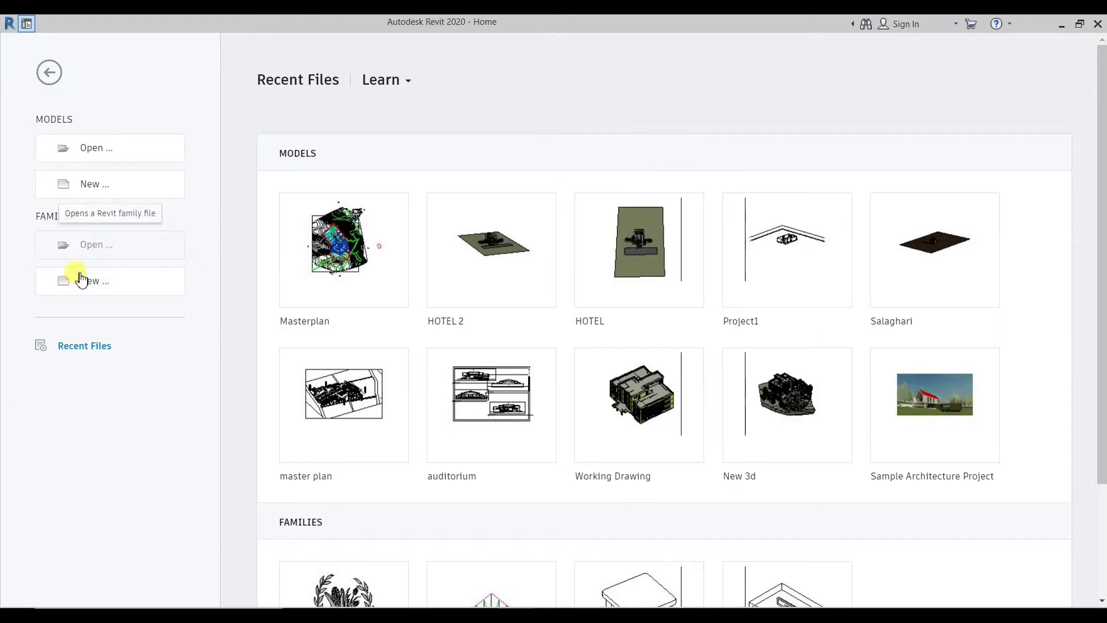
- Create a new column family from the Metric Column.rft template
left_click(80, 297)
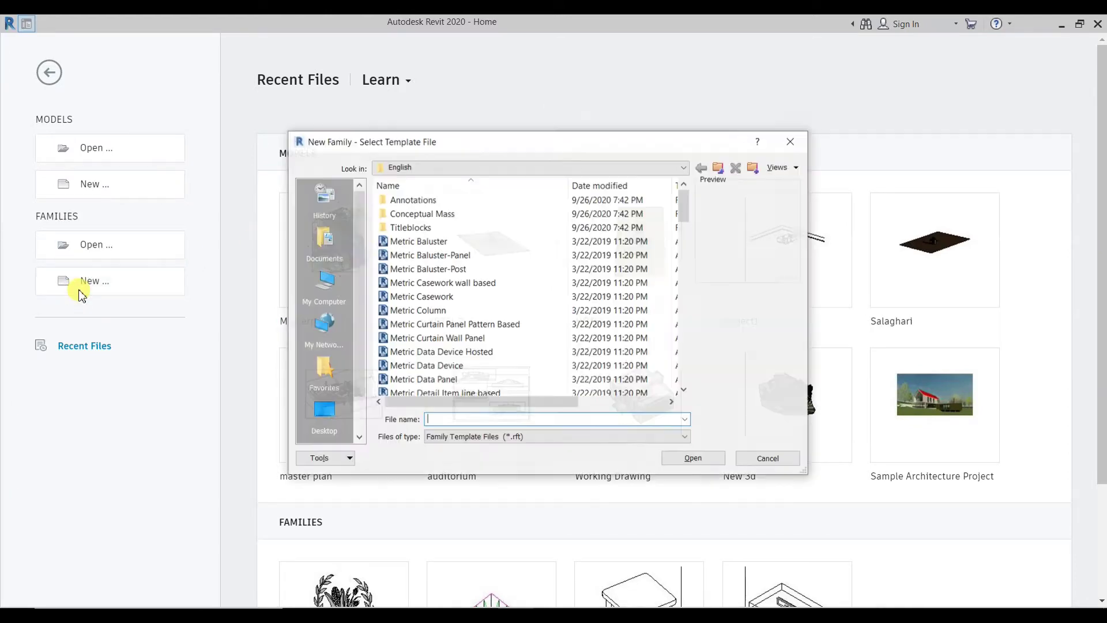
left_click(431, 310)
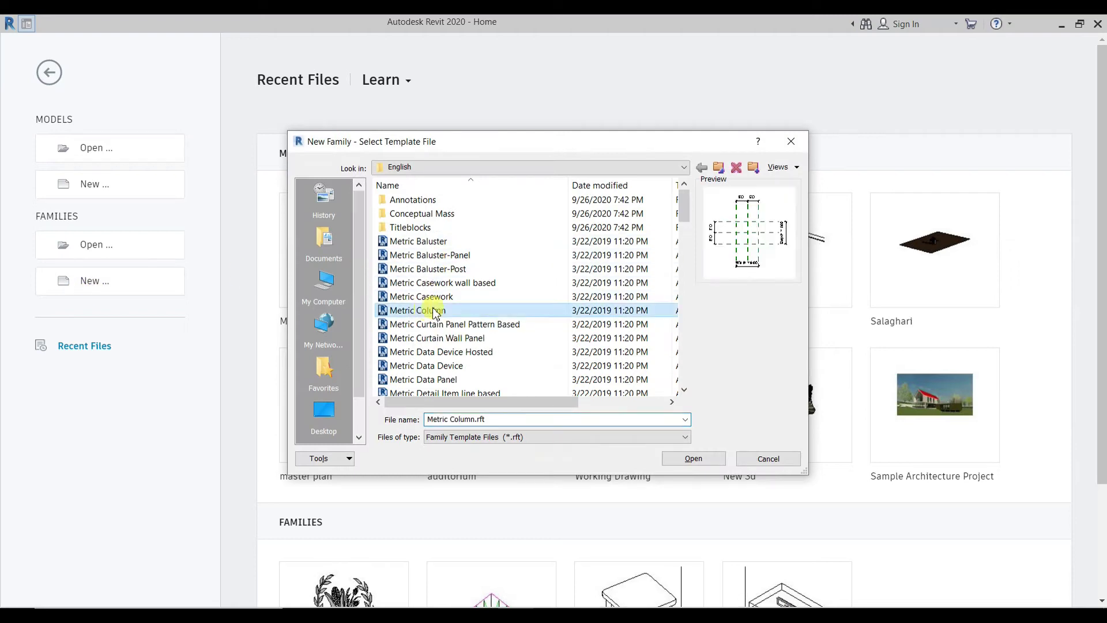
left_click(714, 460)
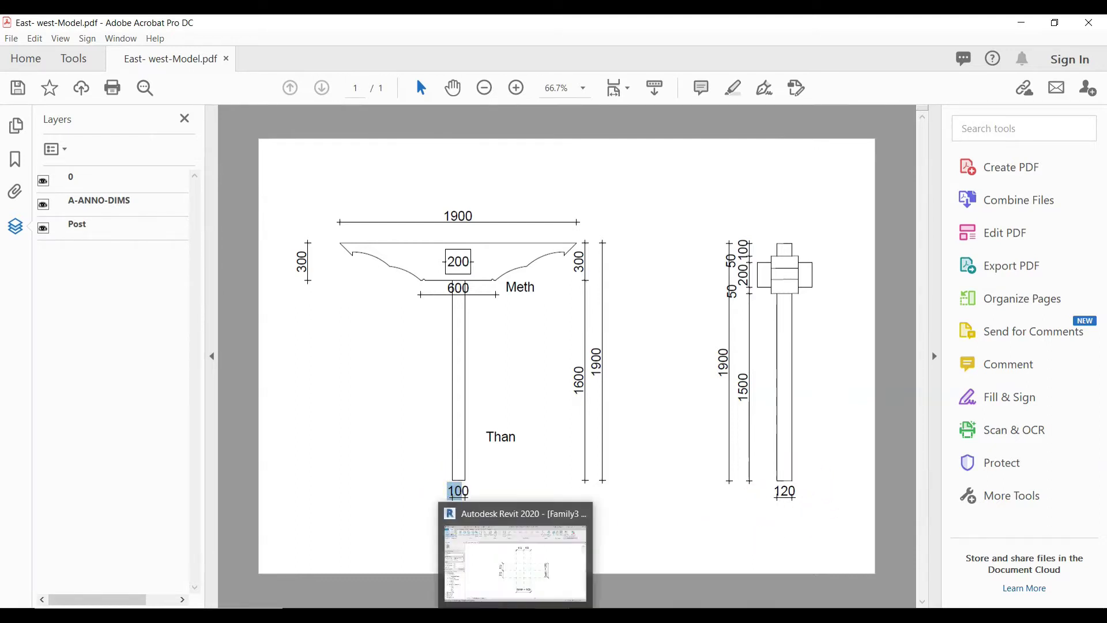
- Return to Revit from the reference PDF and select the Width dimension
left_click(516, 615)
scroll(685, 526, "up", 1)
left_click(590, 512)
- Change the column Width from 600 to 100 and Depth from 600 to 120
left_click(648, 517)
left_click(626, 517)
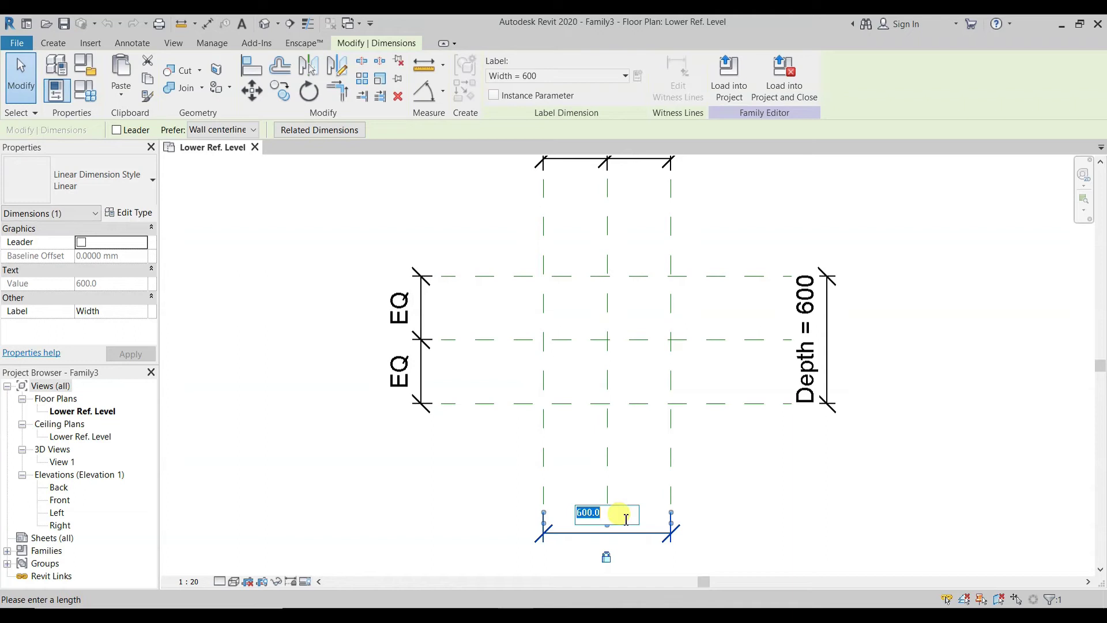
key("Return")
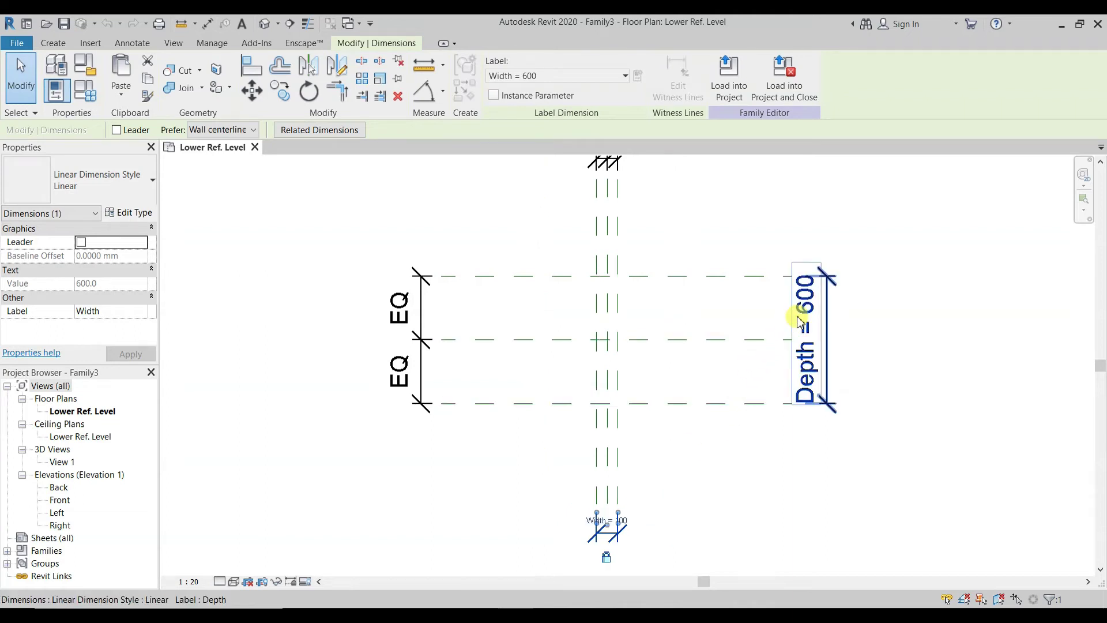
left_click(806, 320)
left_click(810, 325)
type("120")
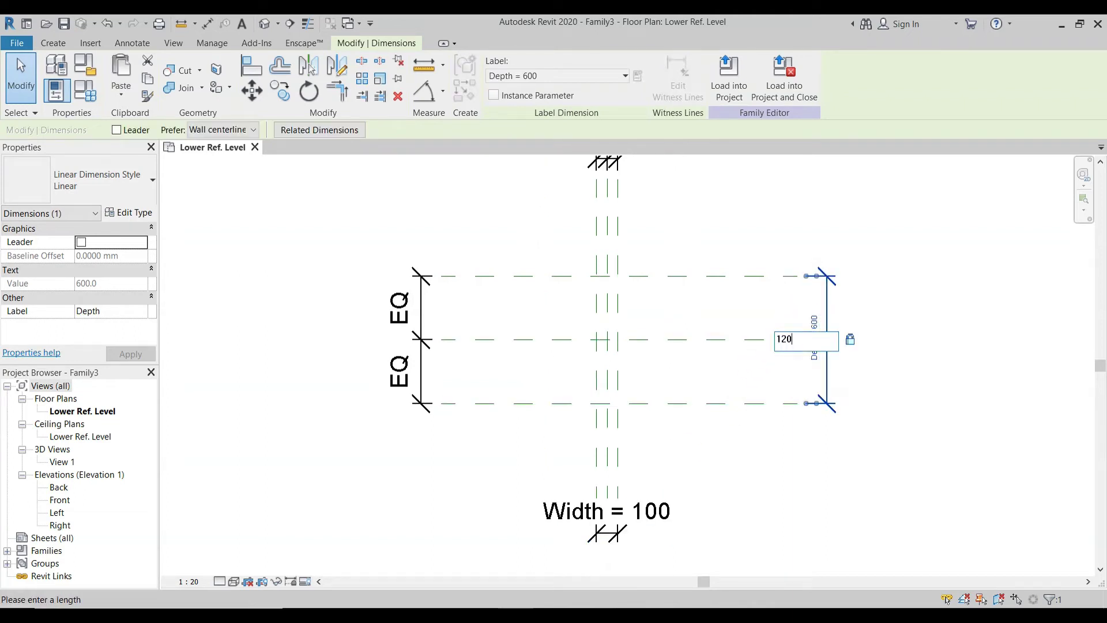
key("Return")
left_click(767, 410)
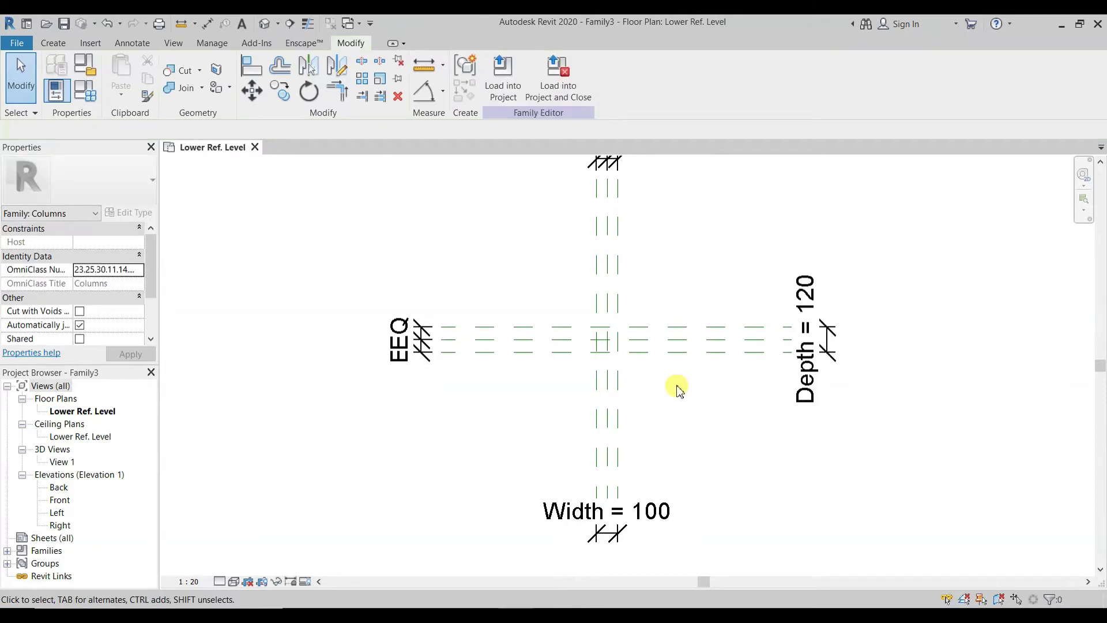
scroll(596, 291, "up", 3)
scroll(595, 291, "up", 2)
scroll(606, 420, "down", 2)
scroll(564, 371, "up", 2)
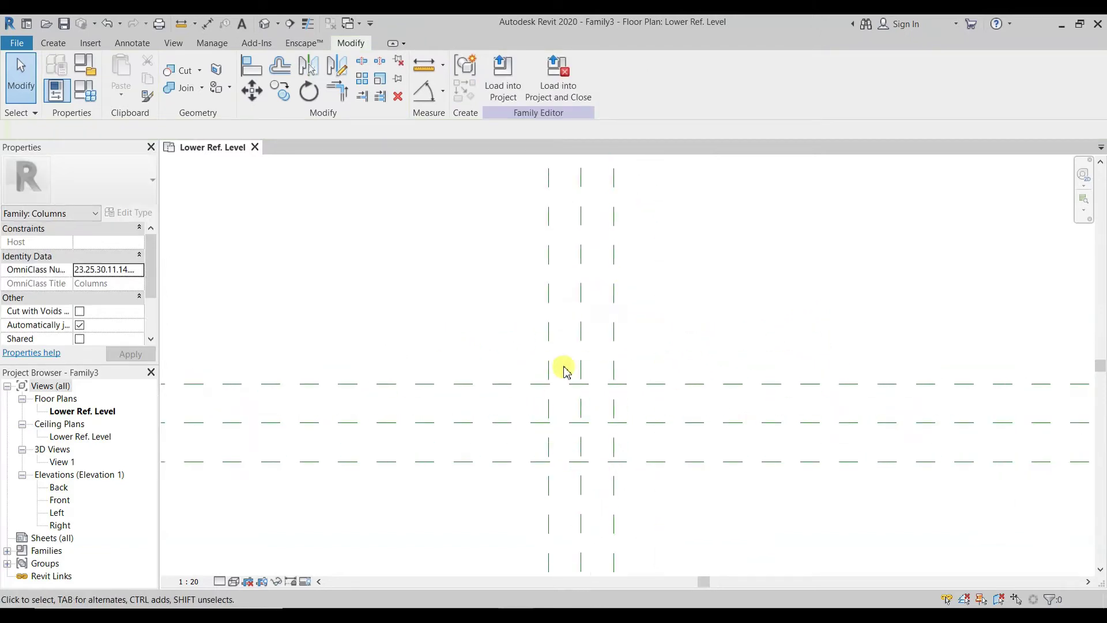
scroll(566, 388, "up", 1)
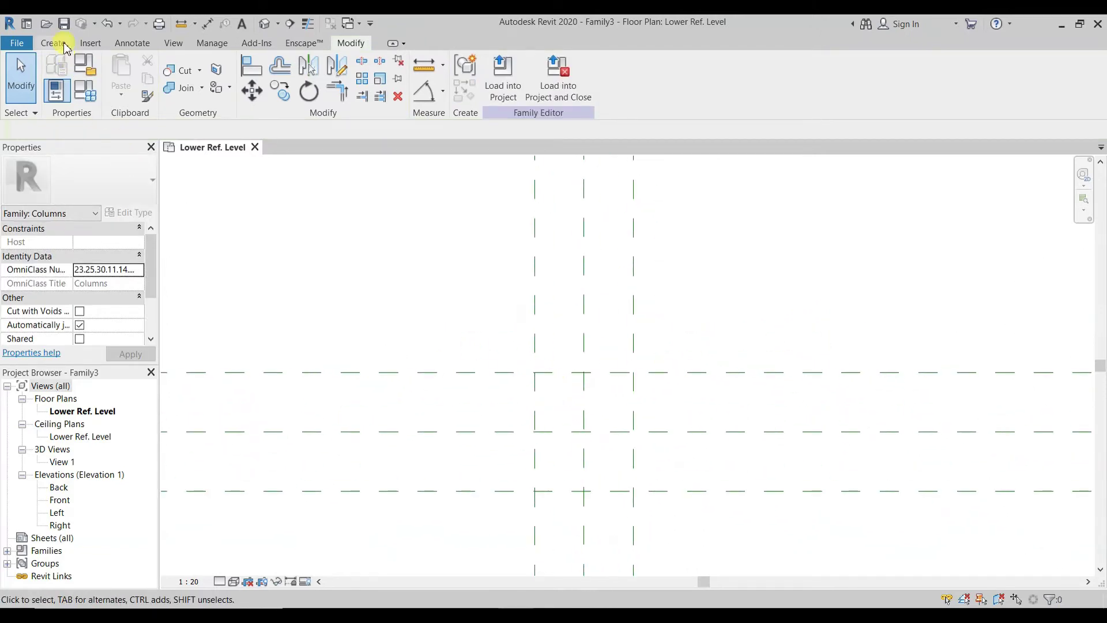
- At 1:5 view scale, sketch a 250-deep rectangular extrusion profile near the column centre
left_click(176, 578)
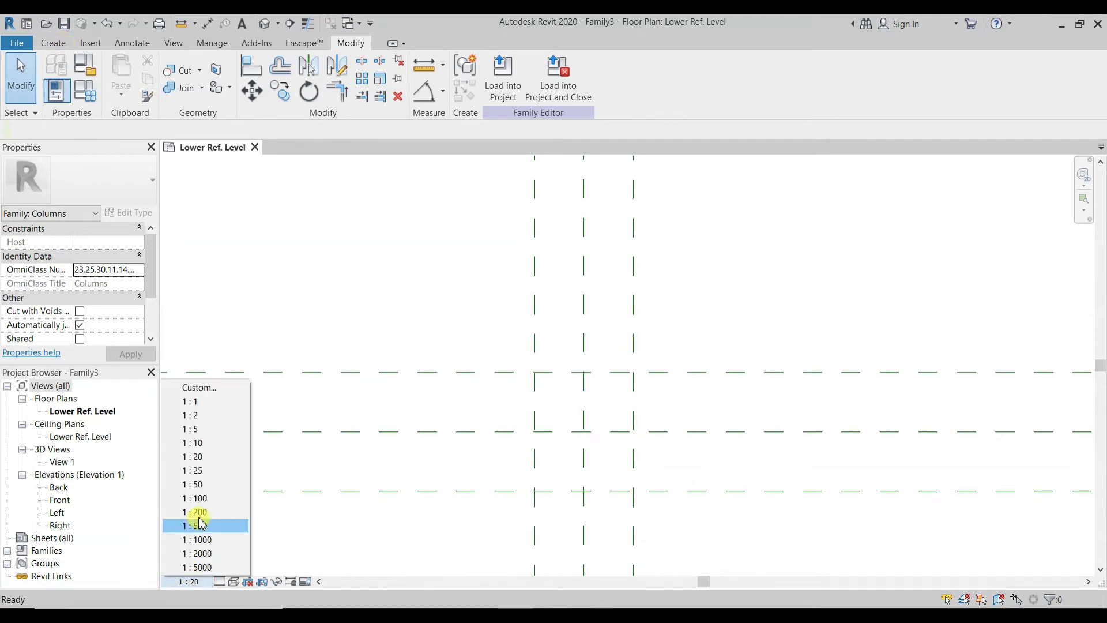
left_click(193, 425)
left_click(47, 45)
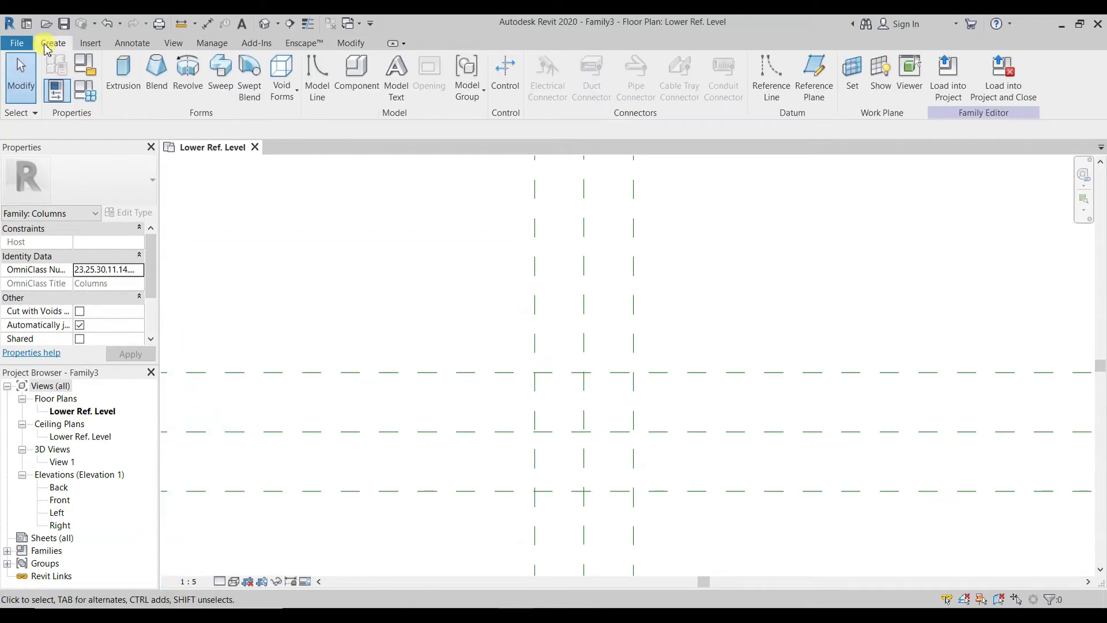
left_click(124, 72)
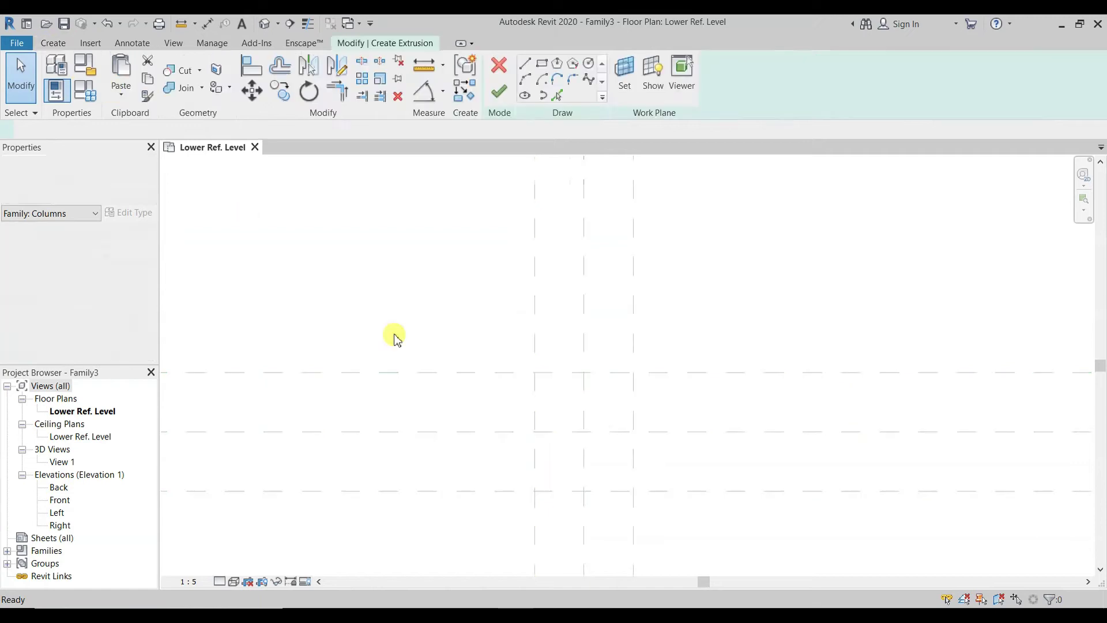
left_click(559, 392)
type("250")
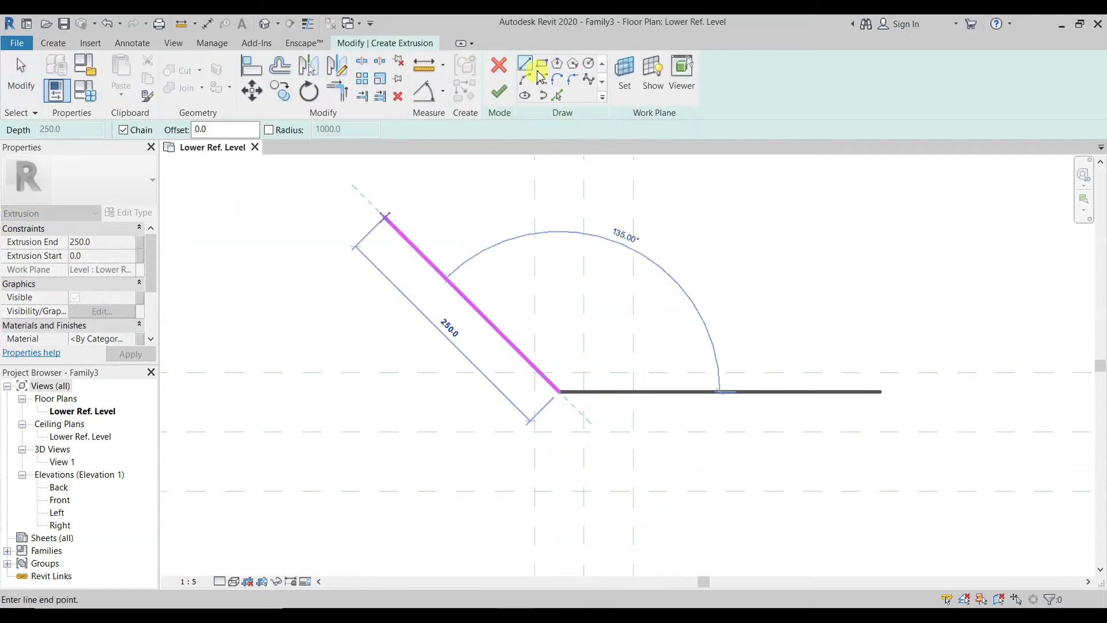
left_click(542, 70)
left_click(559, 401)
left_click(606, 465)
scroll(610, 486, "up", 2)
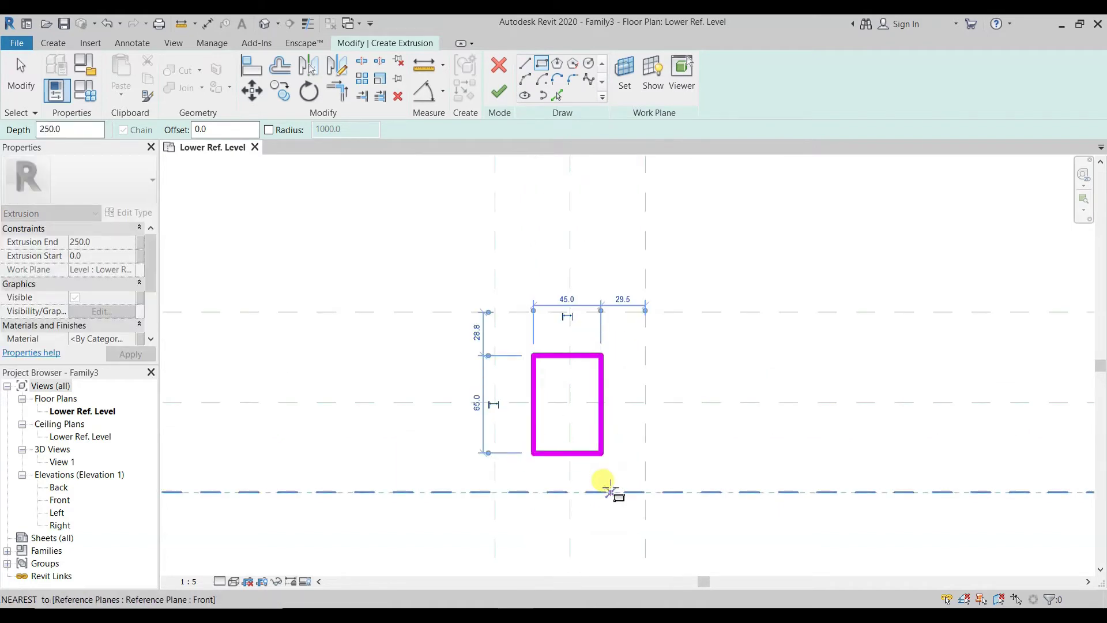
key("Escape")
key("Escape")
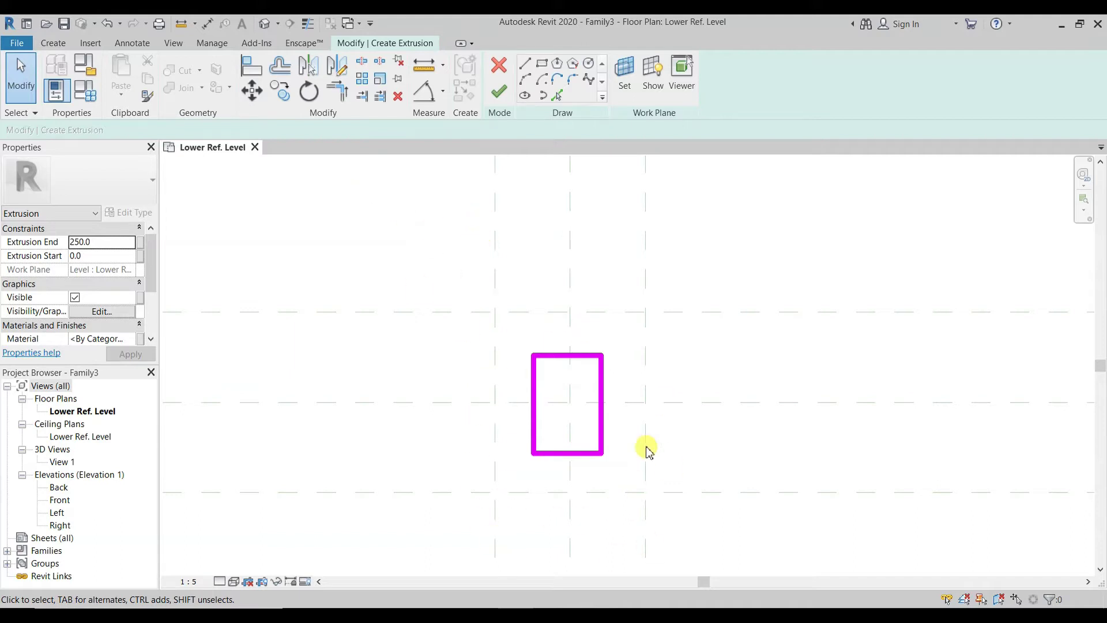
- Align the sketch rectangle's left edge to the left reference plane
left_click(251, 66)
left_click(494, 359)
left_click(533, 380)
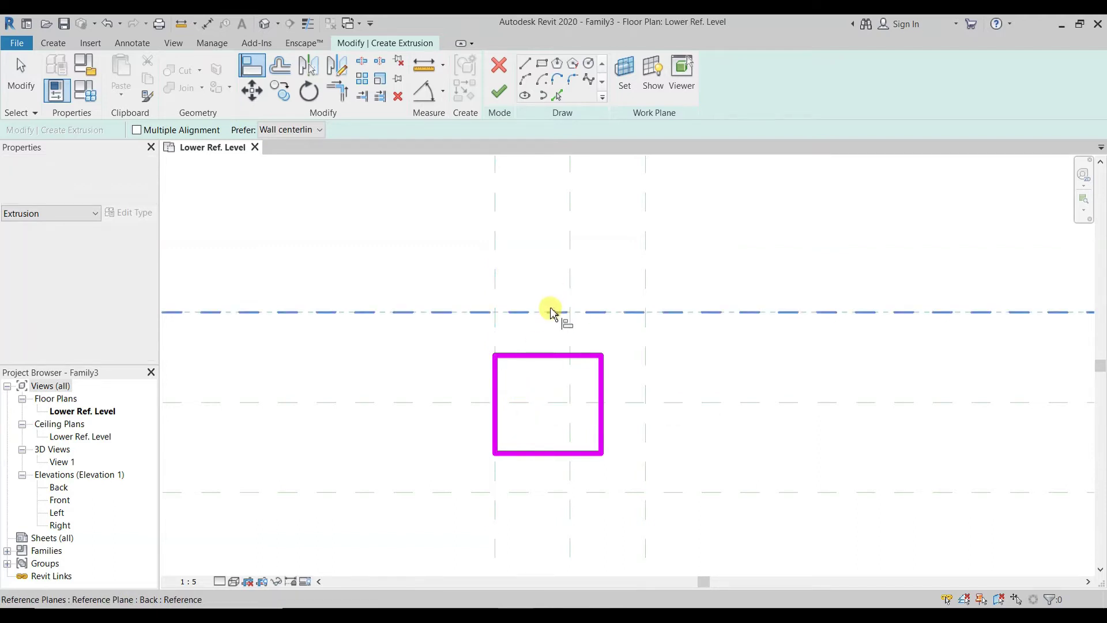
left_click(550, 355)
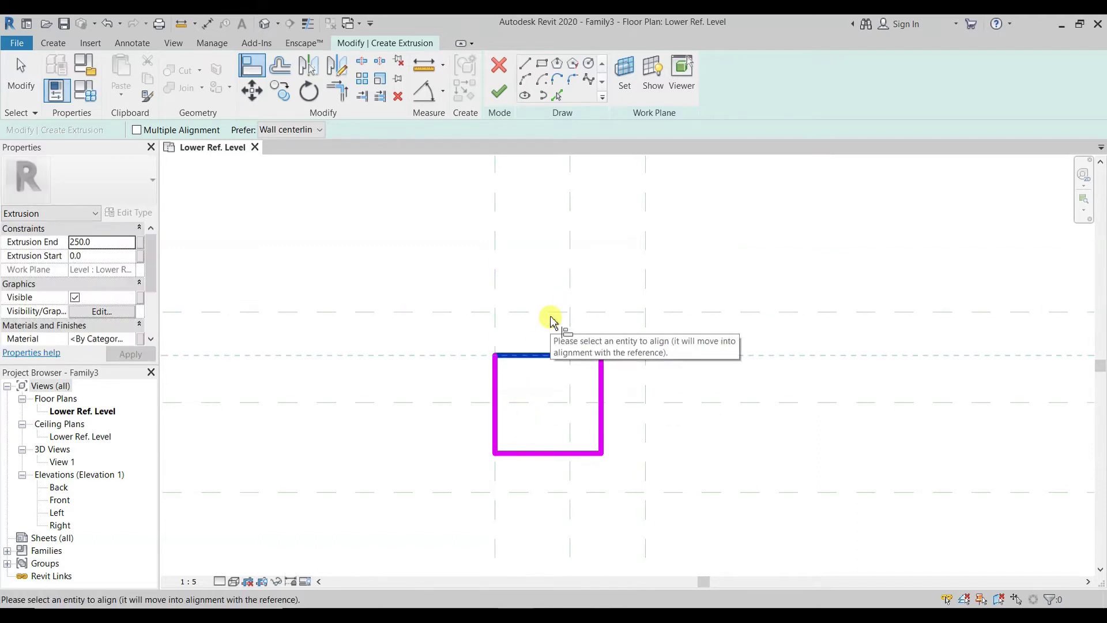
key("Escape")
key("Escape")
key("l")
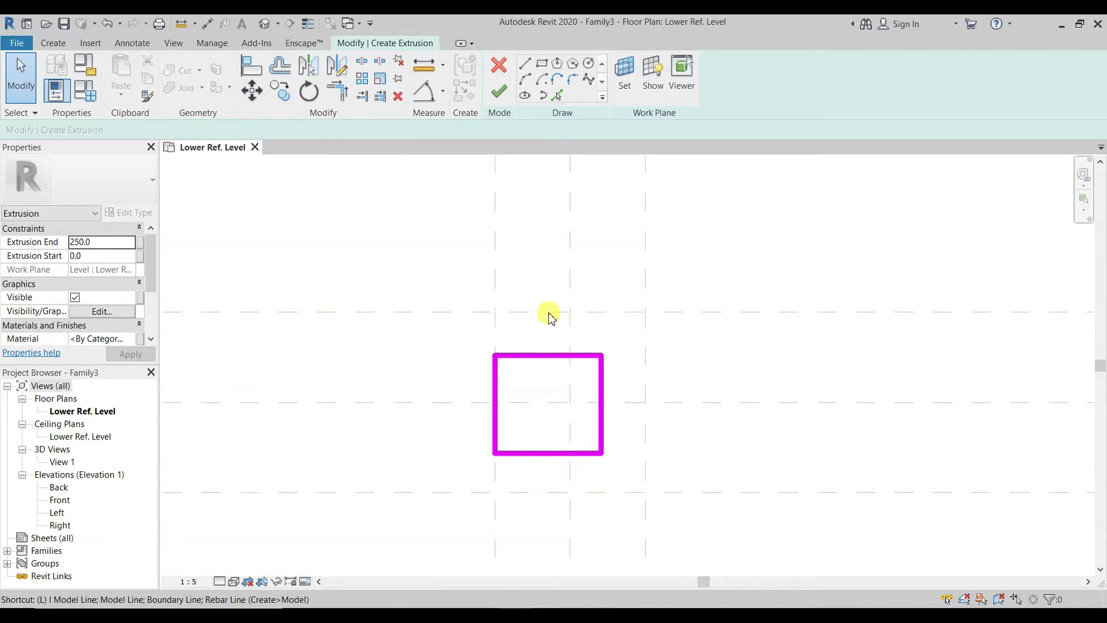
- Align and lock the top, right and bottom edges to their reference planes, then finish the extrusion
left_click(251, 66)
left_click(534, 312)
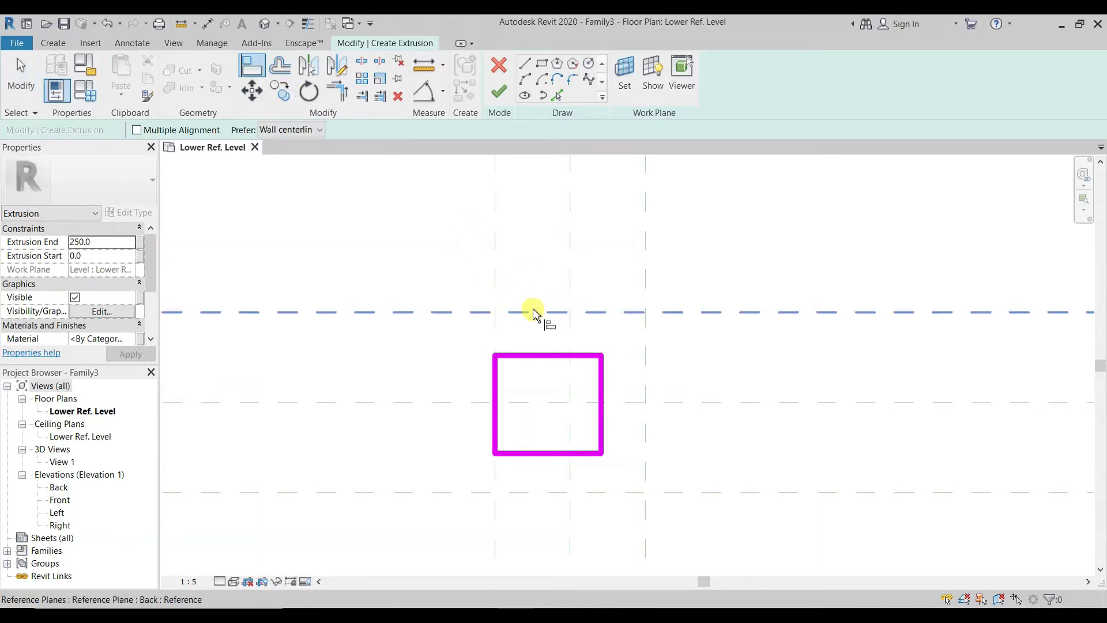
left_click(540, 354)
left_click(645, 364)
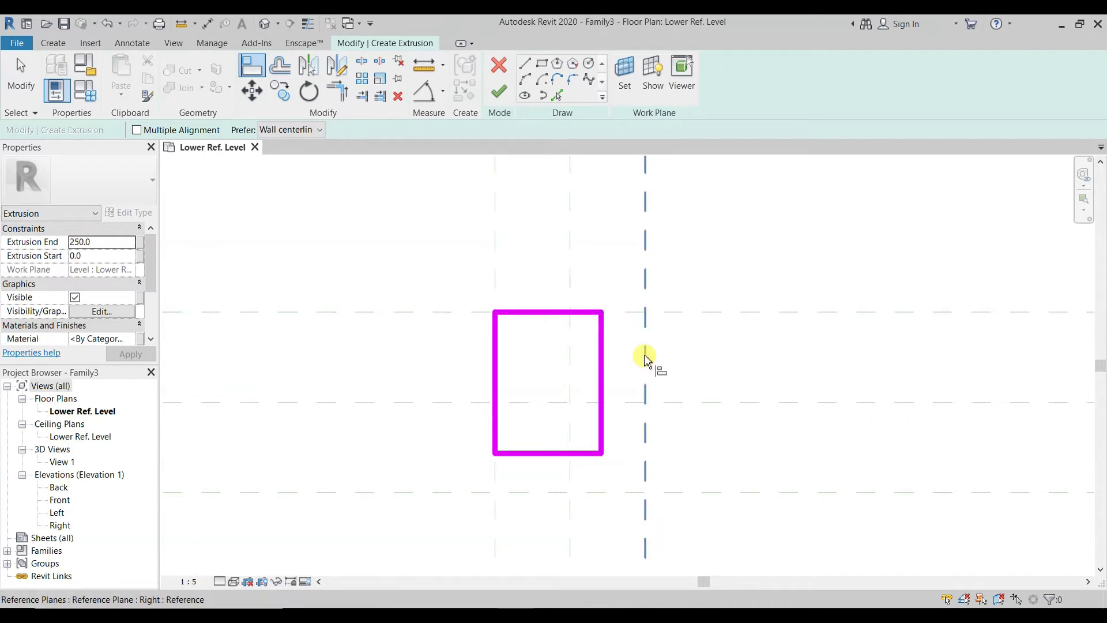
left_click(604, 362)
left_click(617, 492)
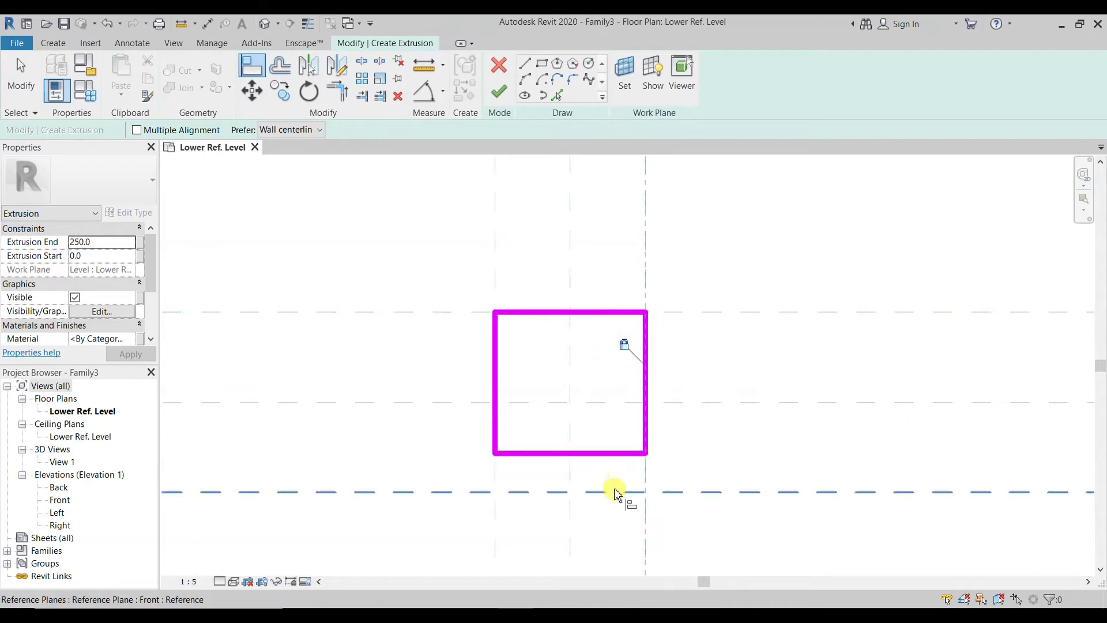
left_click(614, 455)
left_click(649, 472)
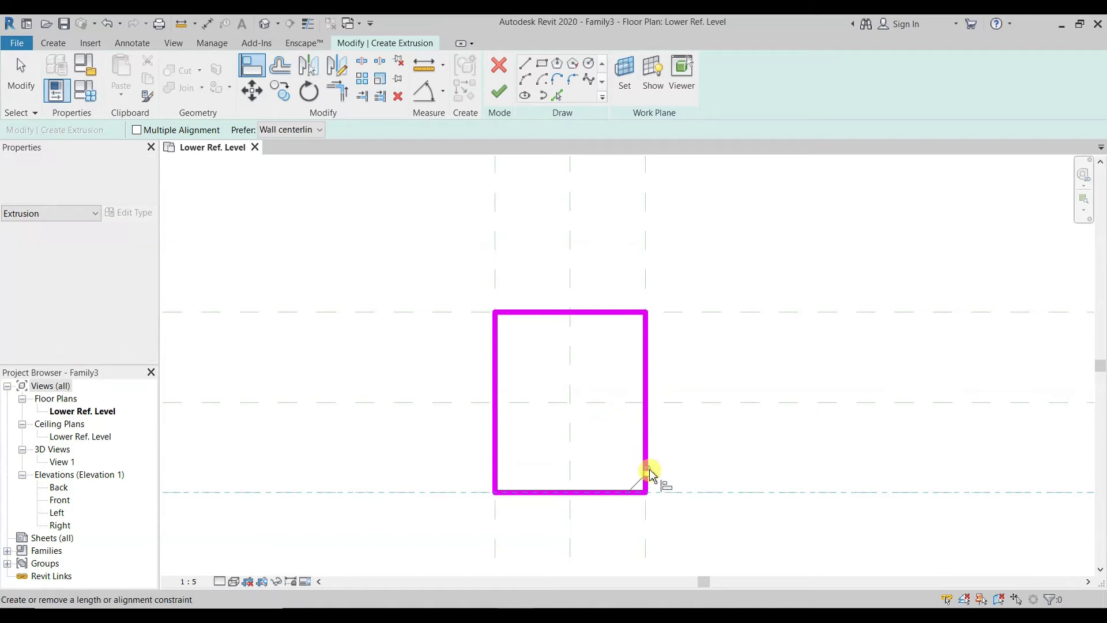
scroll(385, 284, "down", 5)
left_click(497, 92)
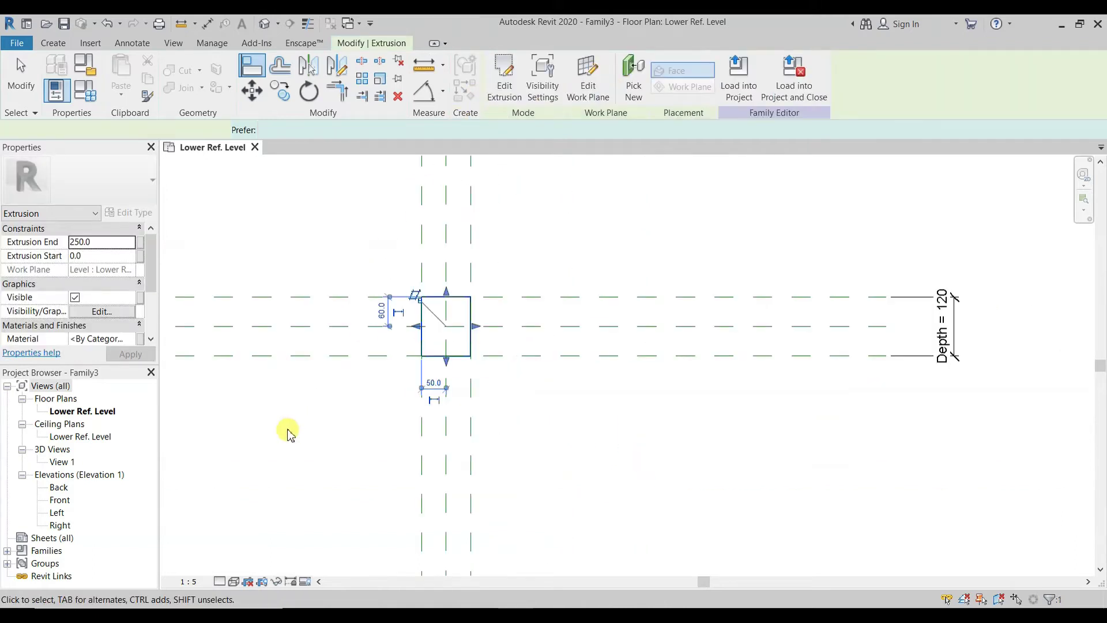
- Open the Front elevation and display the column in Shaded visual style
double_click(60, 501)
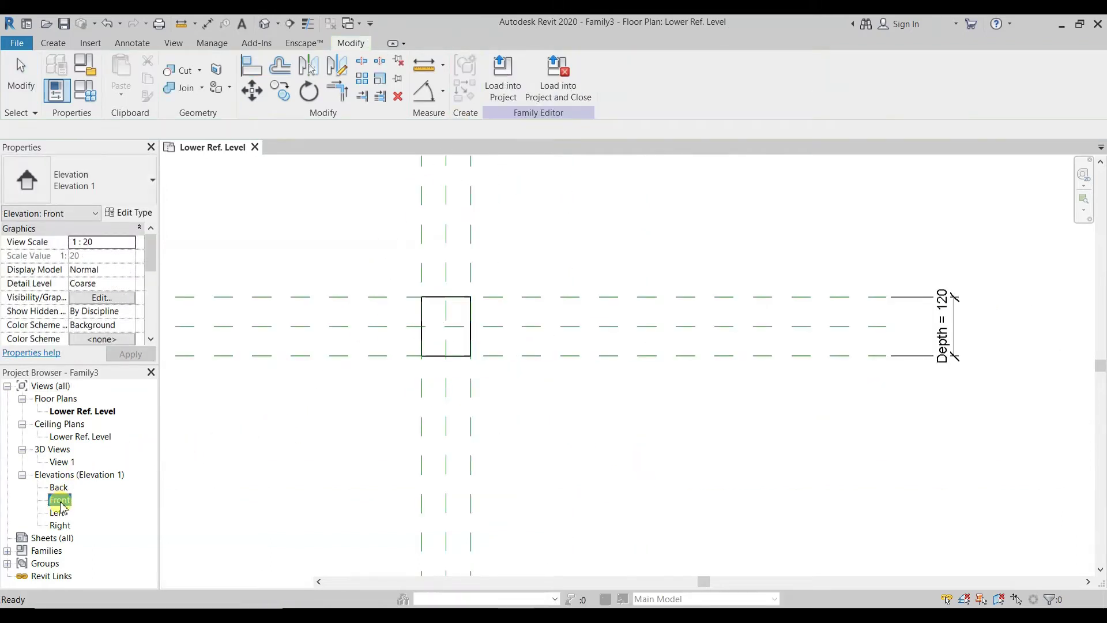
left_click(684, 212)
scroll(517, 383, "up", 2)
scroll(546, 358, "up", 2)
scroll(560, 355, "up", 2)
scroll(560, 355, "up", 5)
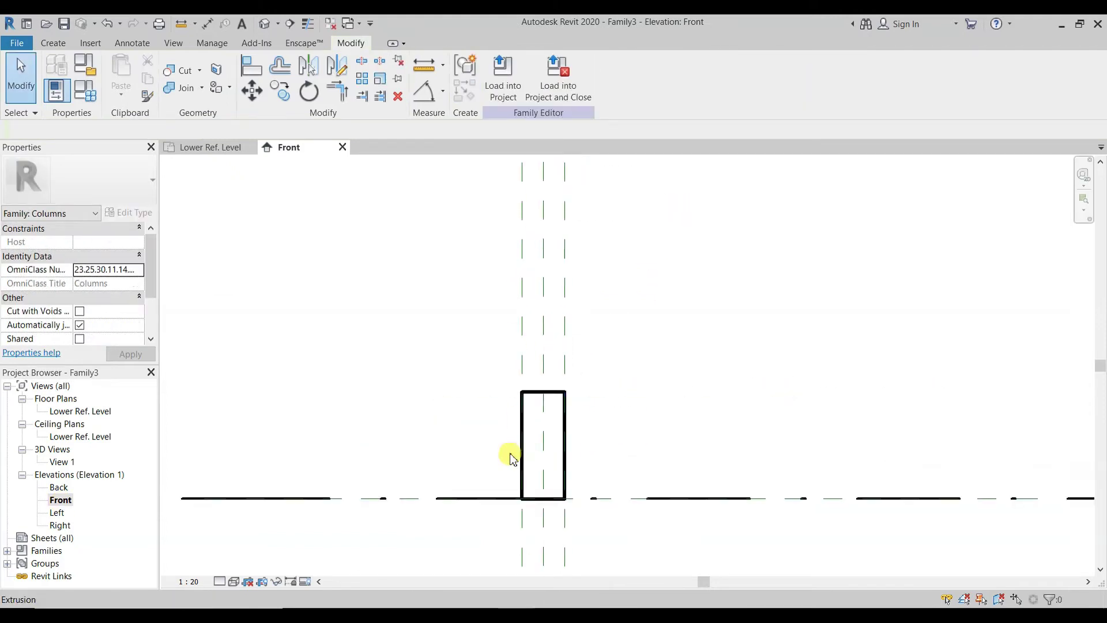
left_click(233, 582)
left_click(259, 550)
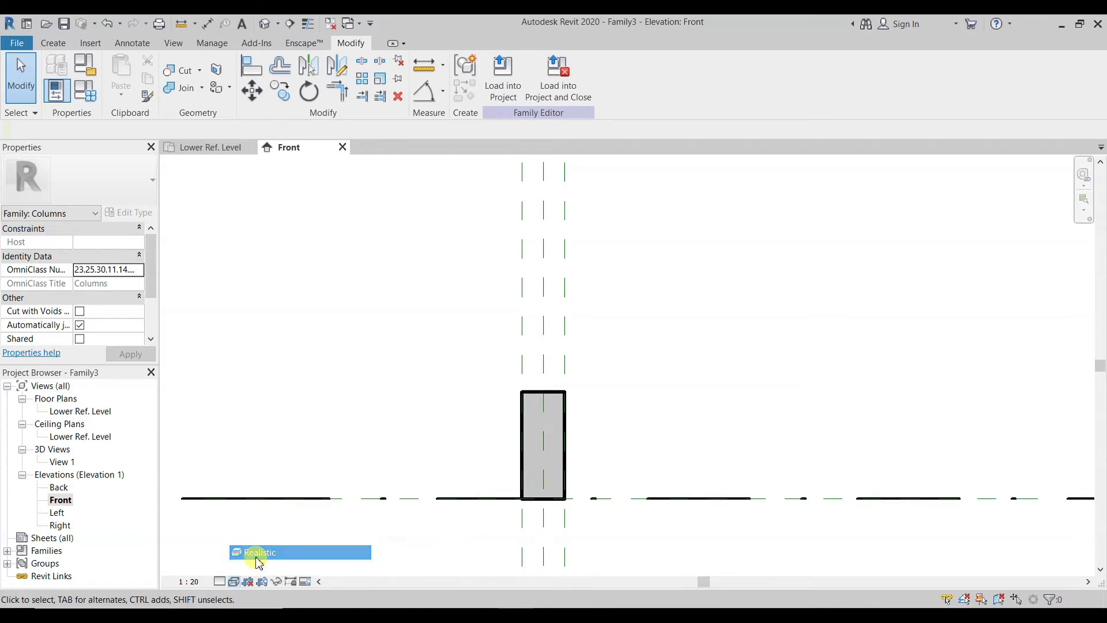
scroll(408, 539, "down", 3)
scroll(427, 507, "down", 2)
scroll(424, 403, "down", 2)
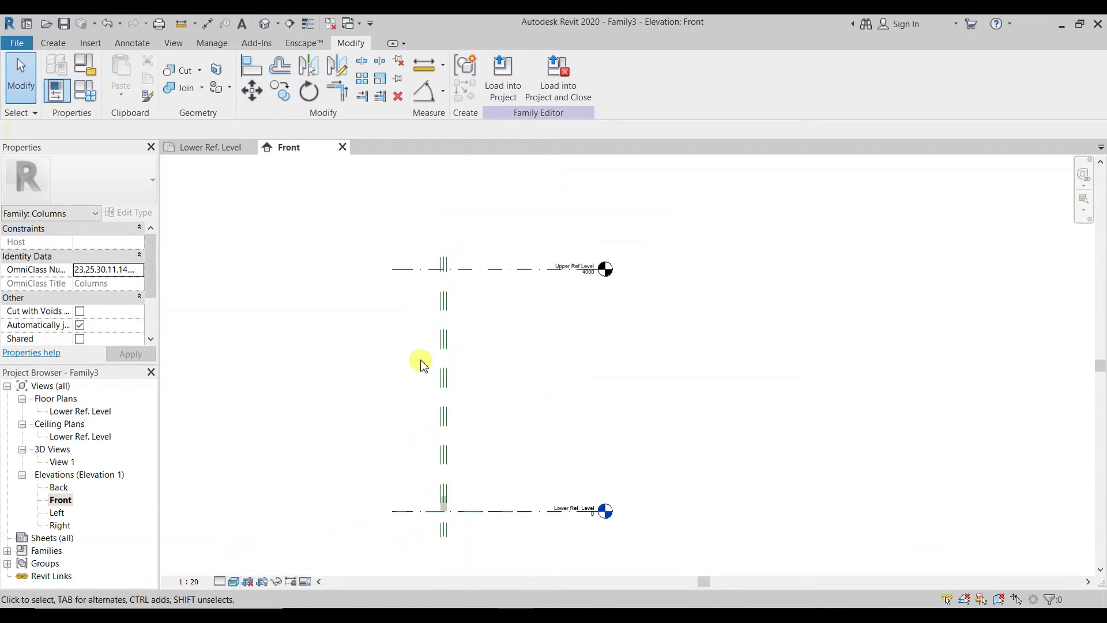
scroll(455, 288, "up", 1)
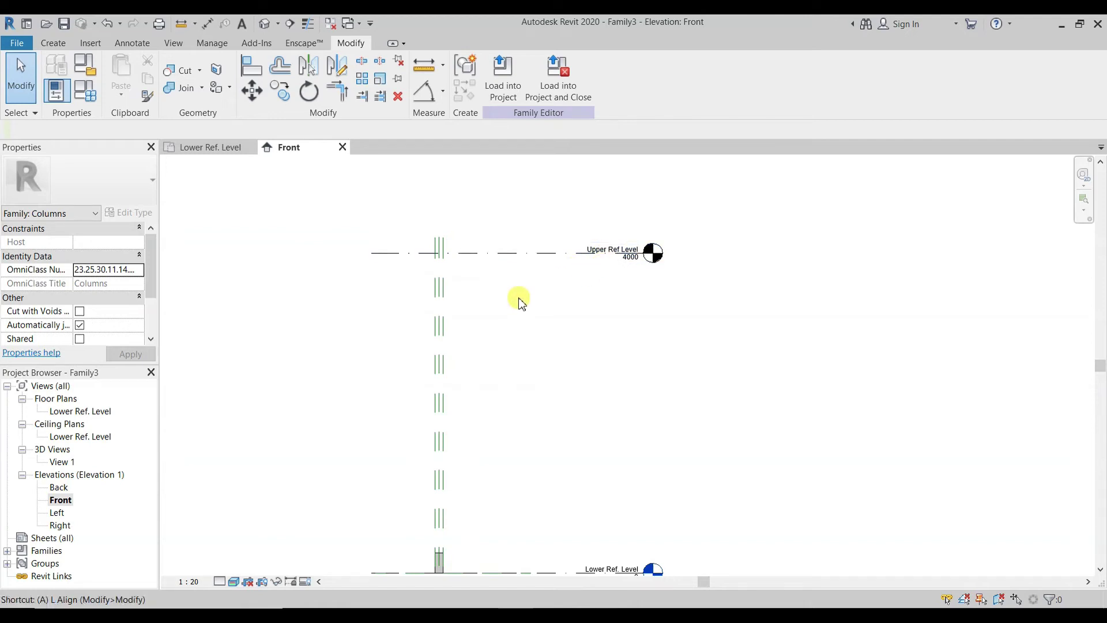
- Align the column top to Upper Ref Level and lock it there
key("a")
key("l")
left_click(517, 254)
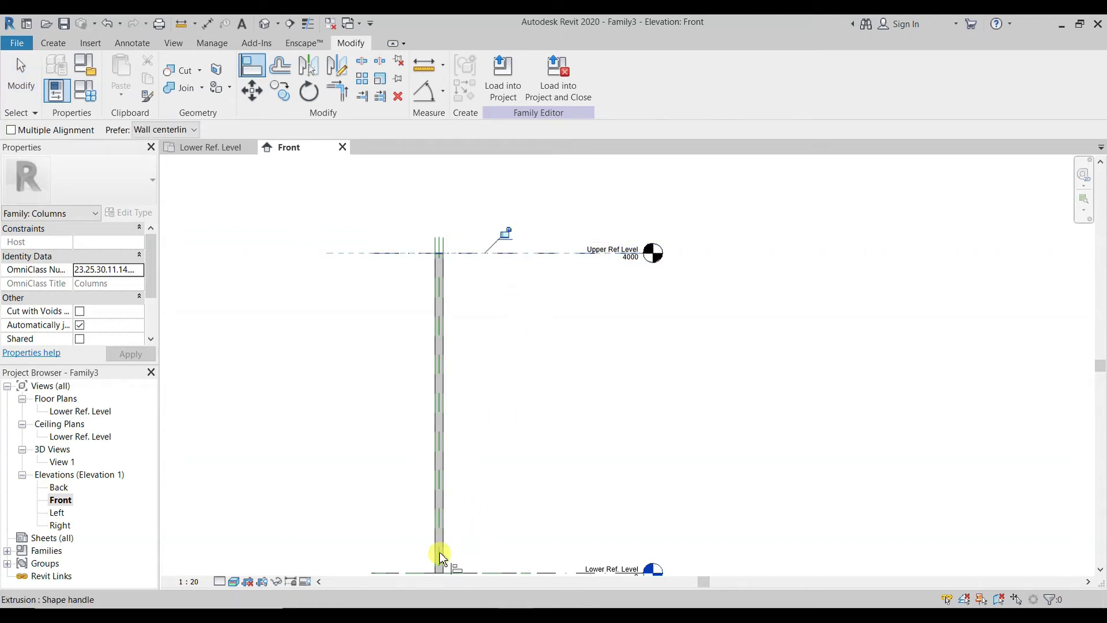
left_click(505, 234)
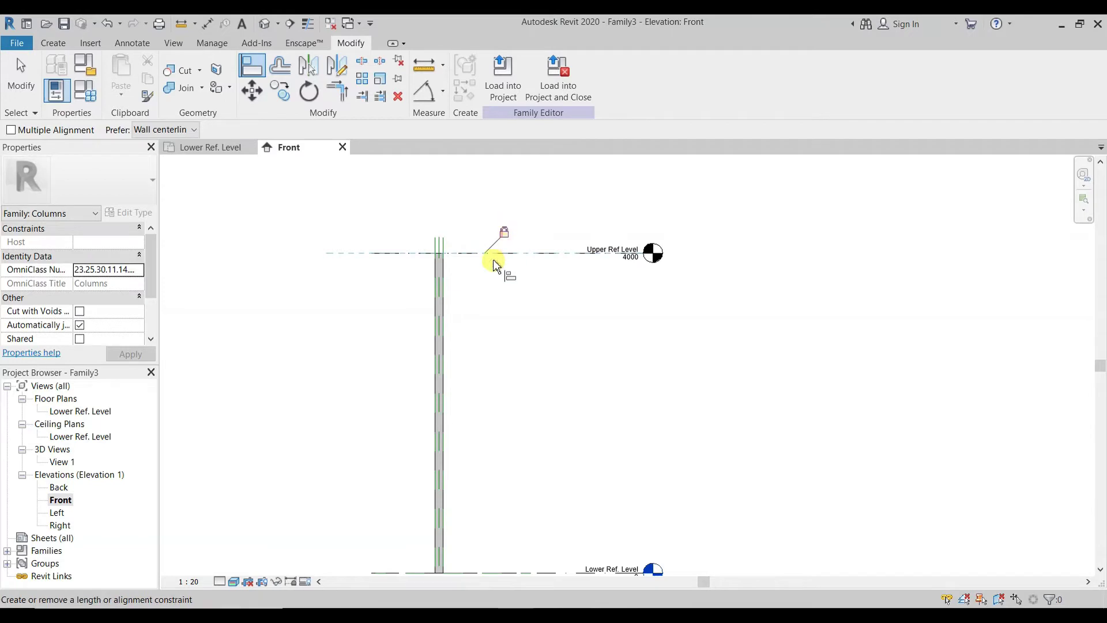
scroll(481, 294, "down", 1)
scroll(460, 309, "up", 1)
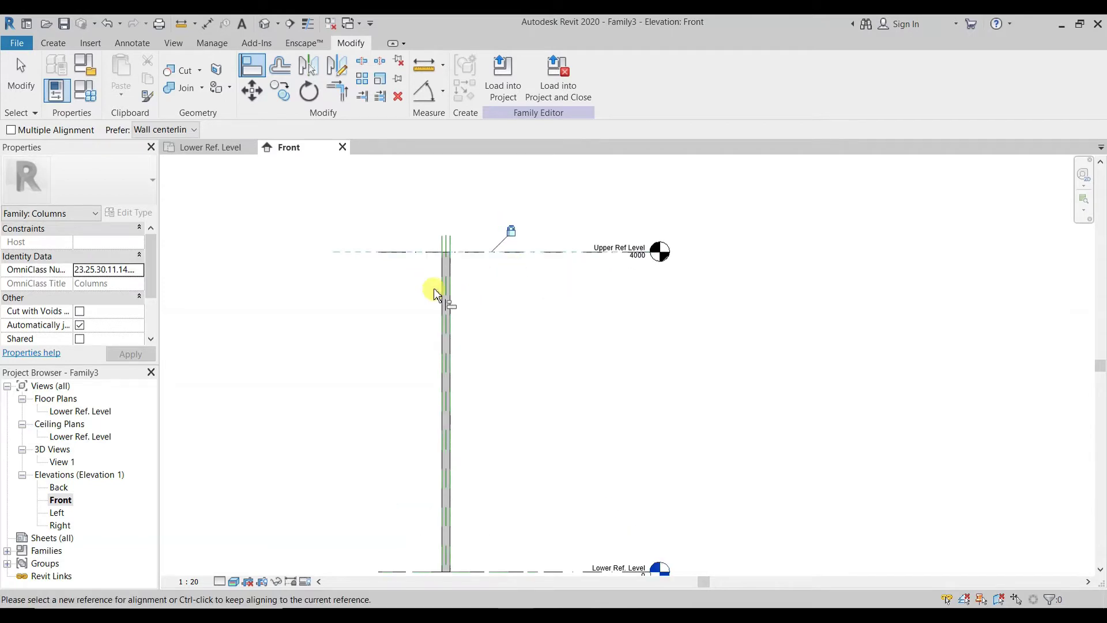
- Change Upper Ref Level's elevation to 2000 so the locked column shortens
key("Escape")
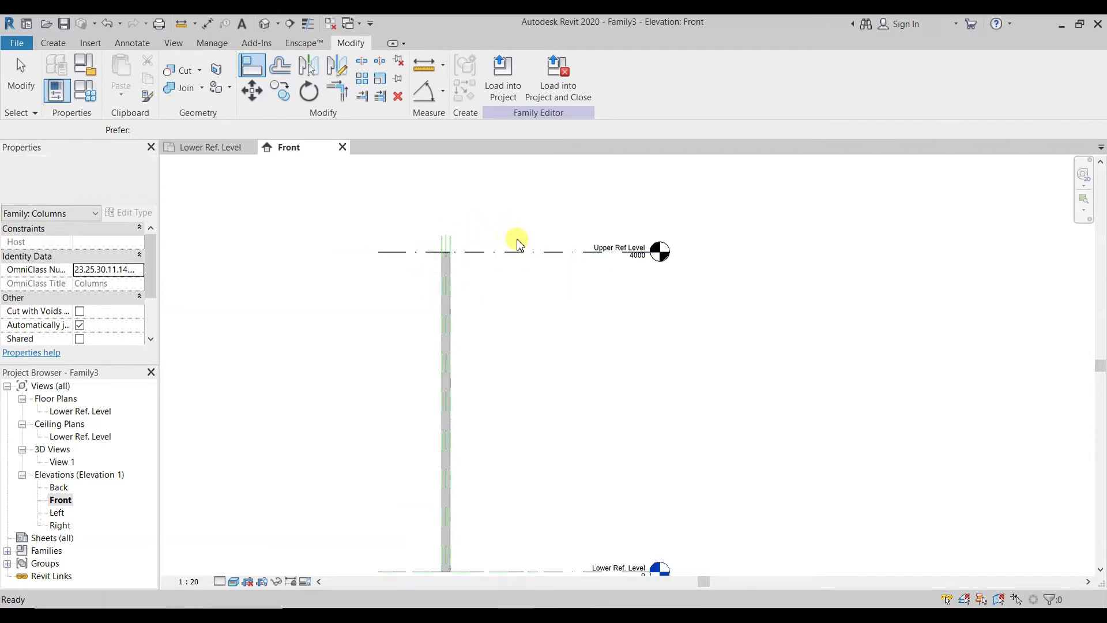
key("Escape")
left_click(465, 252)
left_click(107, 243)
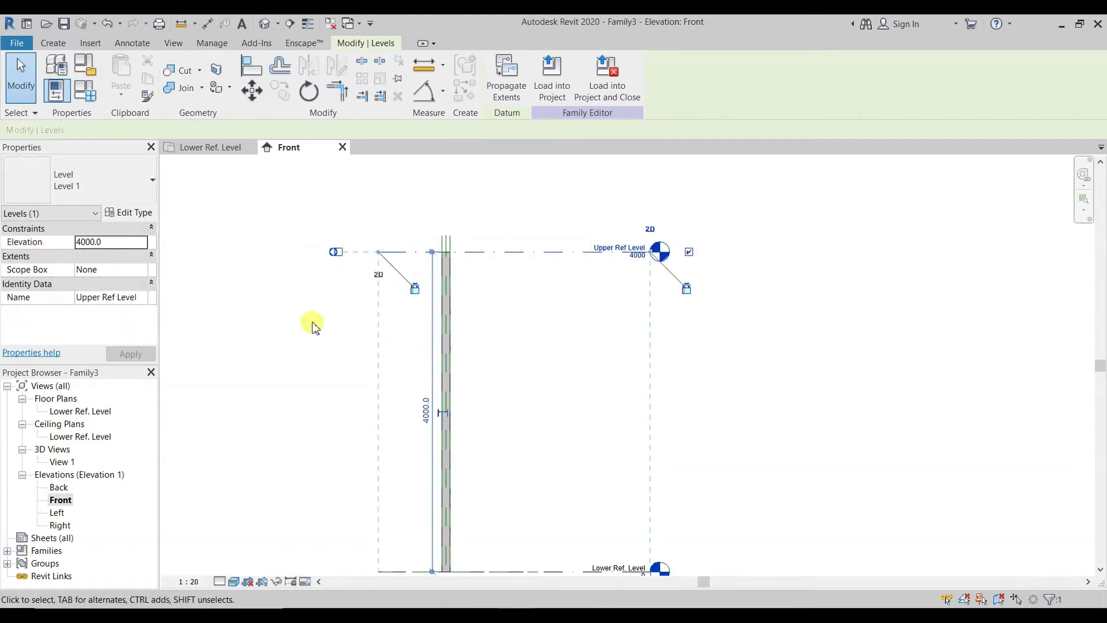
left_click(117, 241)
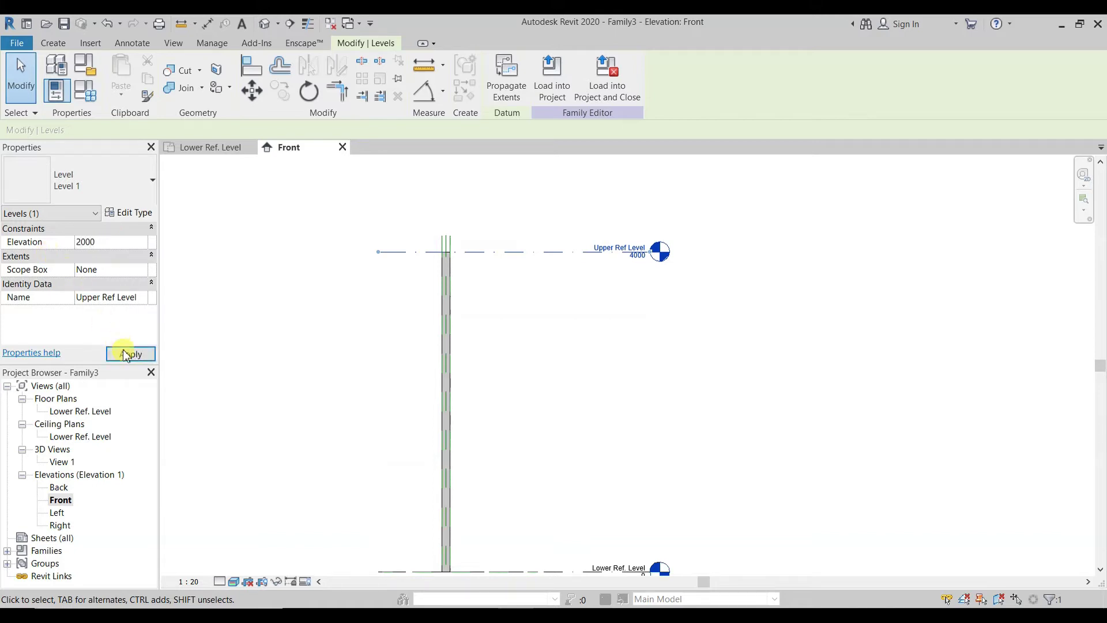
left_click(127, 354)
left_click(304, 348)
- Bring up the East-west-Model.pdf reference drawing in Acrobat
scroll(436, 271, "down", 1)
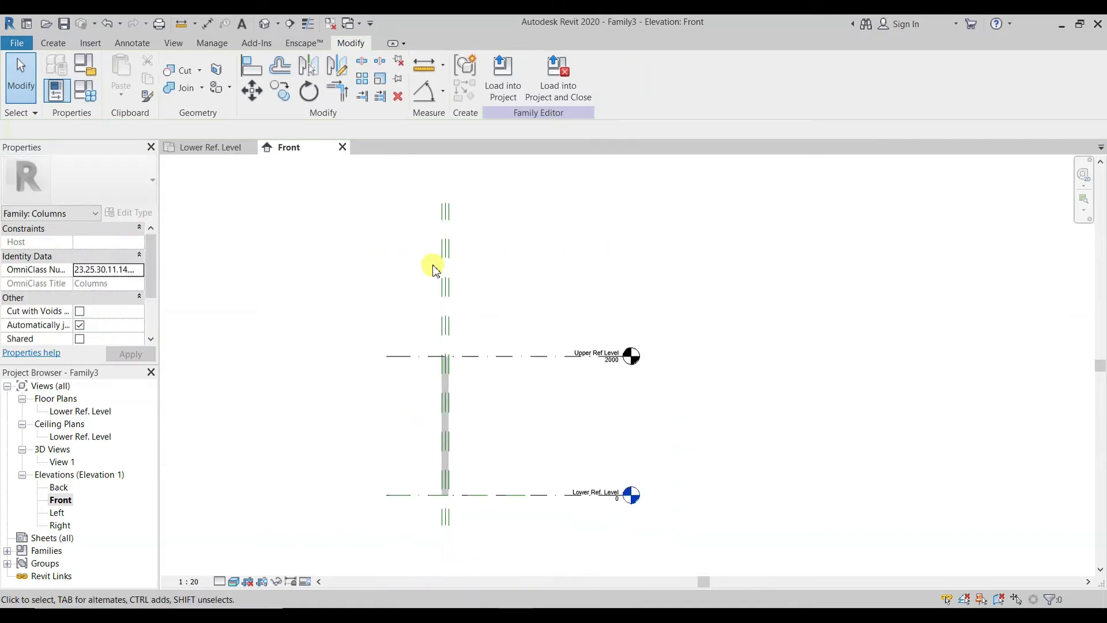
scroll(455, 341, "up", 3)
scroll(462, 327, "up", 2)
scroll(464, 333, "down", 2)
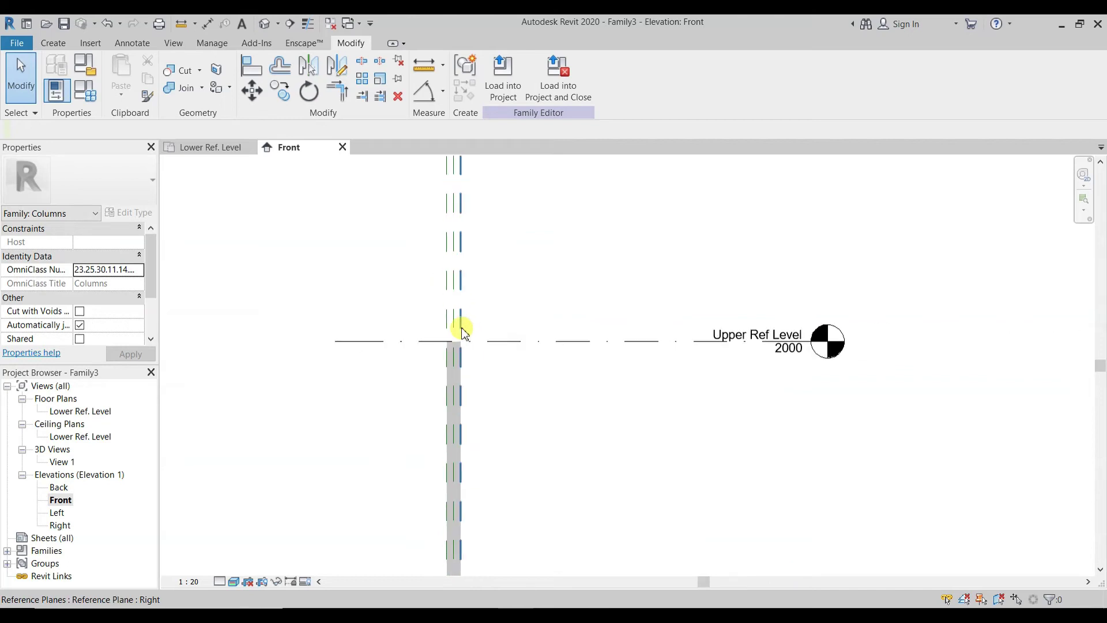
scroll(494, 284, "down", 2)
scroll(496, 316, "up", 1)
scroll(499, 295, "up", 1)
scroll(499, 295, "down", 2)
scroll(495, 289, "up", 1)
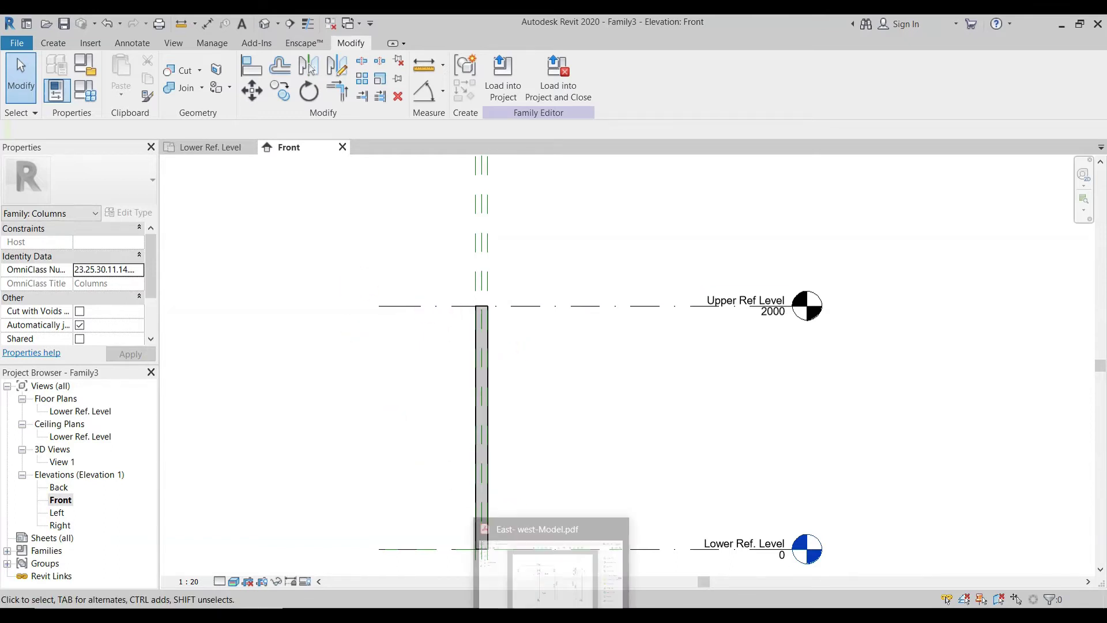
left_click(568, 571)
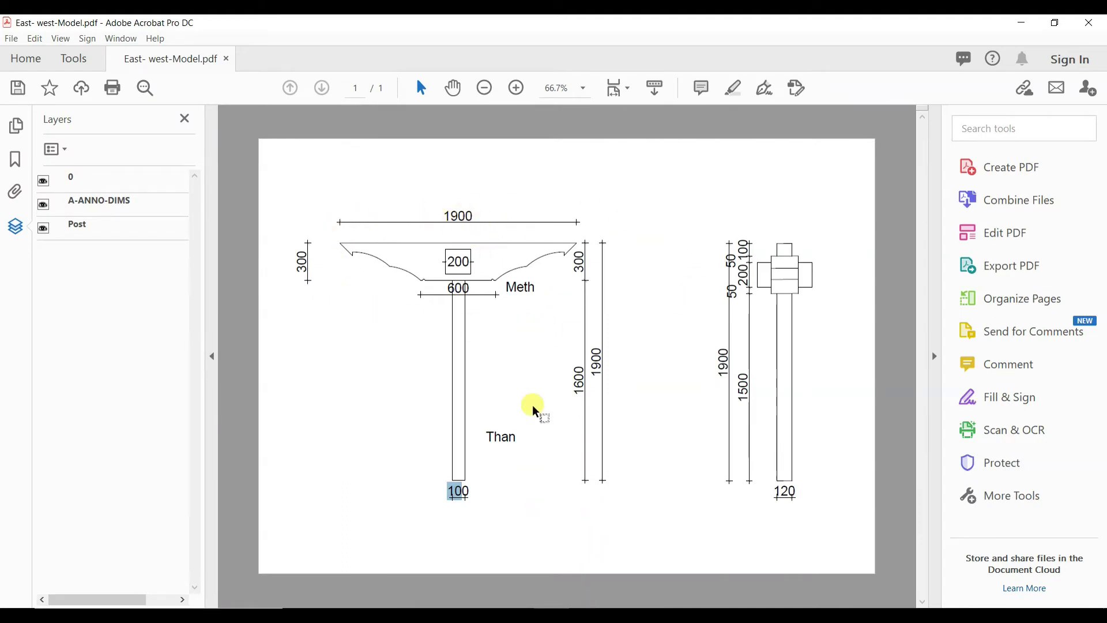
- Back in Revit, draw vertical reference planes either side of the column and a horizontal one below the upper level
left_click(553, 615)
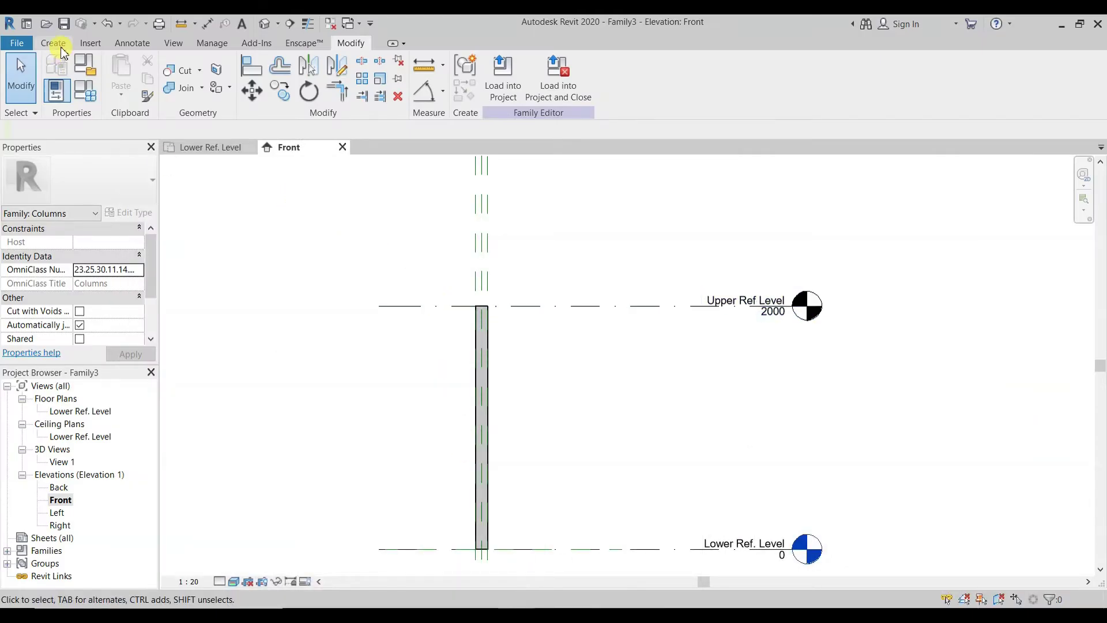
key("r")
key("p")
left_click(384, 259)
left_click(383, 369)
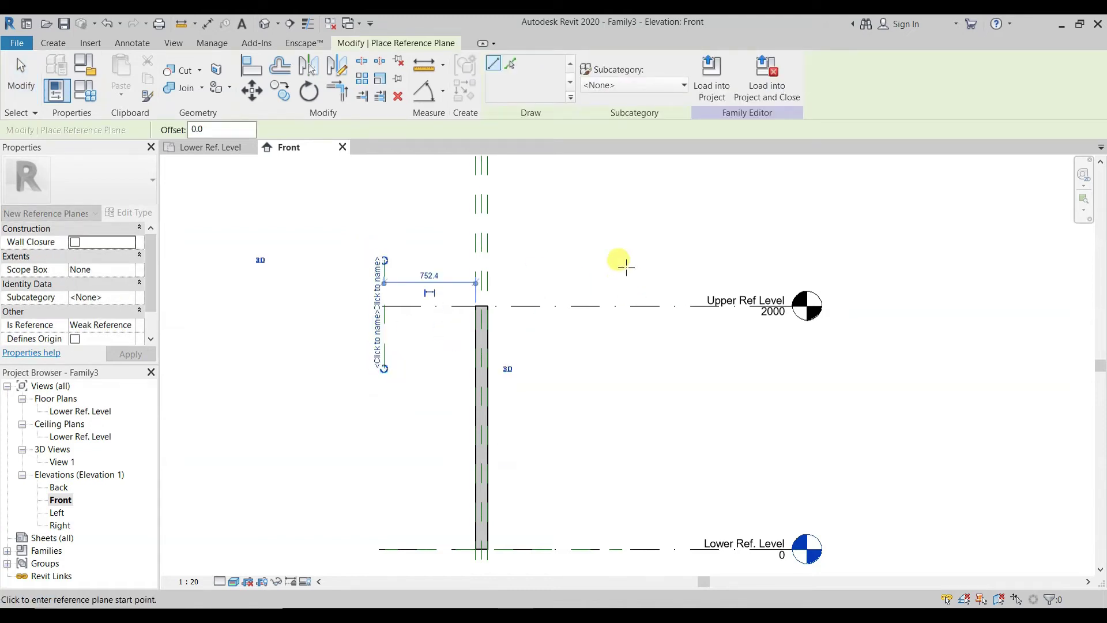
left_click(597, 259)
left_click(598, 369)
left_click(339, 349)
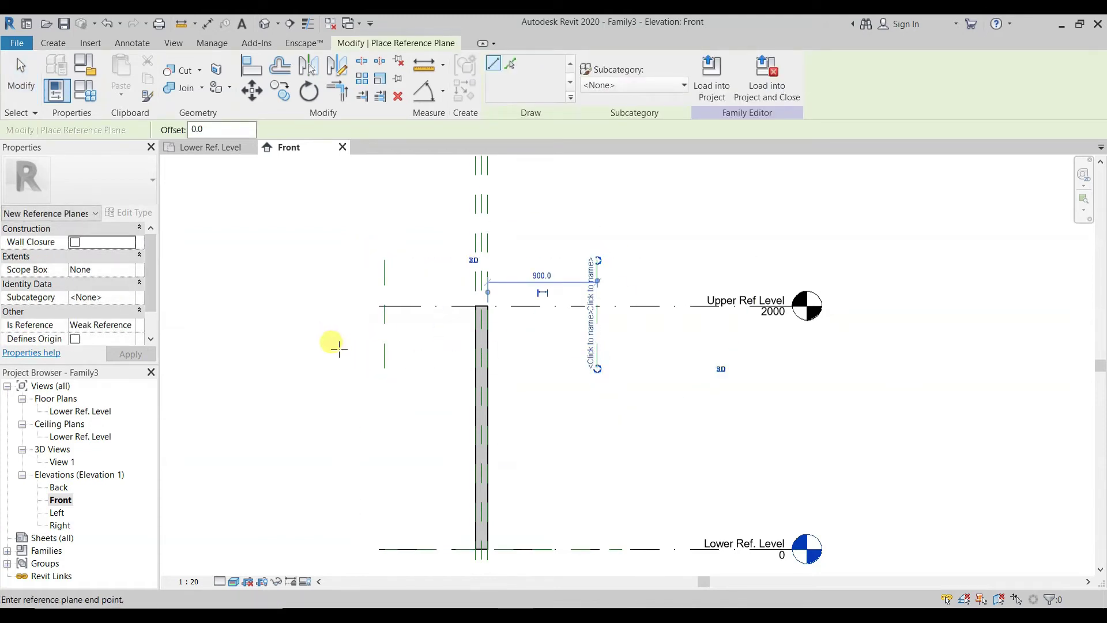
left_click(632, 347)
key("Escape")
key("Escape")
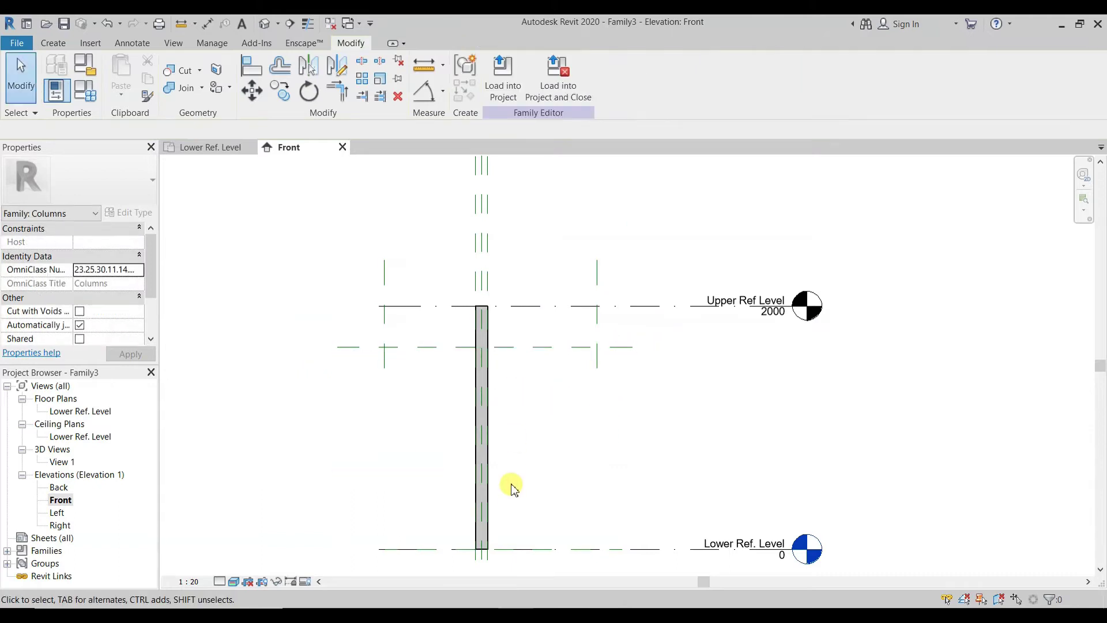
- Dimension the left, centre and right reference planes as one aligned dimension string
scroll(444, 306, "up", 1)
scroll(444, 306, "up", 1)
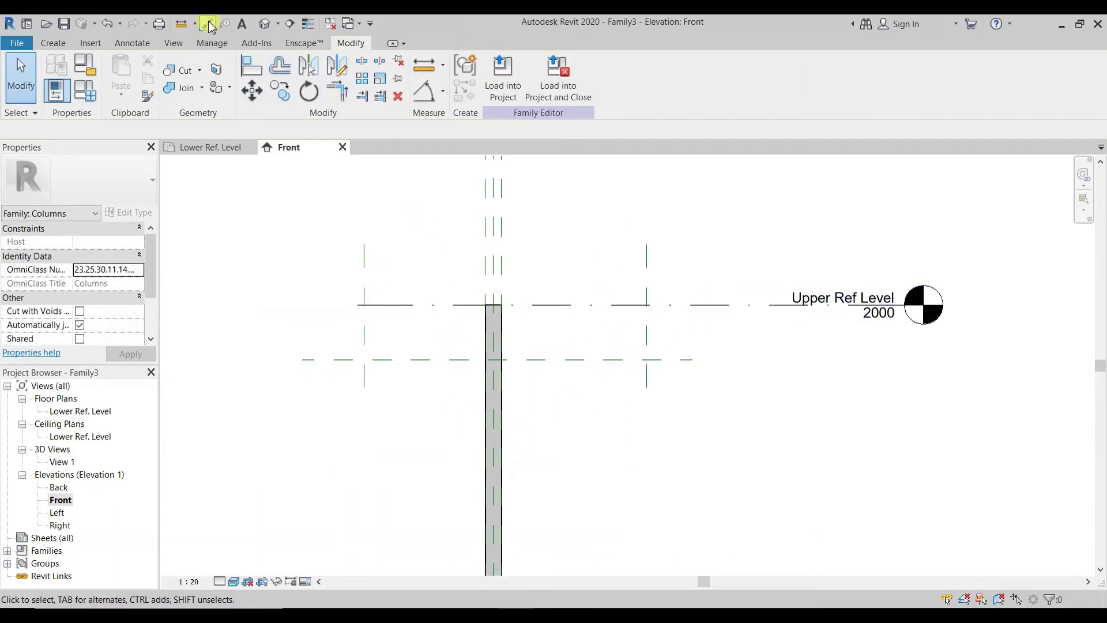
left_click(209, 24)
left_click(364, 260)
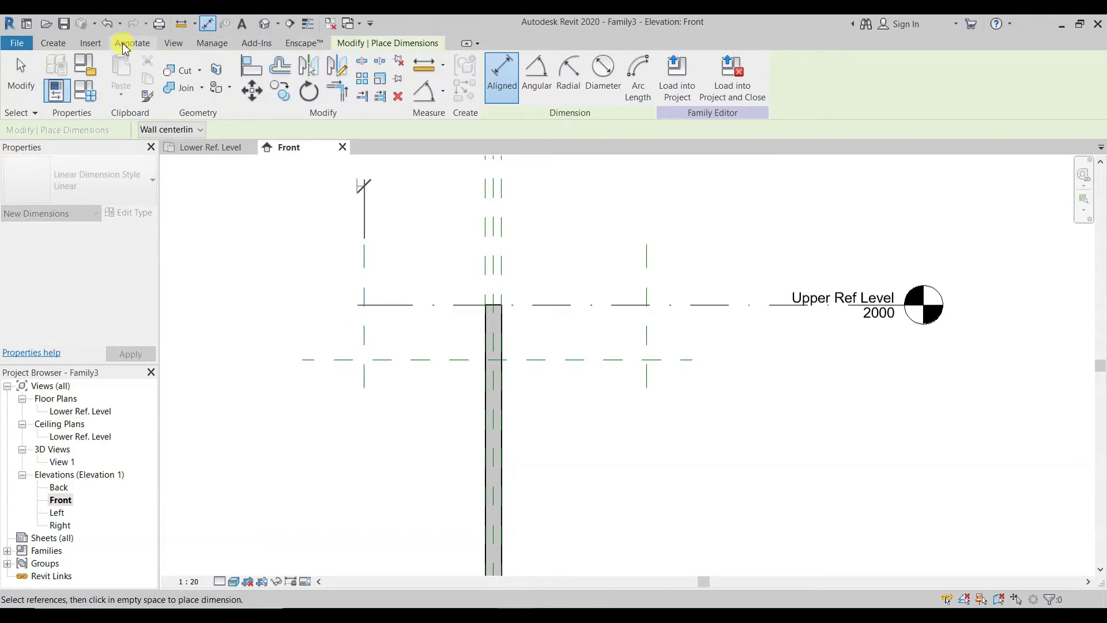
scroll(228, 72, "up", 5)
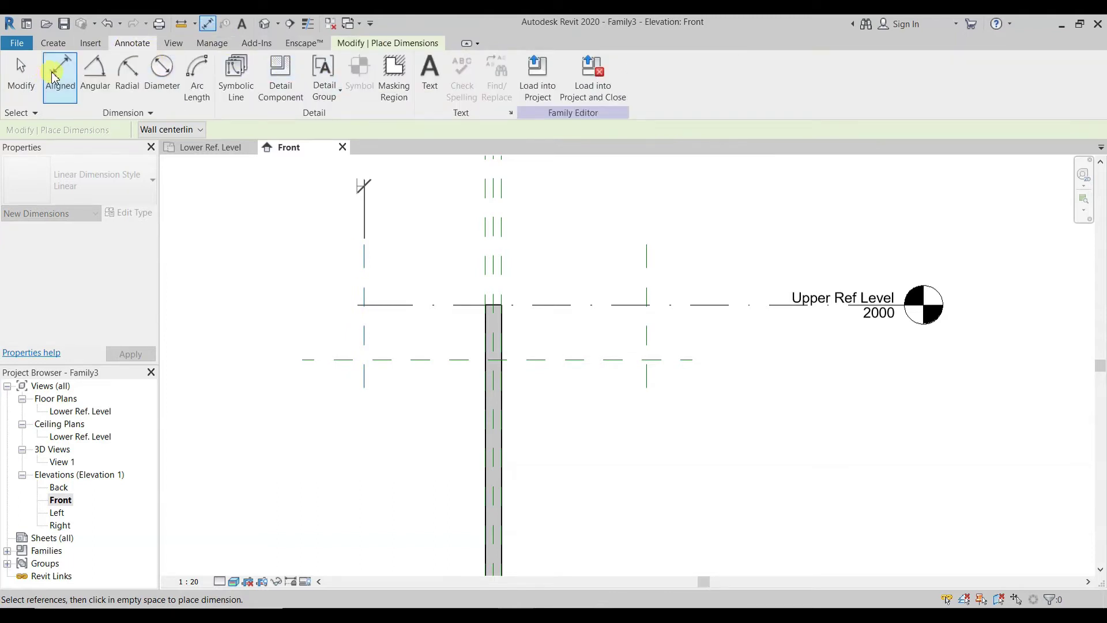
left_click(494, 256)
left_click(648, 258)
left_click(586, 242)
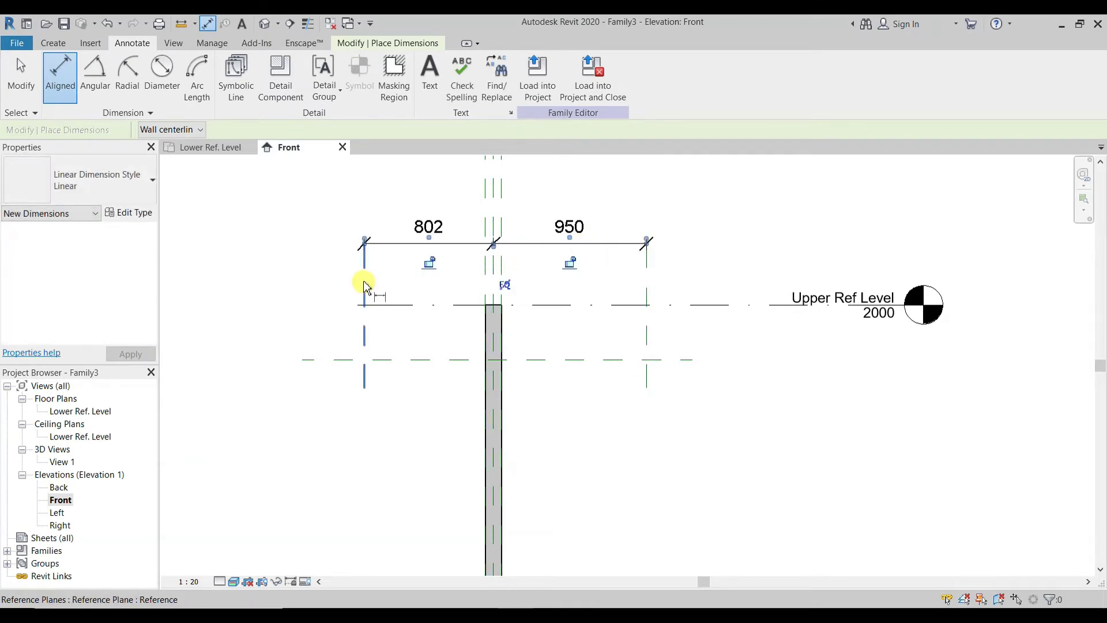
- Add an overall width dimension and set the string to EQ, giving 1605 overall
left_click(364, 284)
left_click(647, 280)
left_click(597, 192)
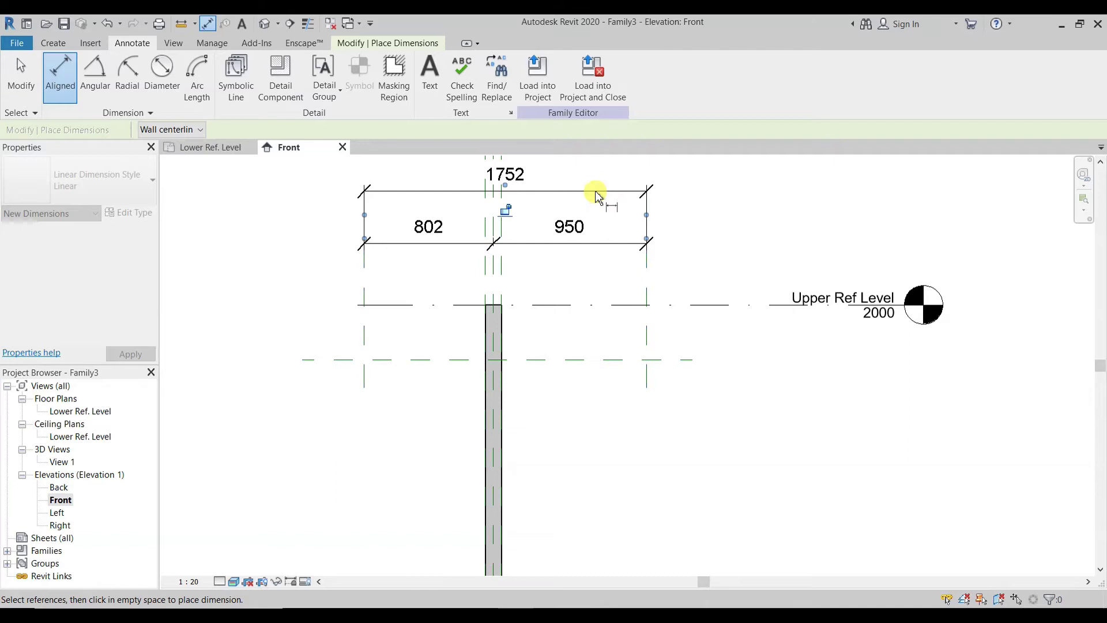
key("Escape")
left_click(588, 245)
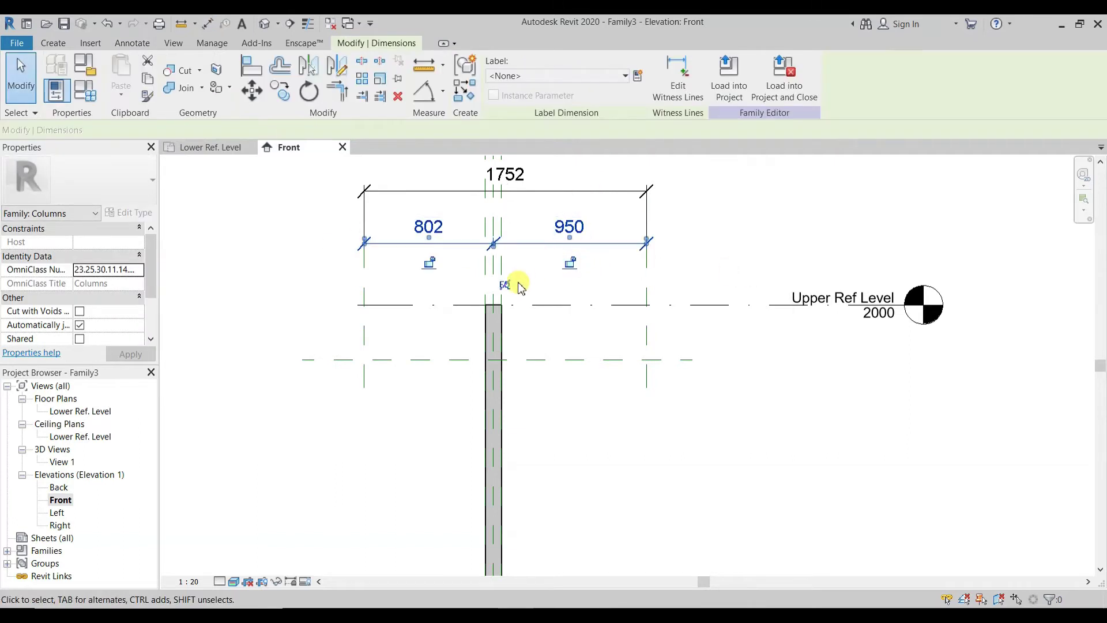
left_click(494, 284)
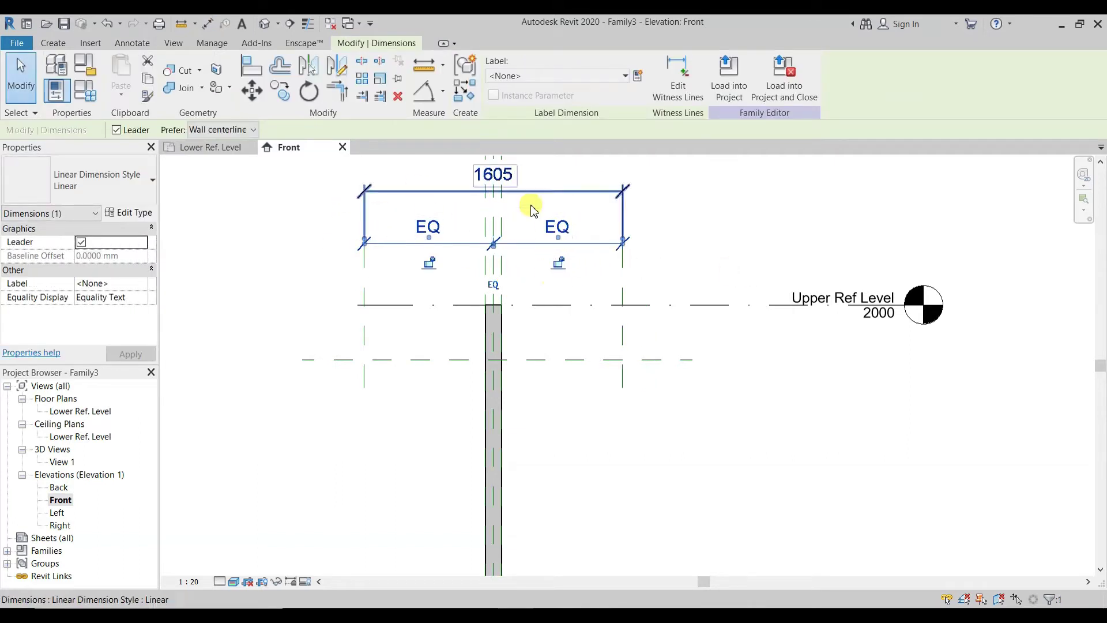
left_click(353, 313)
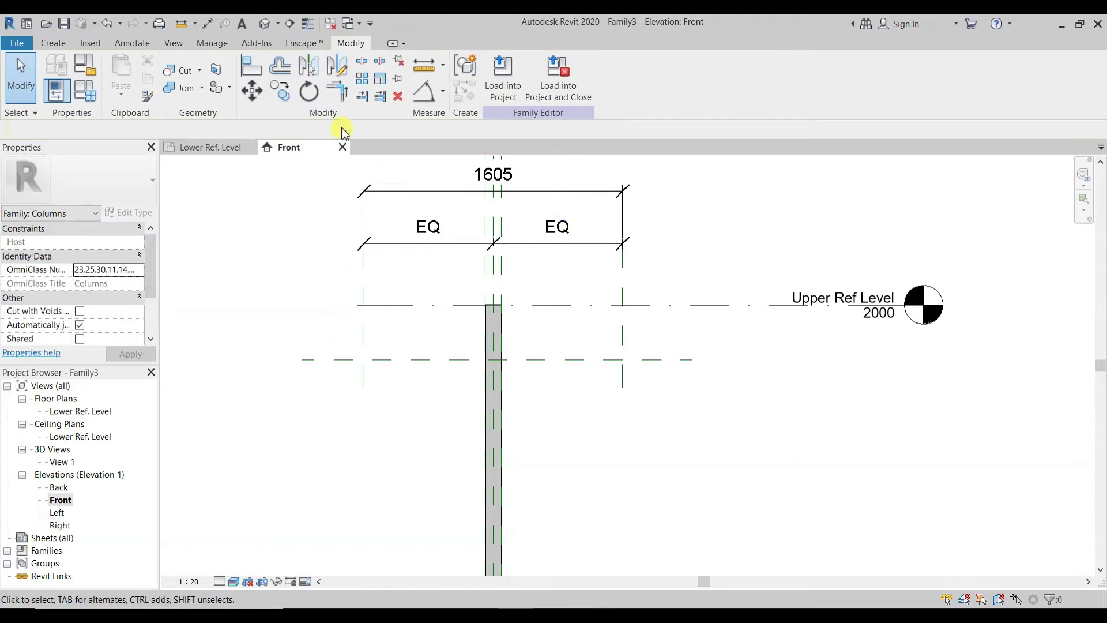
- Dimension the horizontal plane 341 below Upper Ref Level
left_click(208, 24)
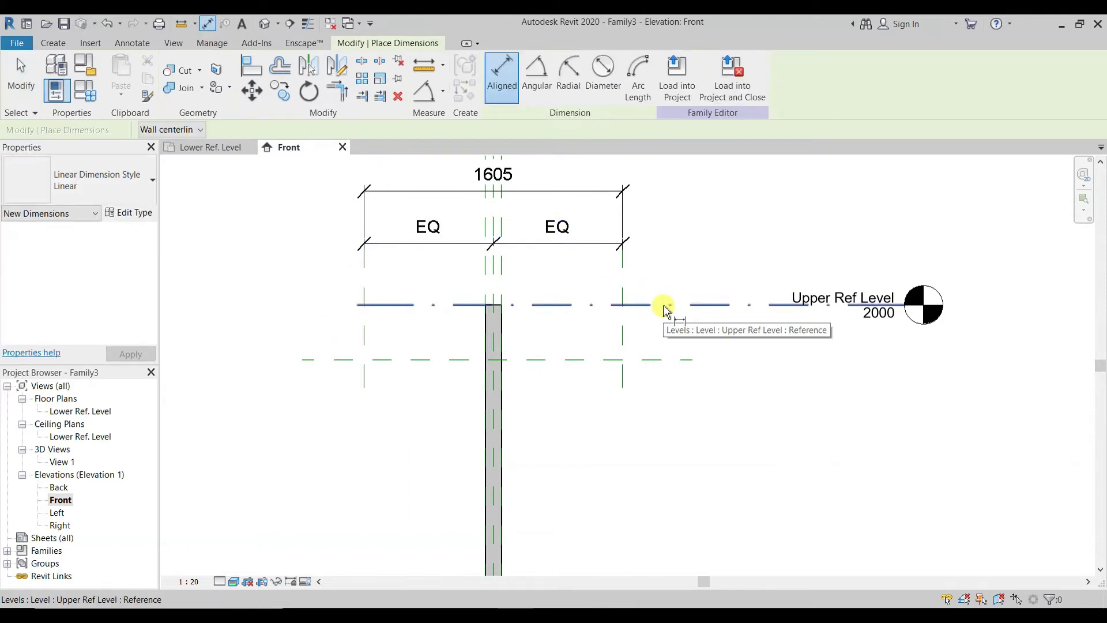
left_click(663, 305)
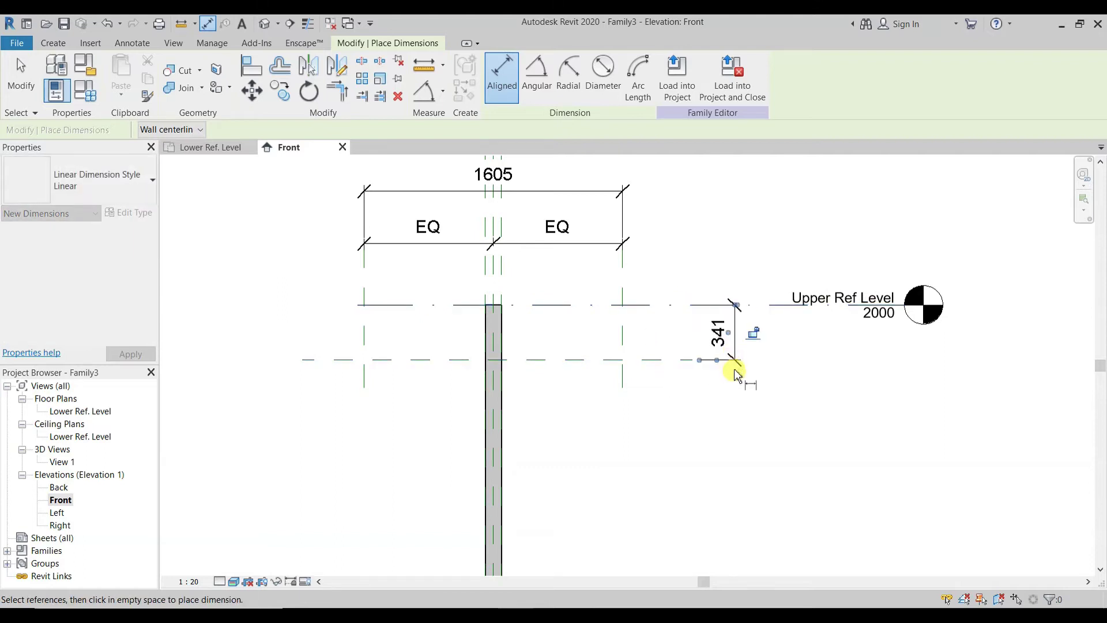
left_click(749, 329)
key("Escape")
key("Escape")
scroll(655, 420, "down", 3)
scroll(678, 384, "up", 2)
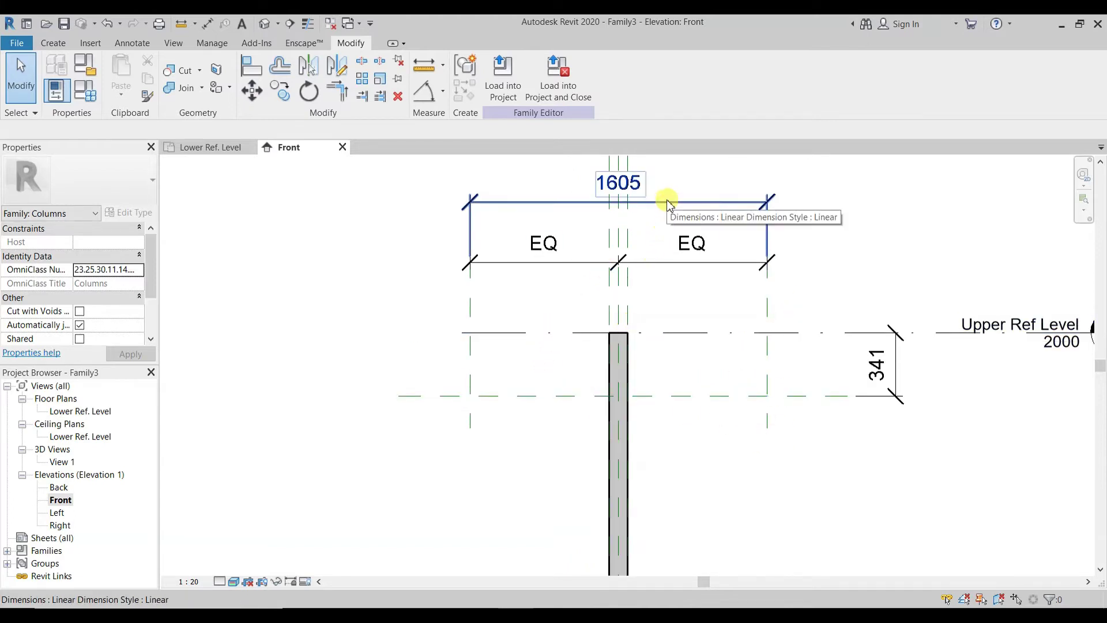
- Label the 1605 overall dimension with a new Meth length parameter
left_click(666, 200)
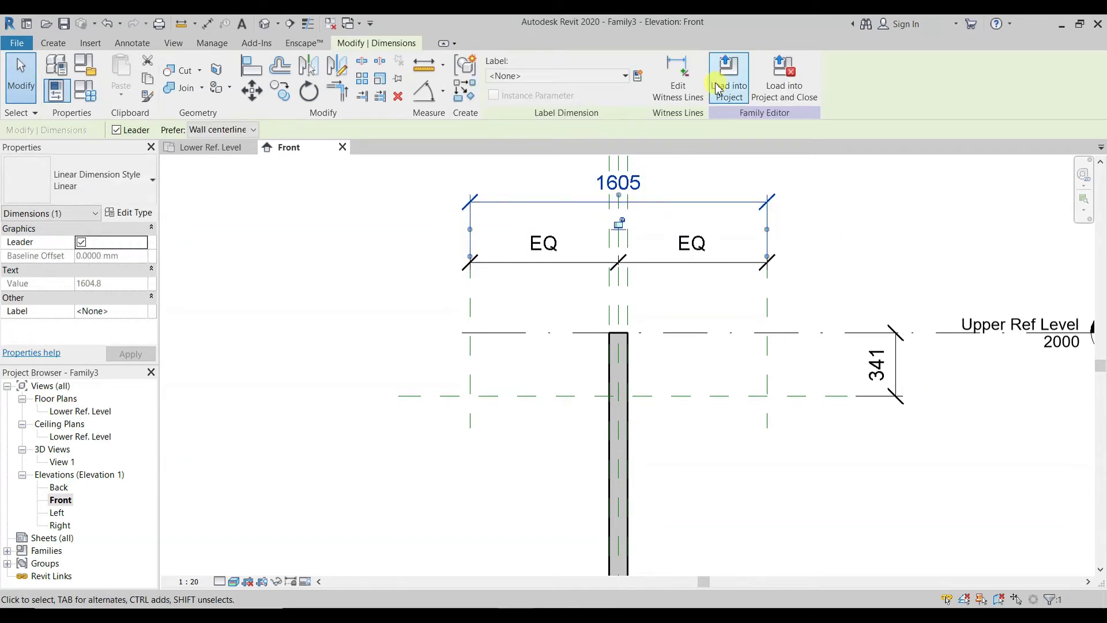
left_click(638, 76)
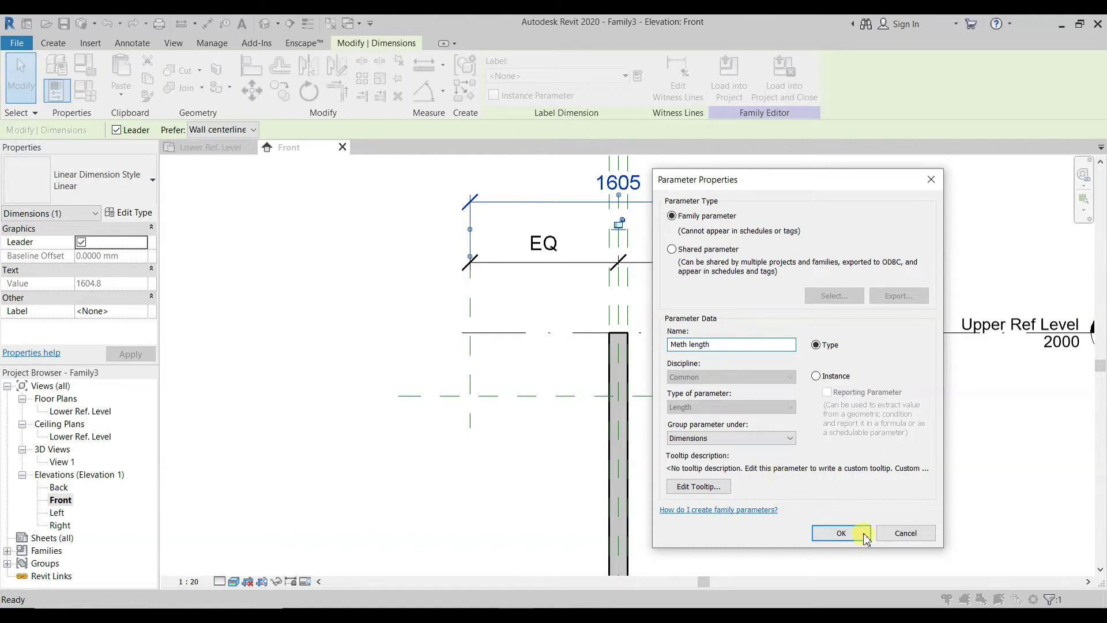
left_click(841, 533)
- Label the 341 dimension with a new Meth depth parameter
left_click(877, 369)
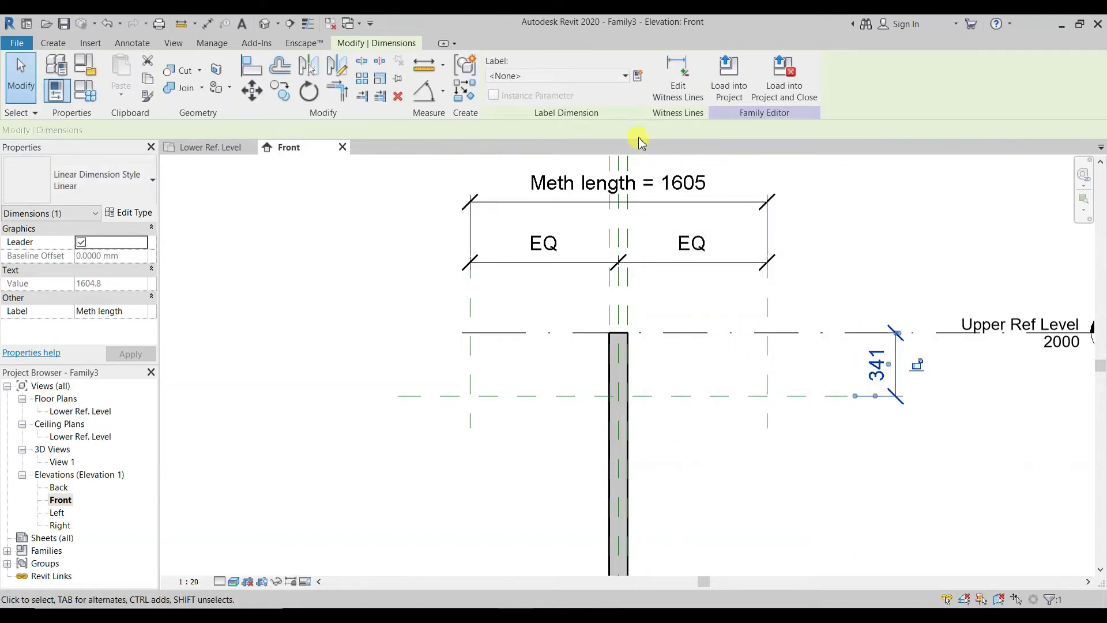
left_click(638, 76)
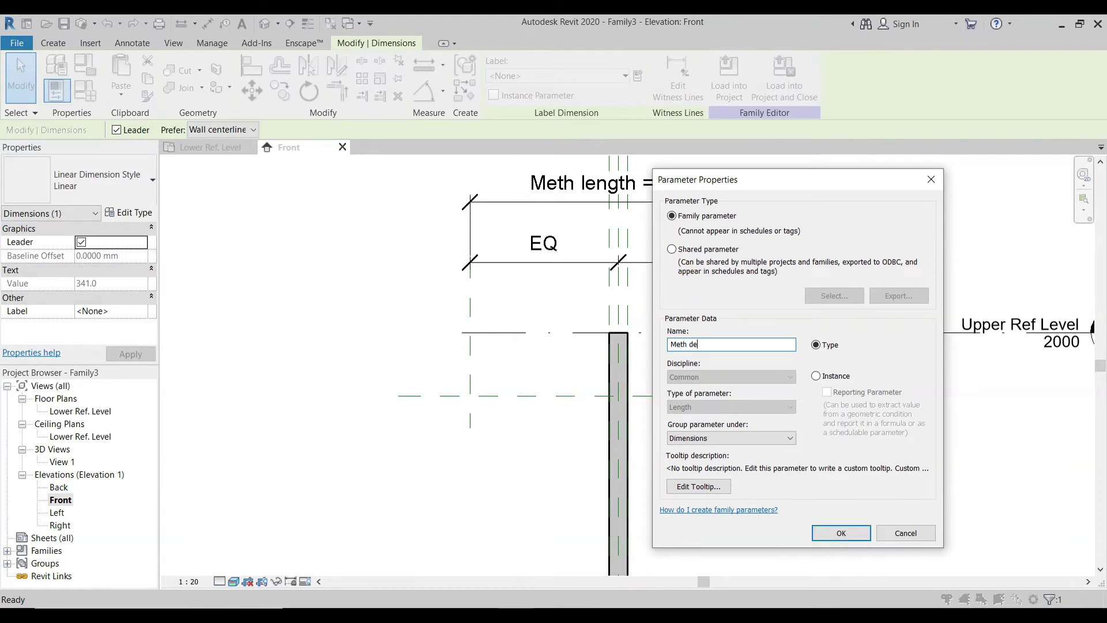
left_click(847, 531)
key("Escape")
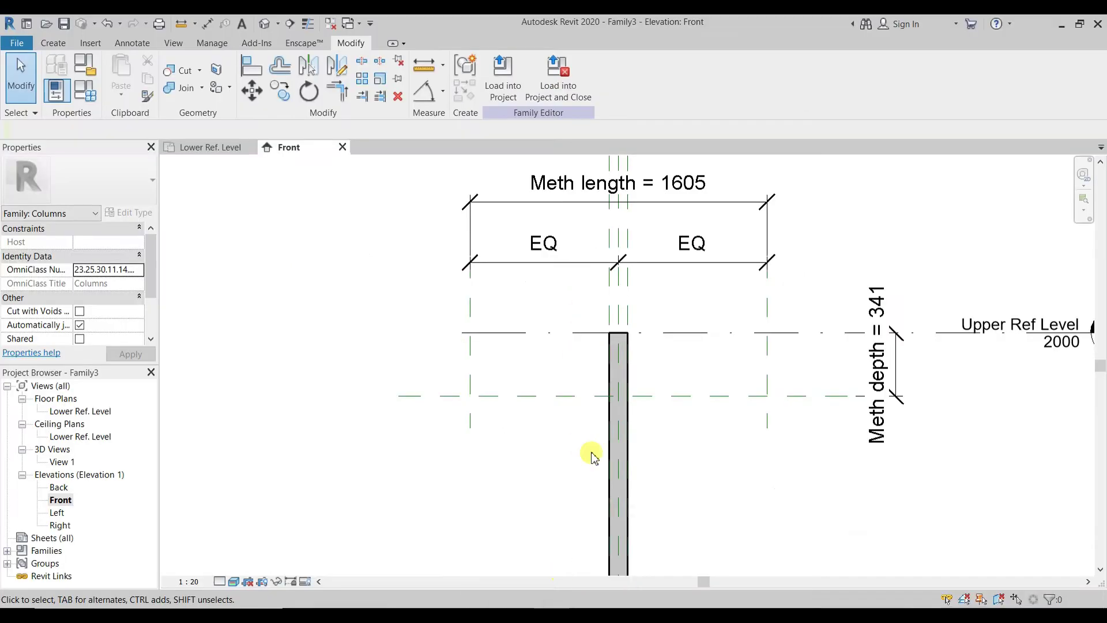
left_click(634, 193)
- Set Meth length to 1900 and Meth depth to 300 on the dimensions
left_click(686, 193)
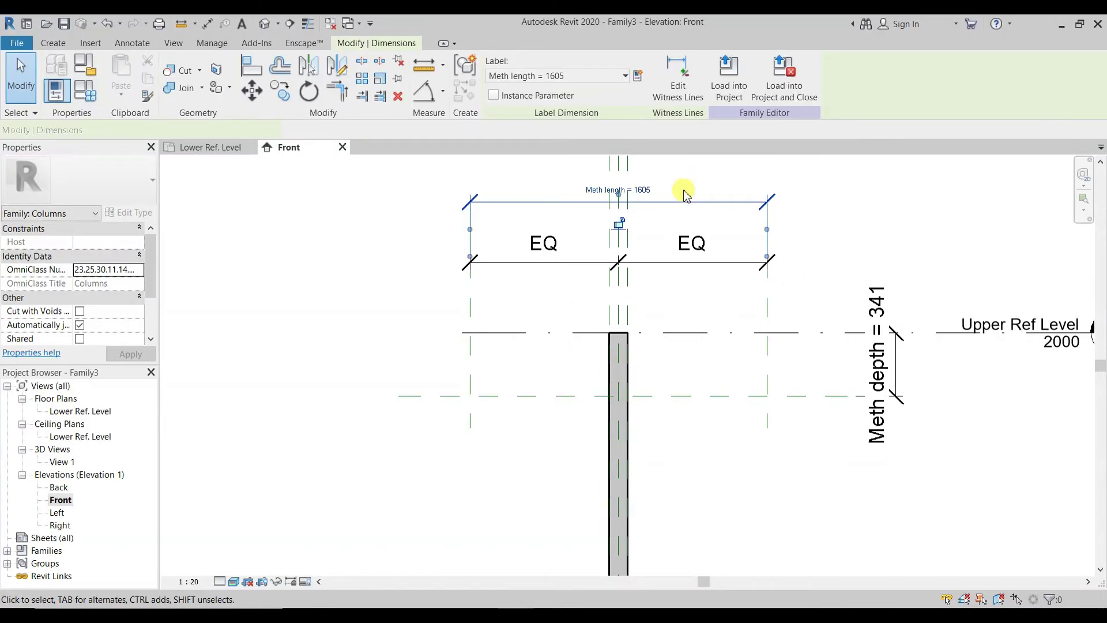
left_click(649, 195)
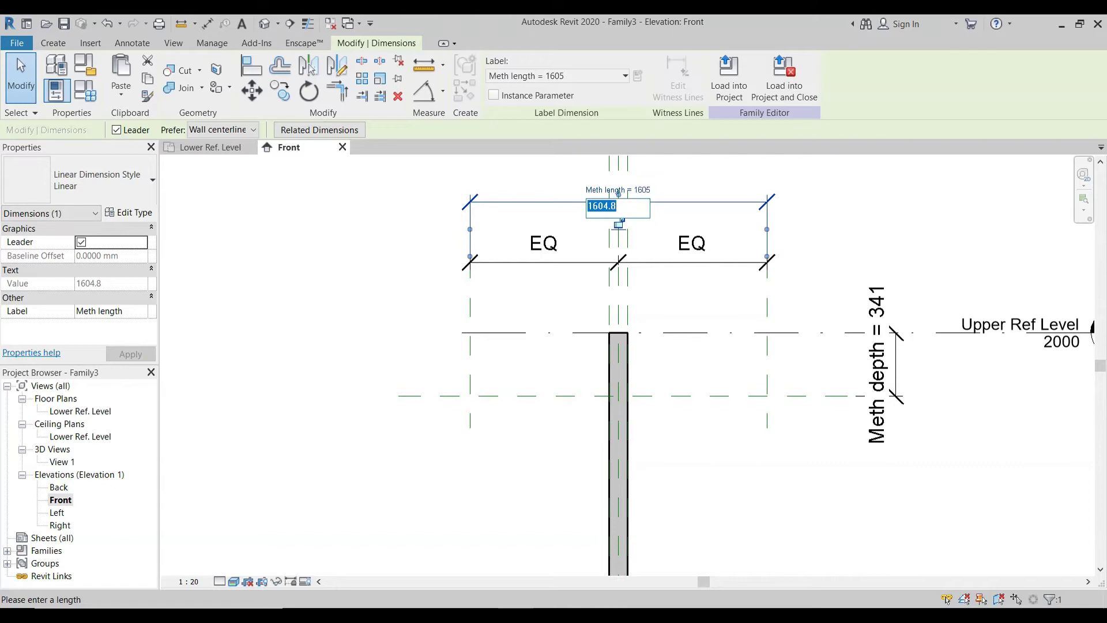
type("1900")
key("Return")
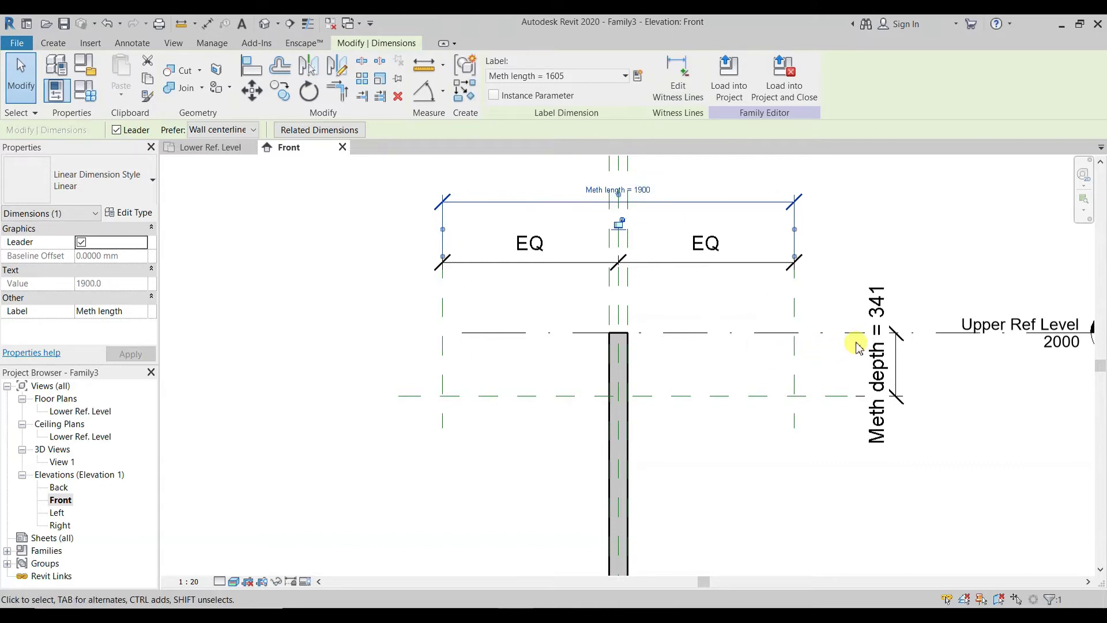
left_click(877, 371)
left_click(881, 378)
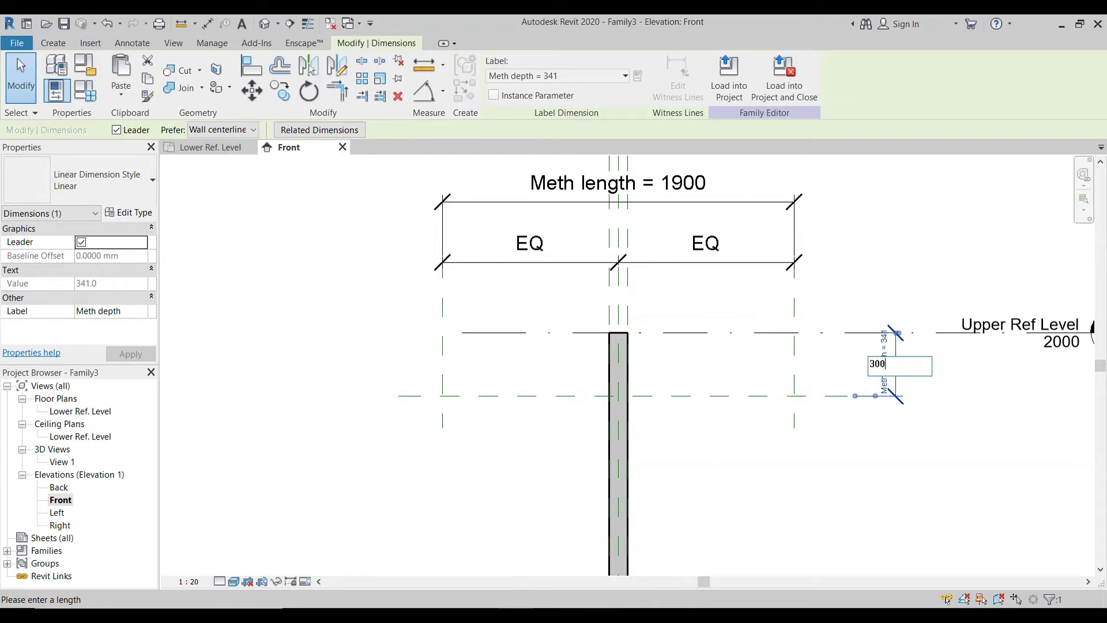
left_click(859, 267)
scroll(746, 400, "down", 2)
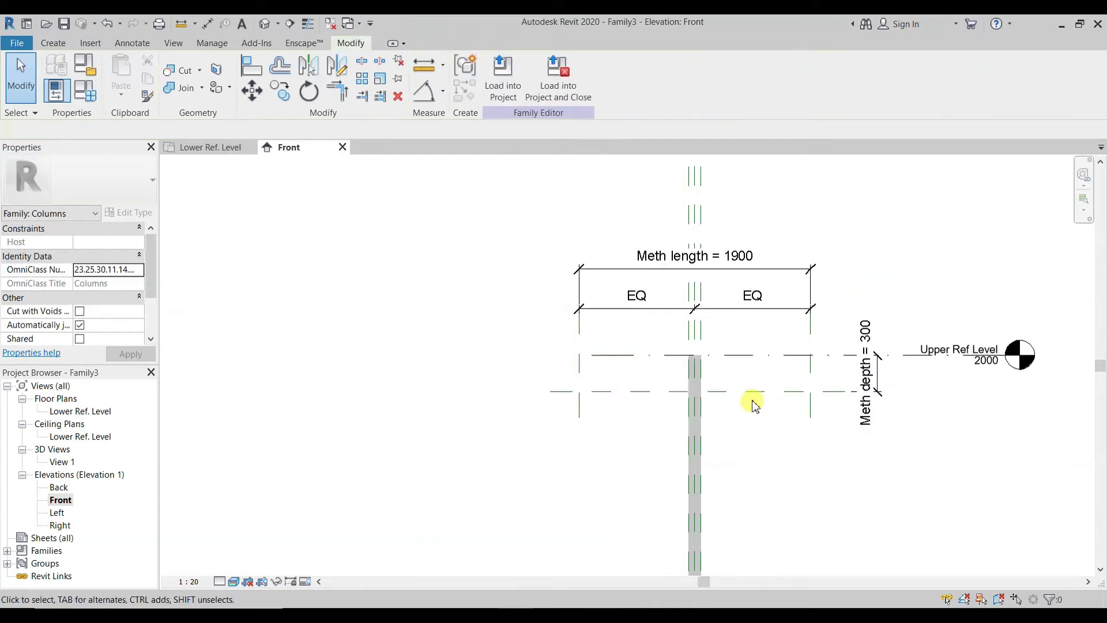
scroll(628, 369, "up", 2)
scroll(563, 358, "up", 1)
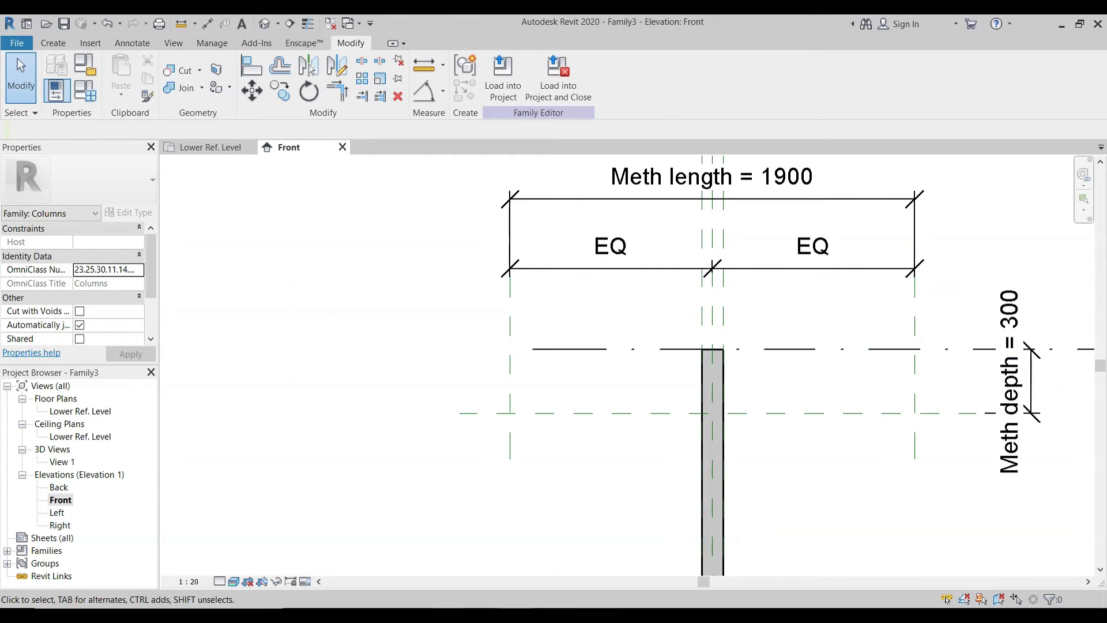
- Start a new extrusion sketch and check the reference PDF drawing
left_click(60, 45)
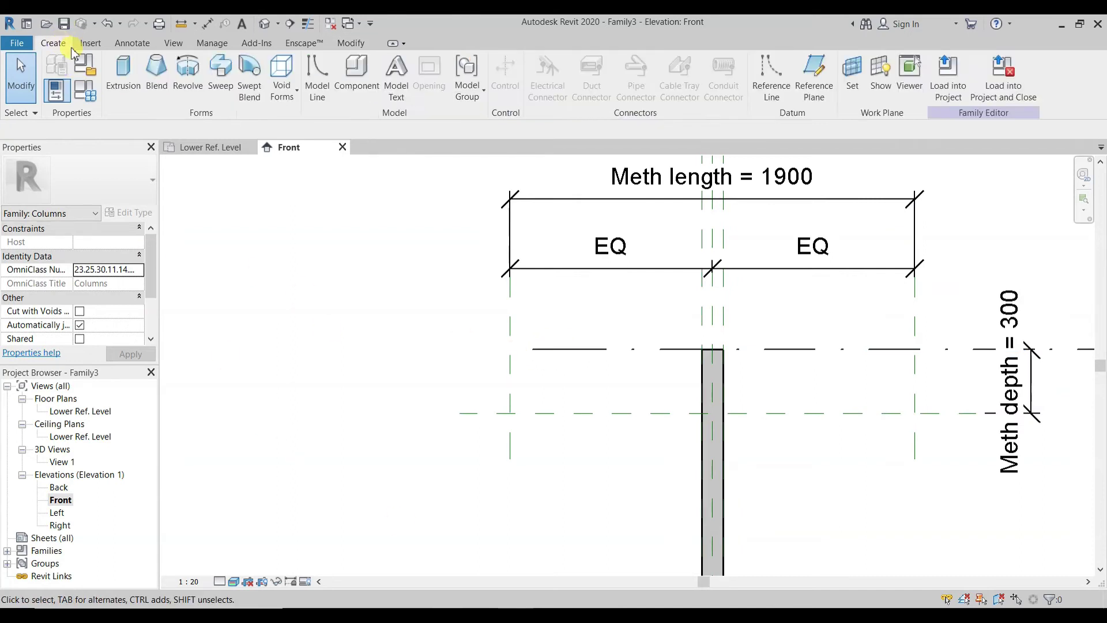
left_click(120, 92)
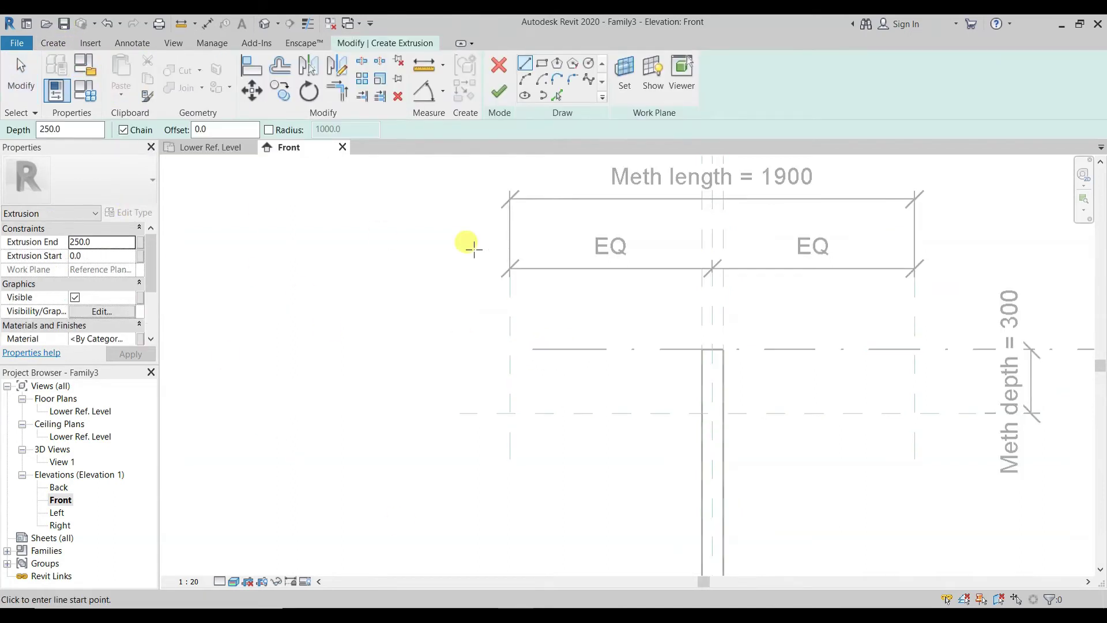
scroll(767, 388, "up", 2)
scroll(744, 370, "down", 1)
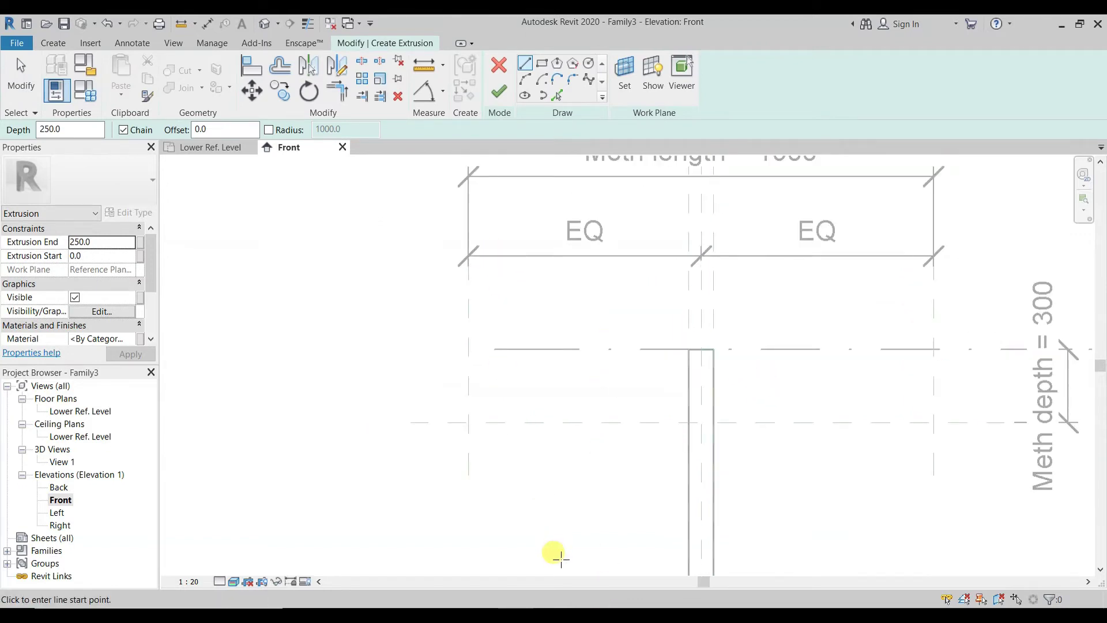
key("alt+Tab")
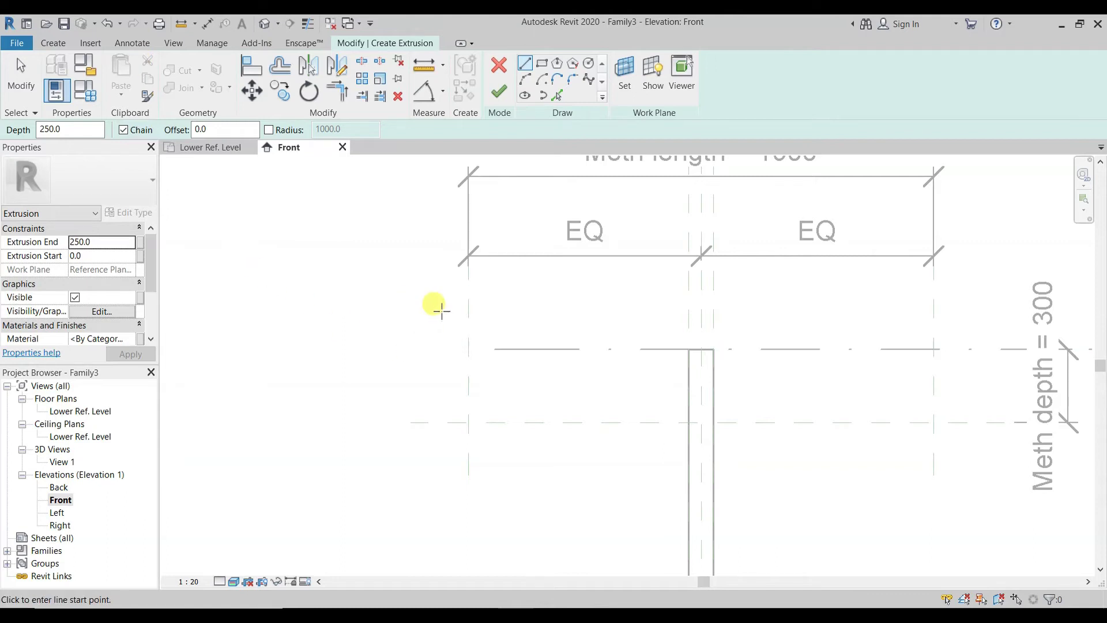
- Add vertical reference planes near both capital ends and a horizontal one below the upper level
key("r")
key("p")
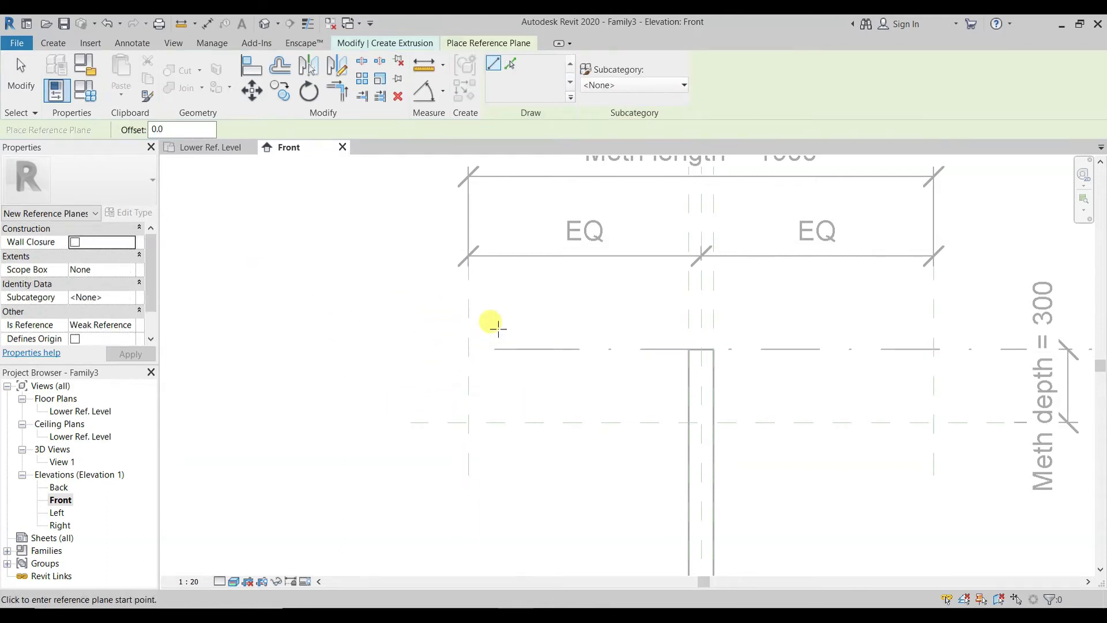
left_click(497, 322)
left_click(496, 477)
left_click(910, 332)
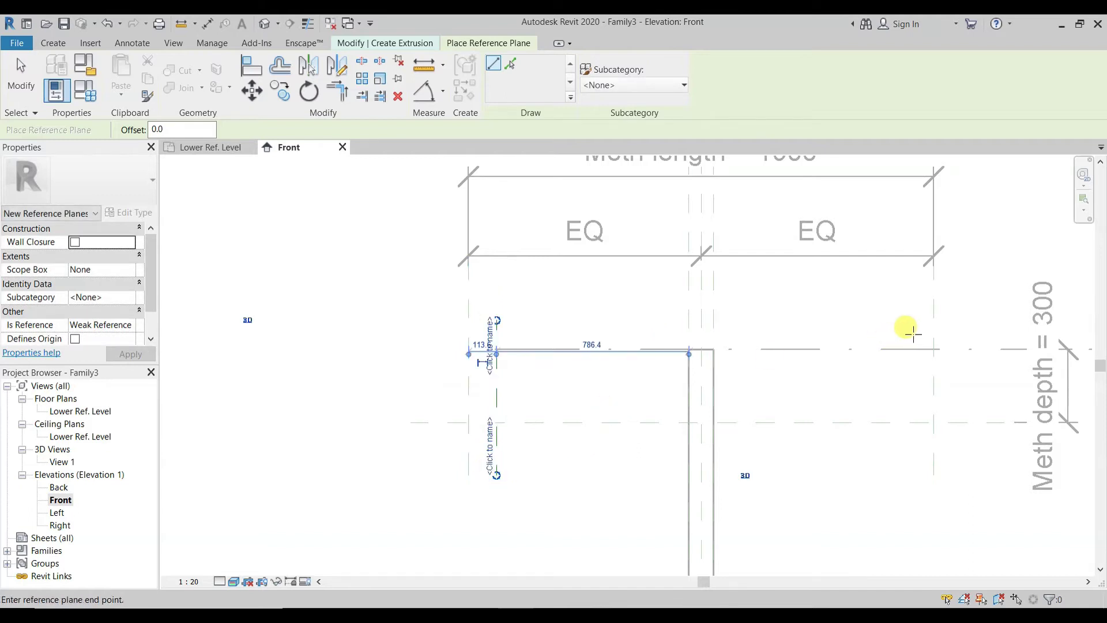
left_click(910, 474)
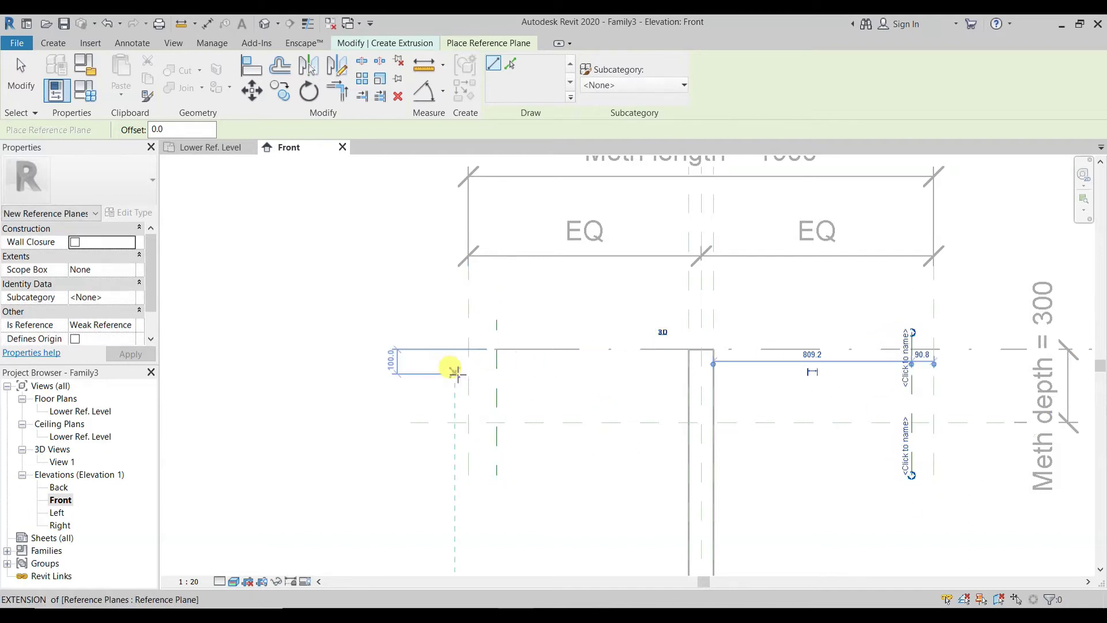
left_click(447, 373)
left_click(969, 373)
key("Escape")
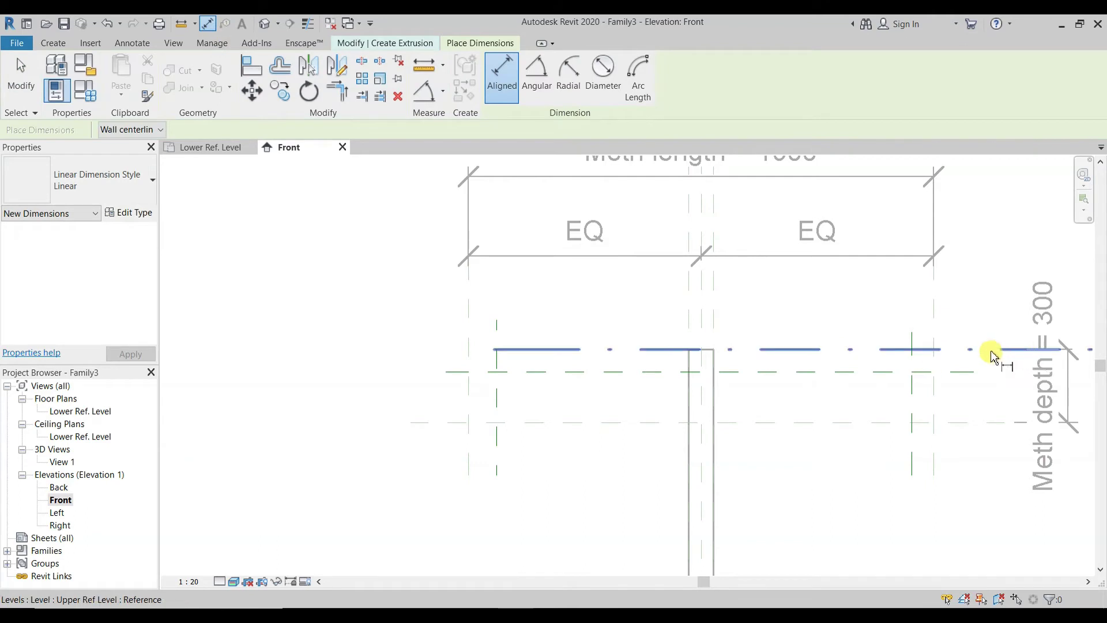
- Dimension the three new reference planes (94, 91 and 114)
left_click(992, 350)
left_click(974, 374)
left_click(933, 314)
left_click(905, 323)
left_click(466, 326)
left_click(497, 321)
left_click(575, 305)
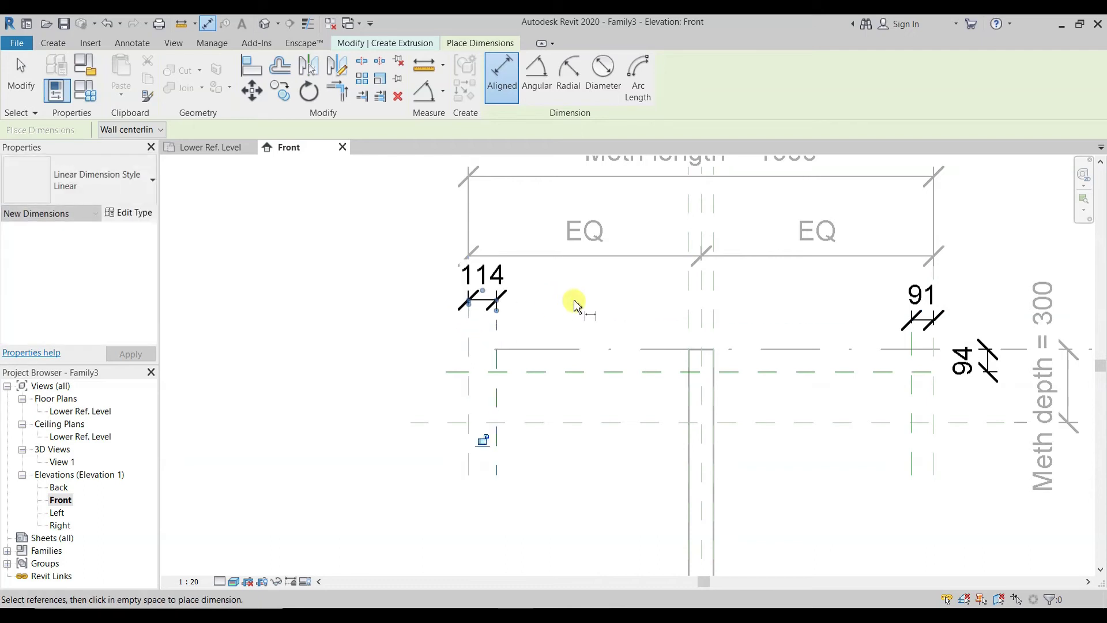
key("Escape")
- Label the 114 dimension with a new Meth edge parameter and set it to 100
left_click(484, 306)
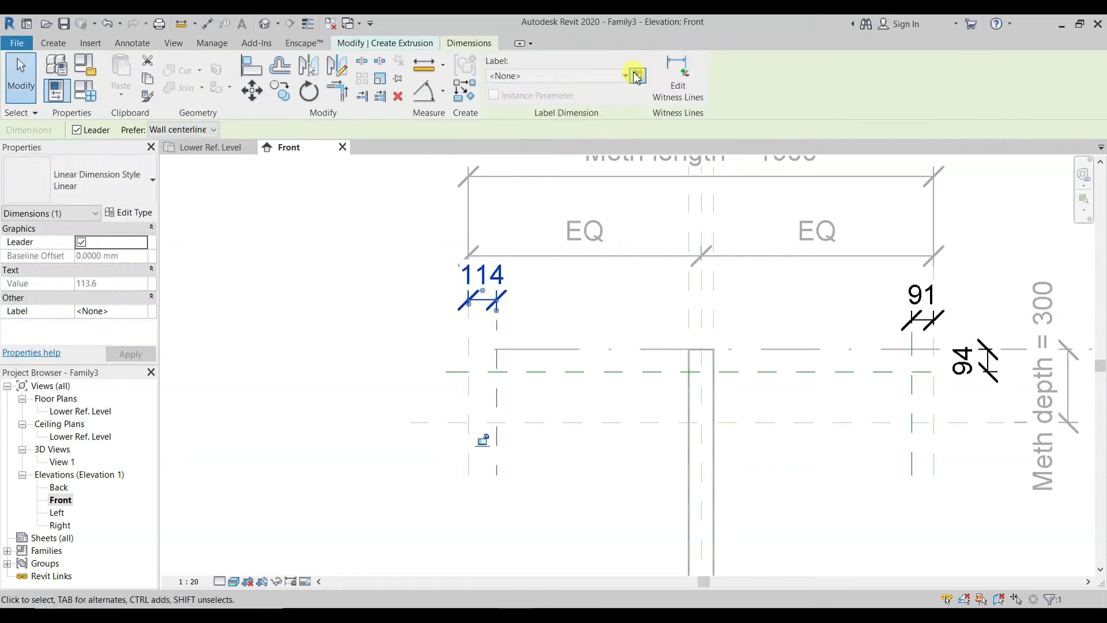
left_click(636, 77)
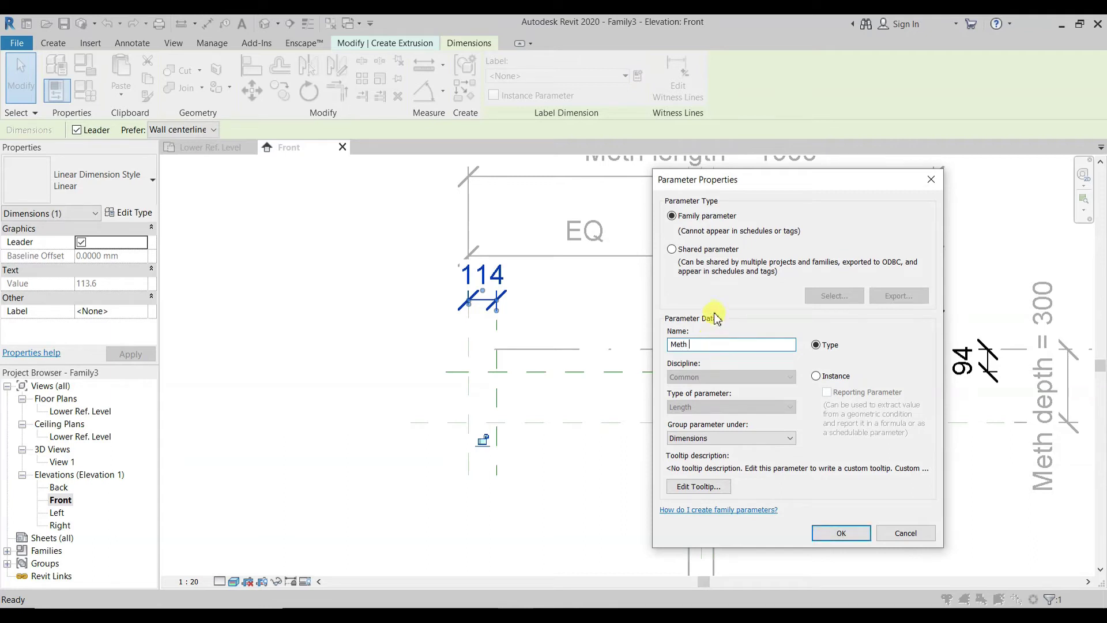
type("Meth edge")
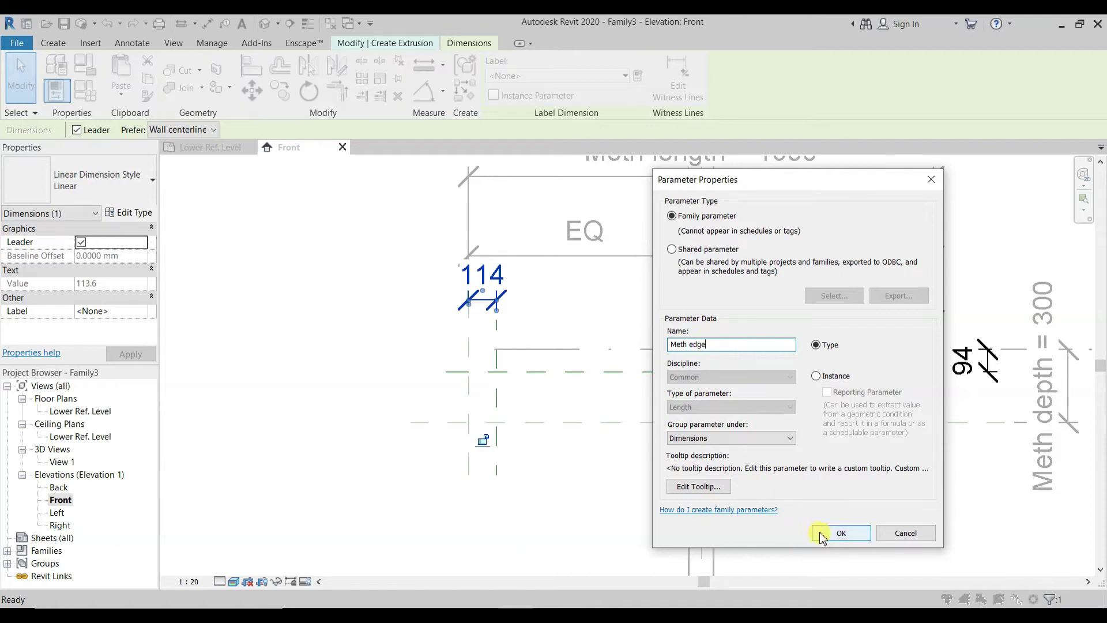
left_click(821, 536)
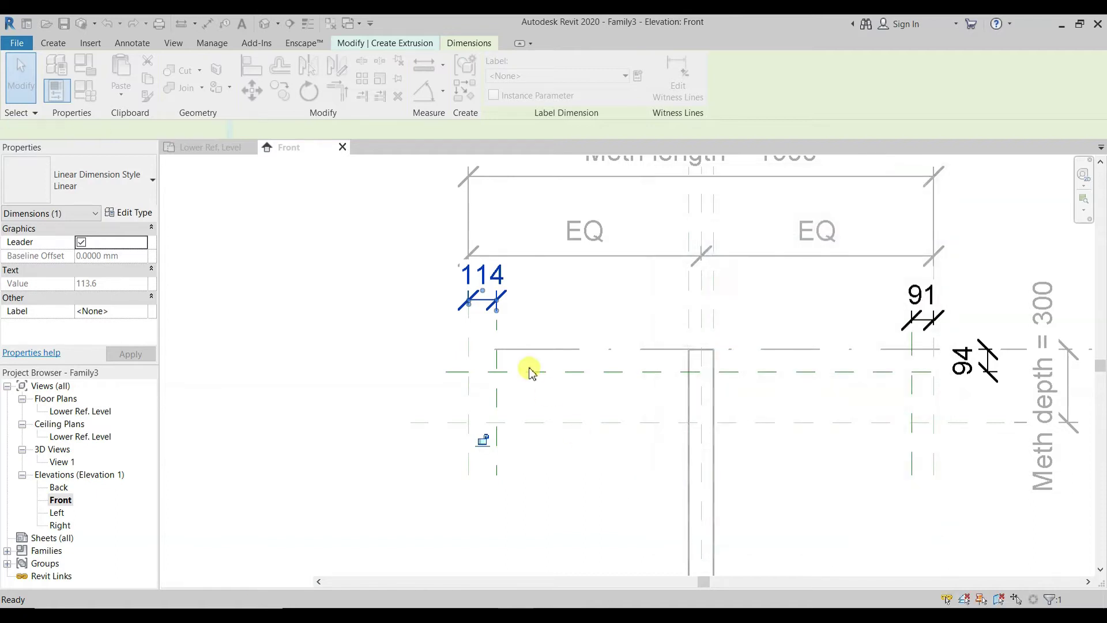
key("Escape")
left_click(493, 290)
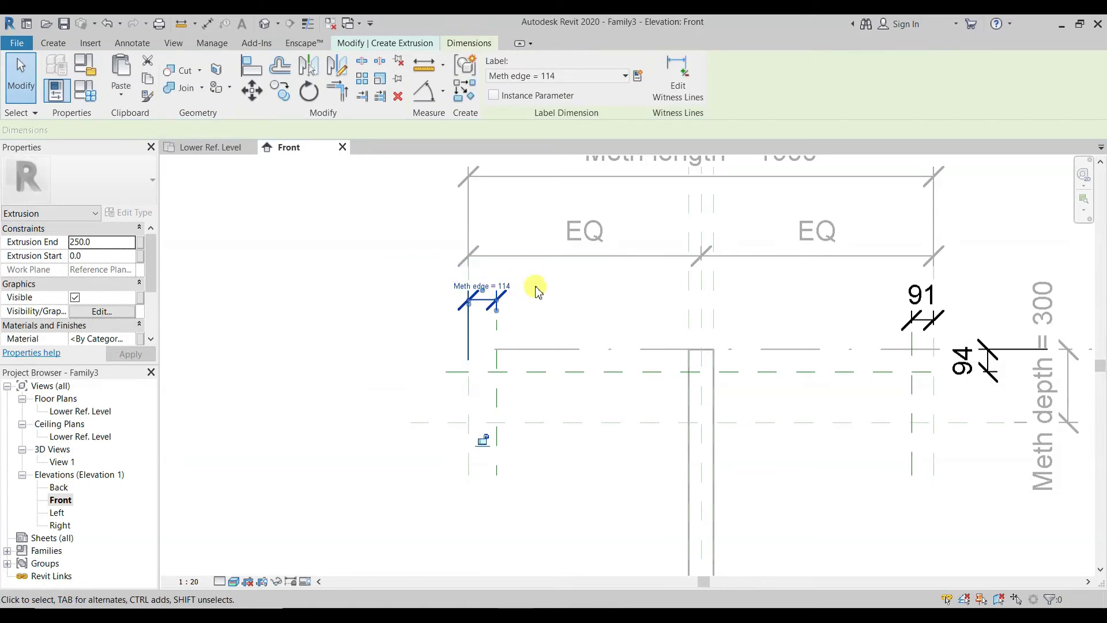
type("100")
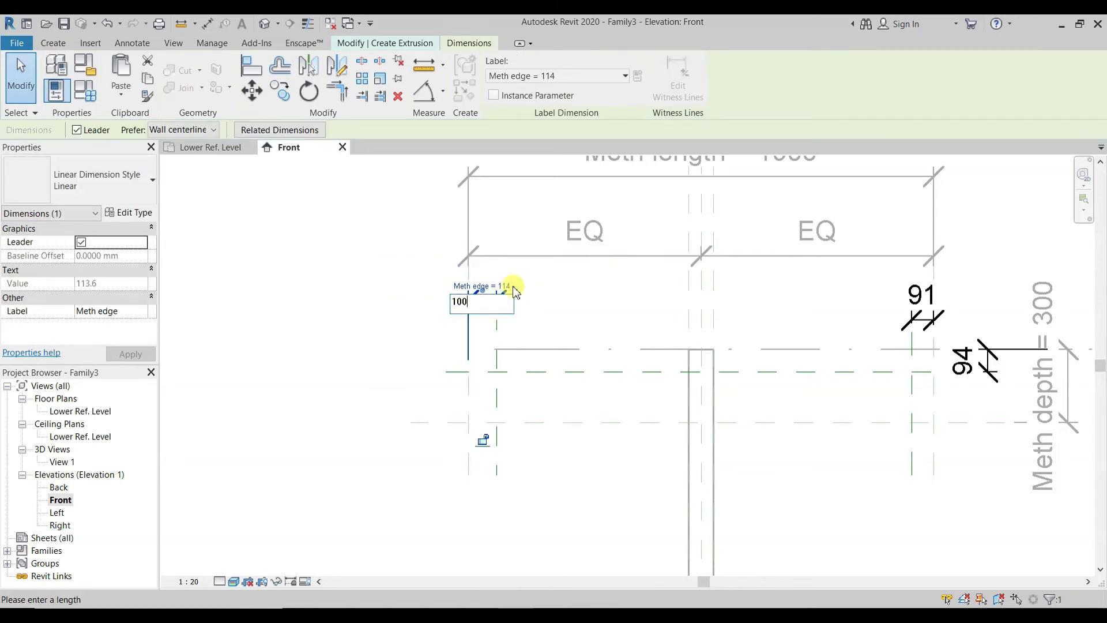
key("Return")
- Apply the Meth edge label to the 91 and 94 dimensions
left_click(929, 317)
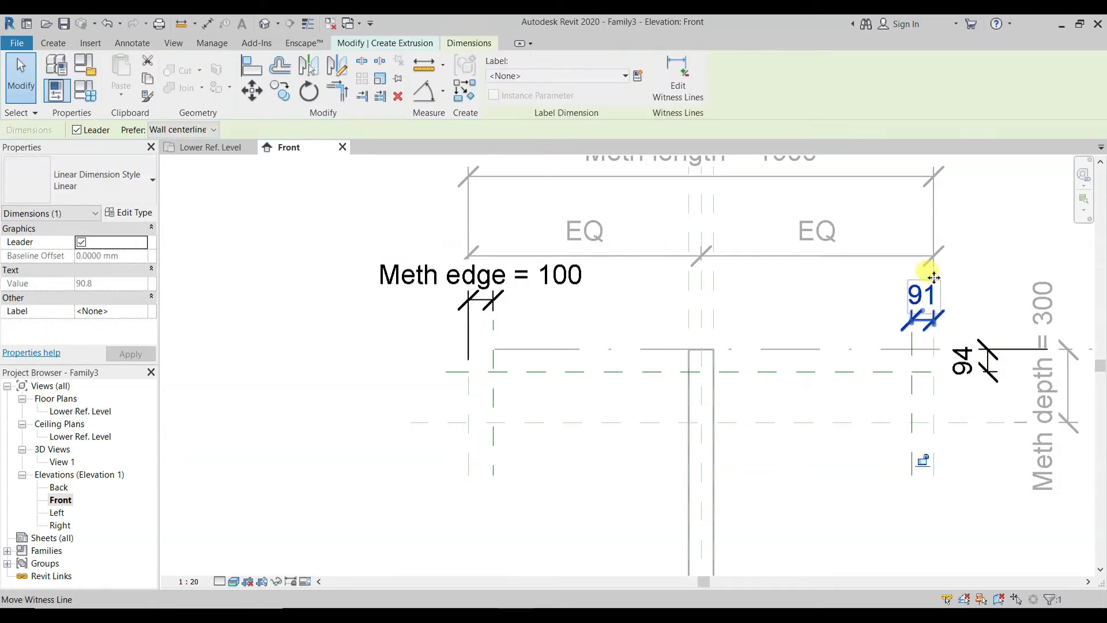
left_click(600, 76)
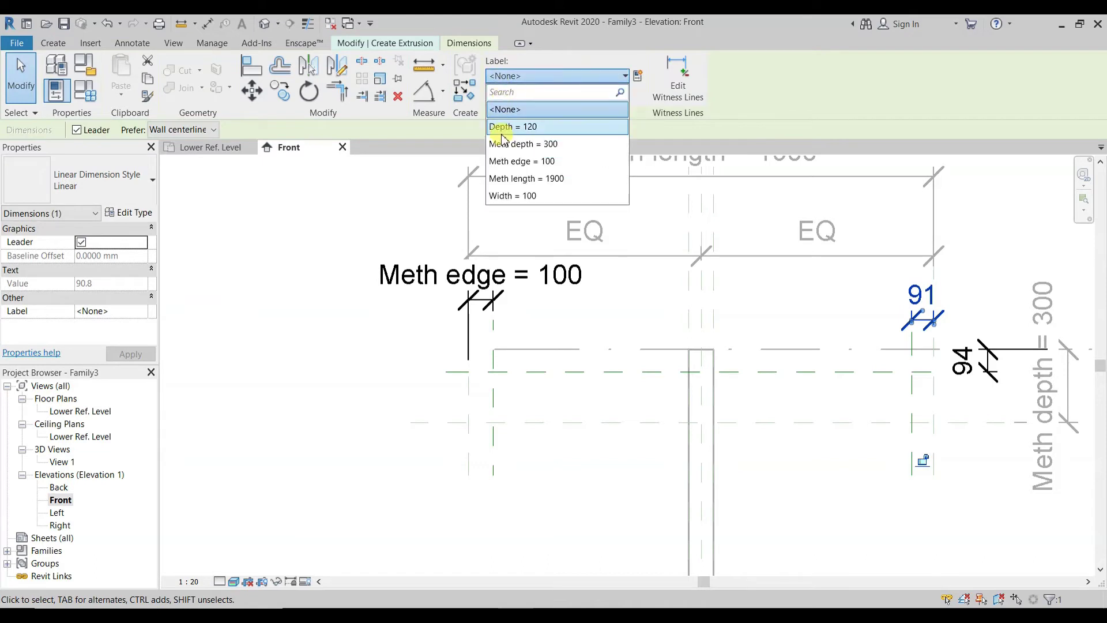
left_click(530, 164)
left_click(985, 363)
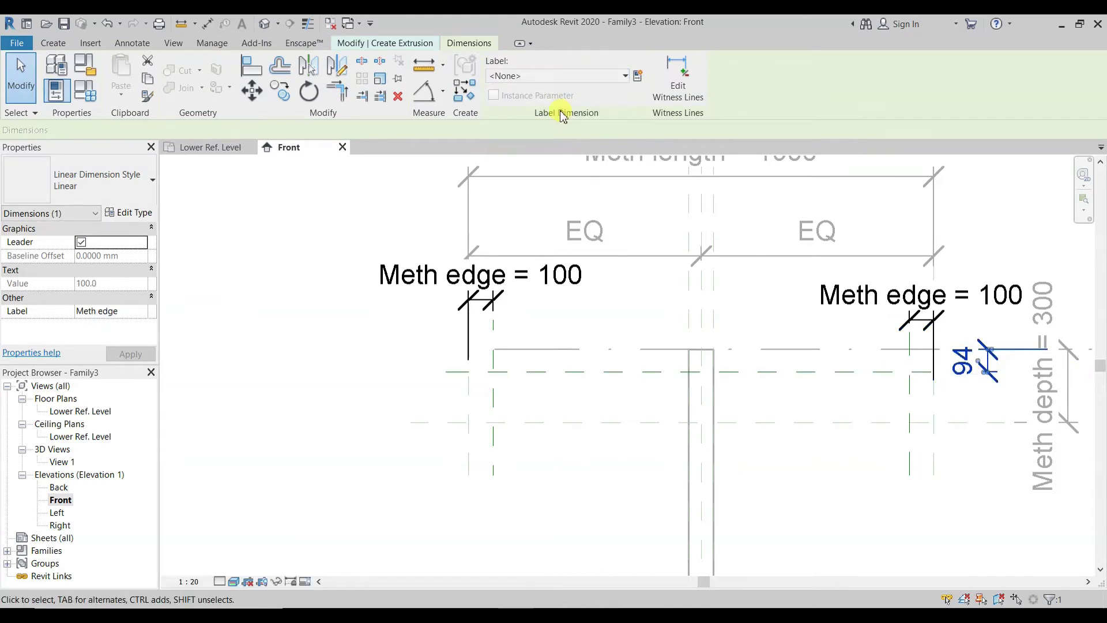
left_click(532, 77)
left_click(767, 294)
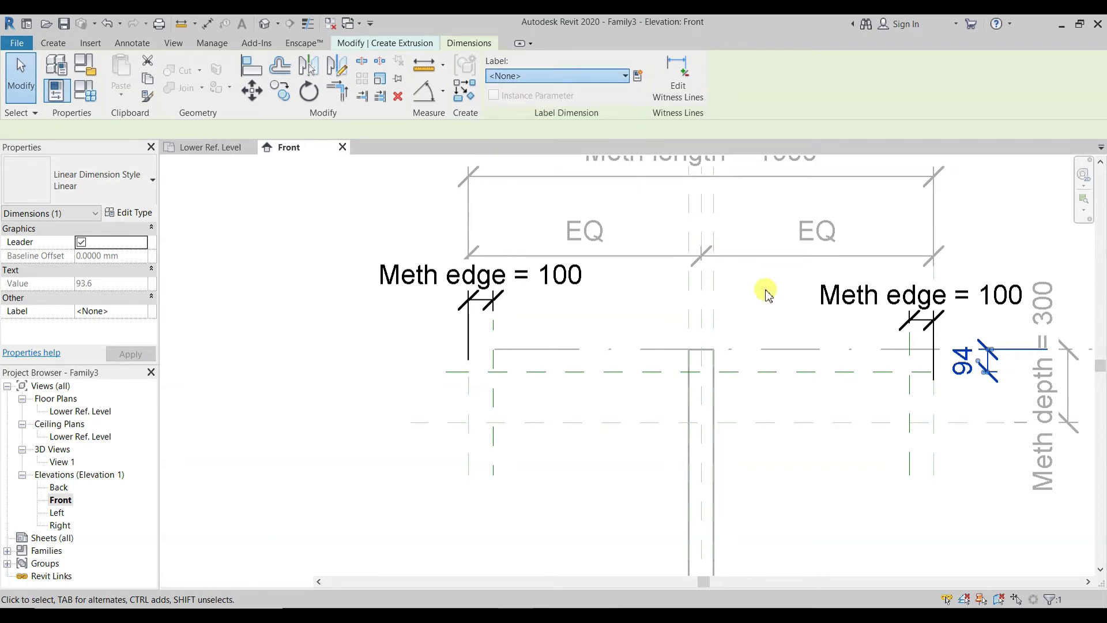
left_click(615, 339)
scroll(616, 338, "down", 3)
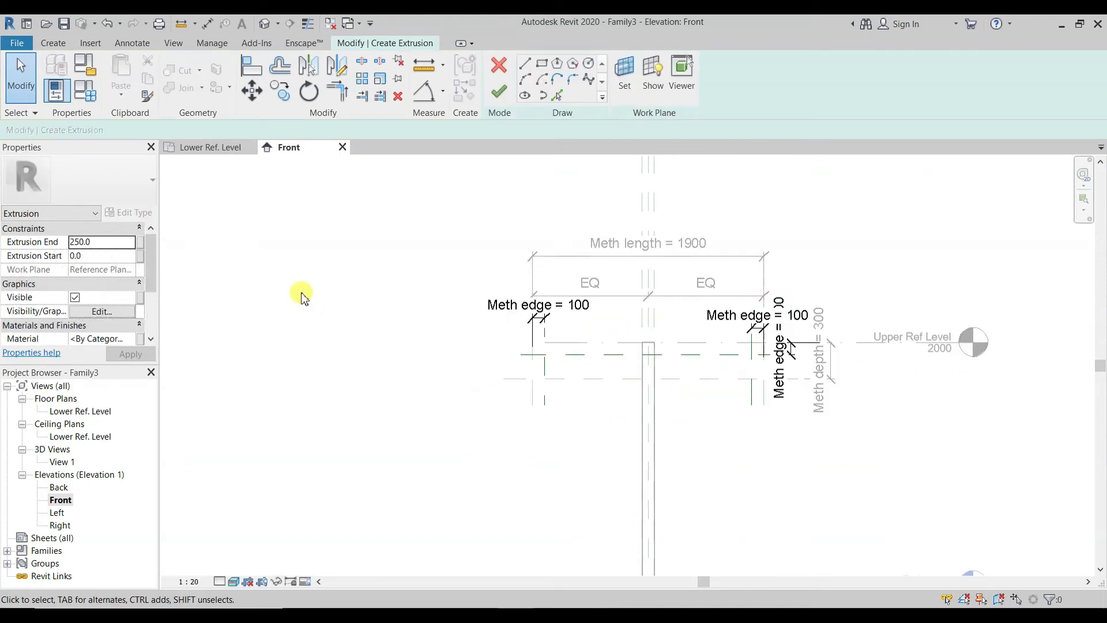
scroll(682, 321, "up", 2)
scroll(692, 323, "up", 1)
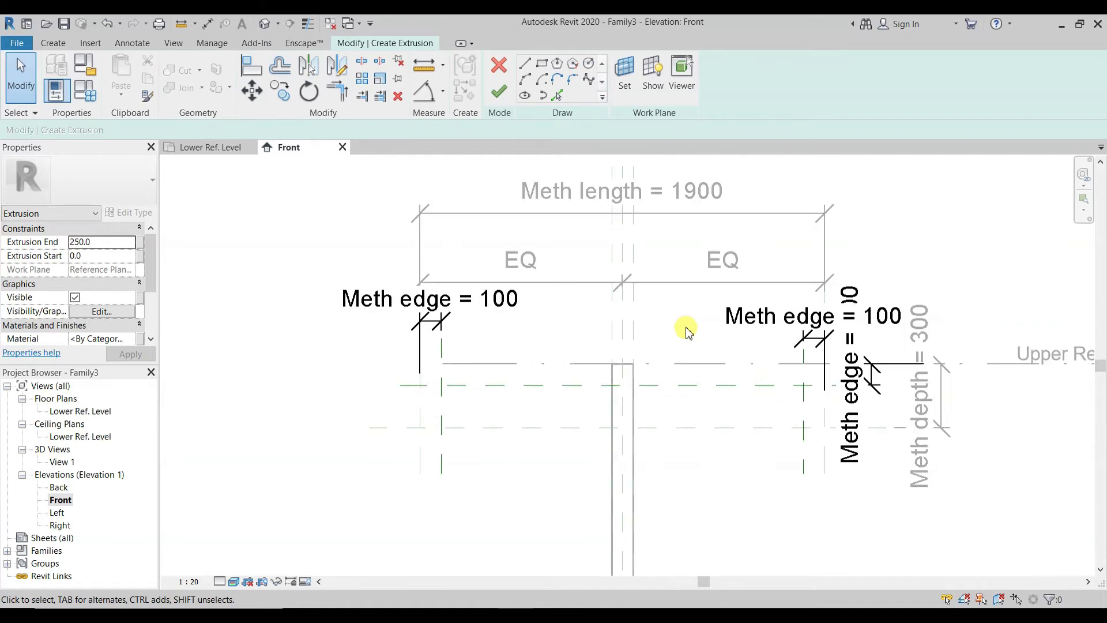
- Set the view scale to 1:5
left_click(193, 582)
left_click(210, 431)
scroll(522, 388, "up", 2)
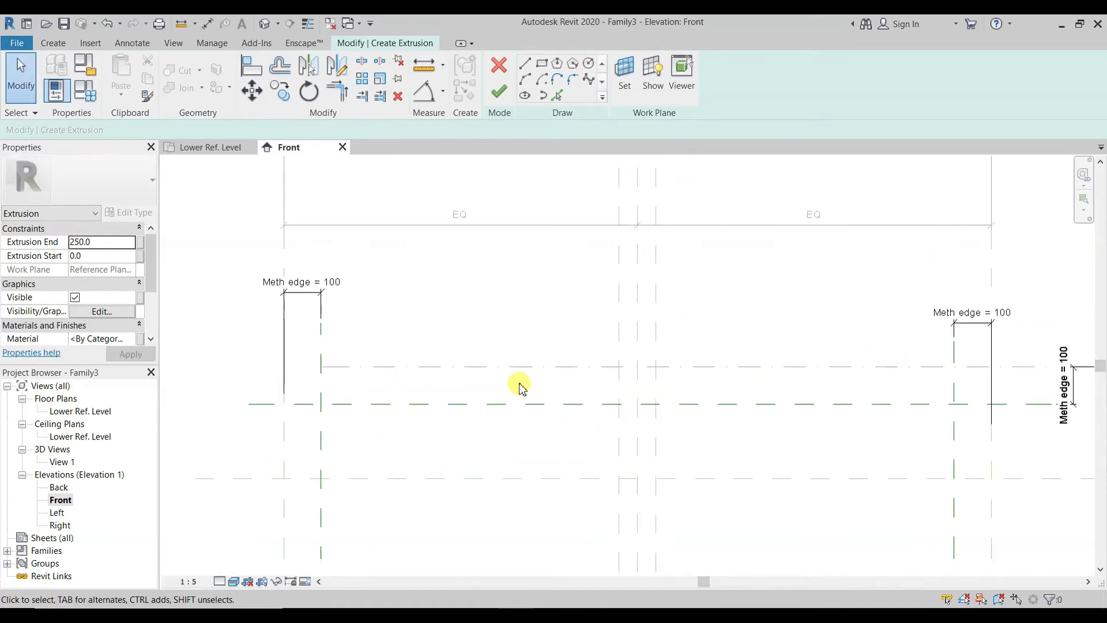
scroll(403, 363, "down", 2)
scroll(346, 349, "up", 1)
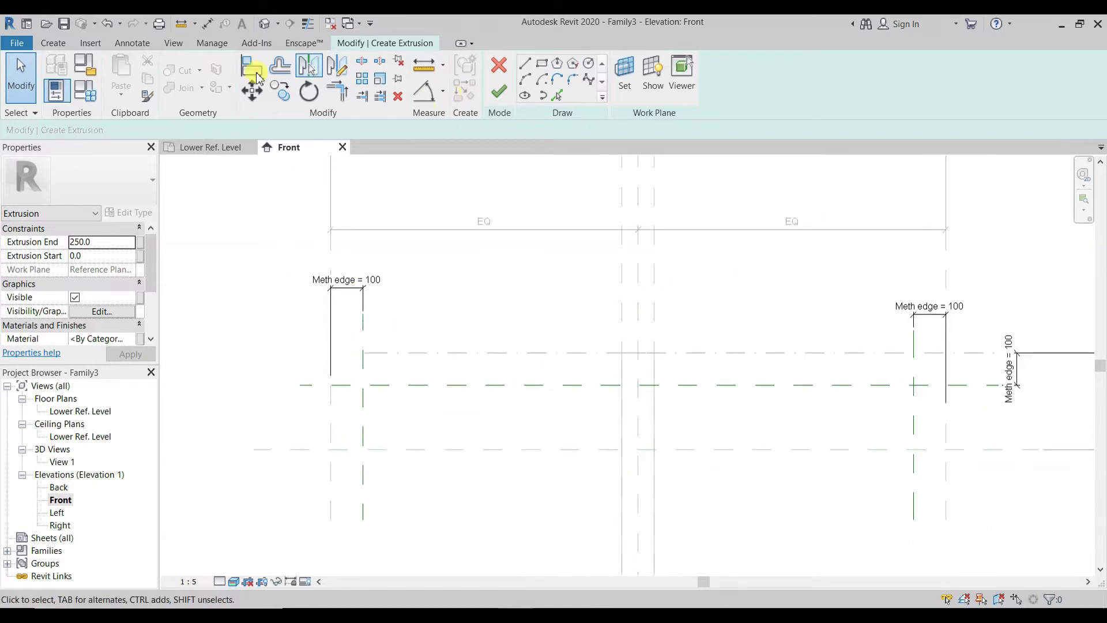
- Draw the capital's top sketch line and align it to the upper level
left_click(521, 78)
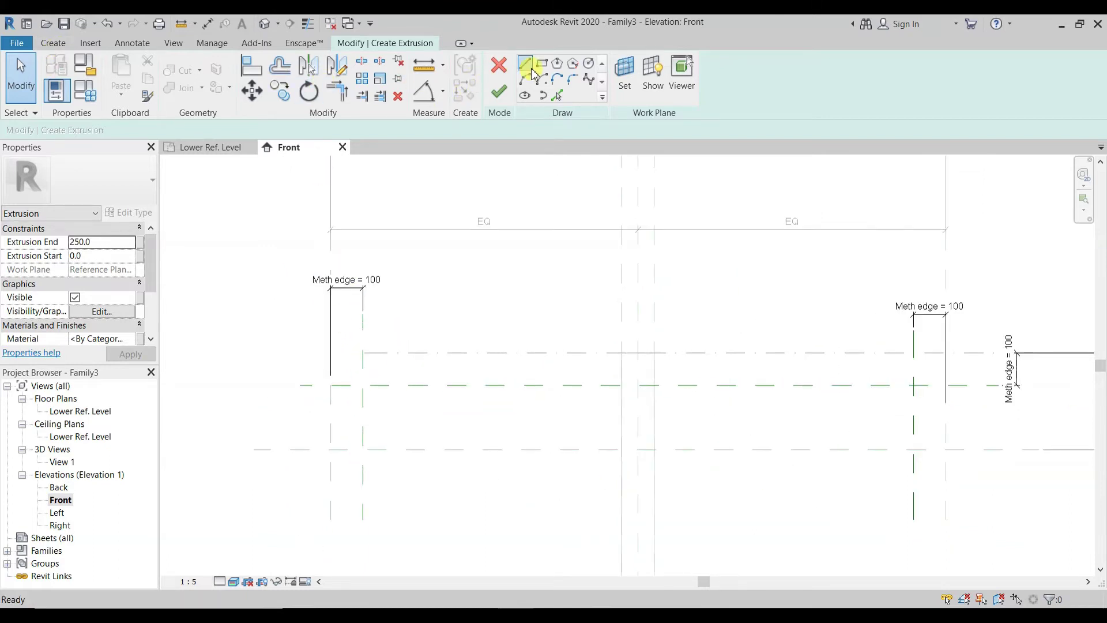
scroll(354, 348, "up", 1)
left_click(350, 356)
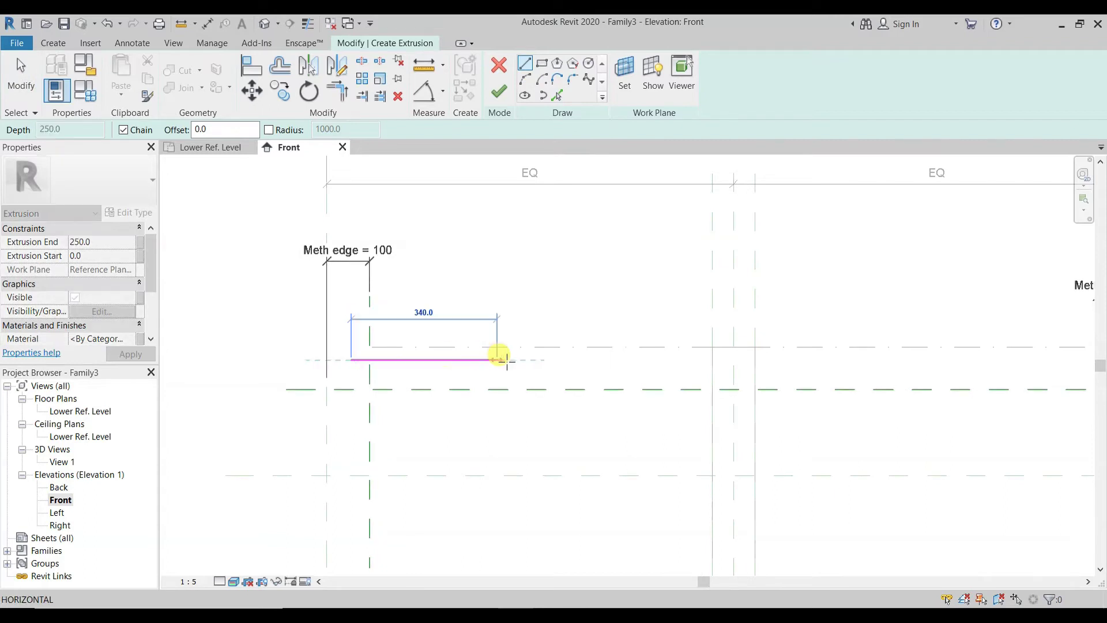
scroll(501, 353, "down", 1)
left_click(861, 361)
scroll(649, 361, "up", 1)
key("Escape")
key("Escape")
key("a")
key("l")
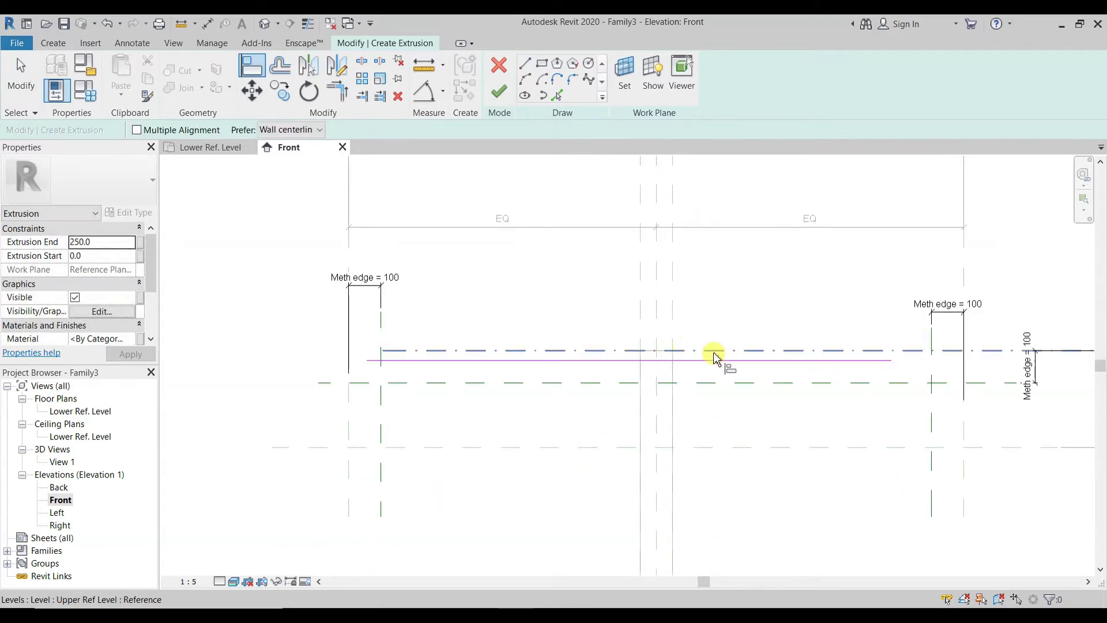
left_click(715, 352)
left_click(631, 360)
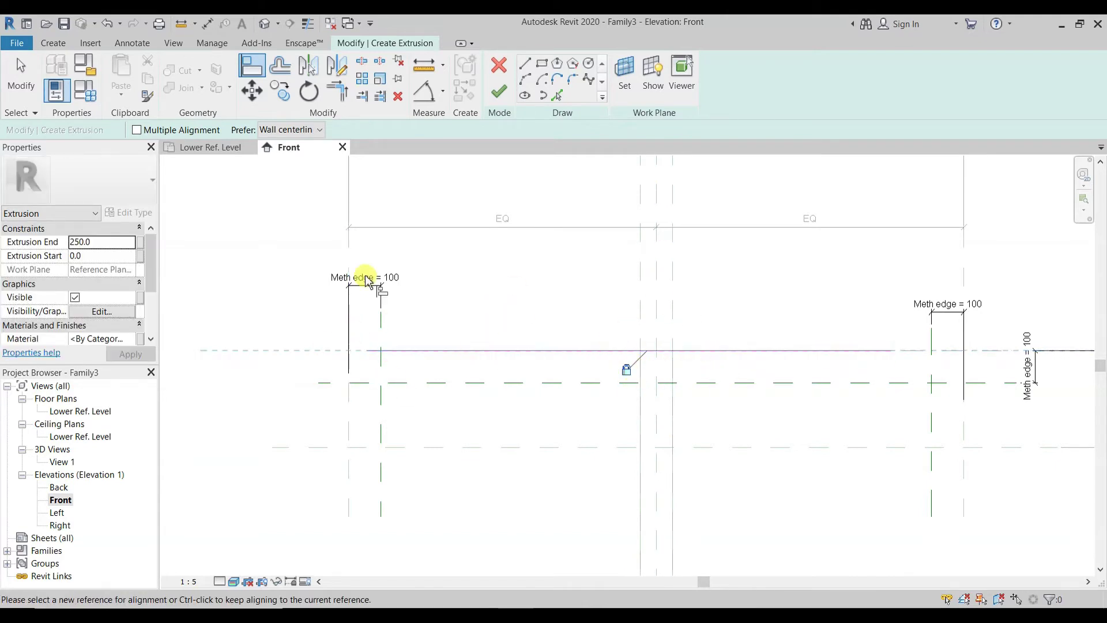
- Draw a diagonal edge from the reference plane intersection up to the top line
left_click(525, 63)
scroll(369, 413, "up", 3)
left_click(374, 340)
left_click(329, 299)
scroll(311, 289, "down", 3)
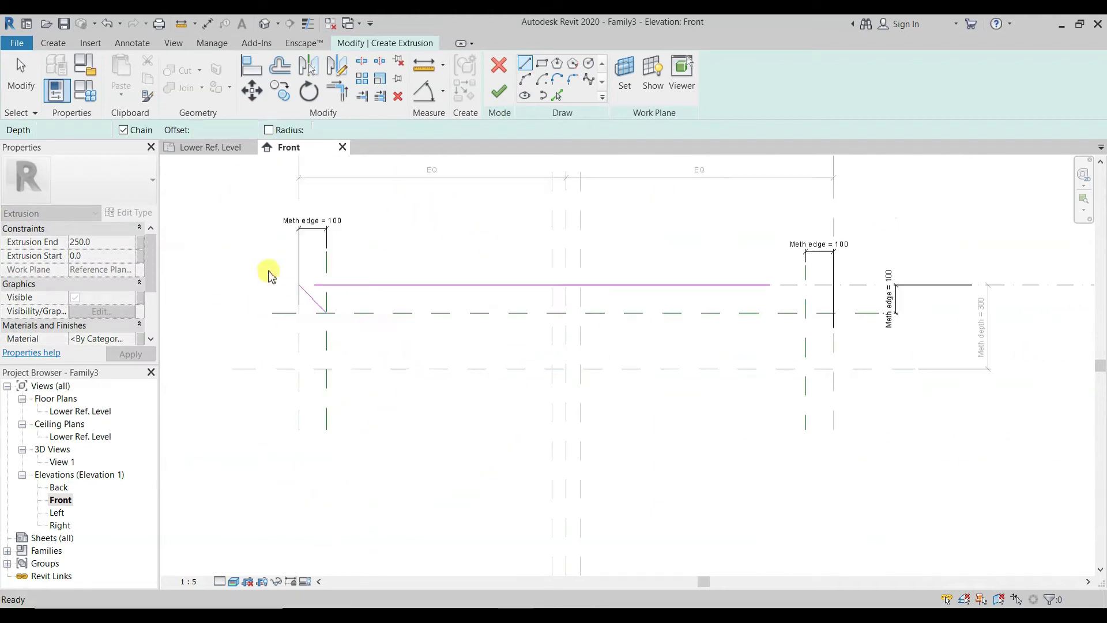
scroll(526, 272, "up", 3)
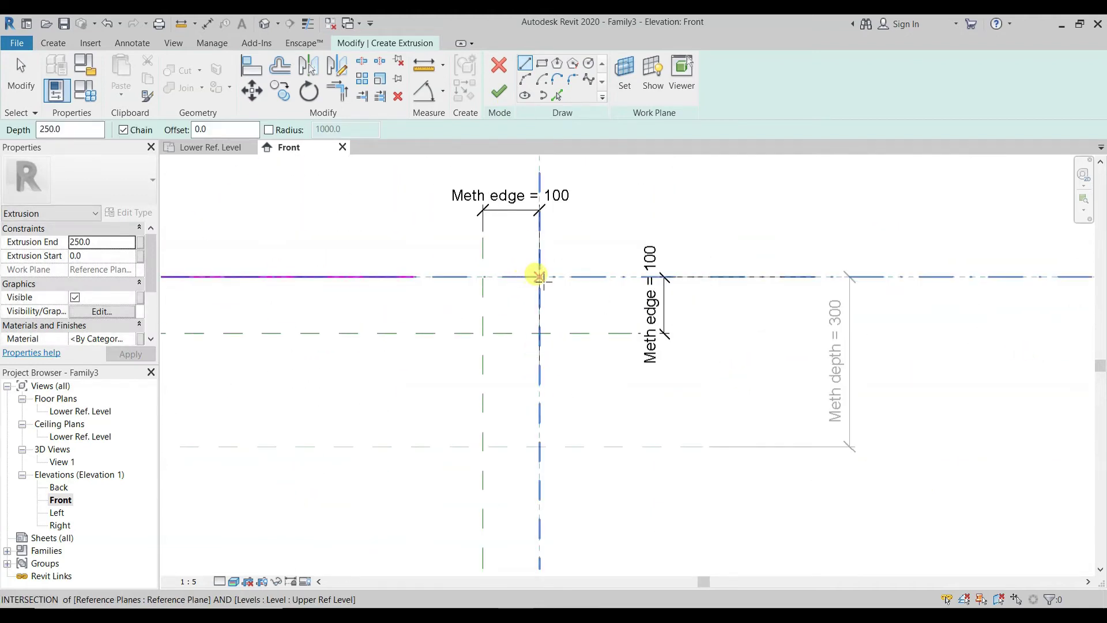
- Draw the chamfer line from the Meth edge corner down to the plane intersection
left_click(539, 277)
left_click(483, 333)
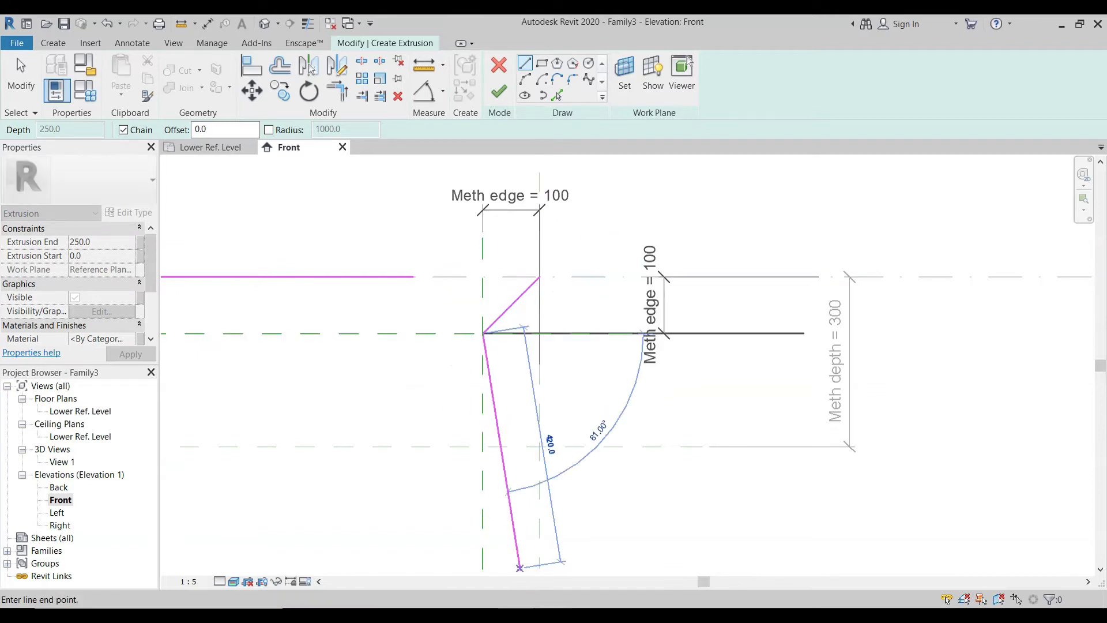
scroll(605, 358, "down", 3)
key("Escape")
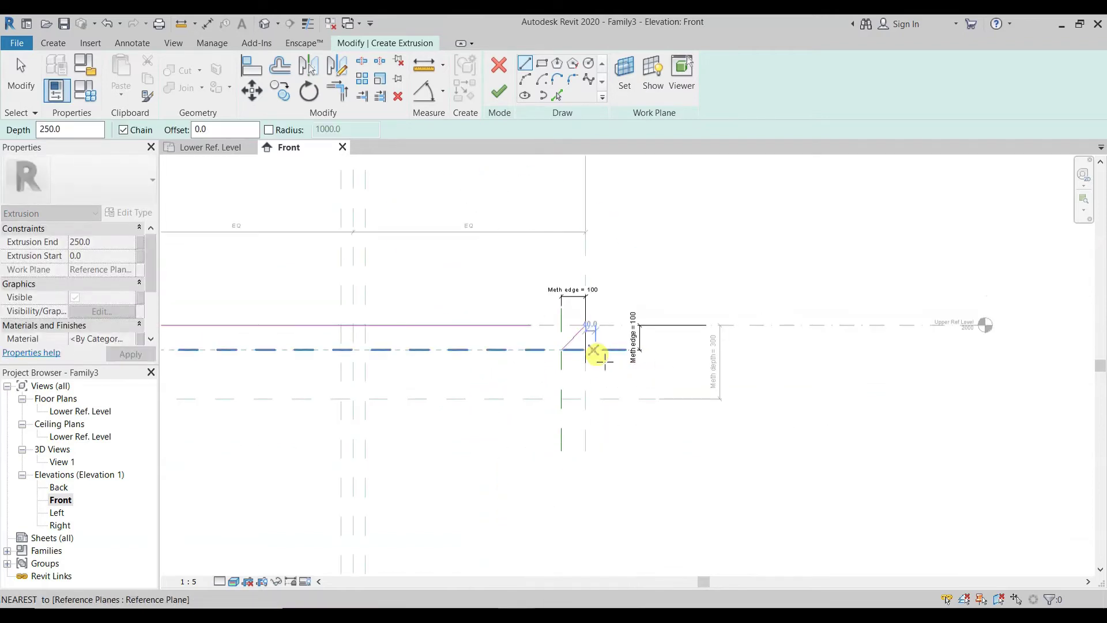
scroll(593, 351, "down", 2)
scroll(388, 358, "up", 2)
key("Escape")
scroll(420, 425, "up", 1)
scroll(423, 447, "up", 2)
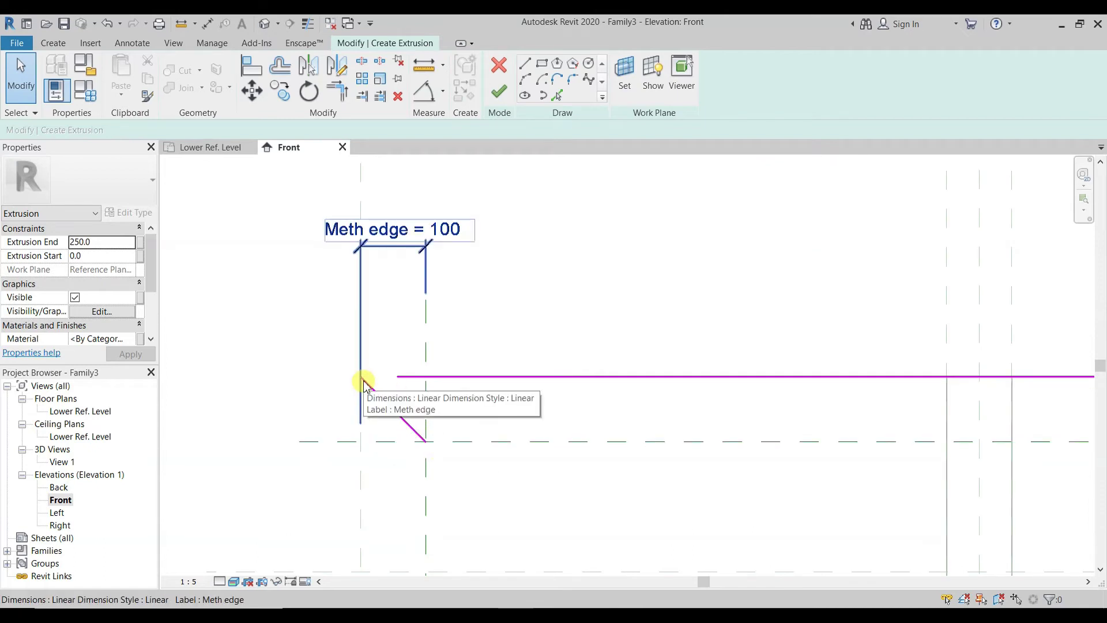
- Join the top line and diagonal with Trim/Extend to Corner, then check the PDF
left_click(336, 93)
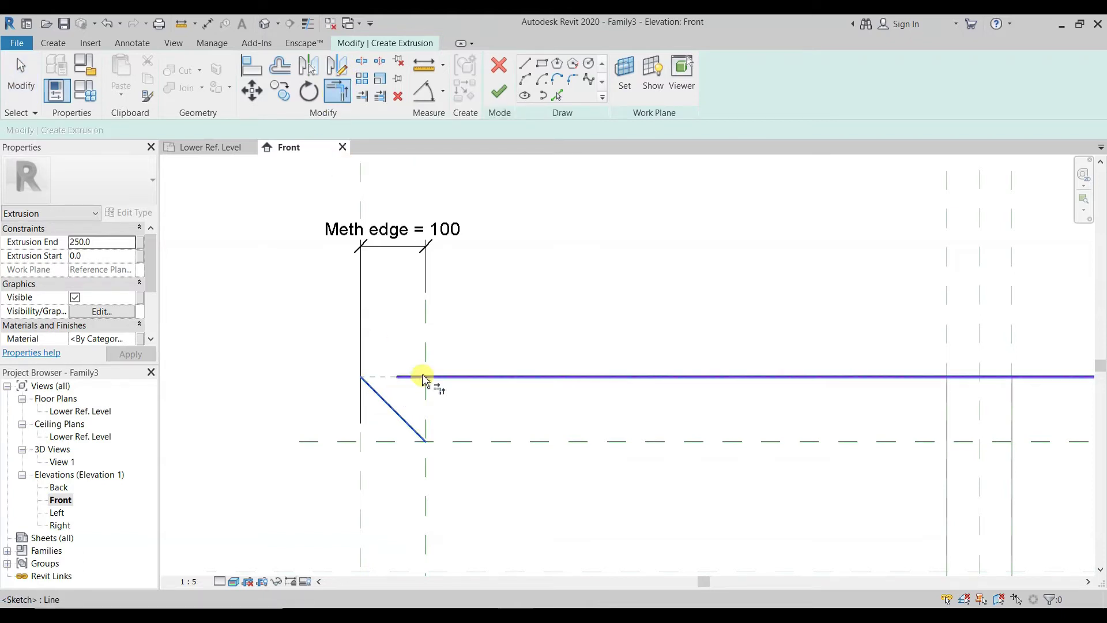
scroll(290, 360, "down", 2)
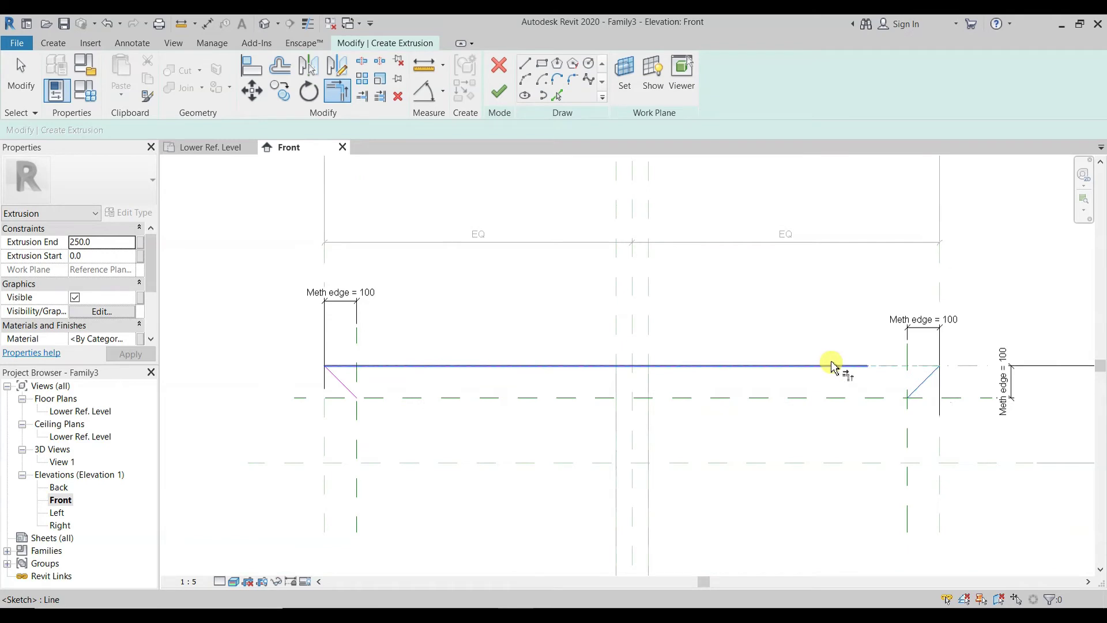
key("Escape")
scroll(413, 440, "up", 2)
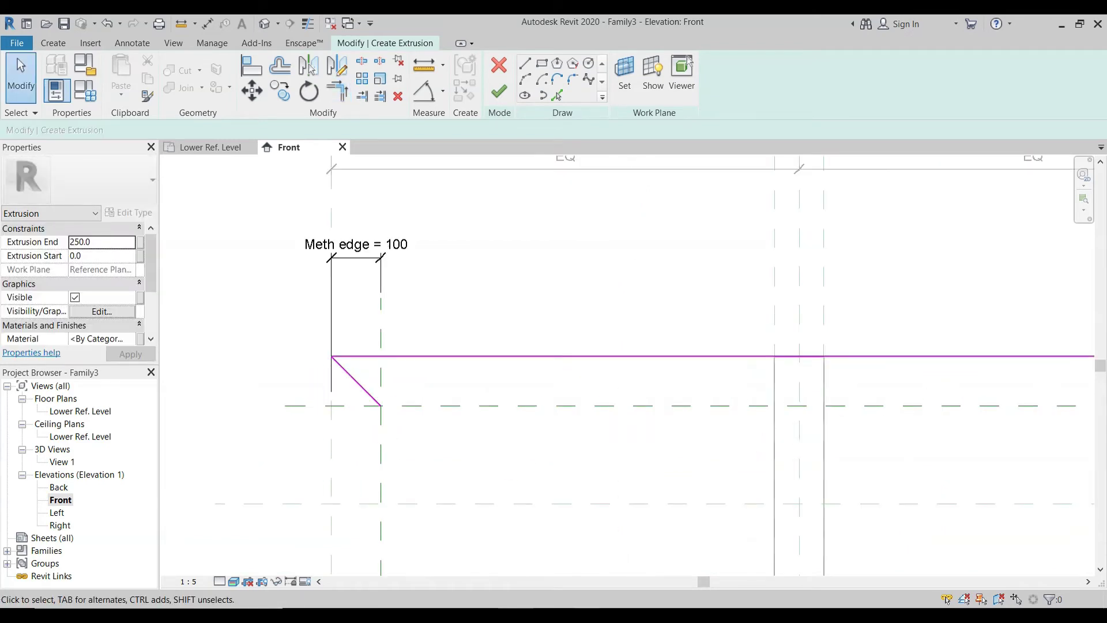
key("alt+Tab")
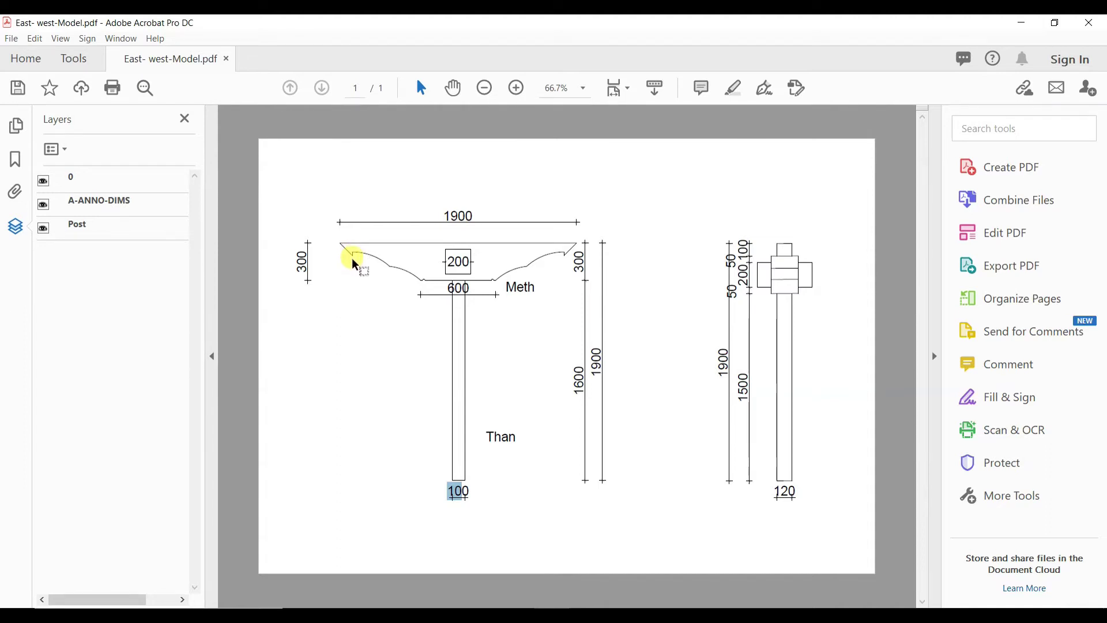
key("alt+Tab")
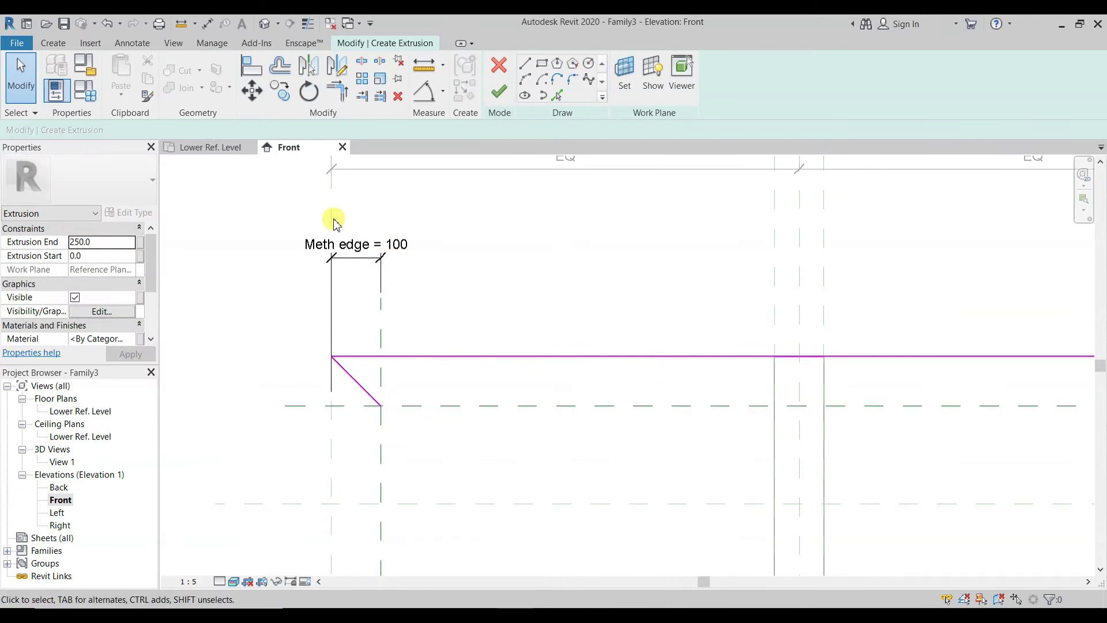
- Add a new horizontal reference plane above the lower one
key("r")
key("p")
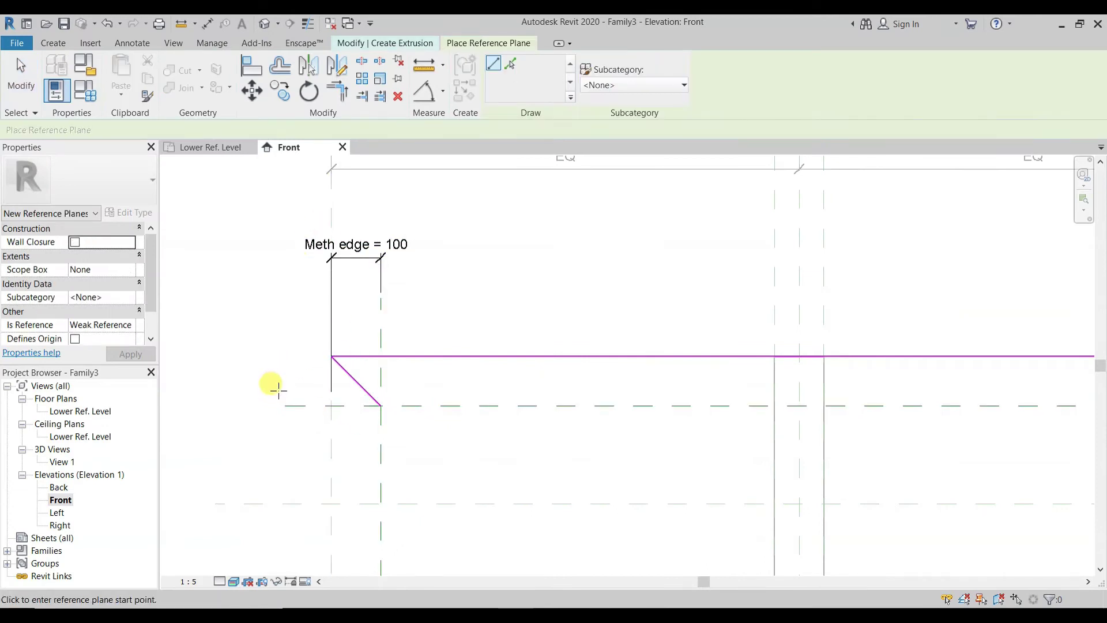
left_click(285, 384)
scroll(285, 384, "down", 2)
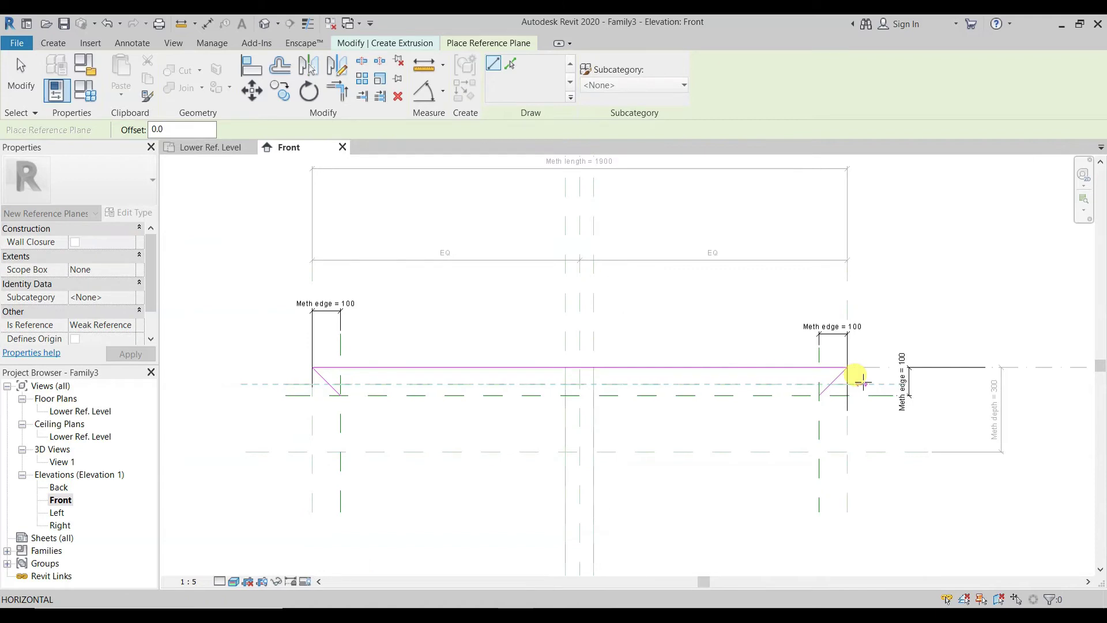
left_click(860, 380)
key("Escape")
scroll(739, 391, "up", 2)
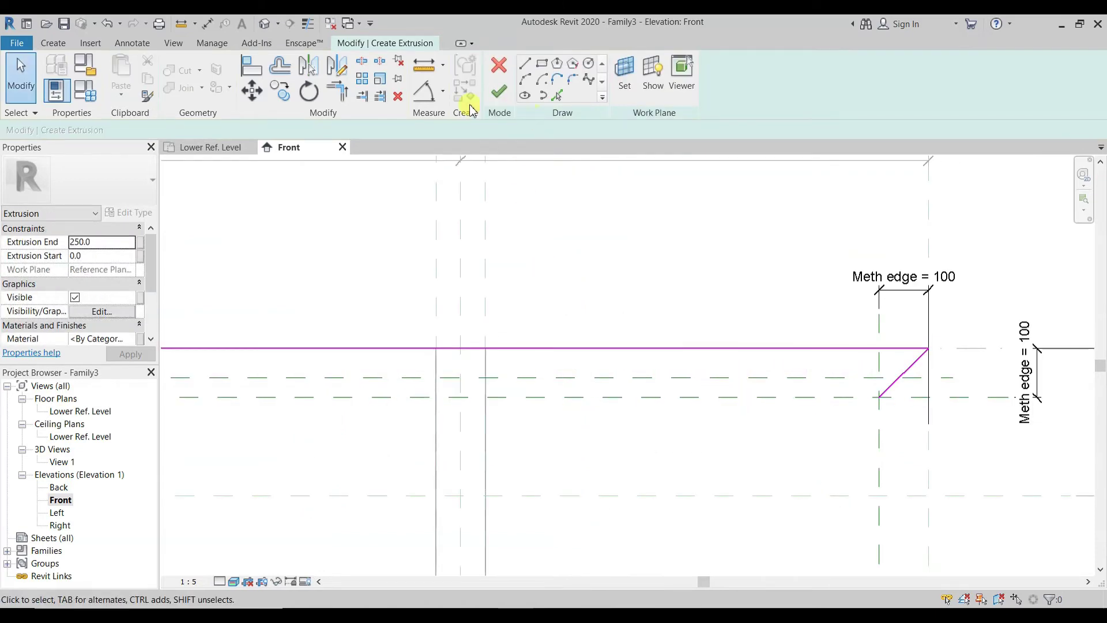
- Set the new plane 30 above the lower reference plane
left_click(207, 24)
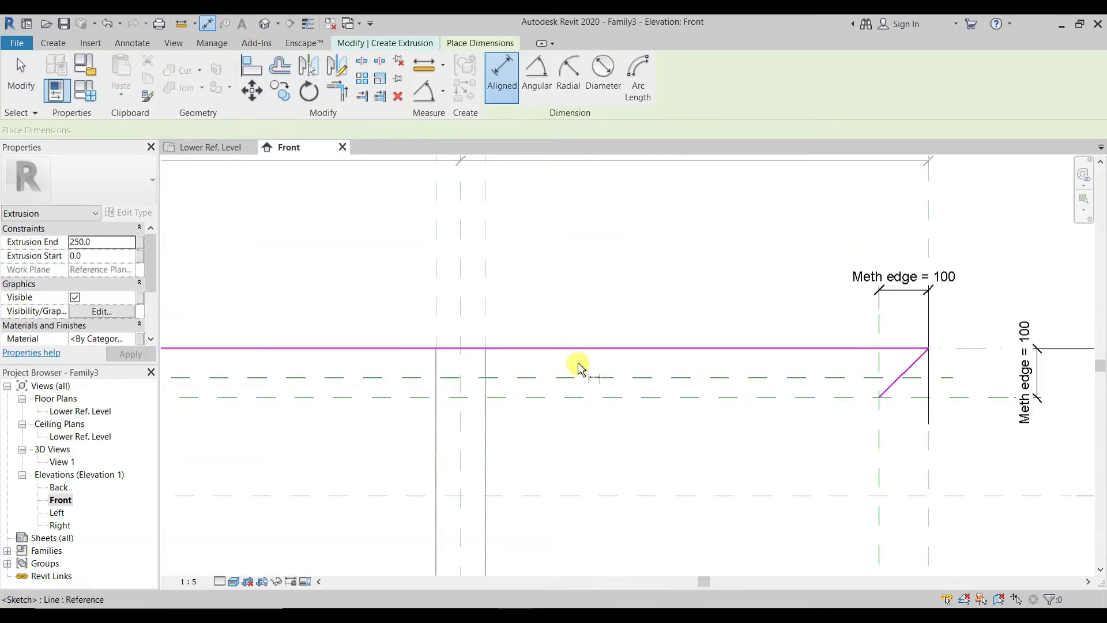
key("Escape")
key("Escape")
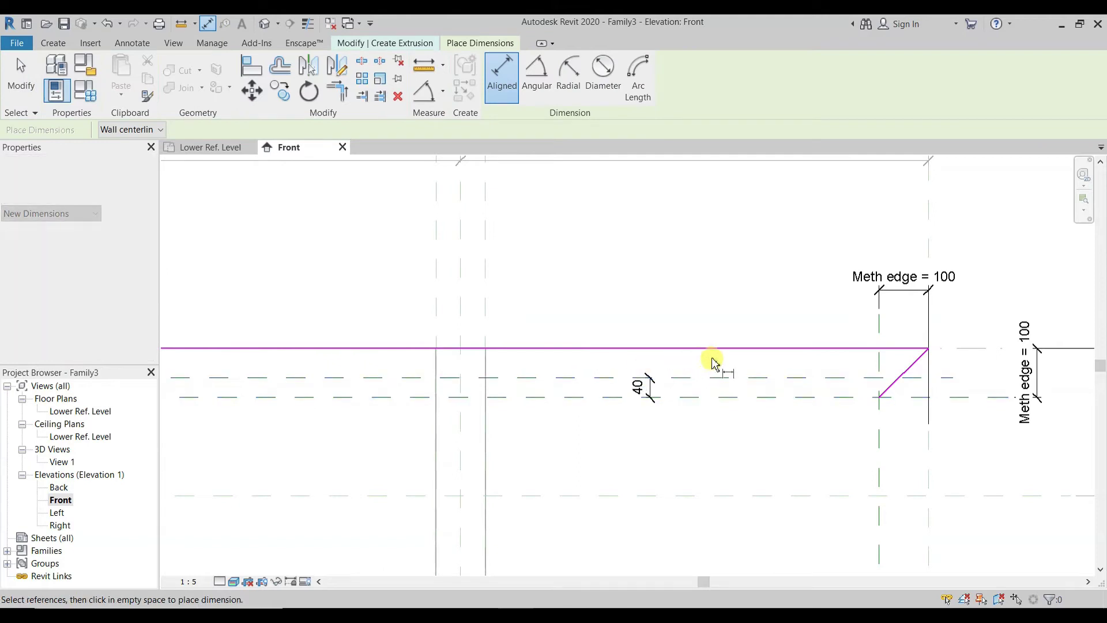
left_click(711, 378)
scroll(630, 392, "up", 1)
left_click(649, 384)
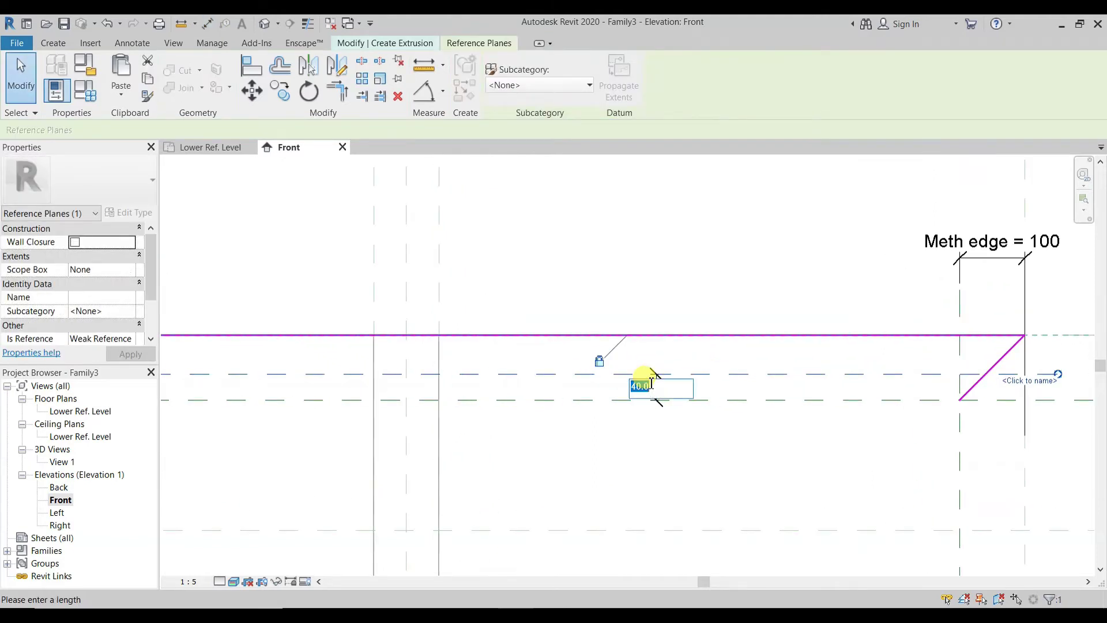
type("30")
key("Return")
key("Escape")
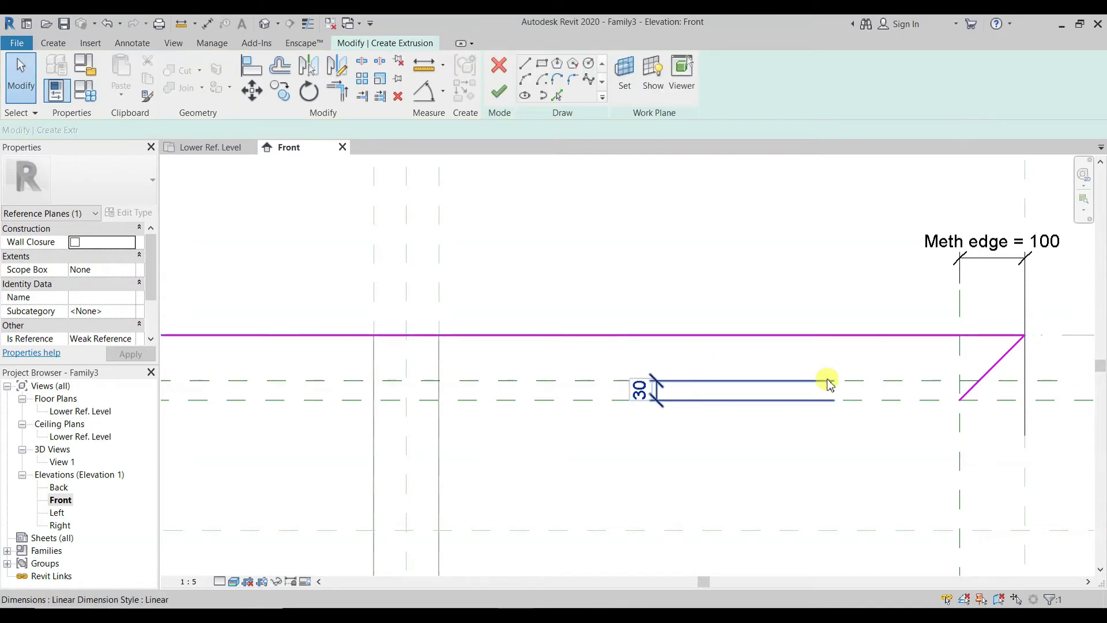
scroll(721, 385, "up", 1)
scroll(702, 389, "up", 1)
left_click(702, 390)
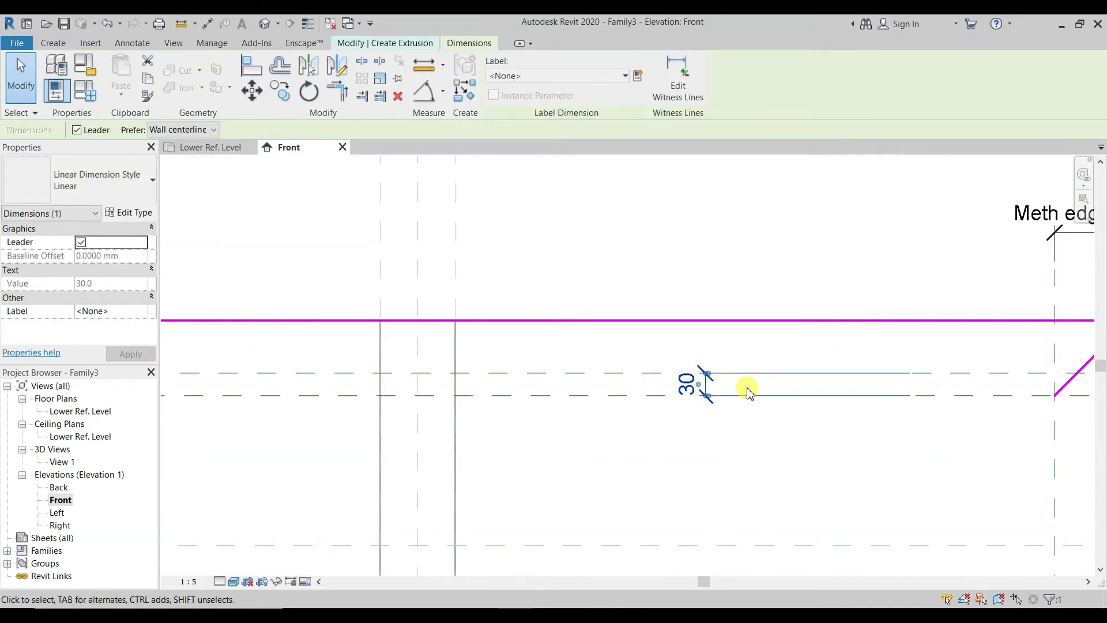
scroll(742, 388, "down", 2)
key("Escape")
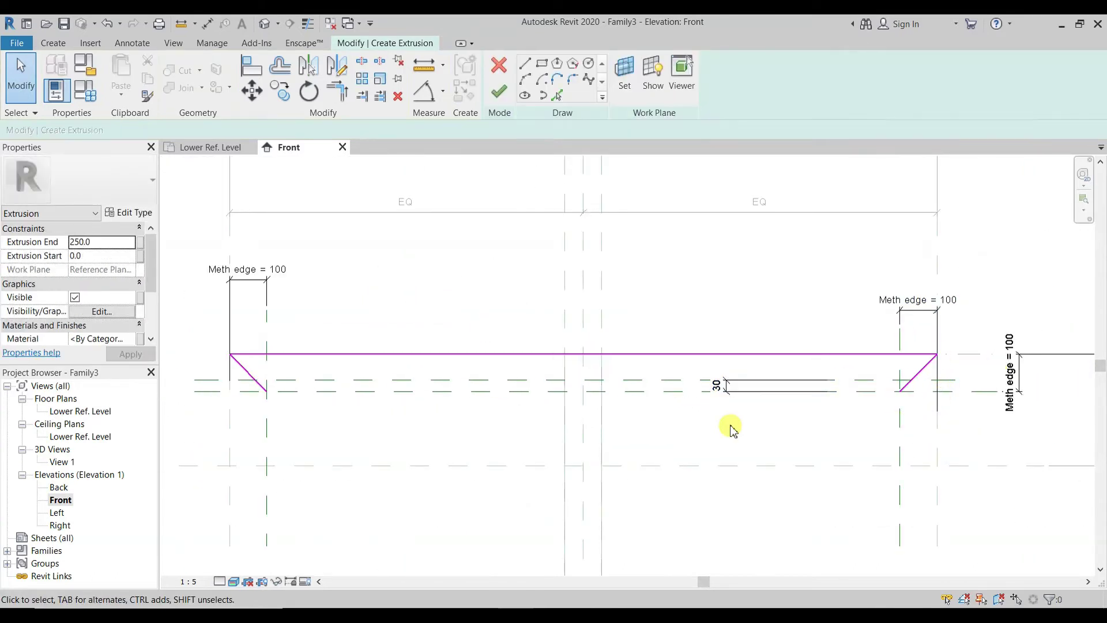
scroll(234, 329, "up", 1)
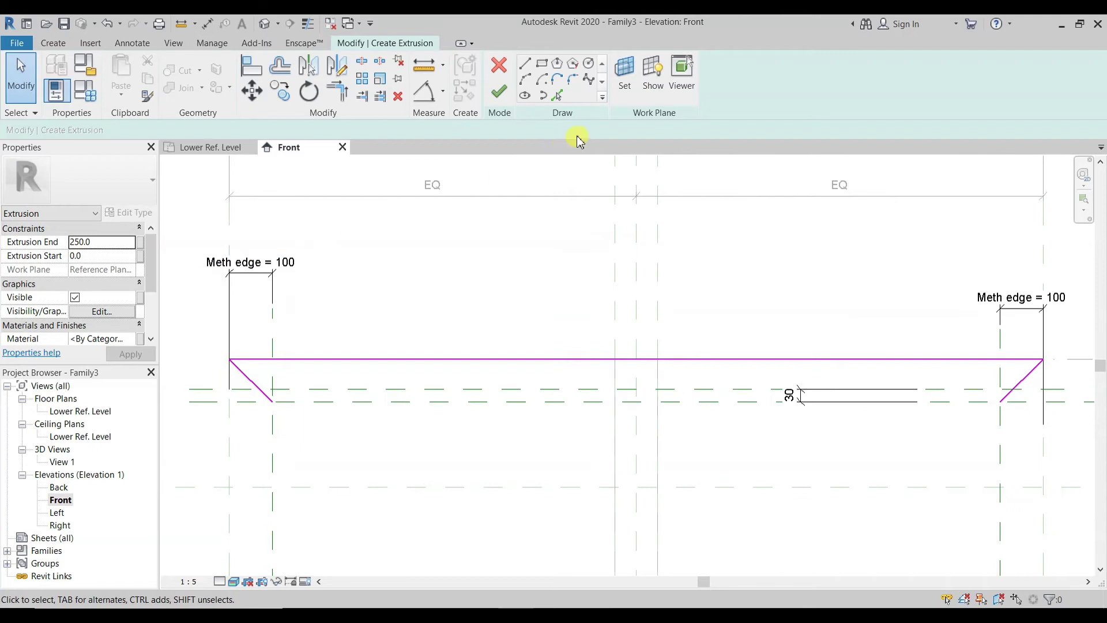
- Draw a short vertical line from the lower chamfer end up to the new plane
left_click(525, 63)
scroll(247, 434, "up", 5)
scroll(236, 455, "up", 2)
left_click(238, 467)
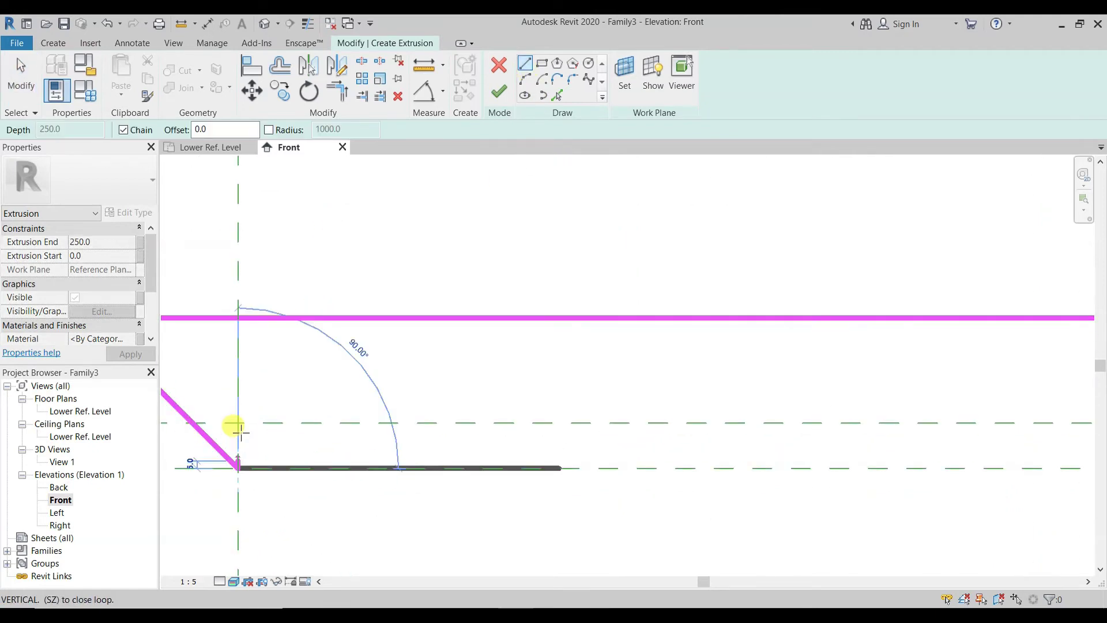
key("Escape")
scroll(235, 407, "down", 3)
scroll(883, 418, "up", 2)
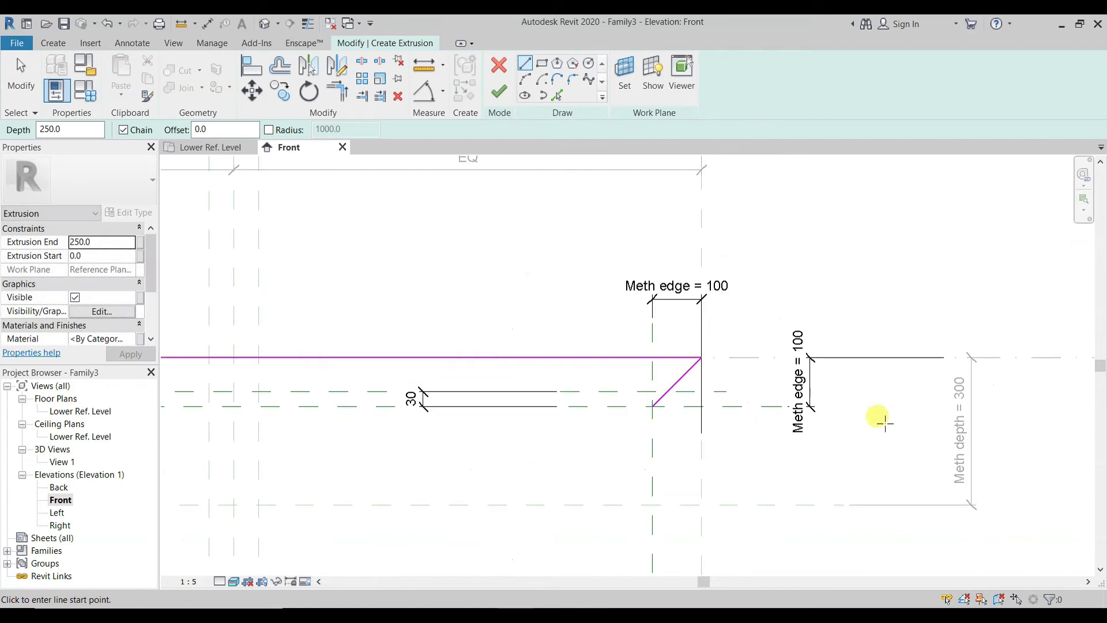
scroll(682, 415, "up", 2)
left_click(629, 398)
left_click(629, 373)
key("Escape")
key("Escape")
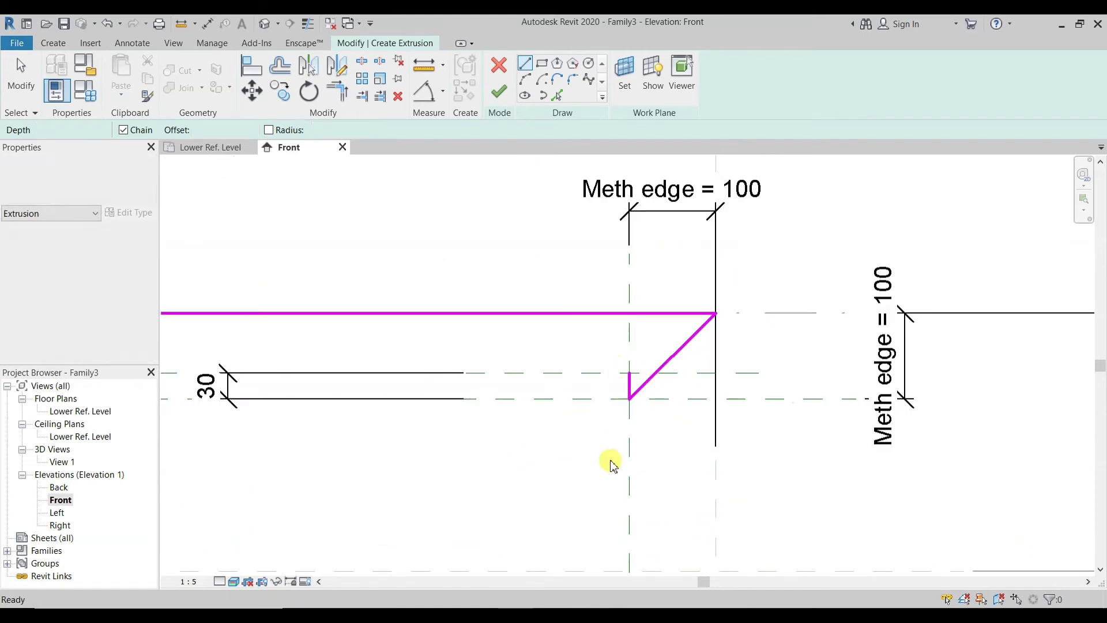
key("Escape")
scroll(610, 490, "down", 3)
scroll(457, 482, "down", 2)
scroll(485, 487, "up", 1)
scroll(363, 490, "down", 1)
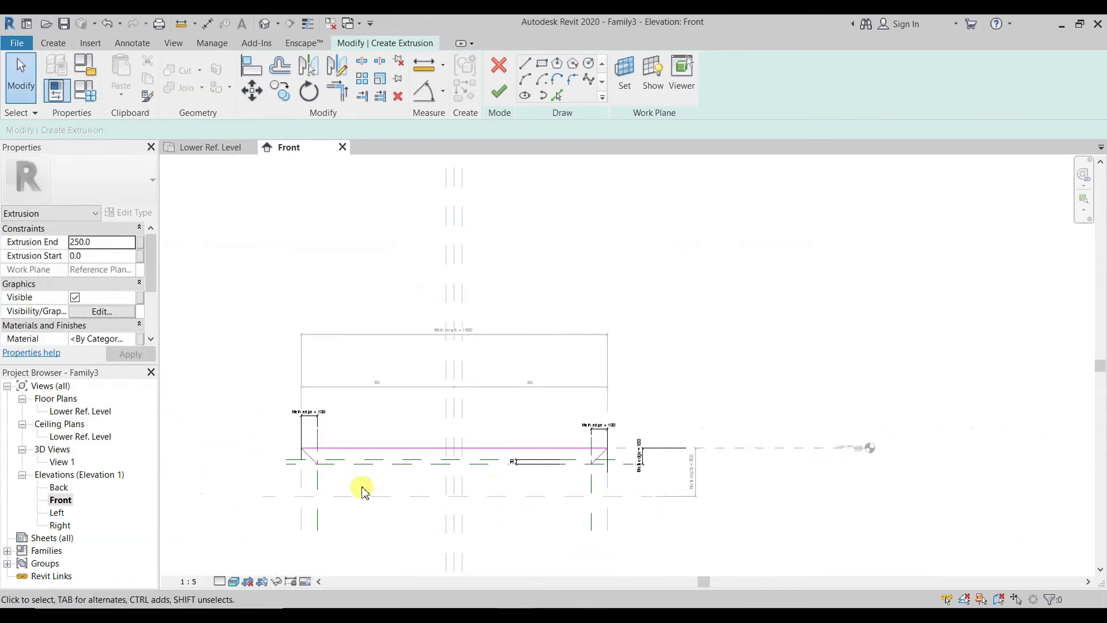
scroll(363, 490, "up", 2)
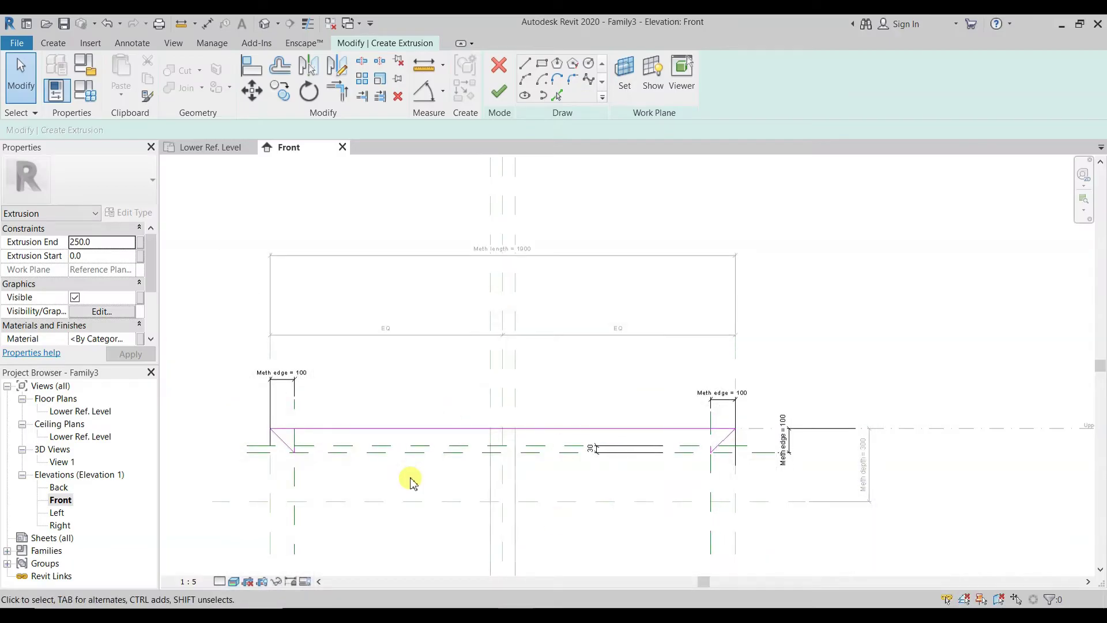
scroll(471, 459, "up", 2)
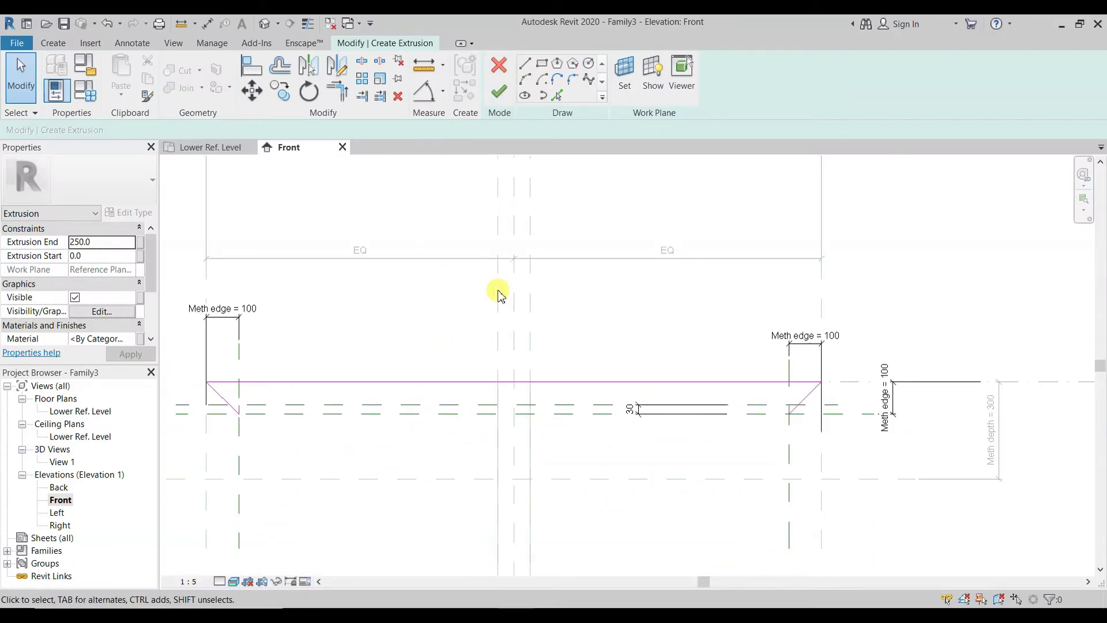
- Add two vertical reference planes on either side of centre below the capital
key("r")
key("p")
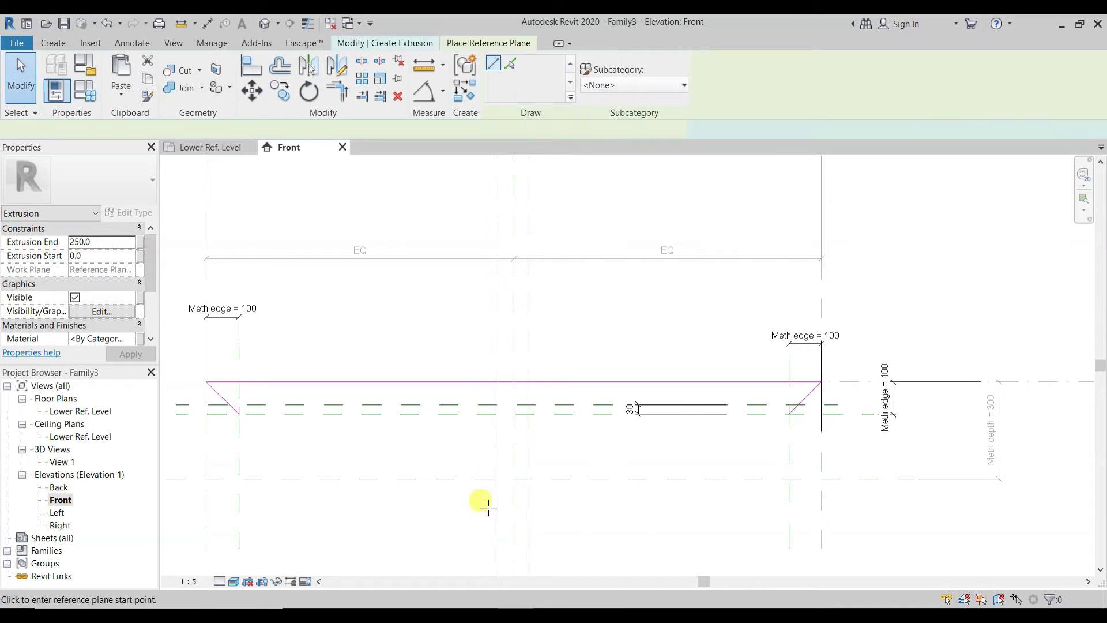
left_click(454, 463)
left_click(455, 518)
left_click(601, 463)
left_click(601, 515)
key("Escape")
key("Escape")
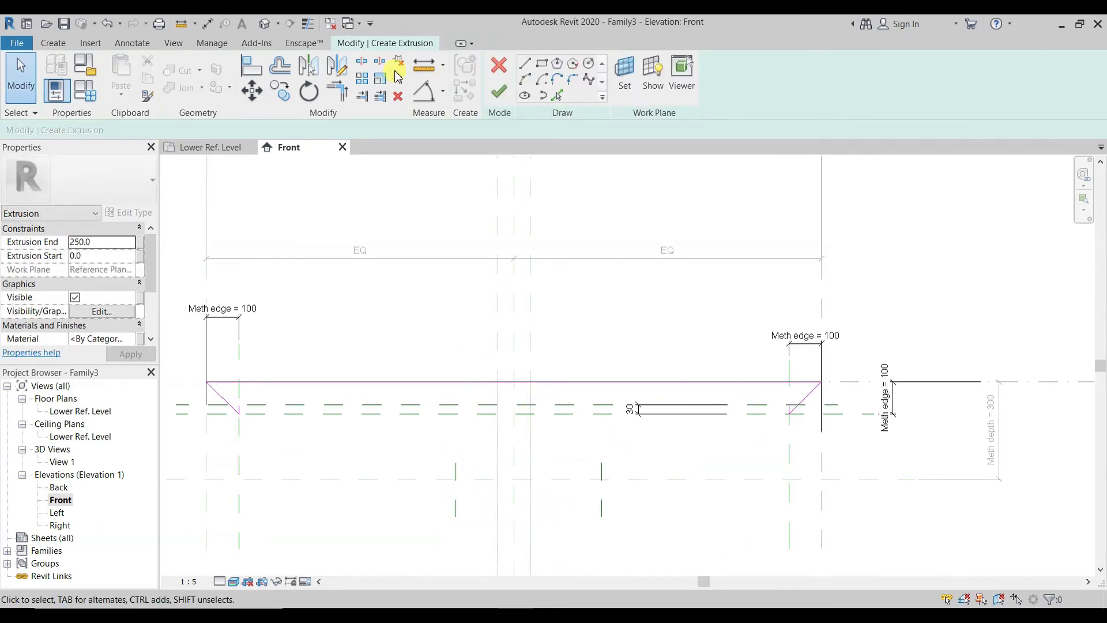
- Dimension the planes equally about centre and add a 365 overall dimension
left_click(208, 27)
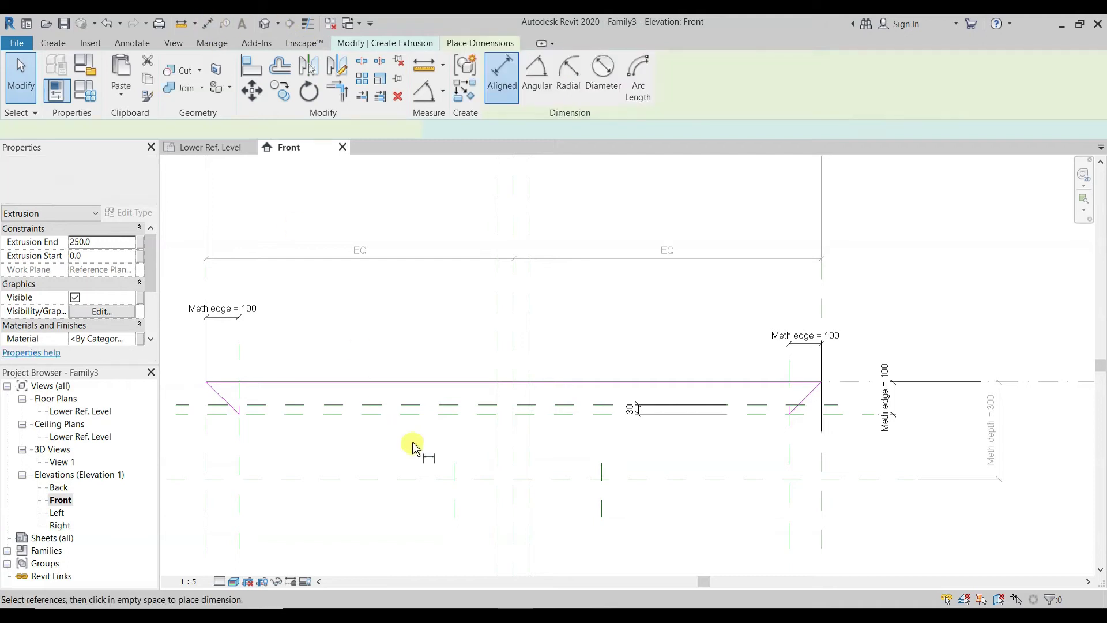
left_click(457, 512)
left_click(600, 511)
left_click(528, 508)
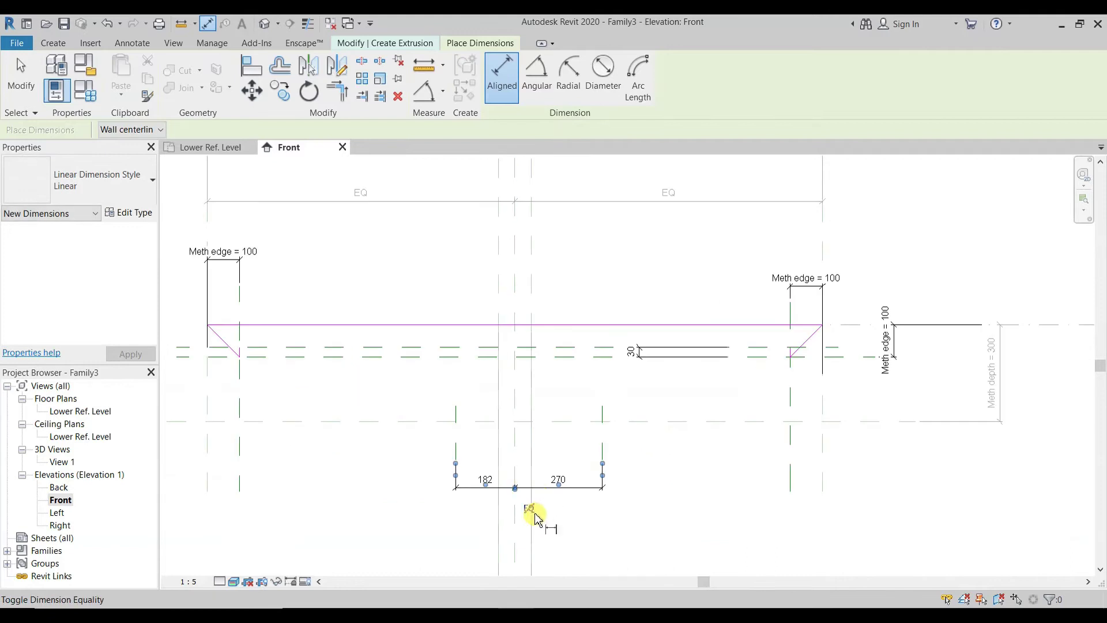
left_click(458, 444)
left_click(579, 461)
left_click(575, 539)
key("Escape")
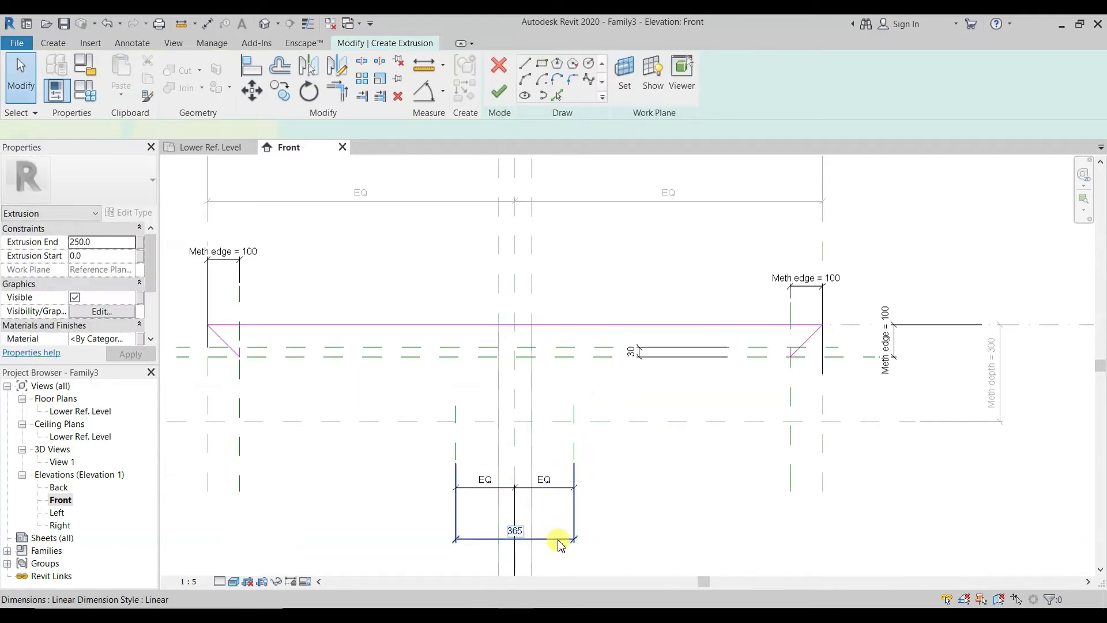
- Label the overall dimension with a new Meth below length parameter set to 600
left_click(560, 542)
left_click(638, 76)
type("Meth below length")
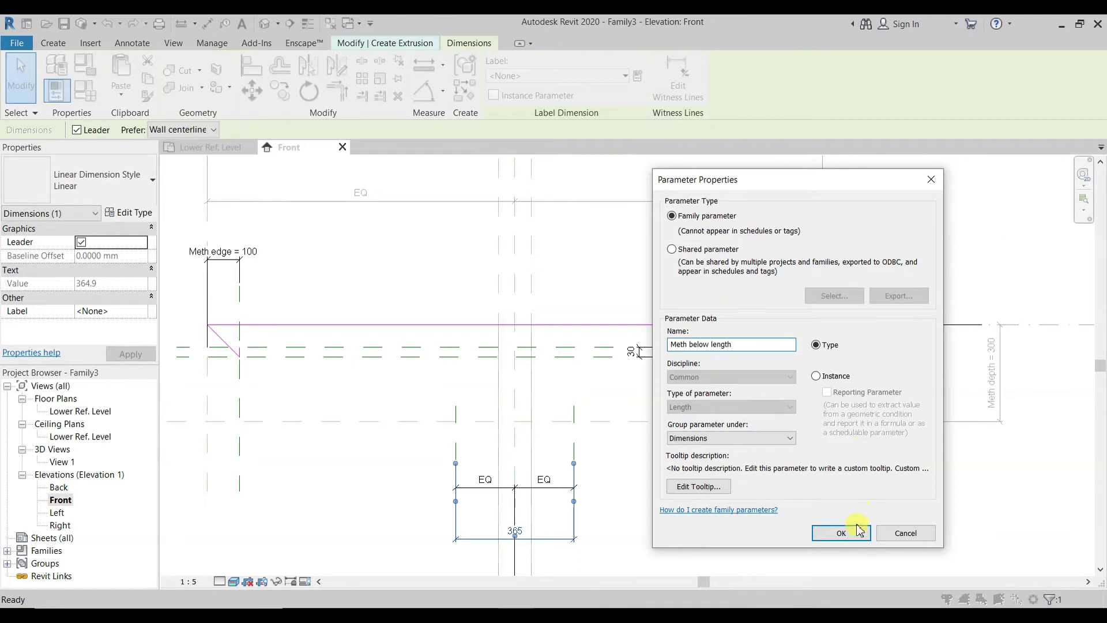
left_click(860, 531)
scroll(554, 539, "up", 2)
left_click(558, 536)
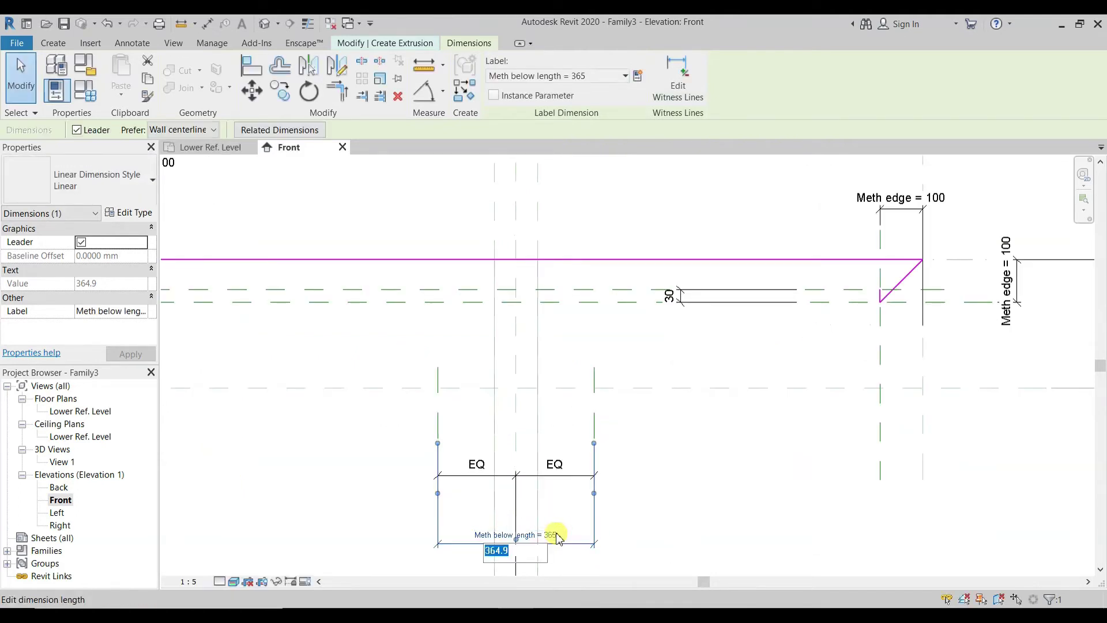
type("600")
key("Return")
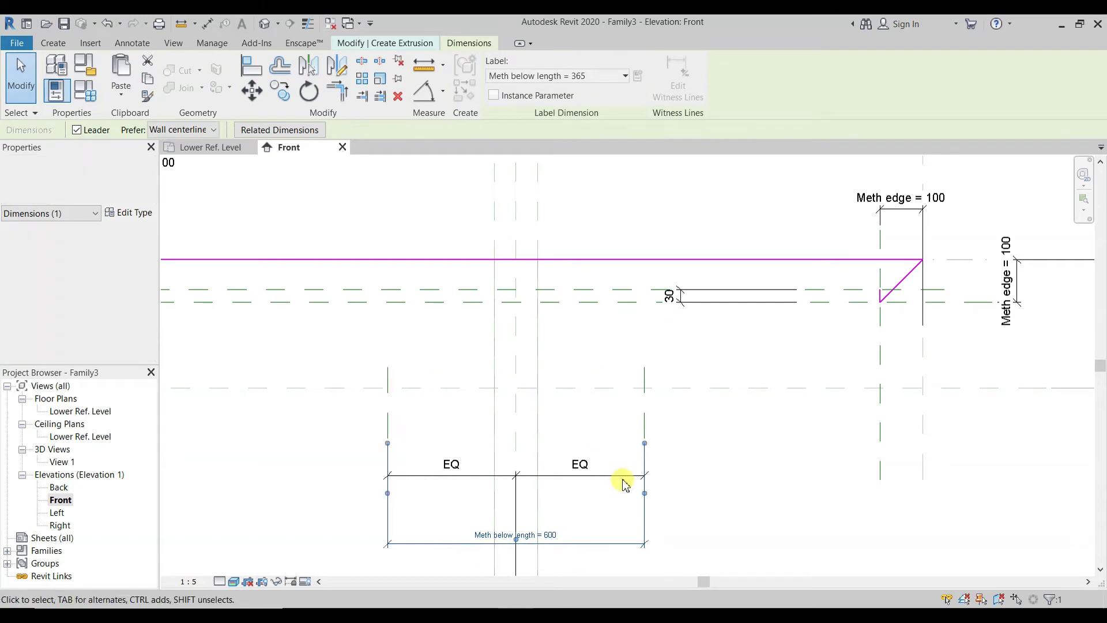
left_click(696, 464)
scroll(696, 465, "down", 1)
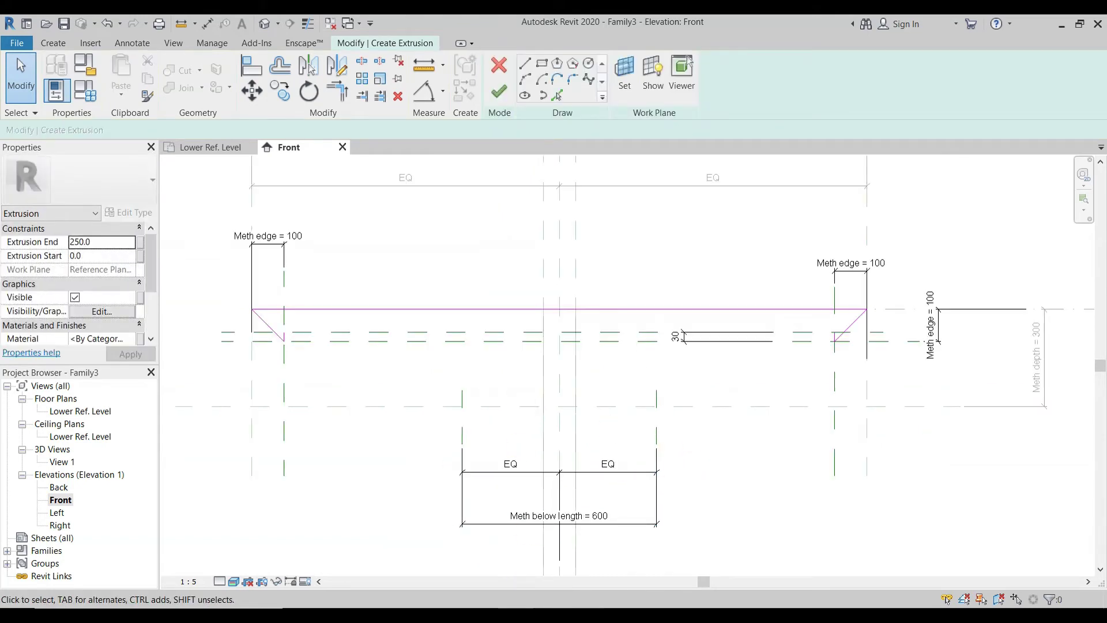
scroll(426, 307, "up", 3, "ctrl")
- Zoom around the 200 and 600 dimensions in the PDF to inspect the notches at each end of the span
scroll(415, 271, "up", 3, "ctrl")
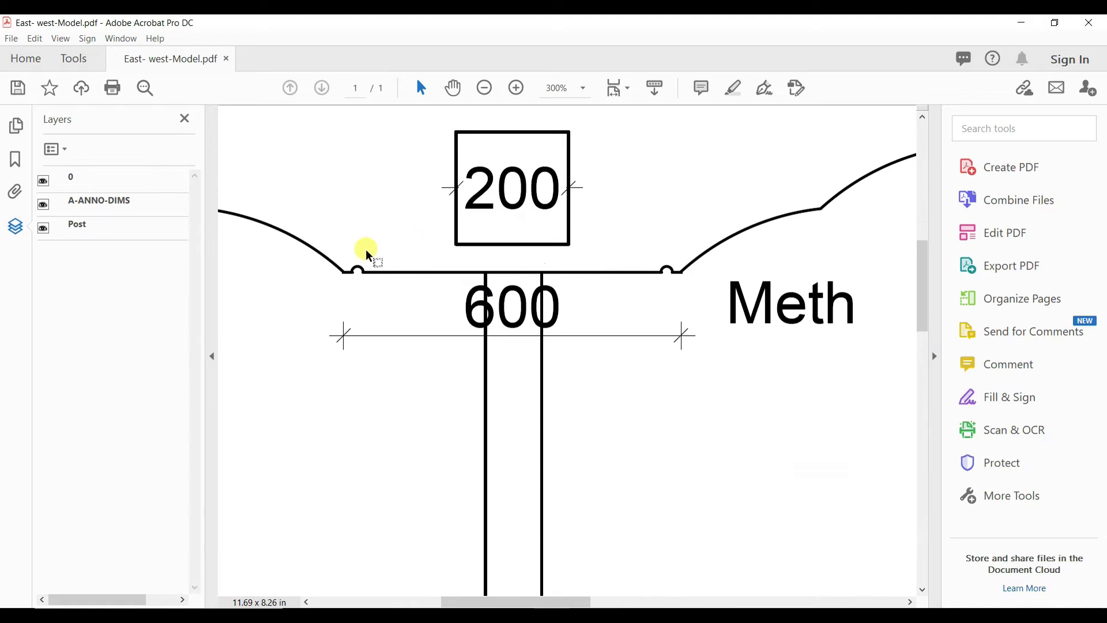
scroll(363, 250, "up", 6, "ctrl")
scroll(407, 330, "down", 5, "ctrl")
scroll(778, 323, "up", 2, "ctrl")
scroll(726, 366, "down", 3, "ctrl")
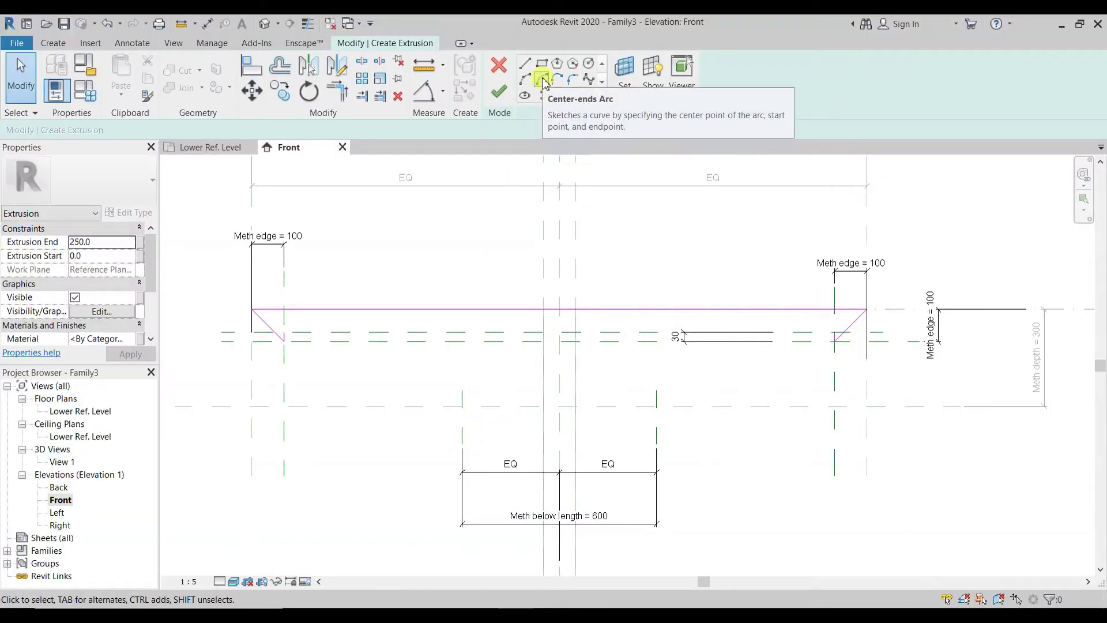
- Draw a center-ends arc on the horizontal reference plane, then delete it as wrong
left_click(543, 79)
scroll(479, 339, "up", 3)
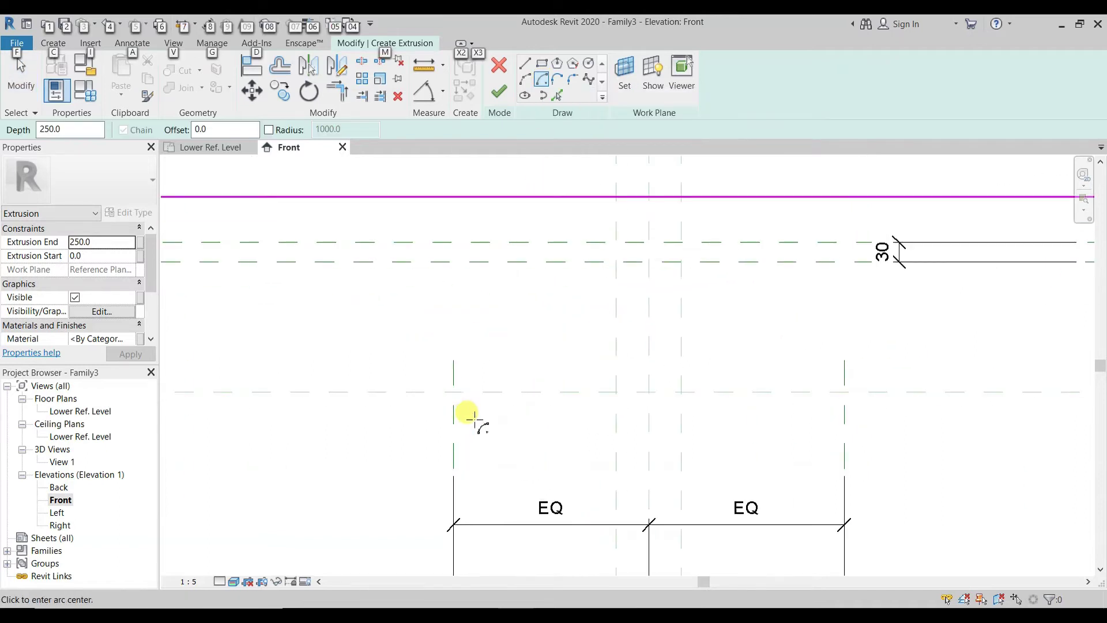
scroll(484, 358, "up", 3)
key("alt")
left_click(489, 381)
left_click(353, 381)
left_click(516, 383)
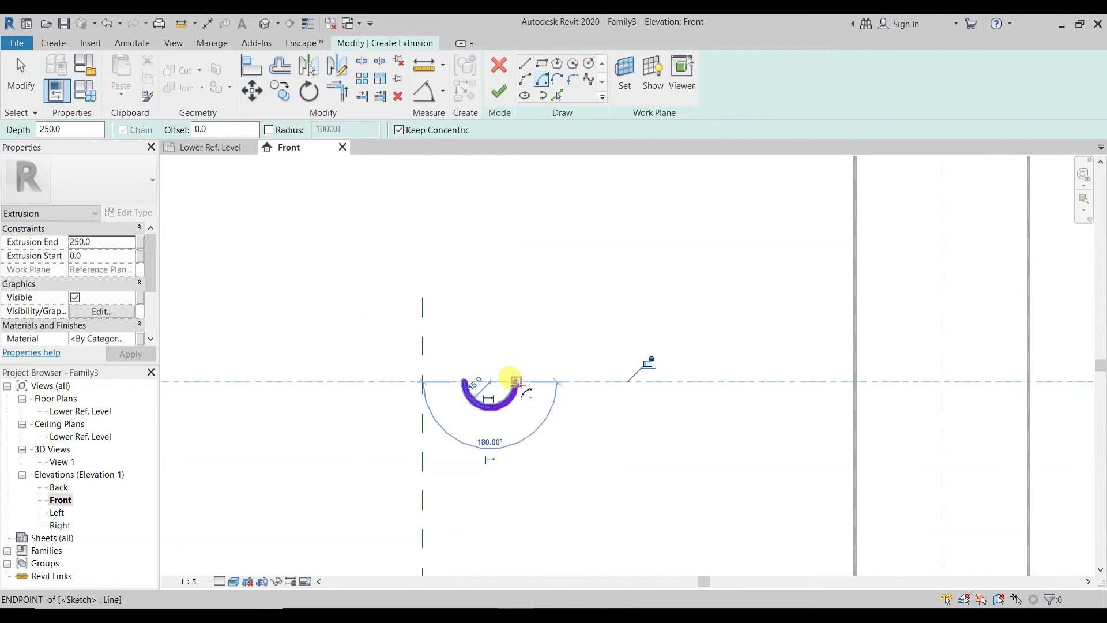
key("Escape")
key("Escape")
left_click(511, 388)
key("Delete")
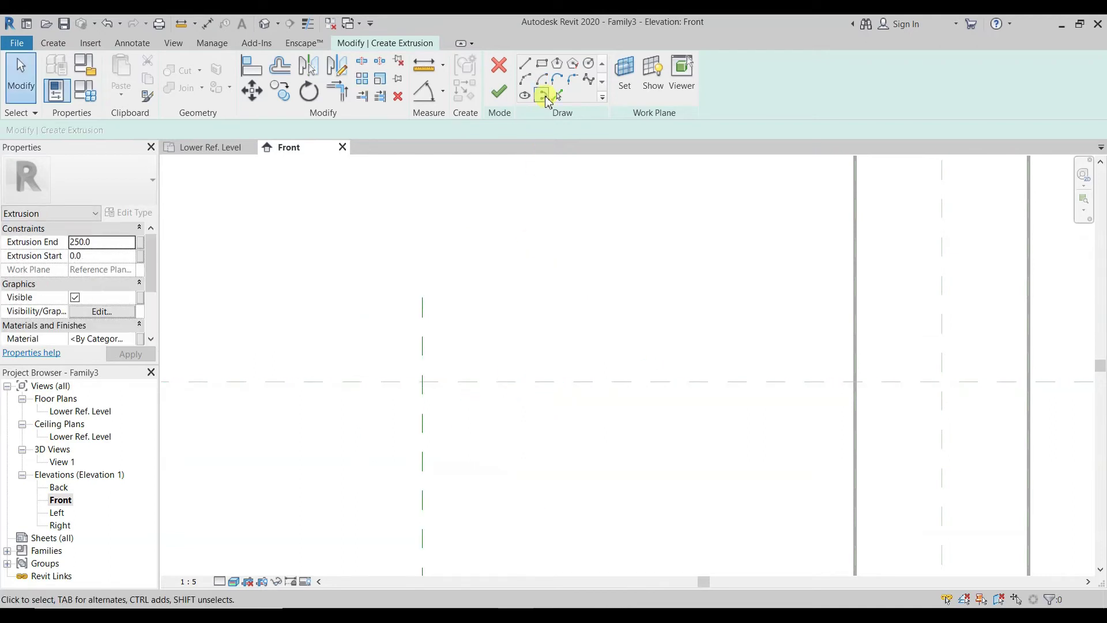
- Sketch a small 180° start-end-radius arc on the horizontal reference plane
left_click(544, 80)
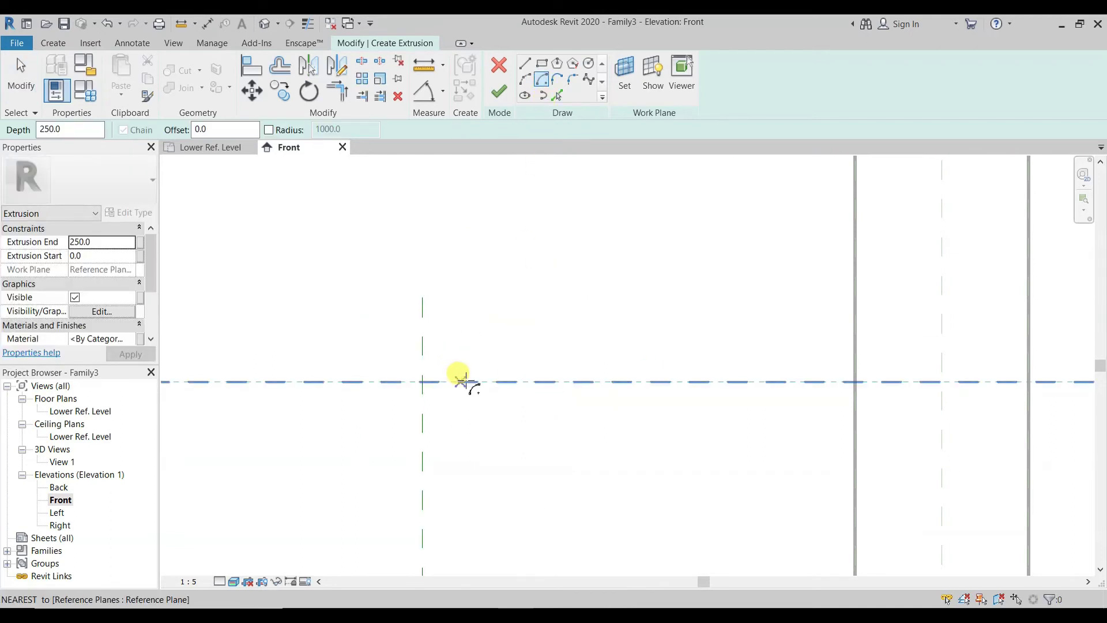
left_click(472, 382)
left_click_drag(463, 380, 465, 367)
left_click(497, 382)
scroll(643, 366, "down", 2)
scroll(556, 359, "down", 2)
scroll(660, 348, "down", 2)
scroll(716, 361, "up", 2)
scroll(704, 365, "up", 3)
- Start a second arc at the right plane intersection, then cancel it
left_click(693, 366)
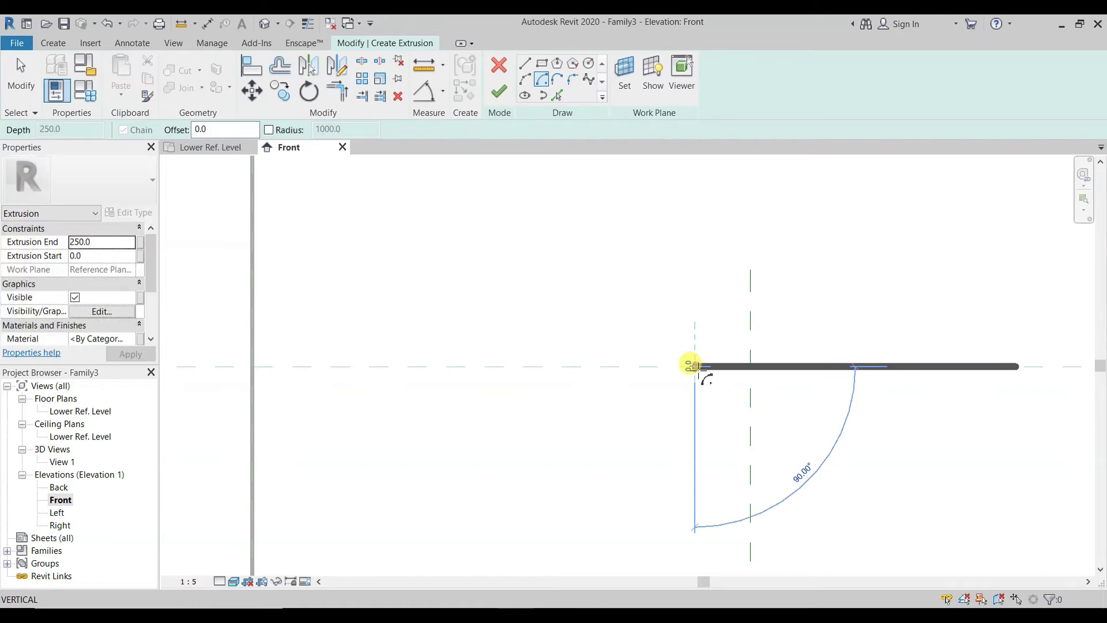
left_click(841, 366)
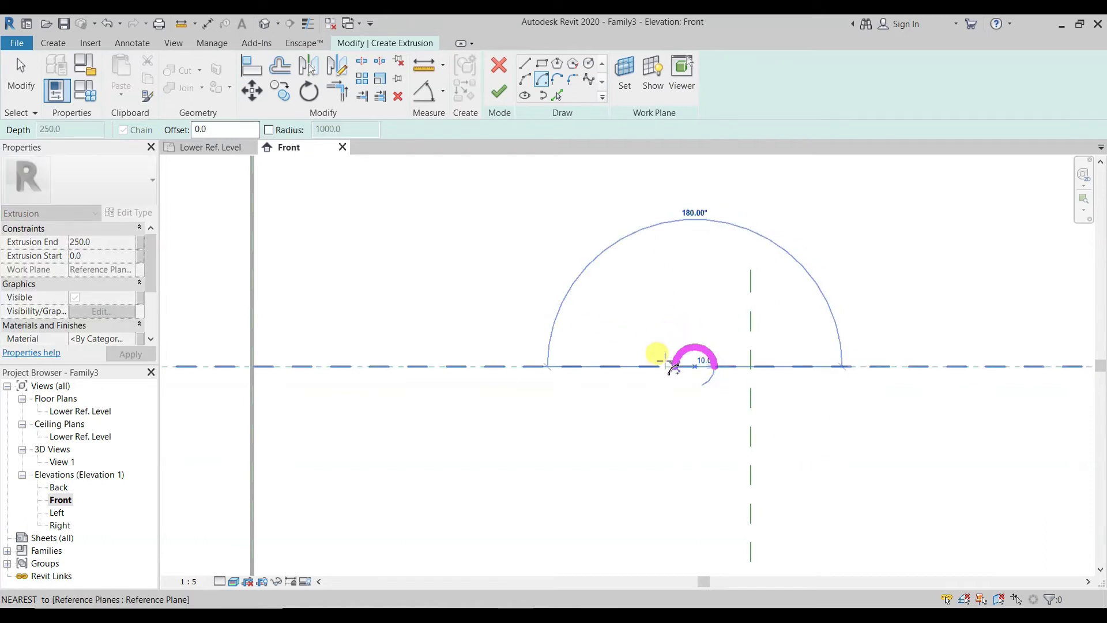
key("Escape")
key("Escape")
scroll(638, 358, "down", 3)
scroll(398, 358, "up", 3)
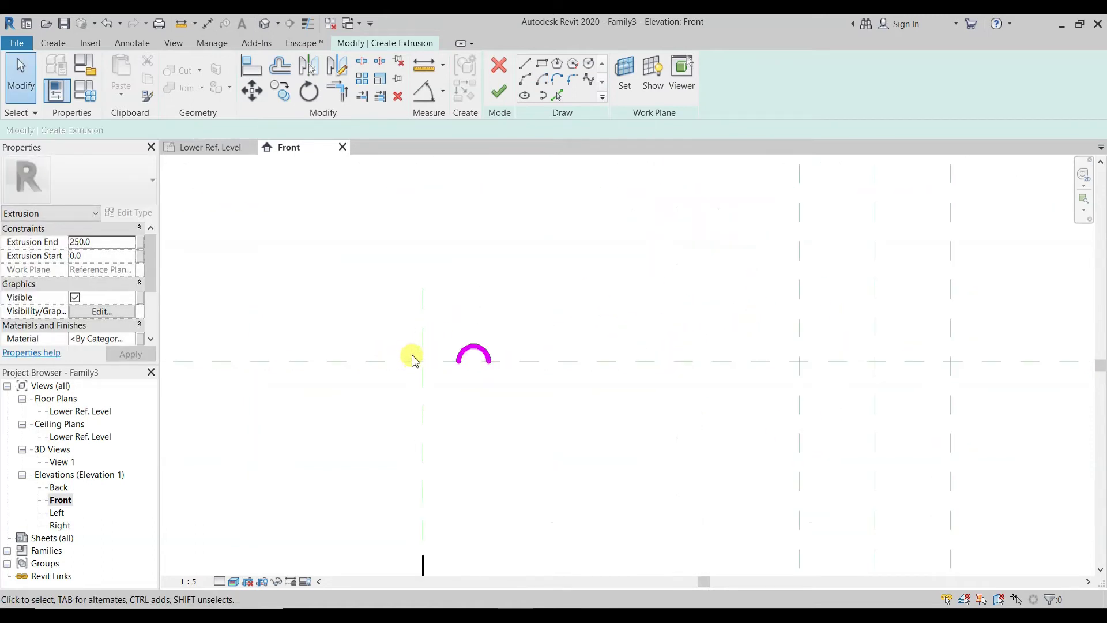
- Draw a vertical reference plane (RP) beside the right arc
key("r")
key("p")
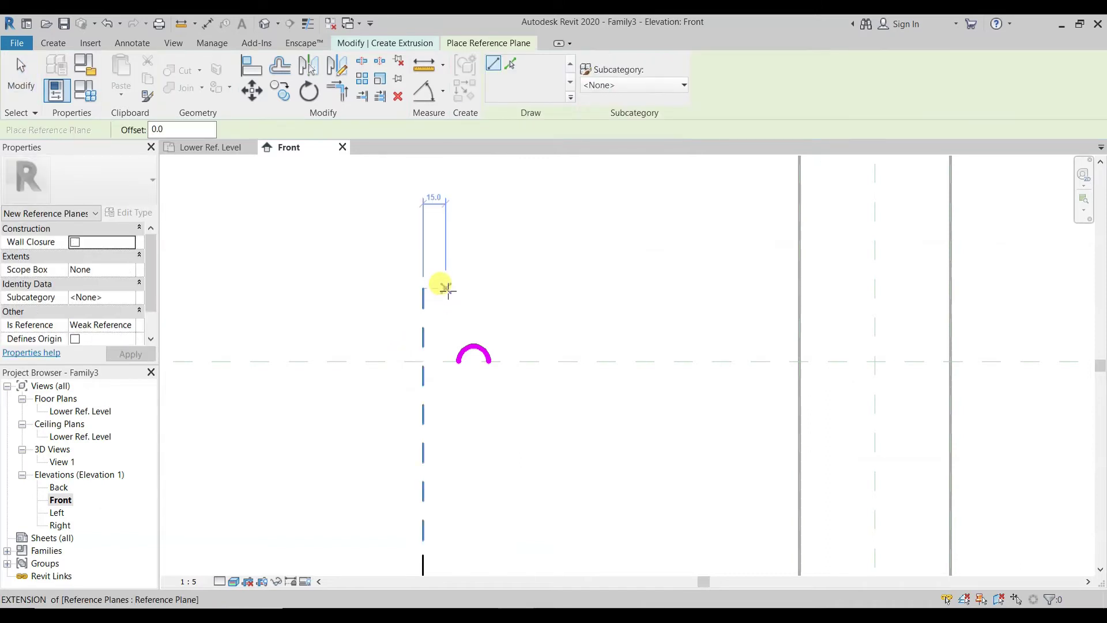
left_click(447, 288)
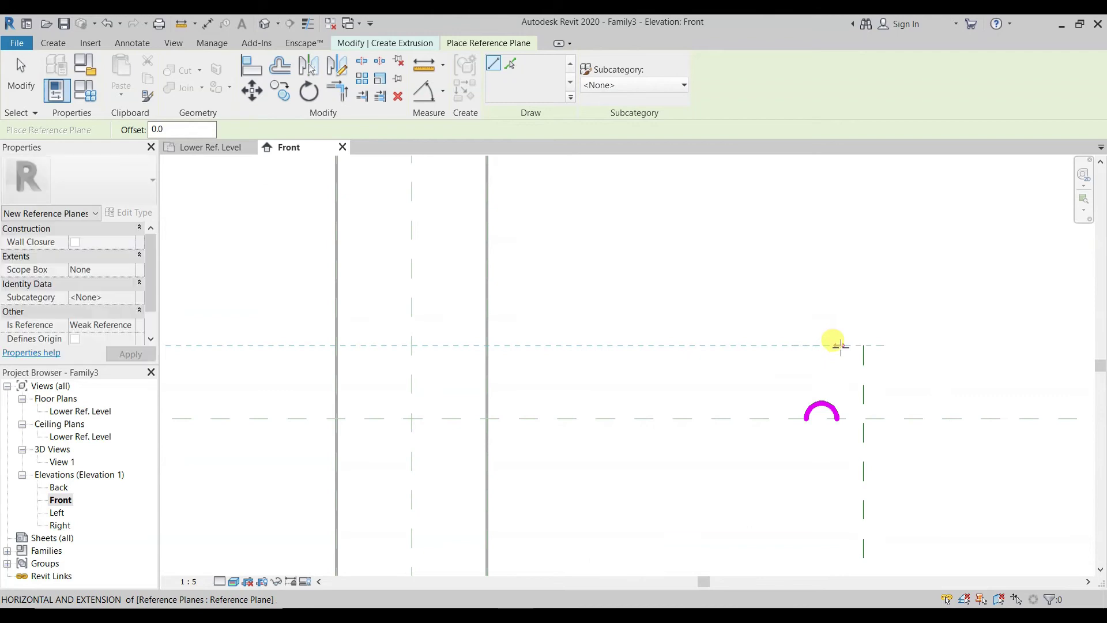
left_click(839, 346)
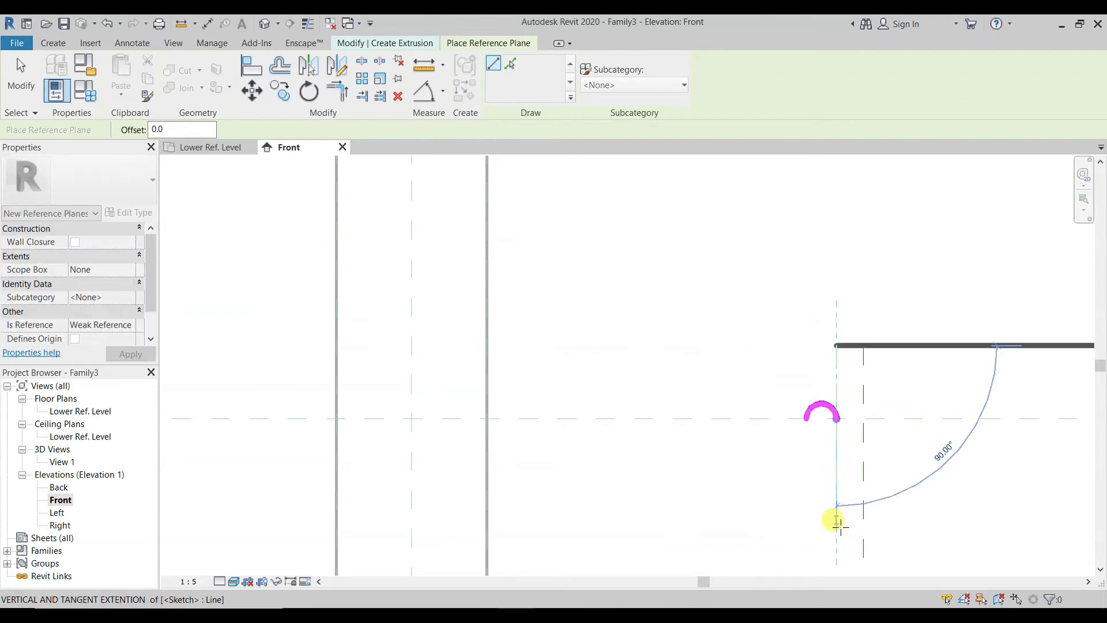
left_click(834, 559)
key("Escape")
key("Escape")
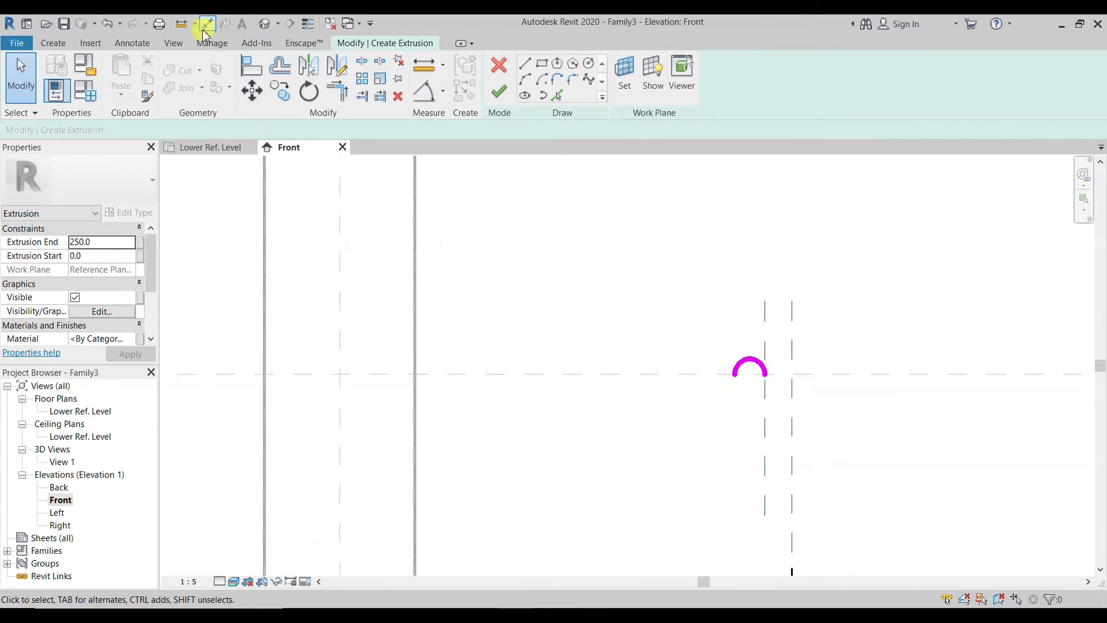
- Add an aligned dimension (15) between the arc's reference planes
left_click(207, 25)
scroll(802, 309, "up", 2)
left_click(784, 317)
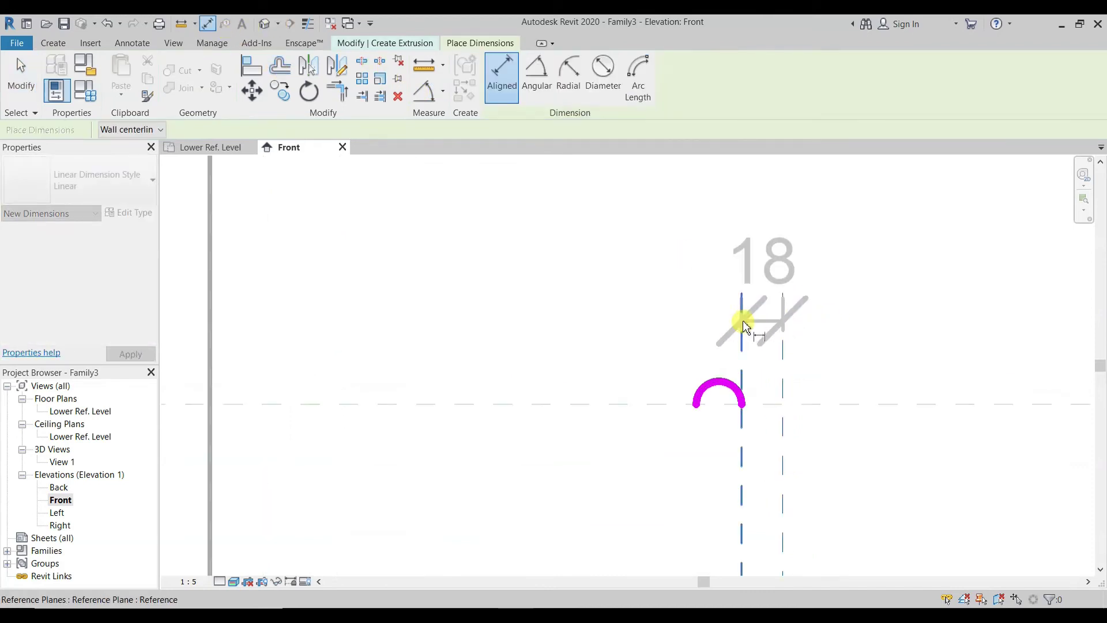
scroll(951, 341, "down", 2)
scroll(491, 332, "down", 2)
scroll(517, 337, "up", 3)
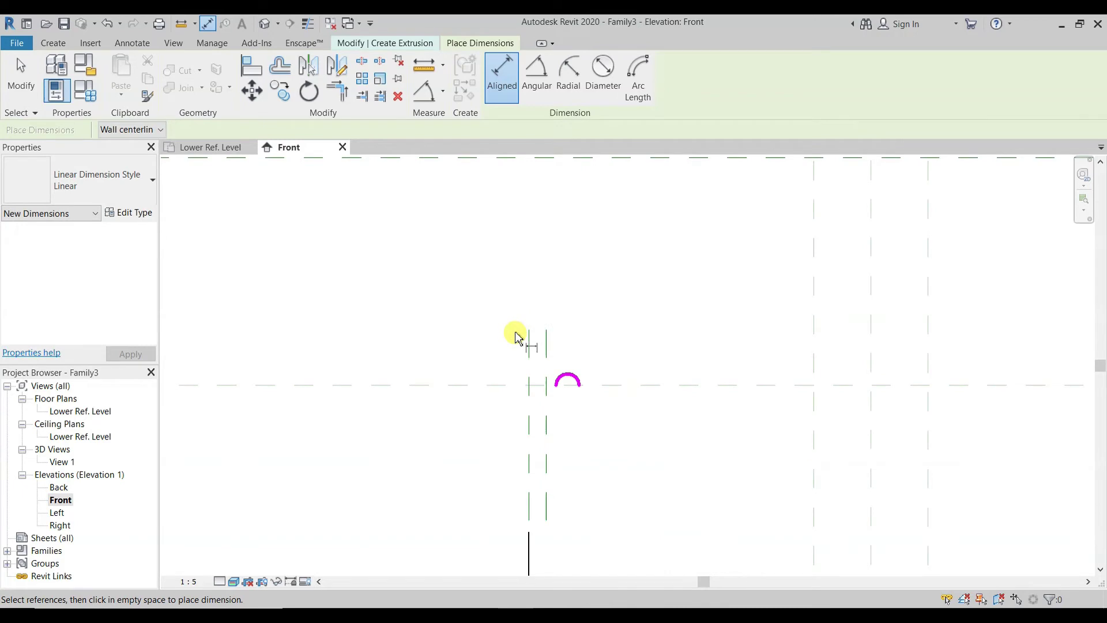
scroll(517, 337, "up", 1)
left_click(540, 354)
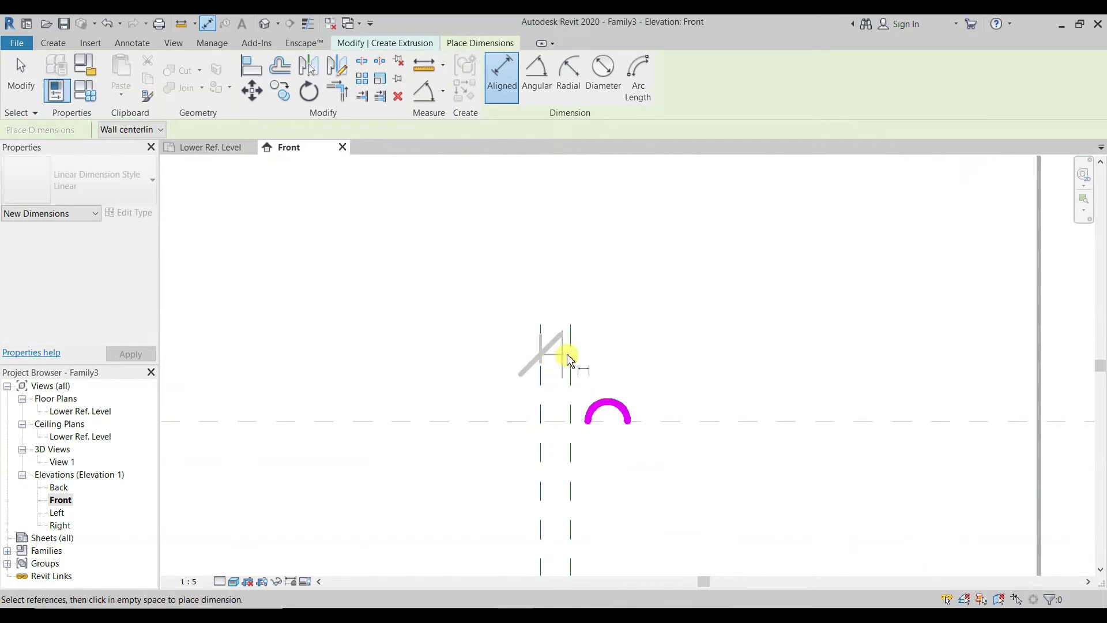
left_click(612, 310)
key("Escape")
key("Escape")
left_click(573, 286)
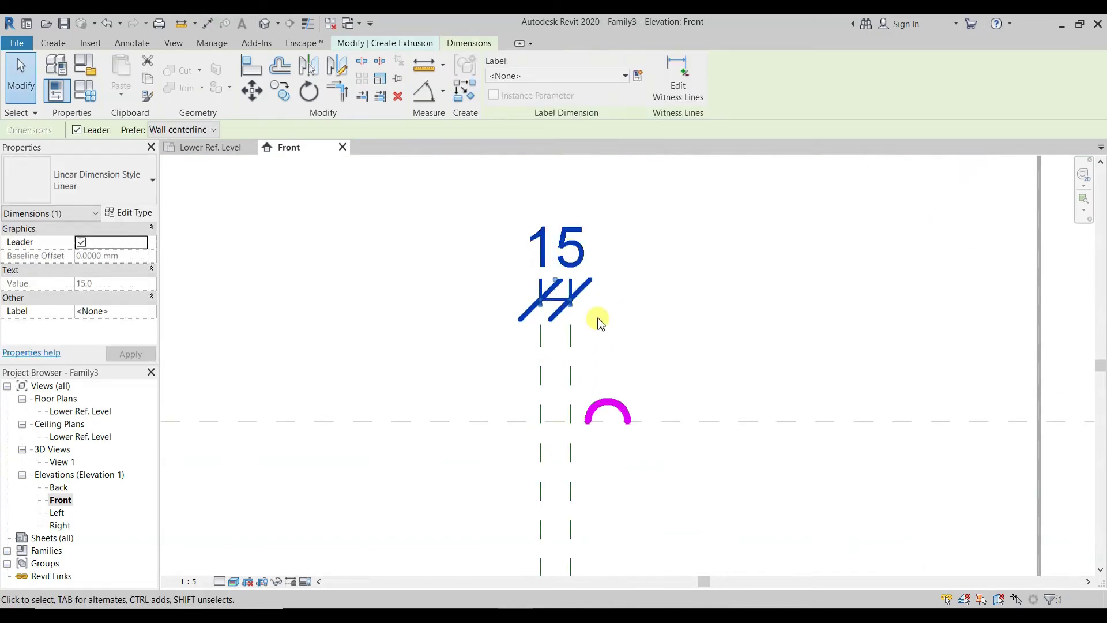
scroll(599, 323, "down", 2)
key("Escape")
- Set the reference plane spacings on both sides to 20
left_click(564, 323)
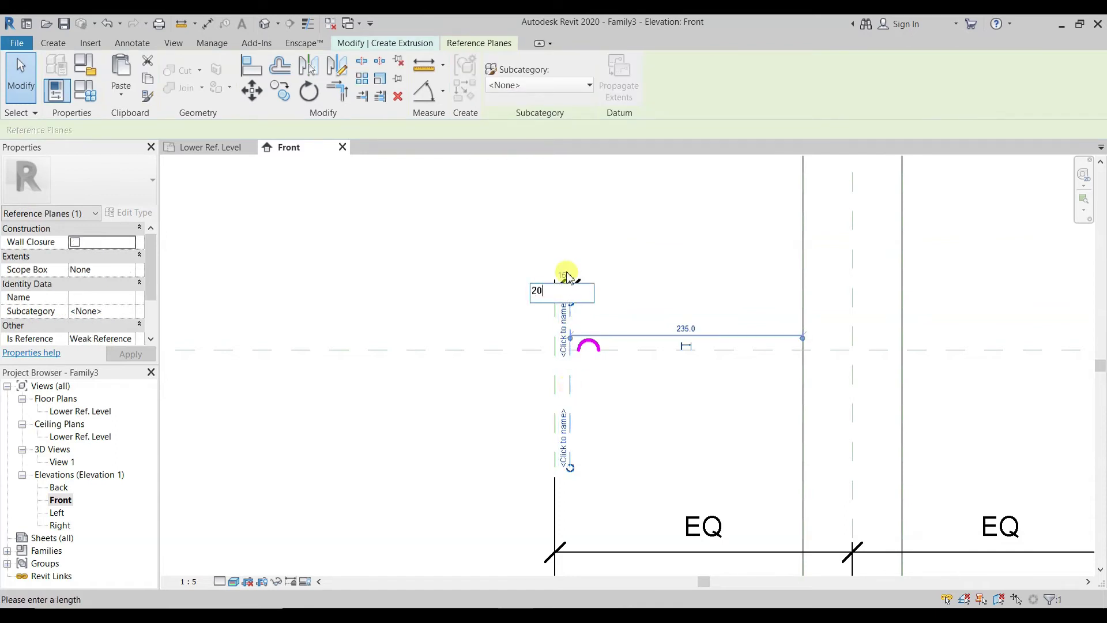
key("Return")
scroll(878, 322, "down", 1)
scroll(699, 354, "up", 1)
key("Escape")
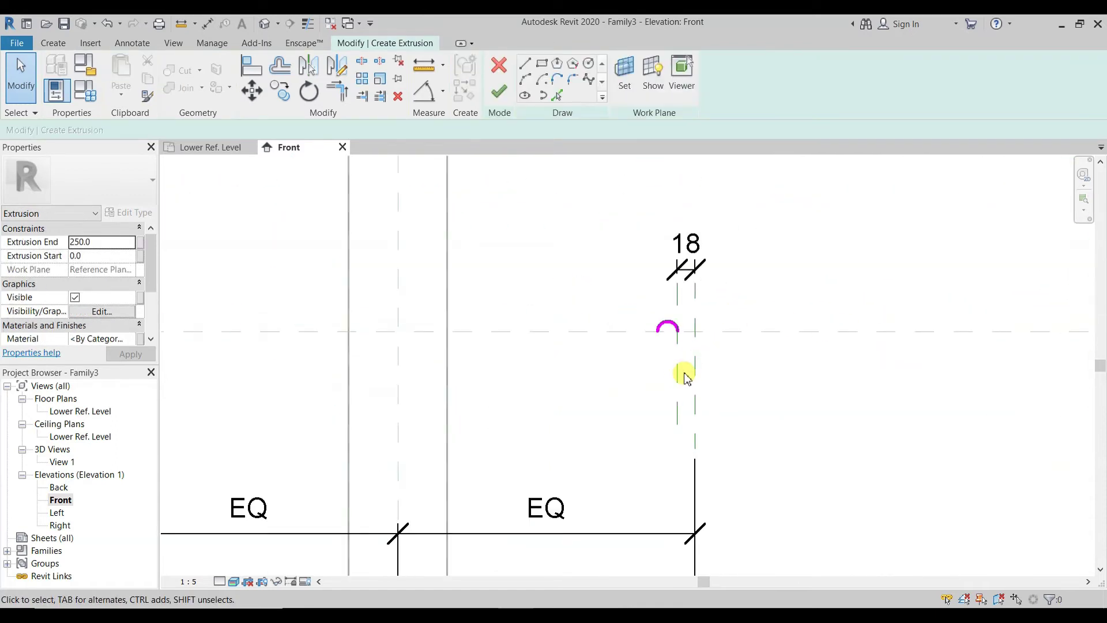
left_click(684, 376)
left_click(689, 255)
key("Return")
scroll(642, 361, "up", 2)
key("Escape")
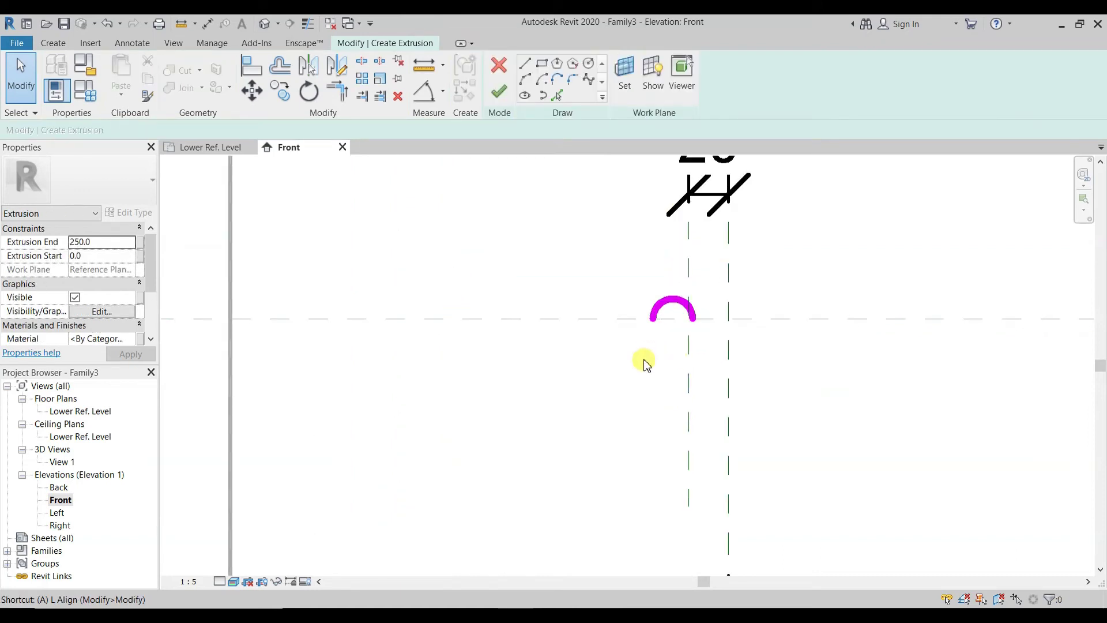
- Align the right and left arc ends to their reference planes
key("l")
scroll(686, 338, "up", 1)
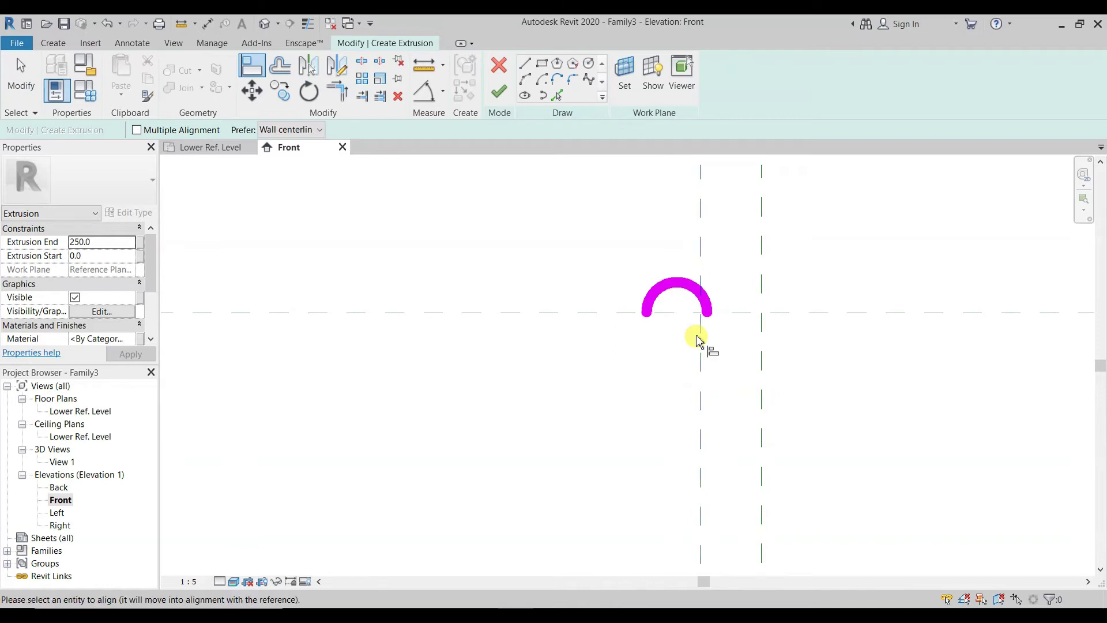
left_click(710, 313)
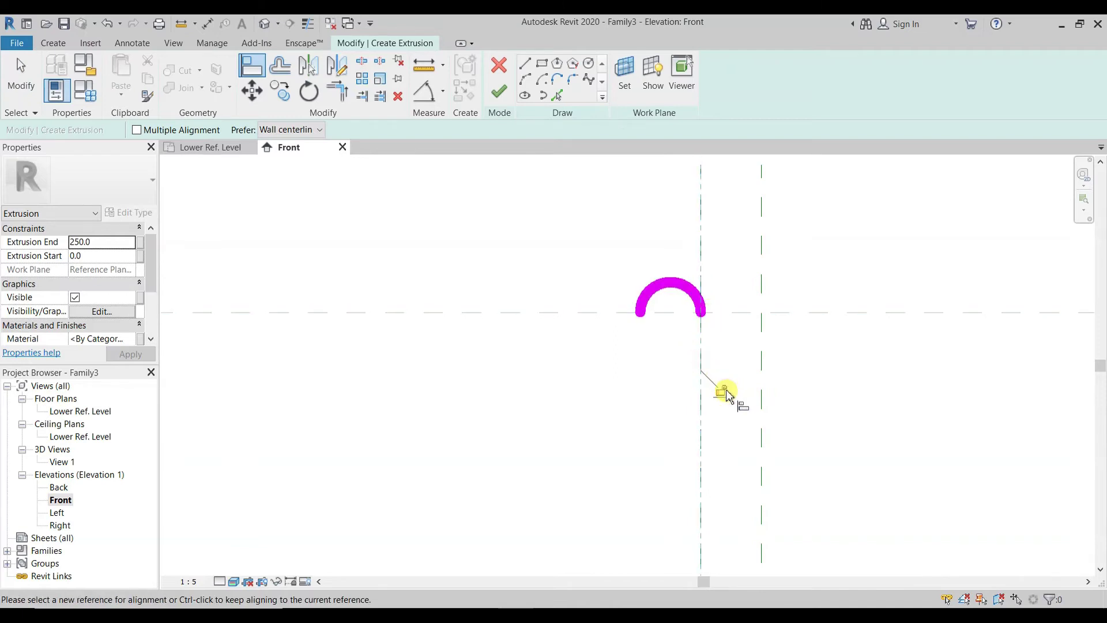
scroll(859, 371, "down", 3)
scroll(495, 388, "down", 2)
scroll(457, 365, "up", 4)
scroll(487, 350, "up", 2)
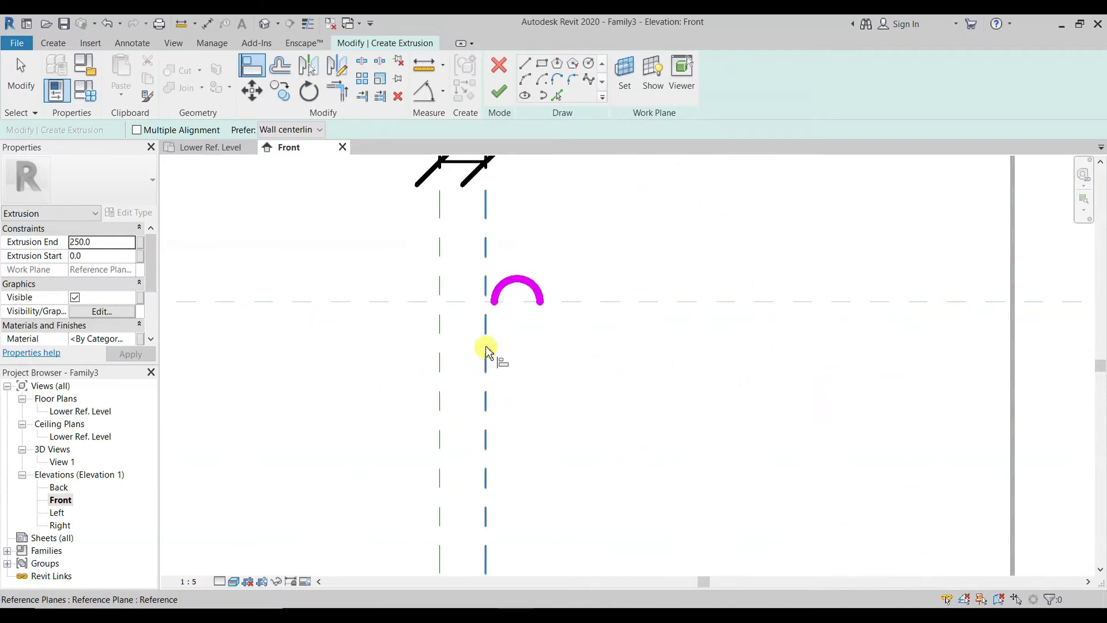
left_click(486, 348)
left_click(493, 305)
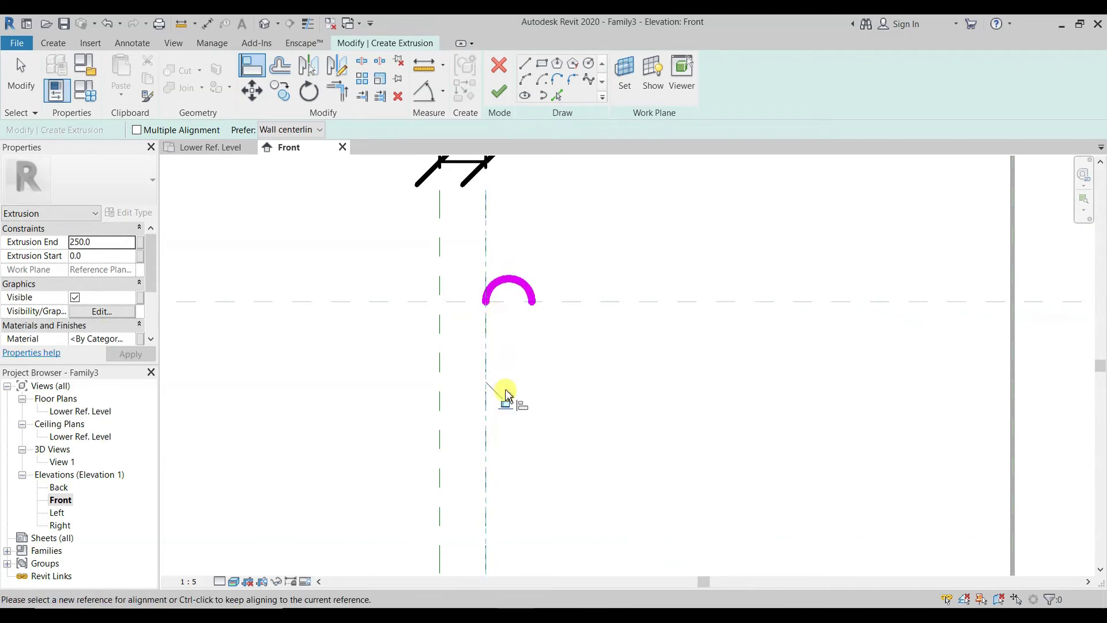
scroll(482, 396, "down", 3)
key("Escape")
key("Escape")
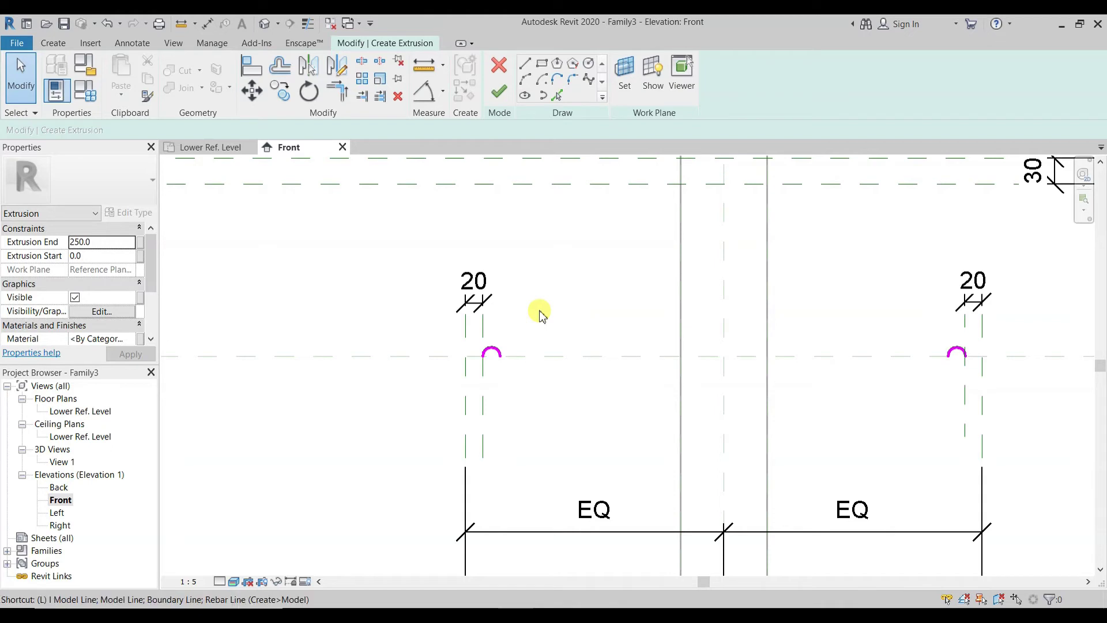
- Draw a horizontal sketch line between the two arcs
key("i")
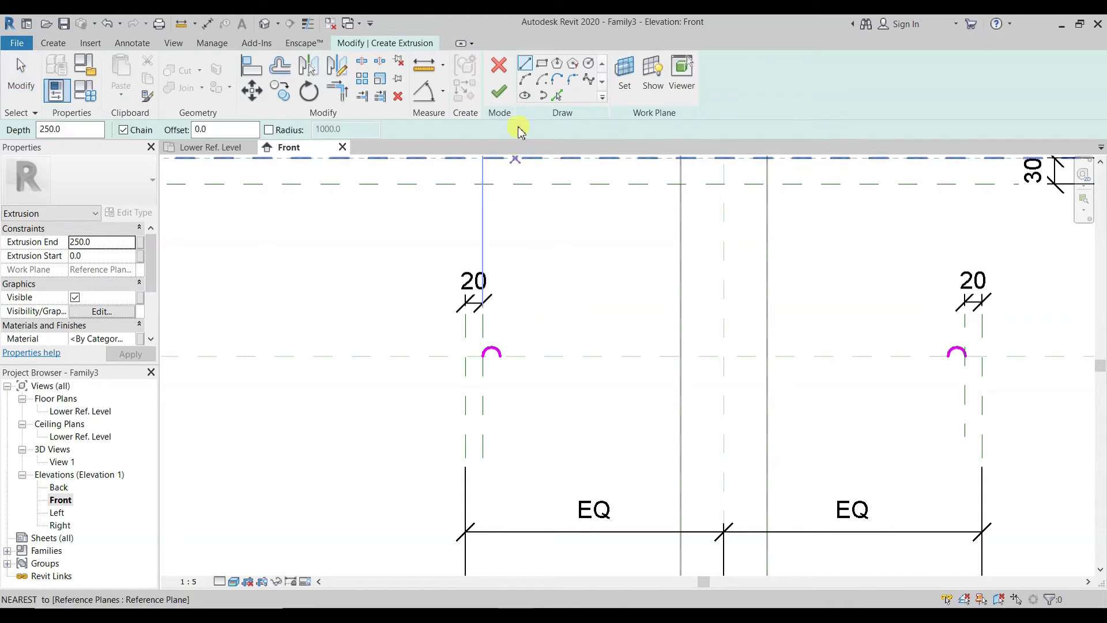
left_click(522, 339)
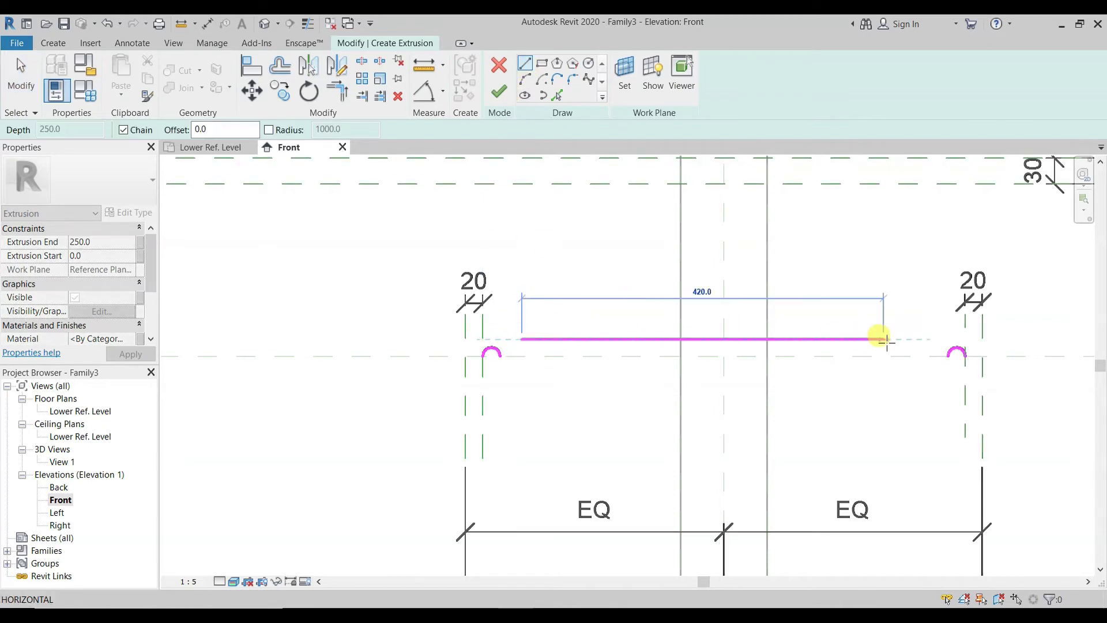
left_click(882, 339)
key("Escape")
key("Escape")
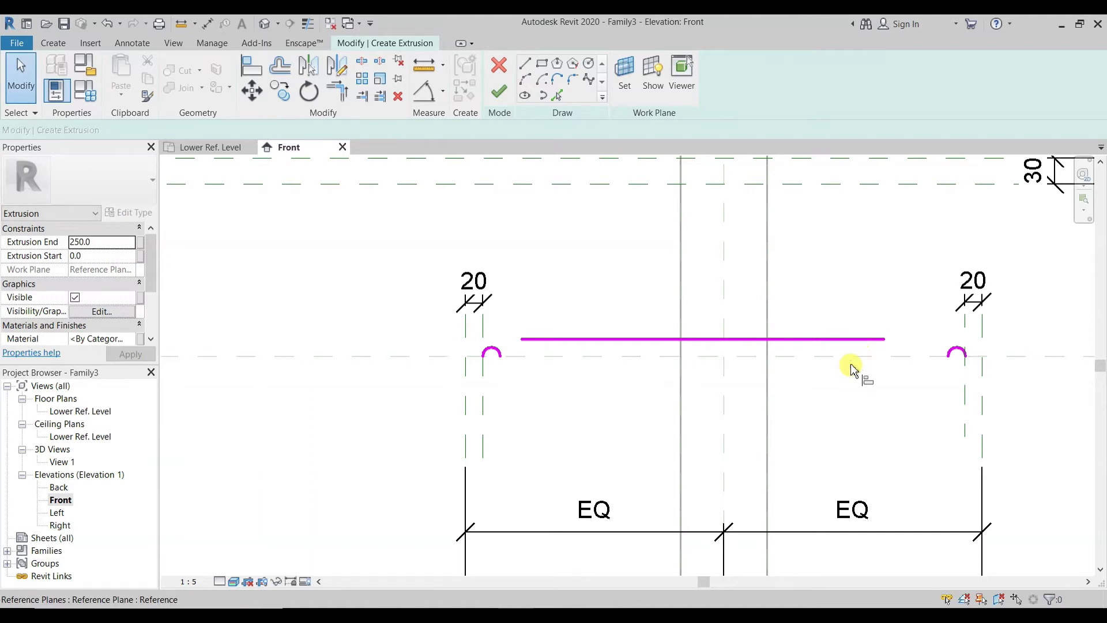
- Align the new line onto the horizontal reference plane
key("a")
key("l")
scroll(705, 430, "down", 3)
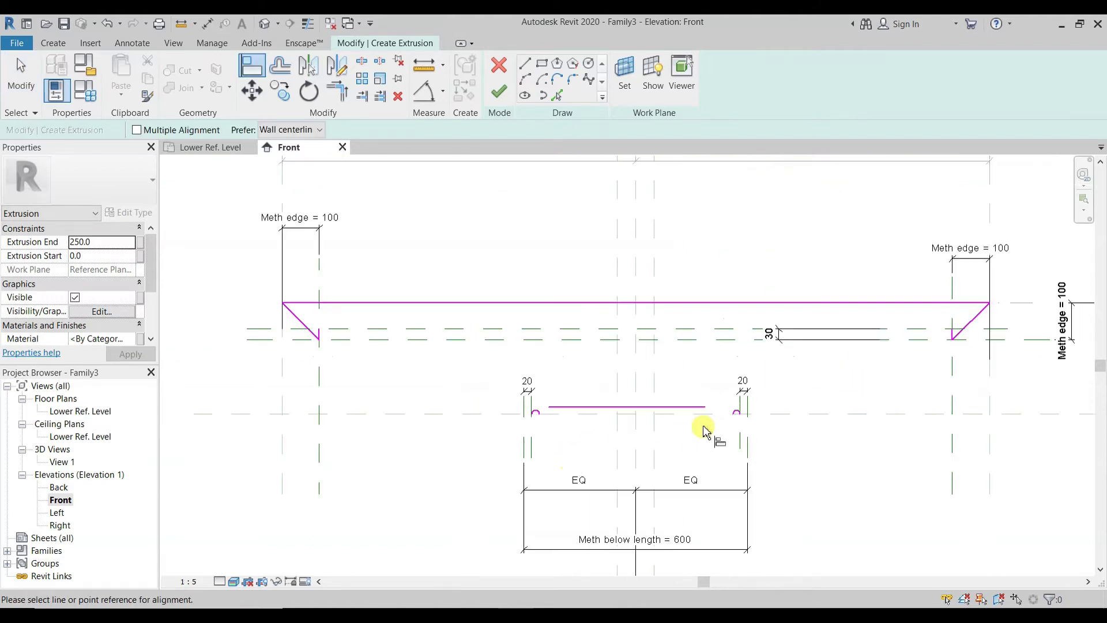
scroll(705, 430, "up", 3)
left_click(691, 394)
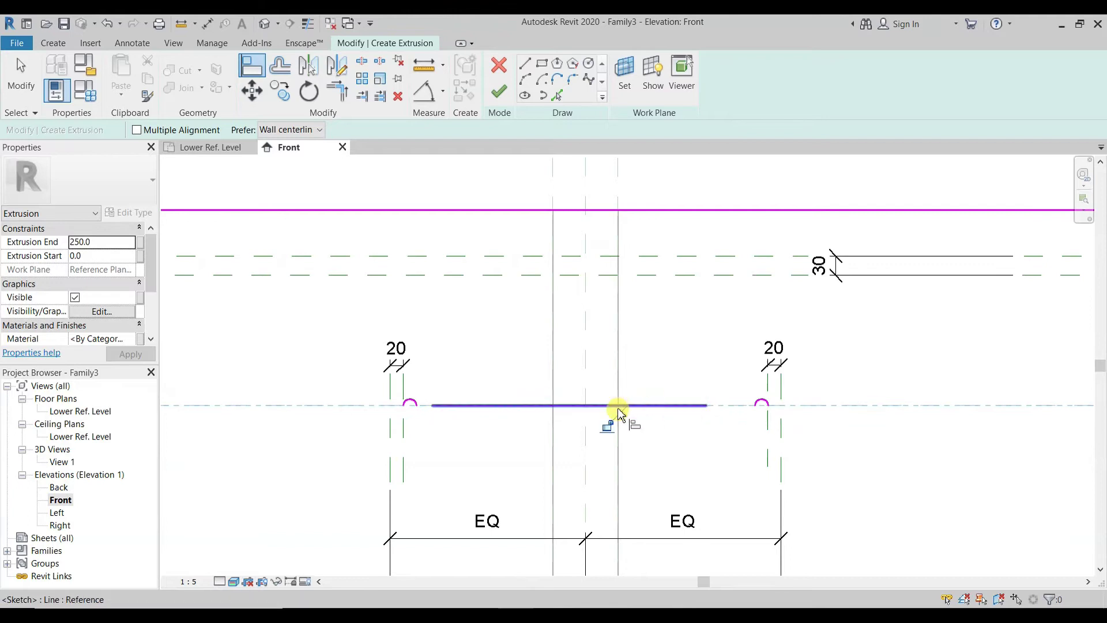
key("Escape")
- Stretch the base line's left and right ends onto the two arcs
scroll(432, 426, "up", 3)
left_click(437, 398)
left_click_drag(436, 399, 405, 398)
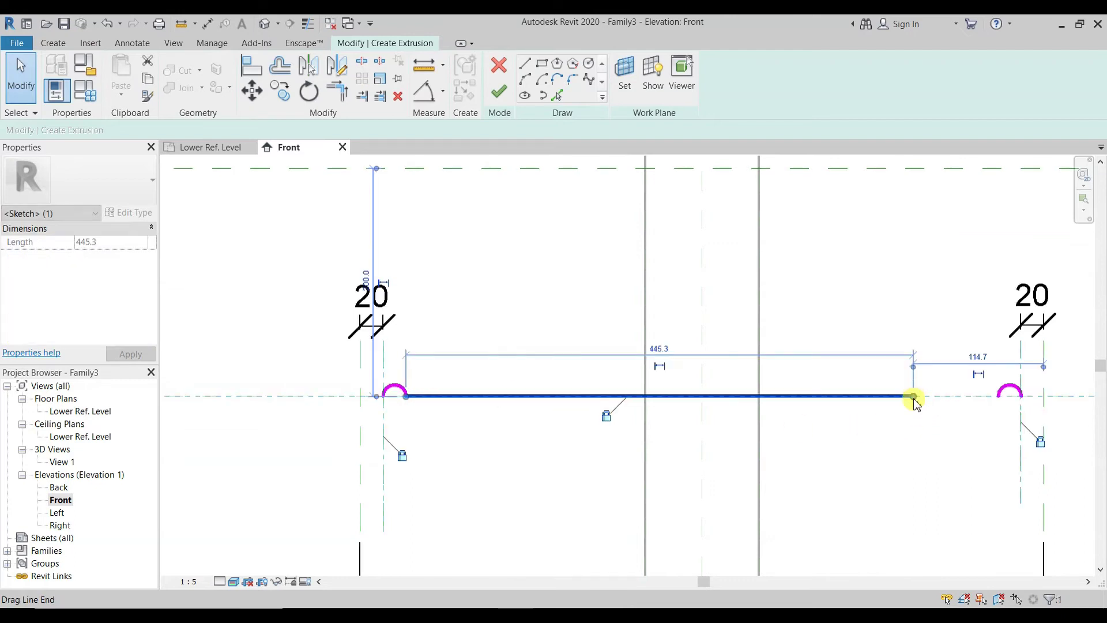
left_click_drag(915, 404, 999, 396)
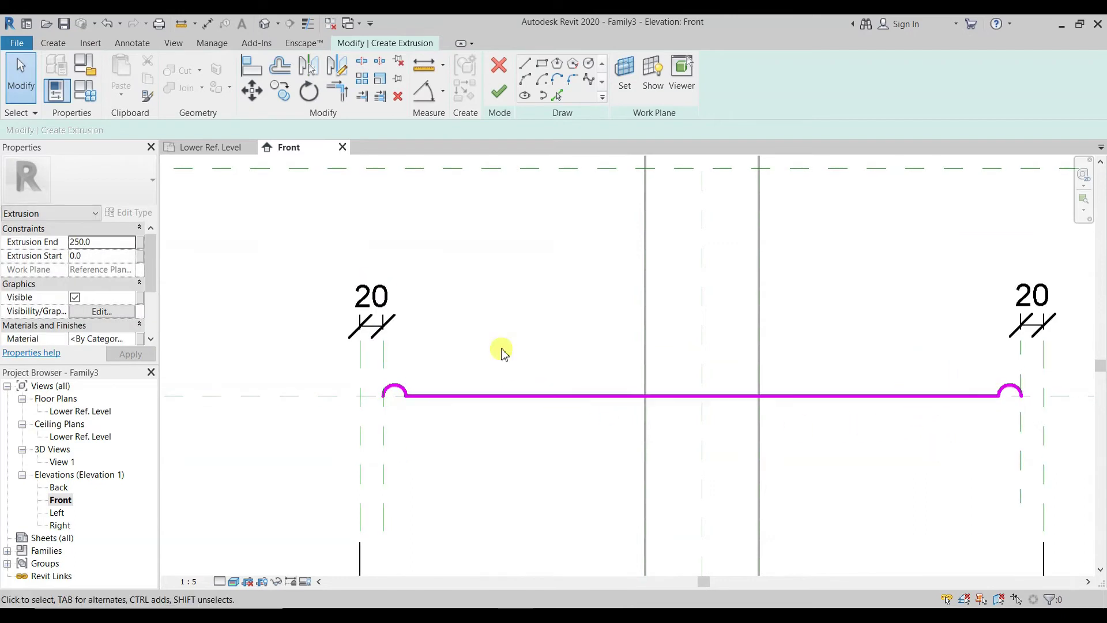
scroll(404, 326, "up", 3)
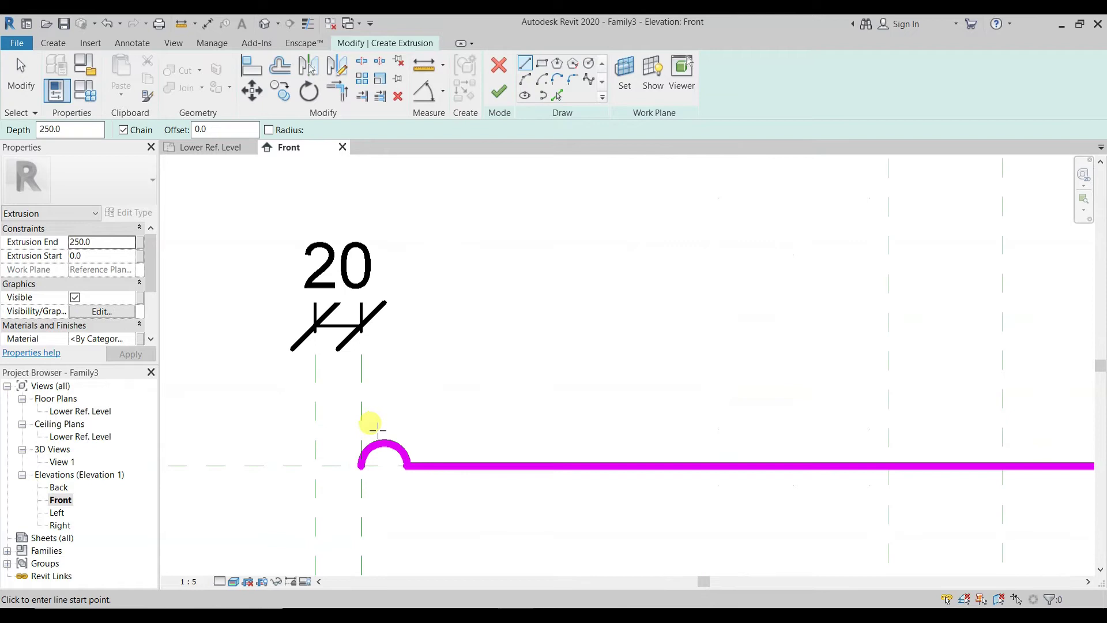
left_click(314, 464)
scroll(306, 455, "down", 3)
scroll(582, 425, "up", 3)
left_click(603, 434)
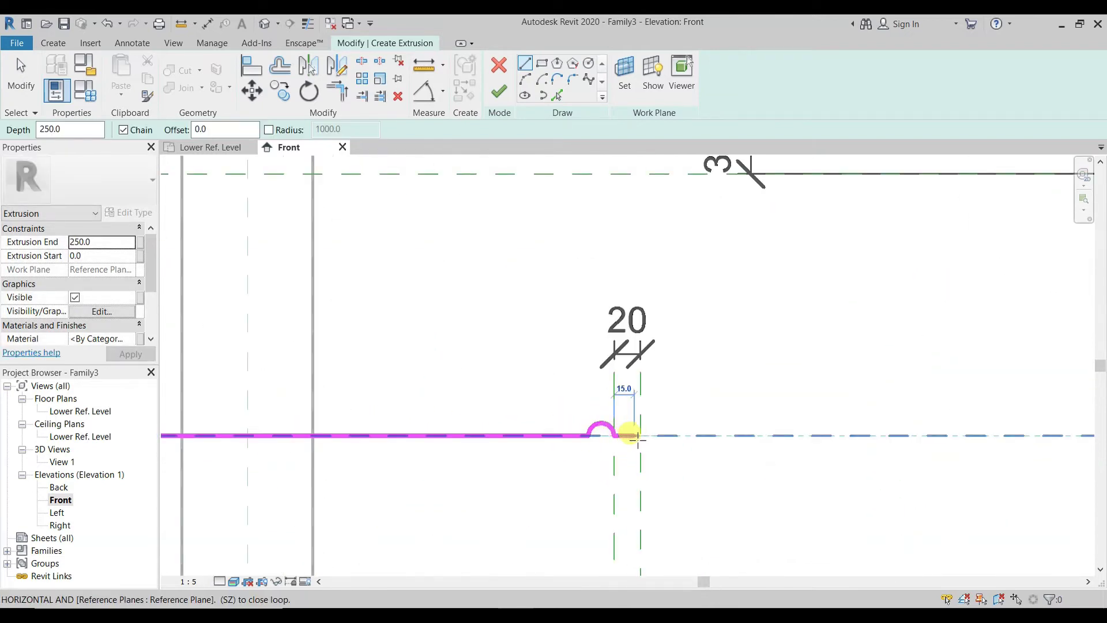
key("Escape")
key("Escape")
scroll(593, 421, "down", 4)
scroll(646, 414, "down", 2)
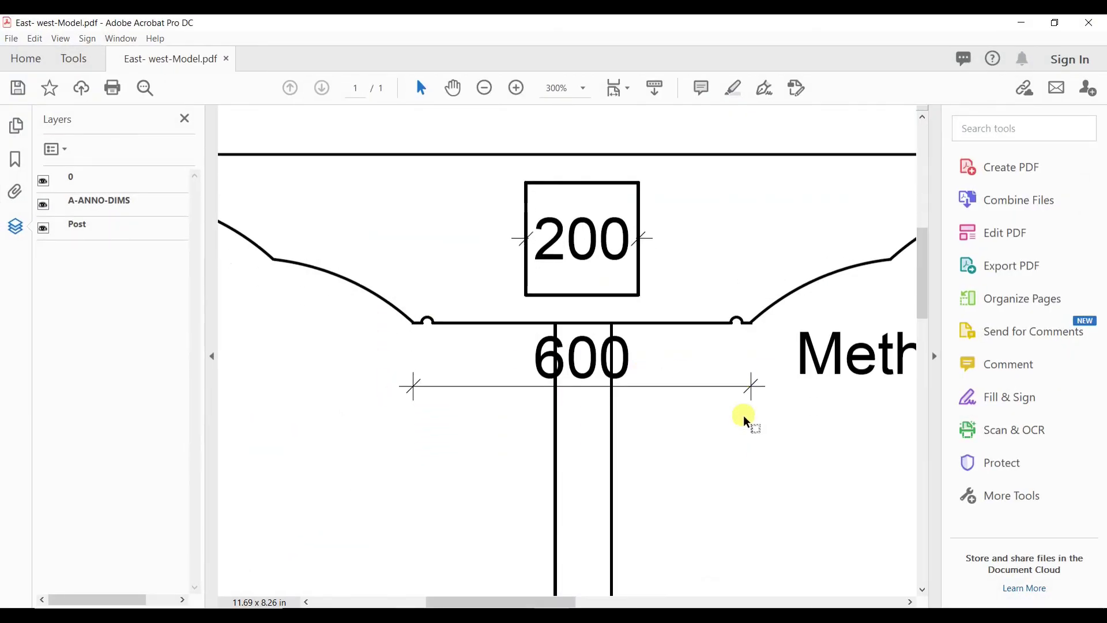
scroll(729, 353, "down", 1)
key("alt")
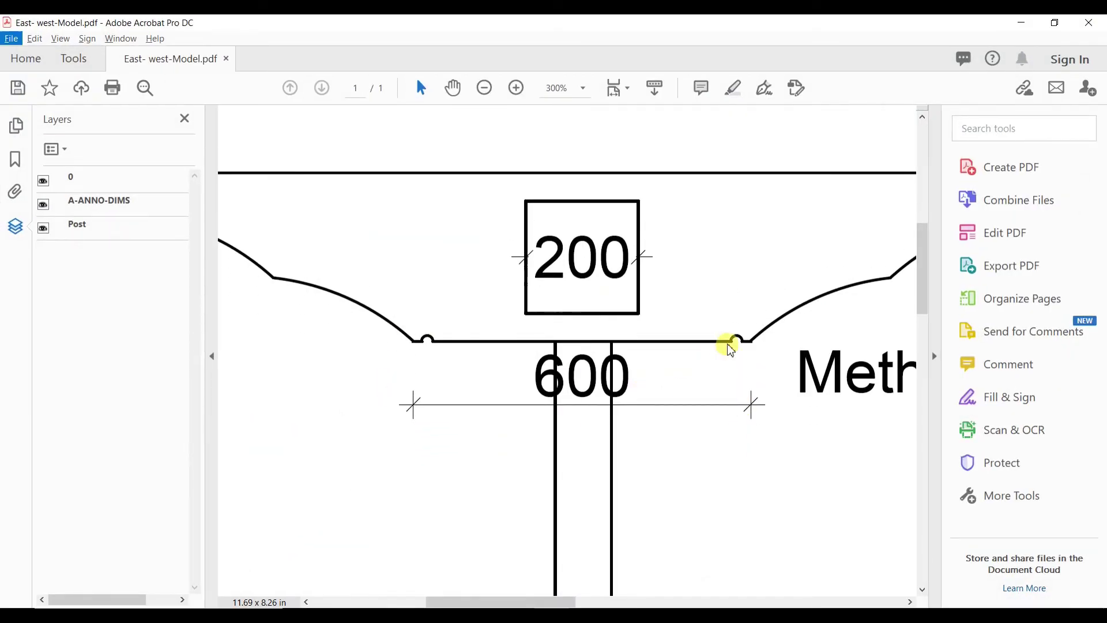
scroll(715, 341, "down", 1)
scroll(697, 369, "up", 1)
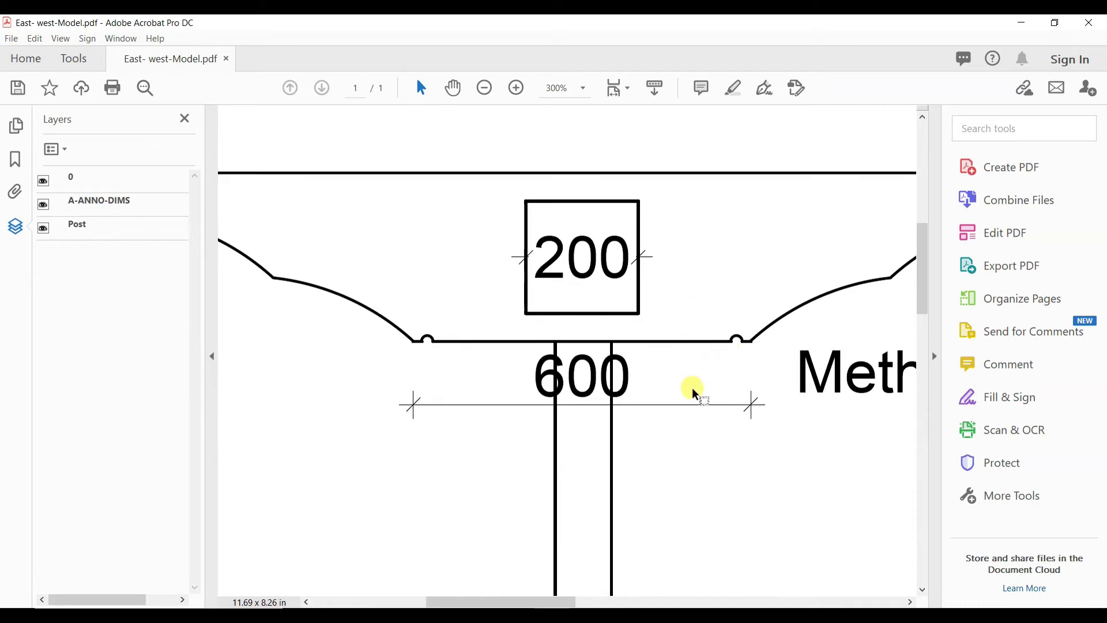
scroll(695, 391, "down", 1)
scroll(695, 391, "down", 1)
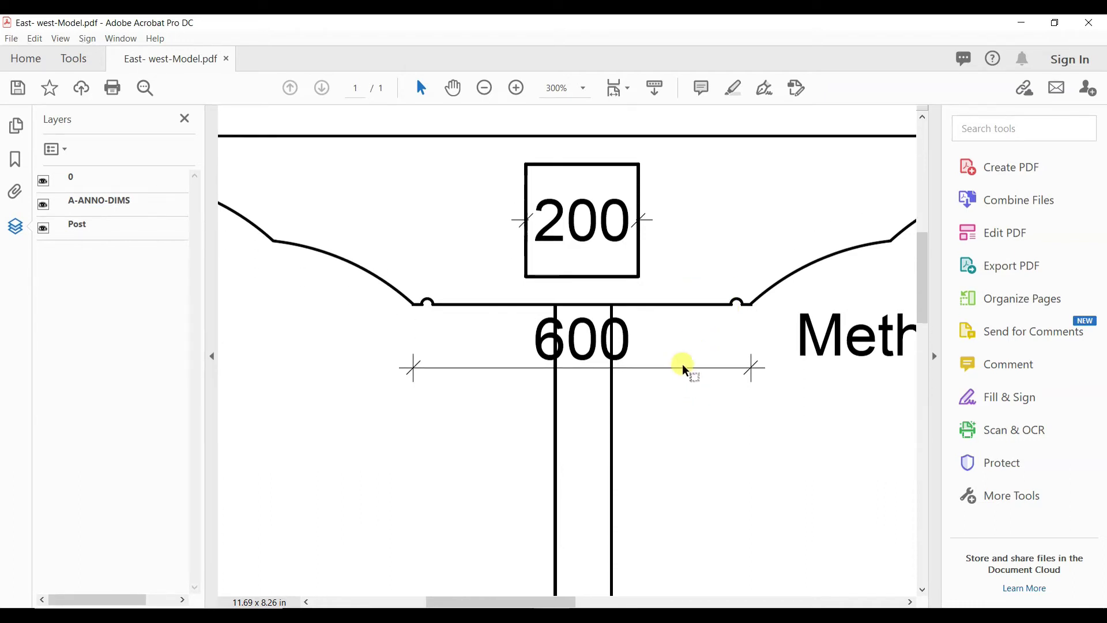
scroll(685, 369, "down", 1, "ctrl")
scroll(576, 321, "down", 2, "ctrl")
scroll(547, 294, "up", 1, "ctrl")
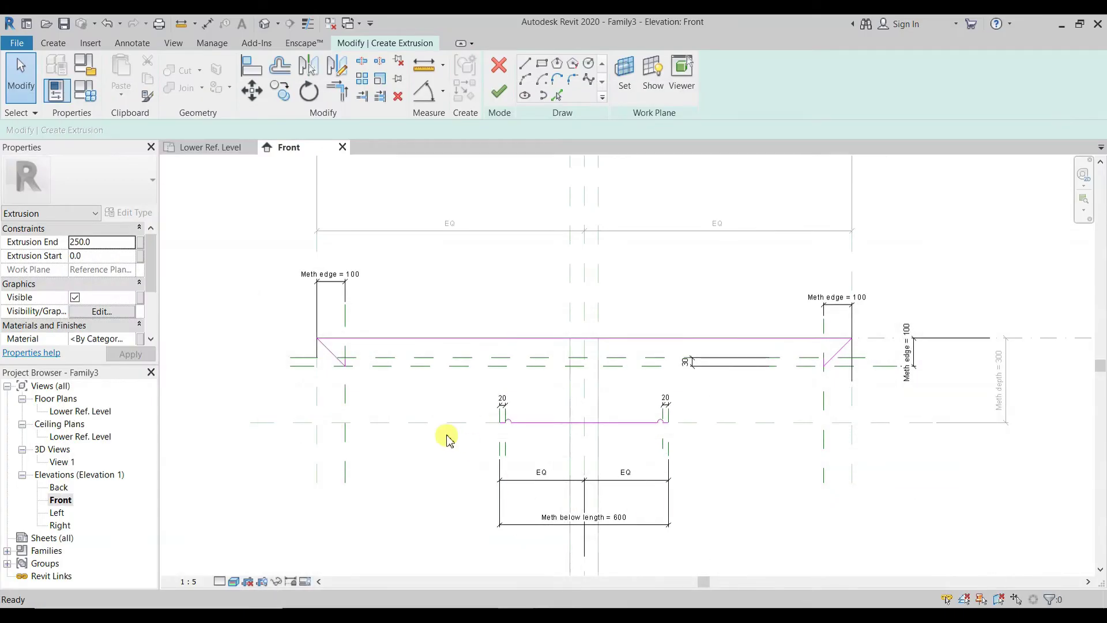
- Draw a vertical reference plane (RP) left of the base line
scroll(448, 439, "up", 1)
key("r")
key("p")
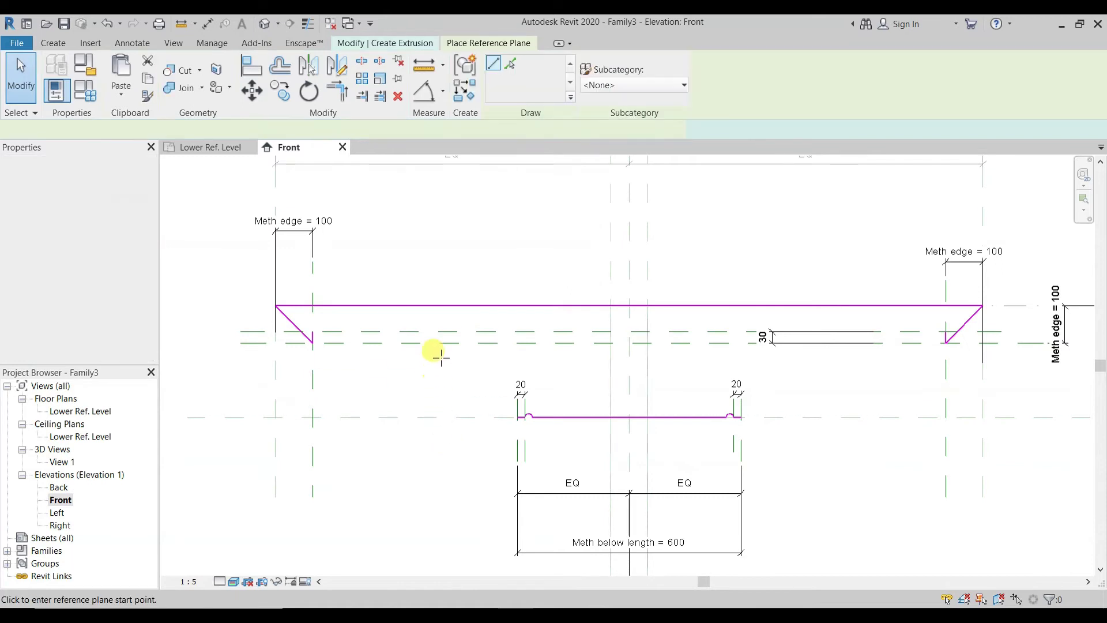
left_click(313, 321)
scroll(433, 321, "up", 1)
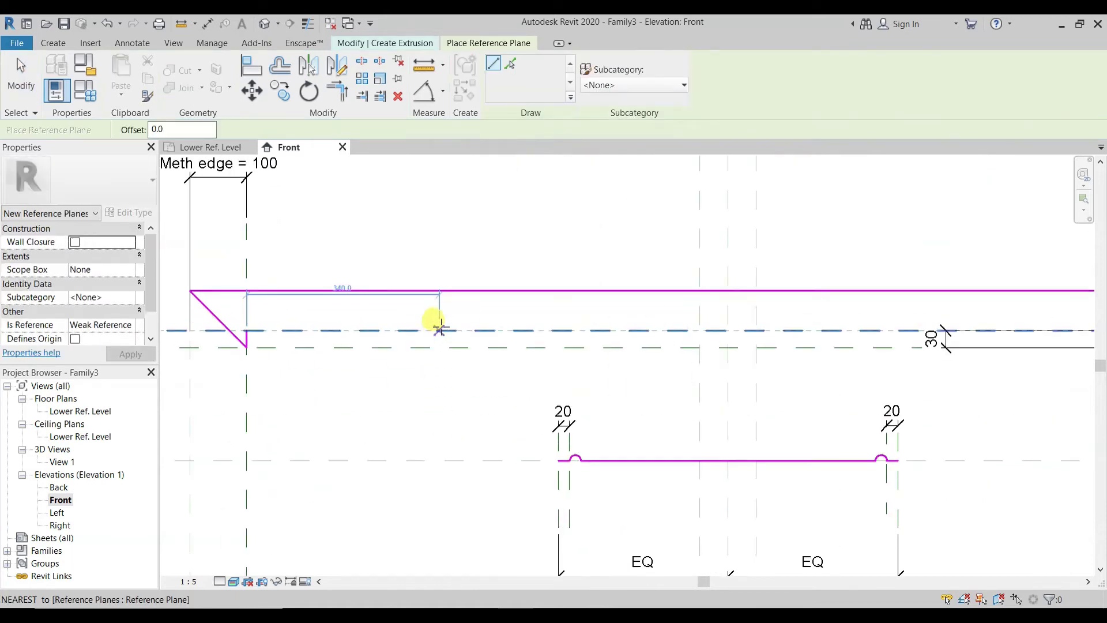
left_click(436, 523)
scroll(299, 353, "down", 1)
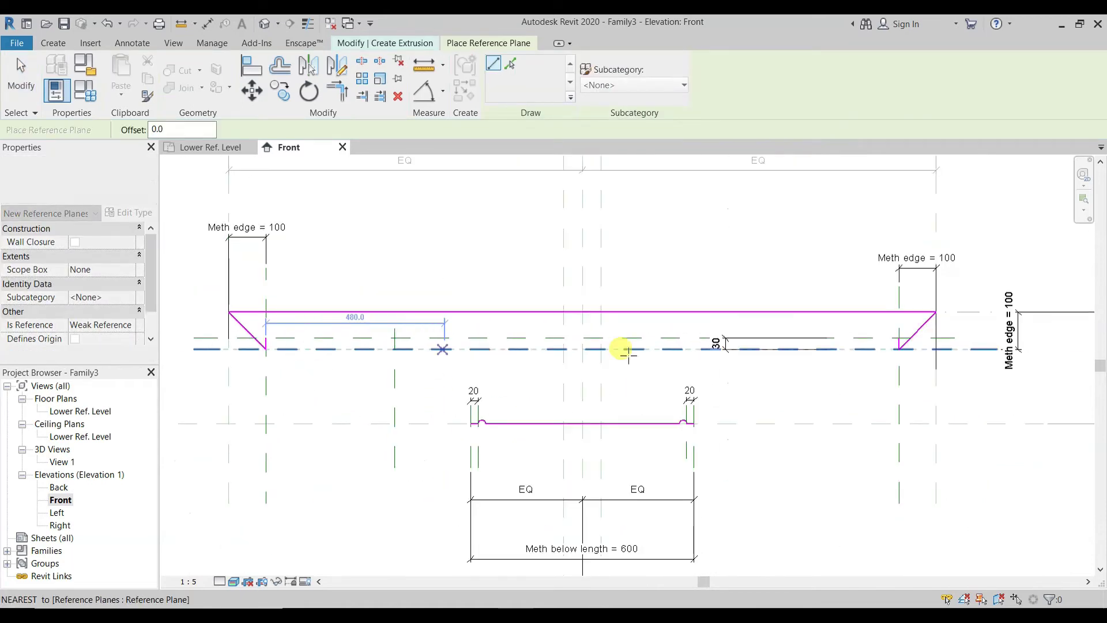
scroll(807, 324, "up", 1)
- Add a vertical reference plane right of the base line, redoing a slanted attempt
left_click(808, 321)
left_click(799, 513)
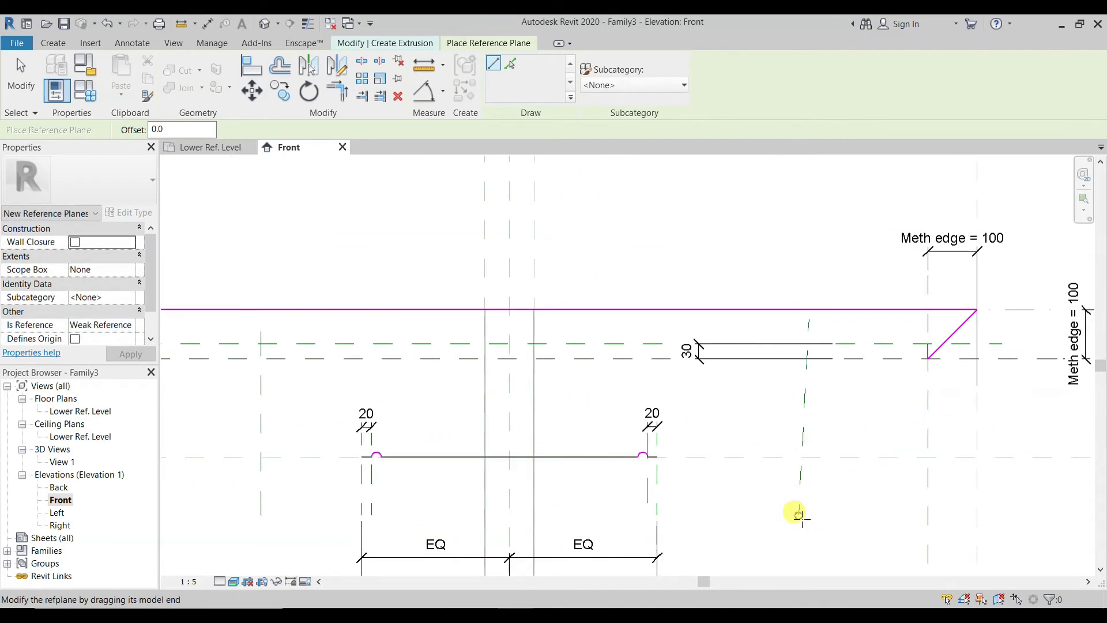
key("ctrl+z")
key("r")
key("p")
left_click(810, 331)
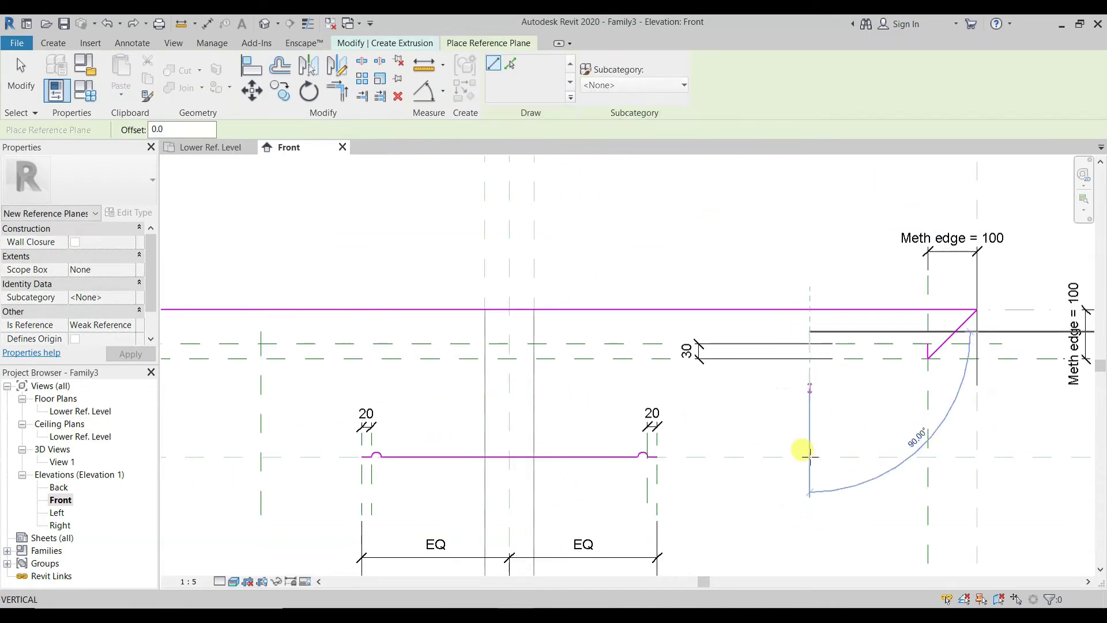
left_click(807, 495)
- Draw a horizontal reference plane across the capital below the chamfers
scroll(807, 494, "down", 1)
scroll(346, 444, "up", 1)
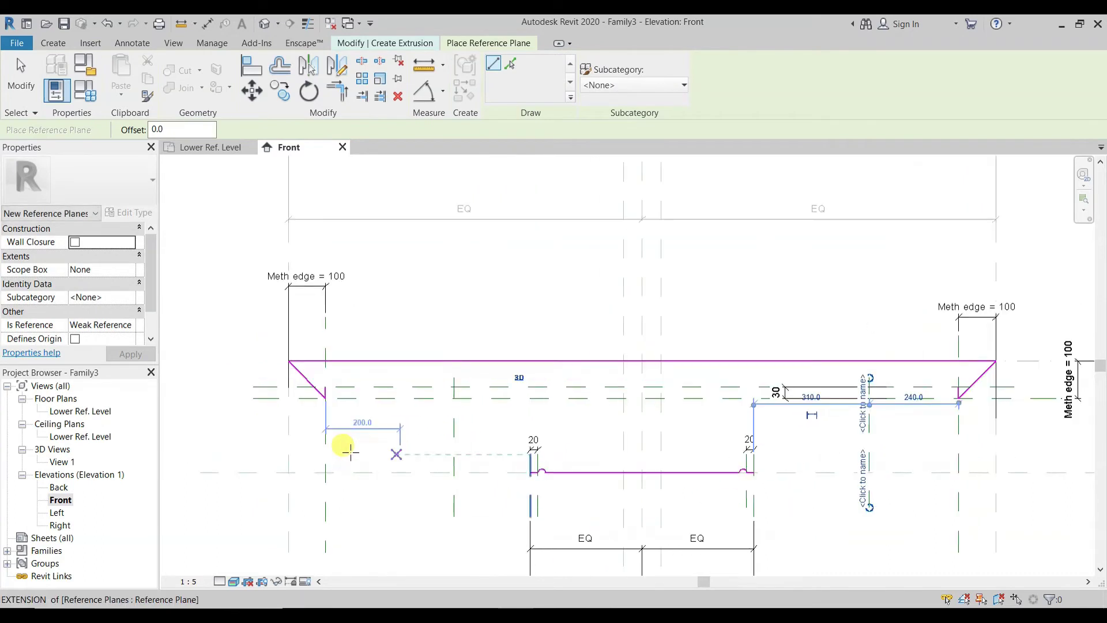
left_click(239, 431)
left_click(1029, 430)
key("Escape")
key("Escape")
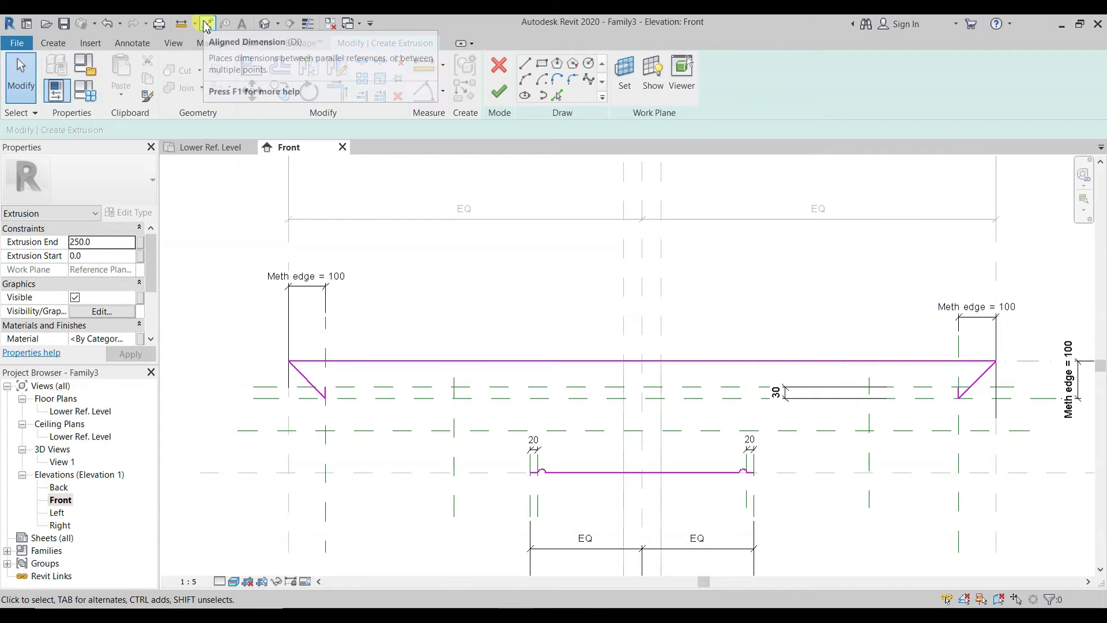
- Dimension the horizontal planes as equal and move the EQ dimension left of the profile
left_click(207, 27)
scroll(354, 448, "up", 1)
scroll(368, 403, "up", 1)
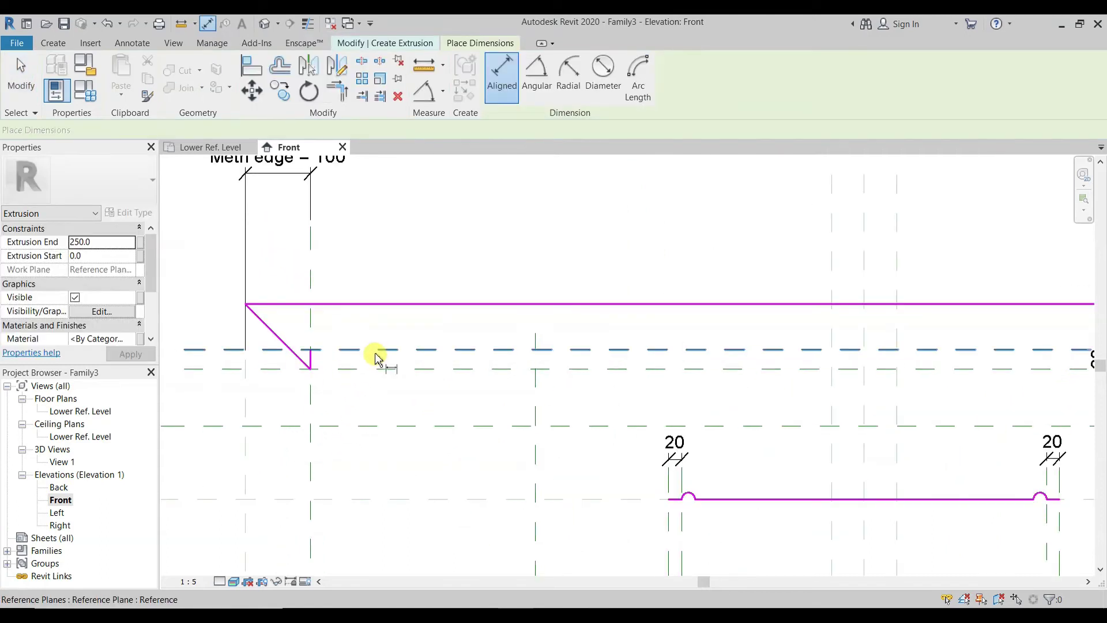
left_click(376, 351)
left_click(375, 427)
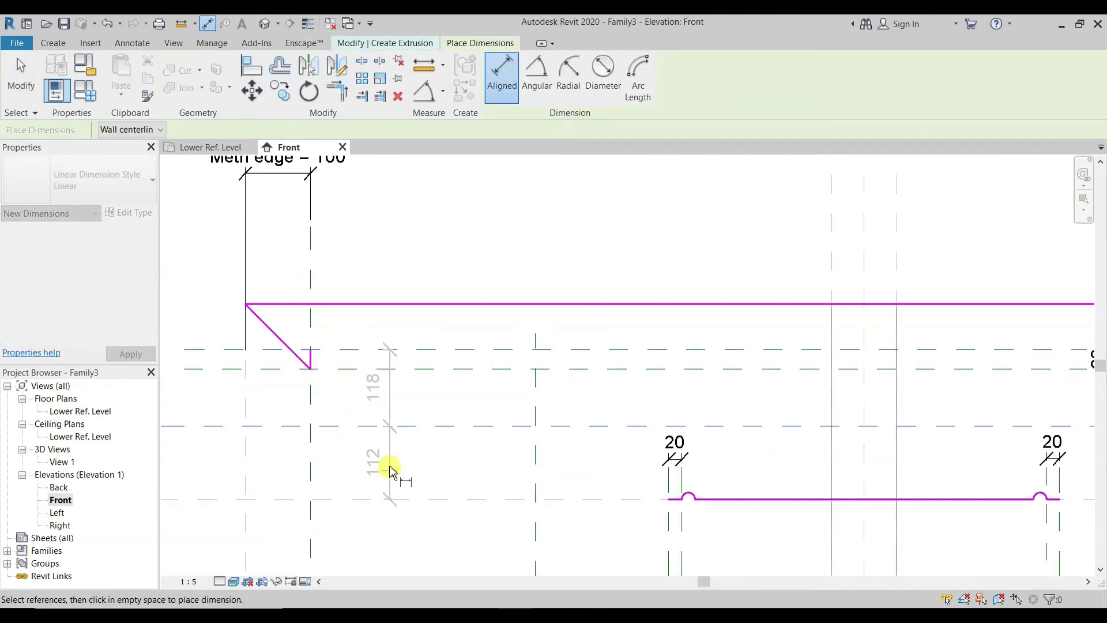
left_click(431, 425)
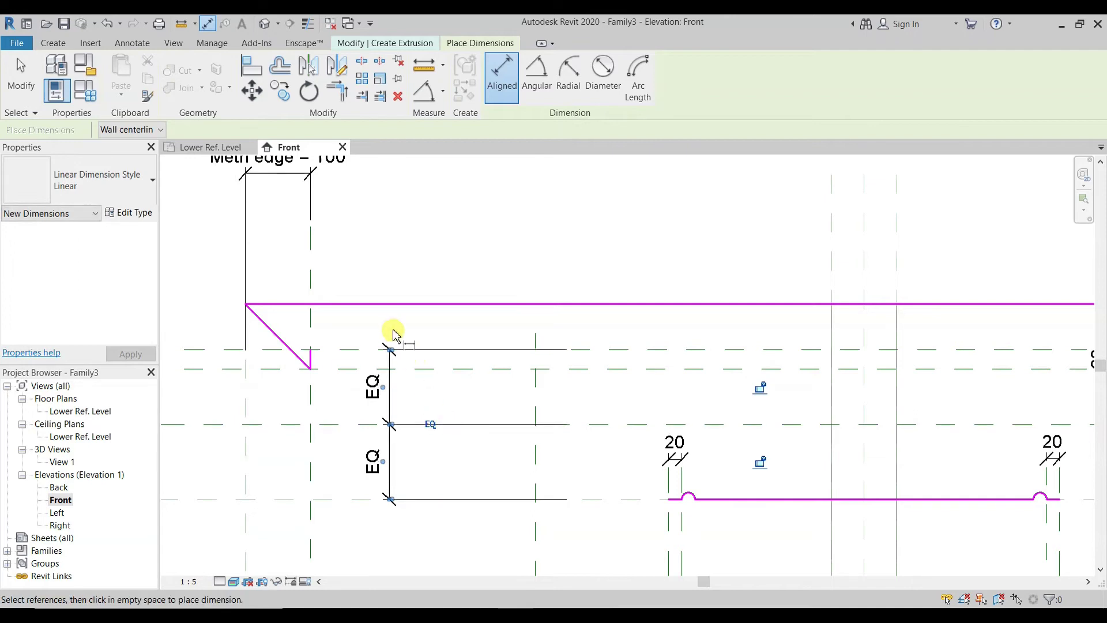
scroll(361, 432, "down", 1)
scroll(367, 426, "down", 1)
key("Escape")
key("Escape")
left_click_drag(375, 428, 193, 428)
left_click(441, 325)
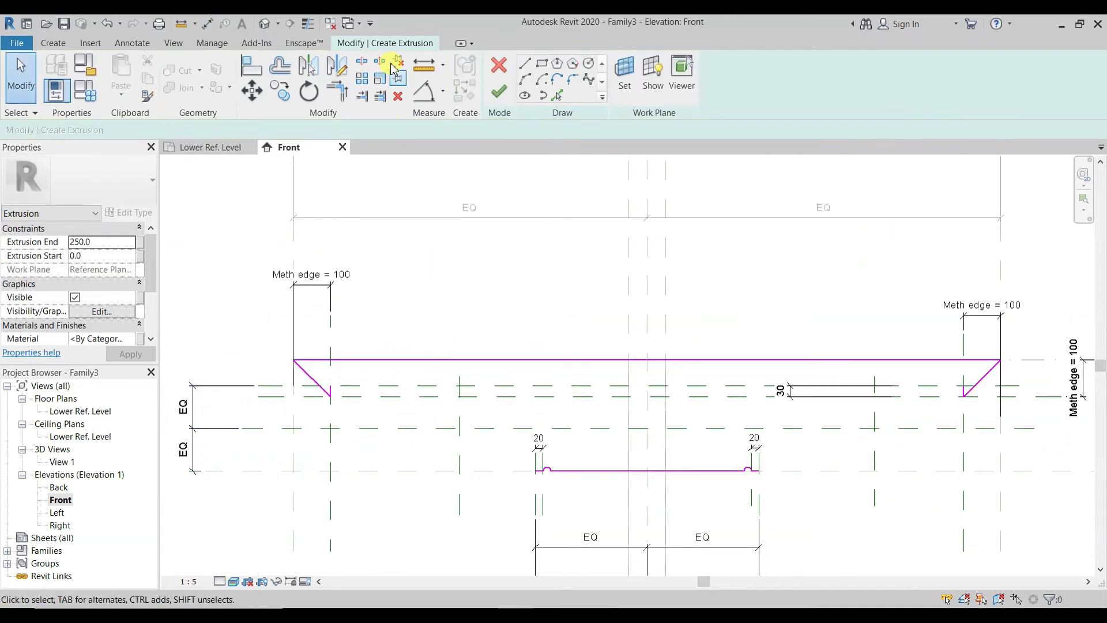
- Equalise the left chamfer plane, new left plane and left arc plane
left_click(209, 24)
left_click(330, 502)
left_click(460, 495)
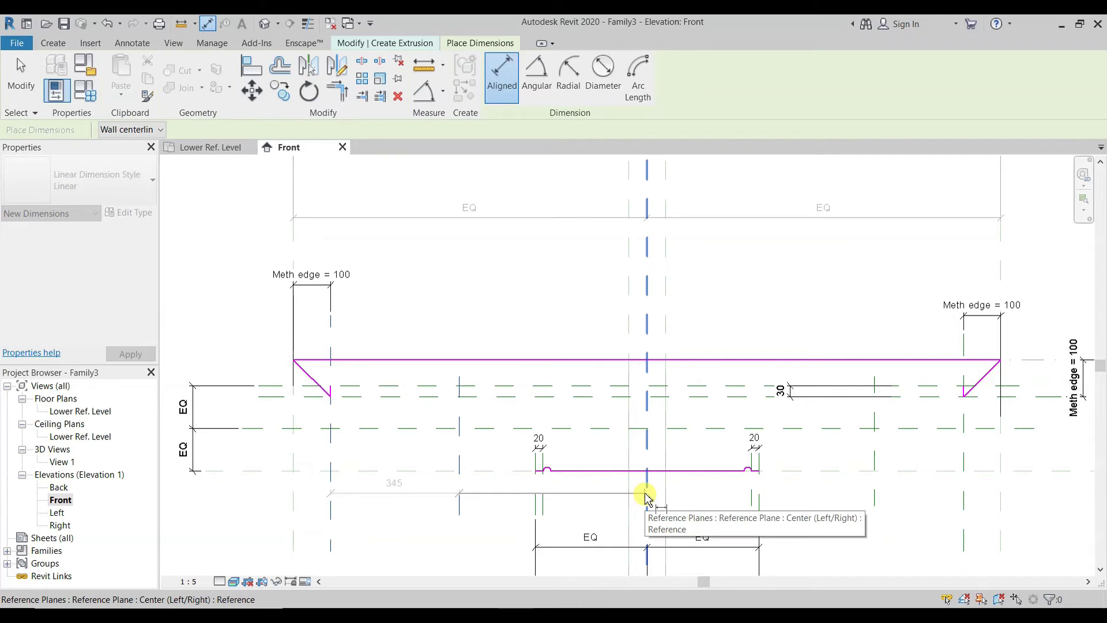
left_click(535, 497)
left_click(431, 543)
scroll(369, 473, "down", 3)
scroll(573, 438, "up", 3)
scroll(729, 450, "up", 2)
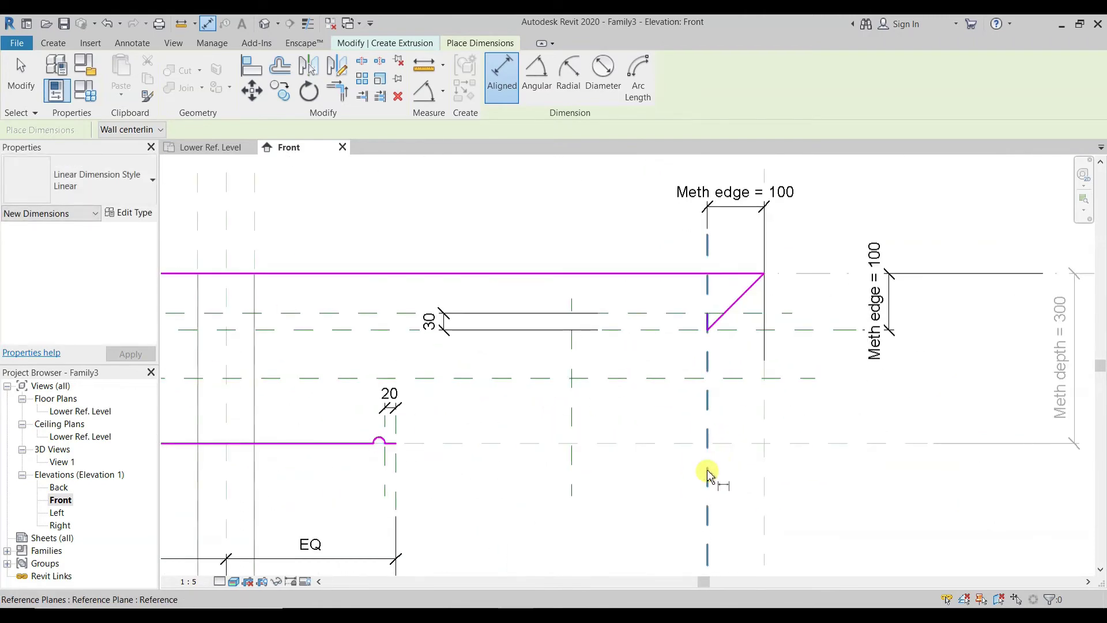
- Dimension the right arc plane, new right plane and chamfer plane (310/240)
left_click(708, 477)
left_click(572, 470)
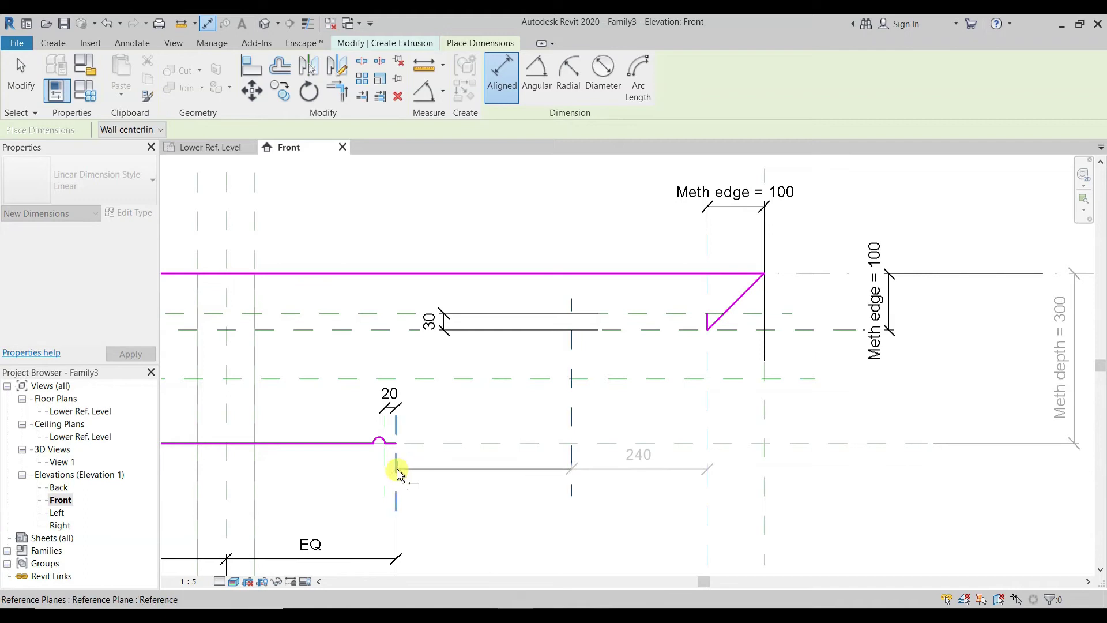
left_click(395, 469)
left_click(531, 509)
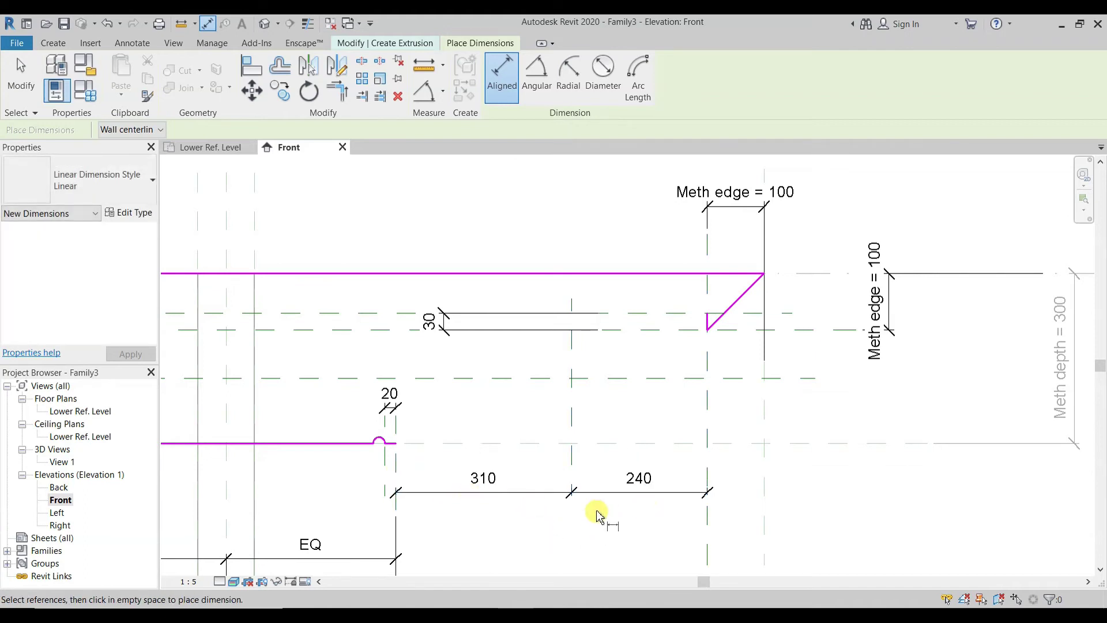
key("Escape")
key("Escape")
left_click(597, 493)
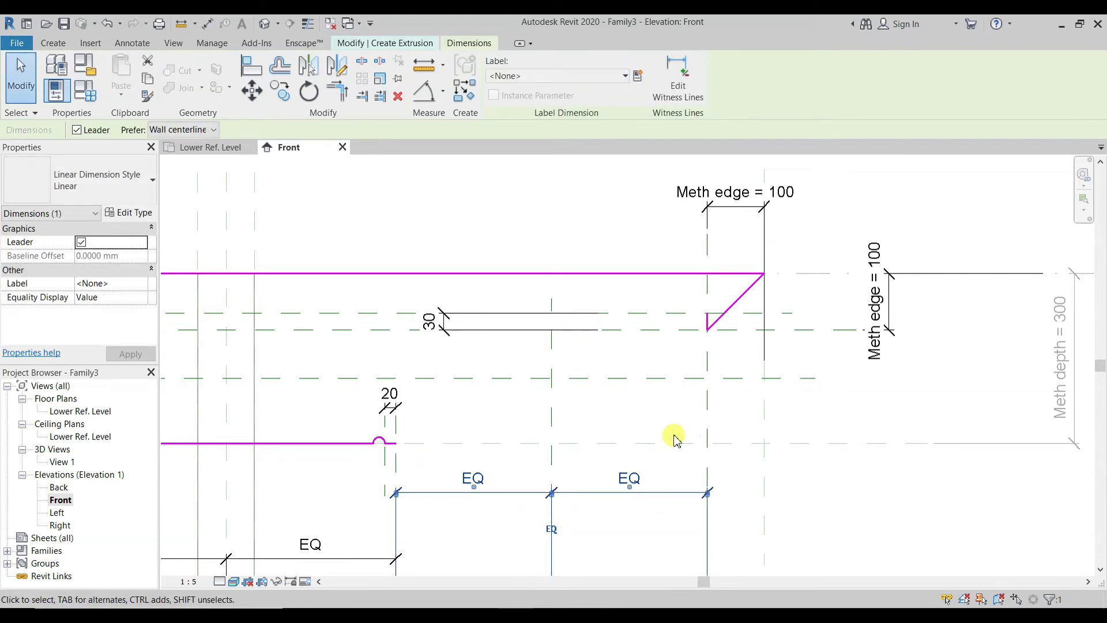
scroll(760, 435, "down", 3)
scroll(735, 448, "down", 2)
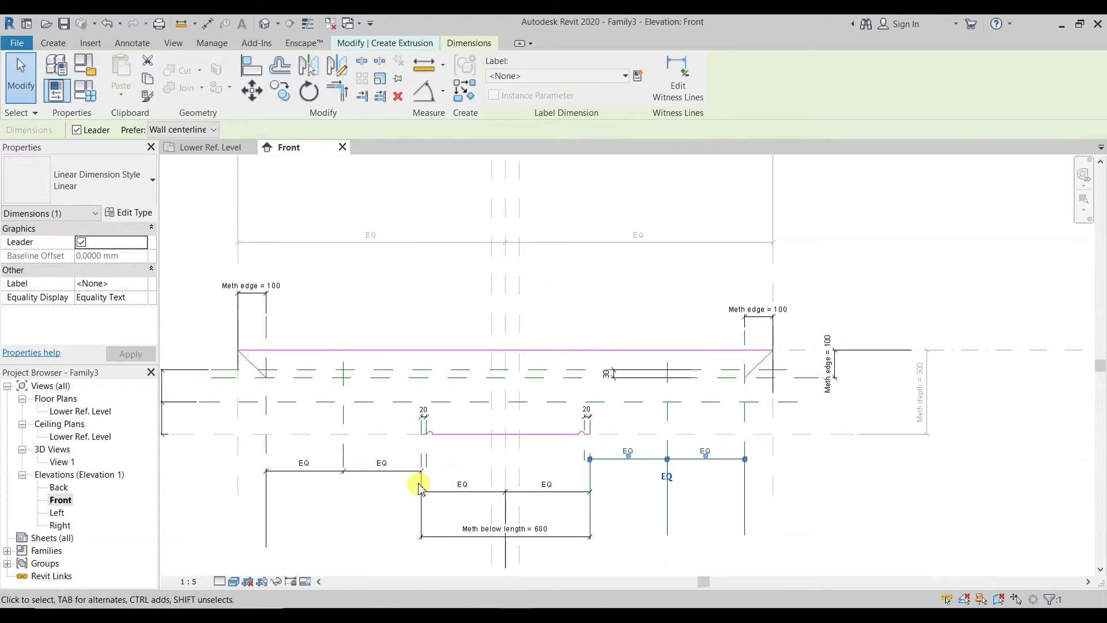
key("Escape")
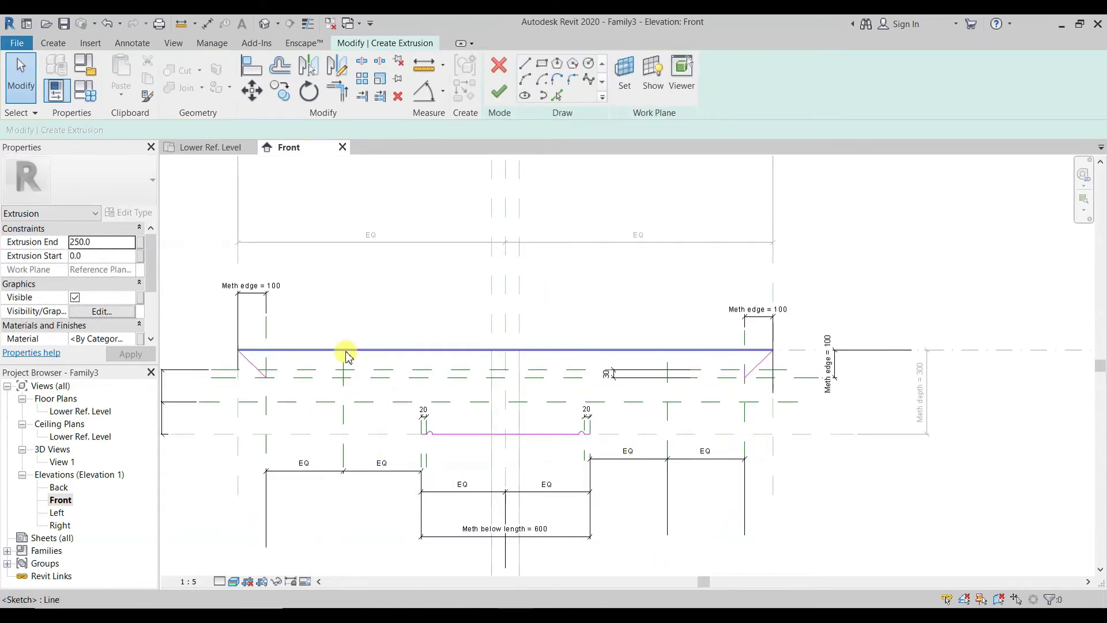
- Sketch start-end-radius arcs from the chamfer's lower end down to the lower line
scroll(222, 371, "up", 2)
scroll(254, 371, "up", 2)
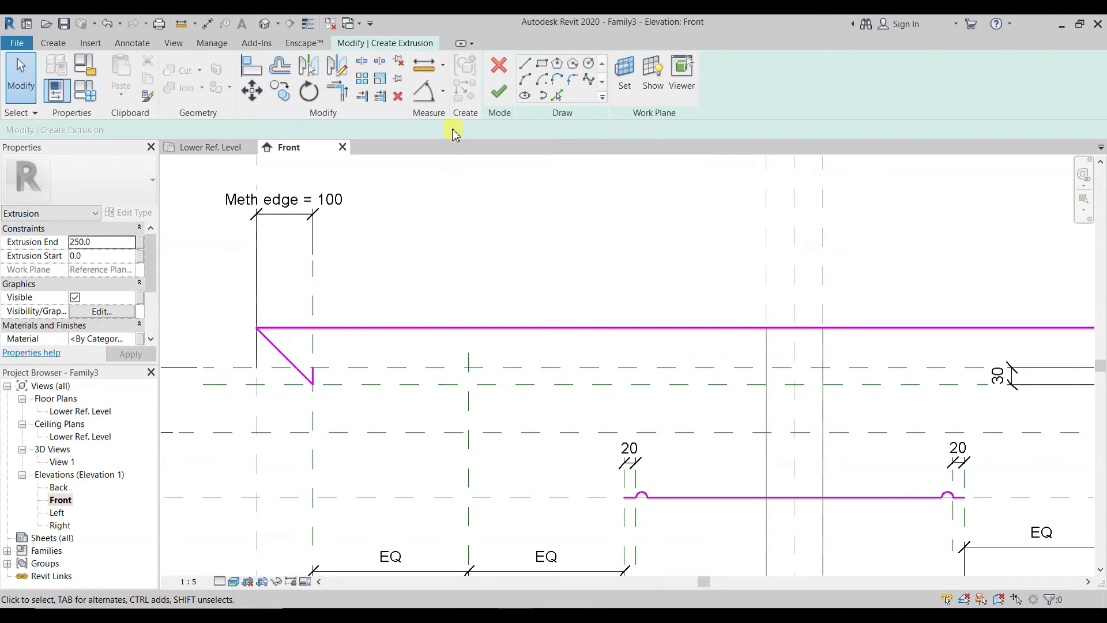
left_click(525, 80)
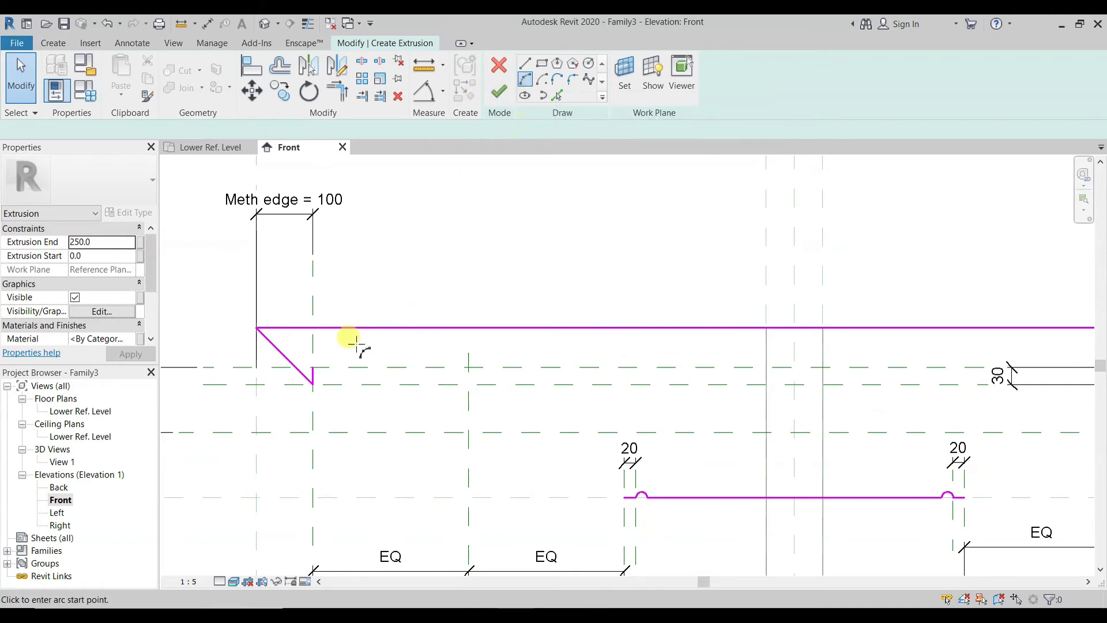
left_click(313, 367)
left_click(468, 432)
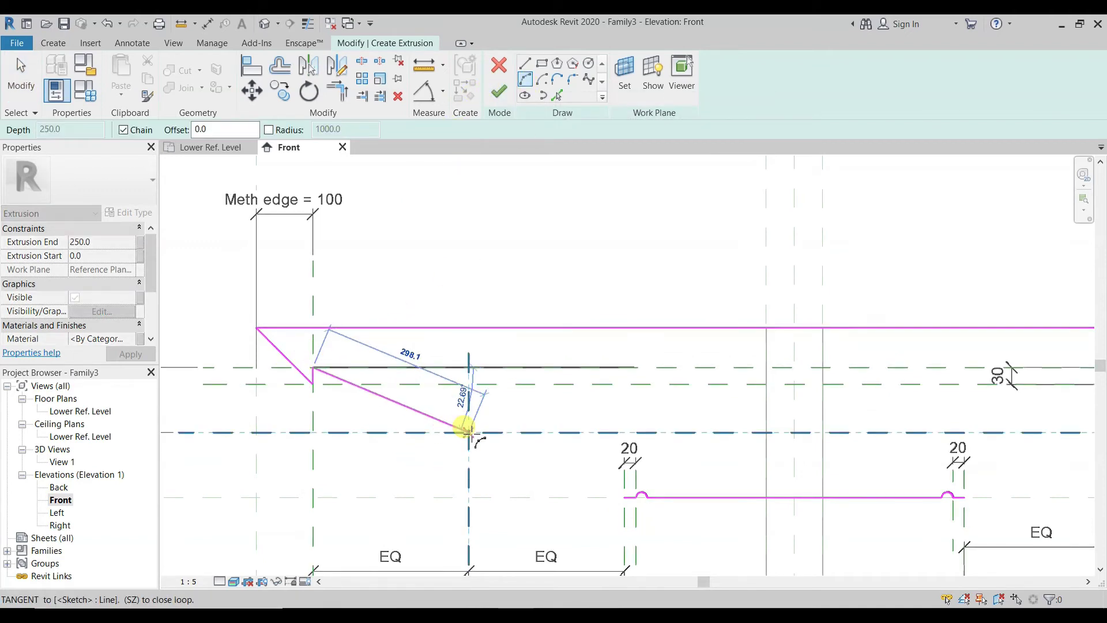
left_click(427, 398)
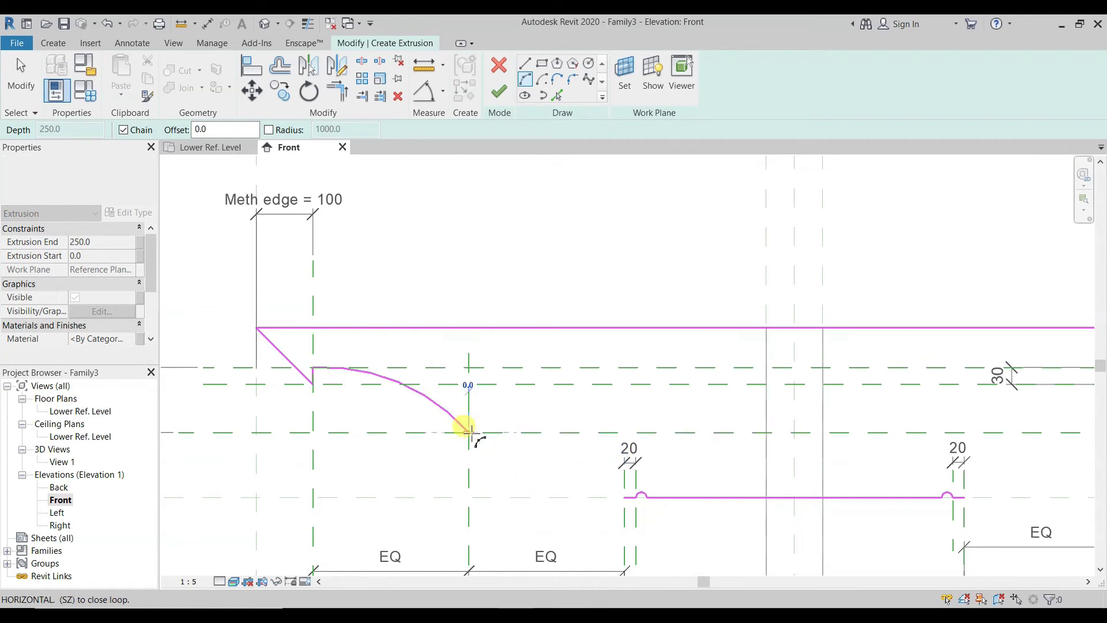
left_click(624, 496)
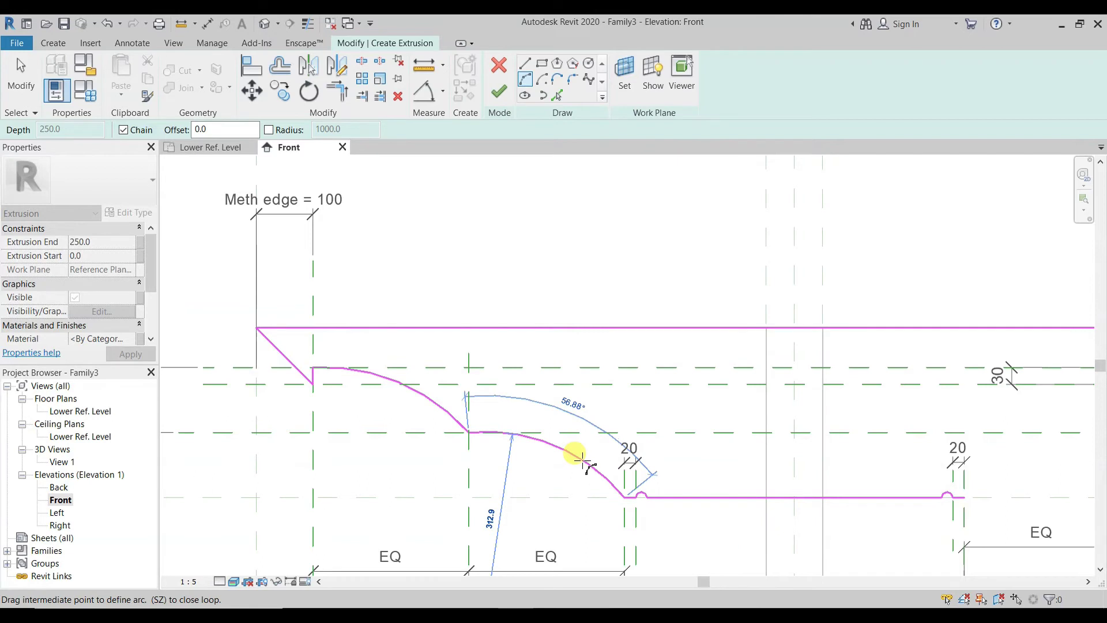
left_click(577, 461)
- Sketch the upper-right and lower-right arcs down to the notch, closing the profile loop
scroll(193, 375, "down", 3)
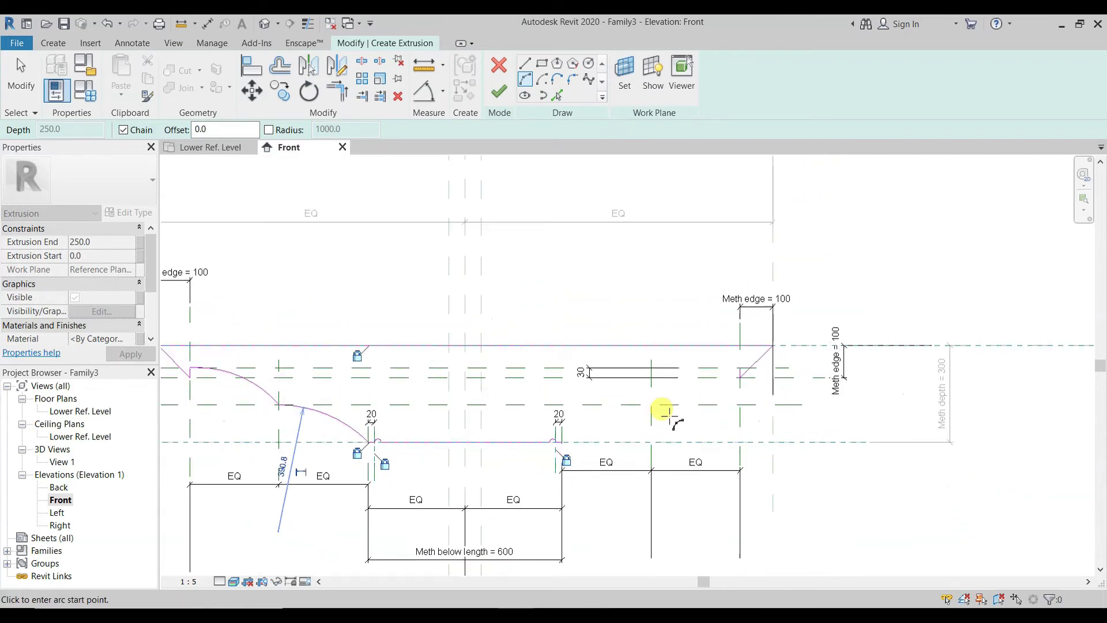
scroll(742, 383, "up", 3)
left_click(799, 314)
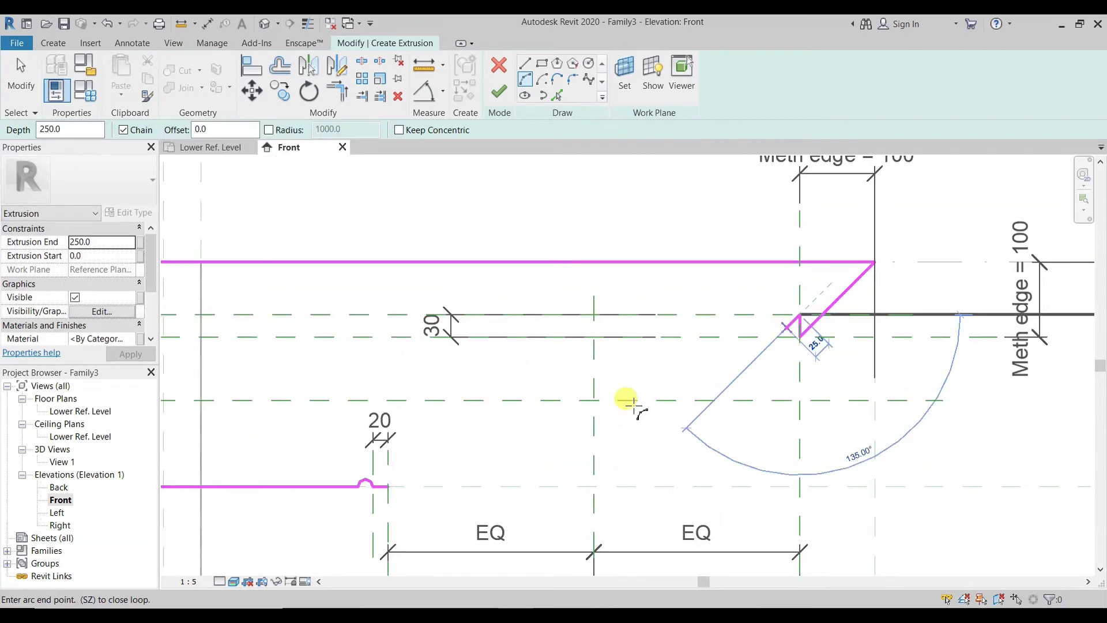
left_click(594, 398)
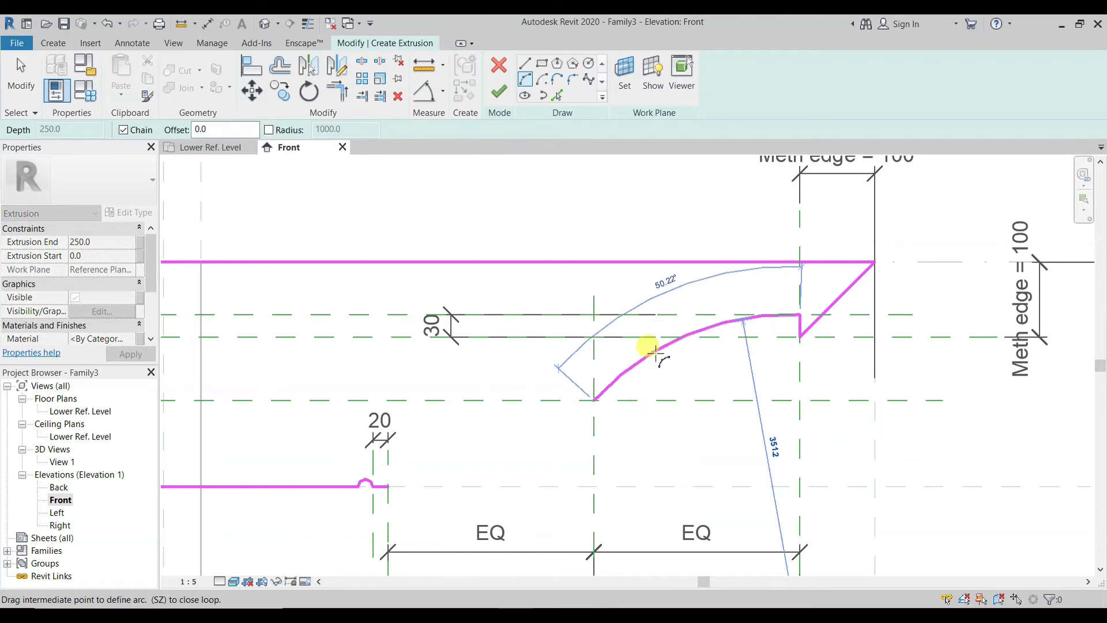
left_click(388, 486)
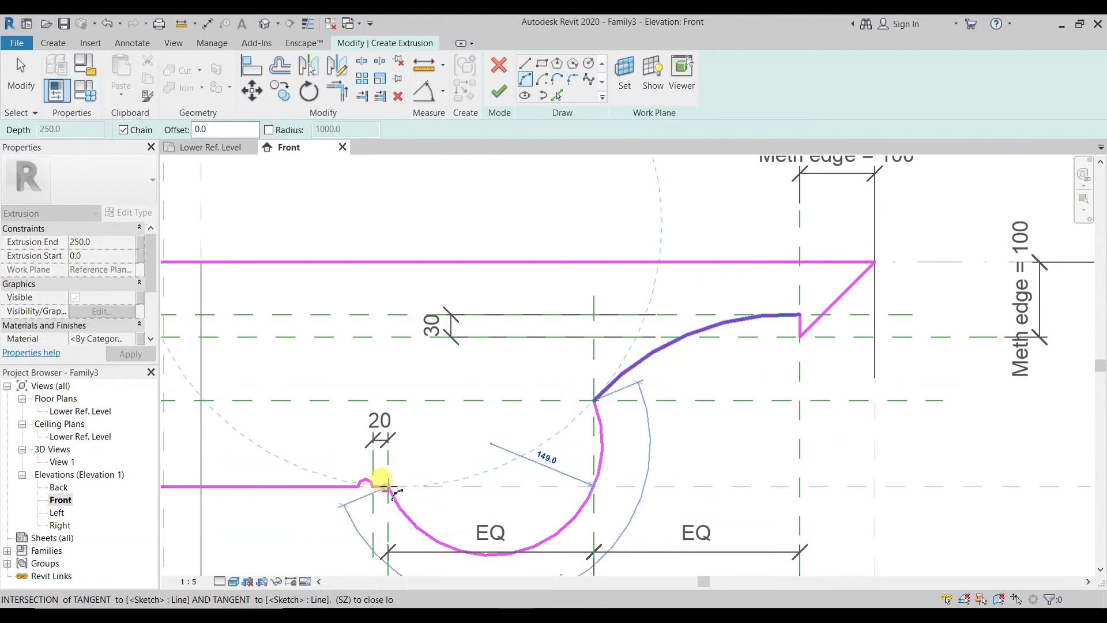
left_click(467, 426)
scroll(709, 420, "down", 2)
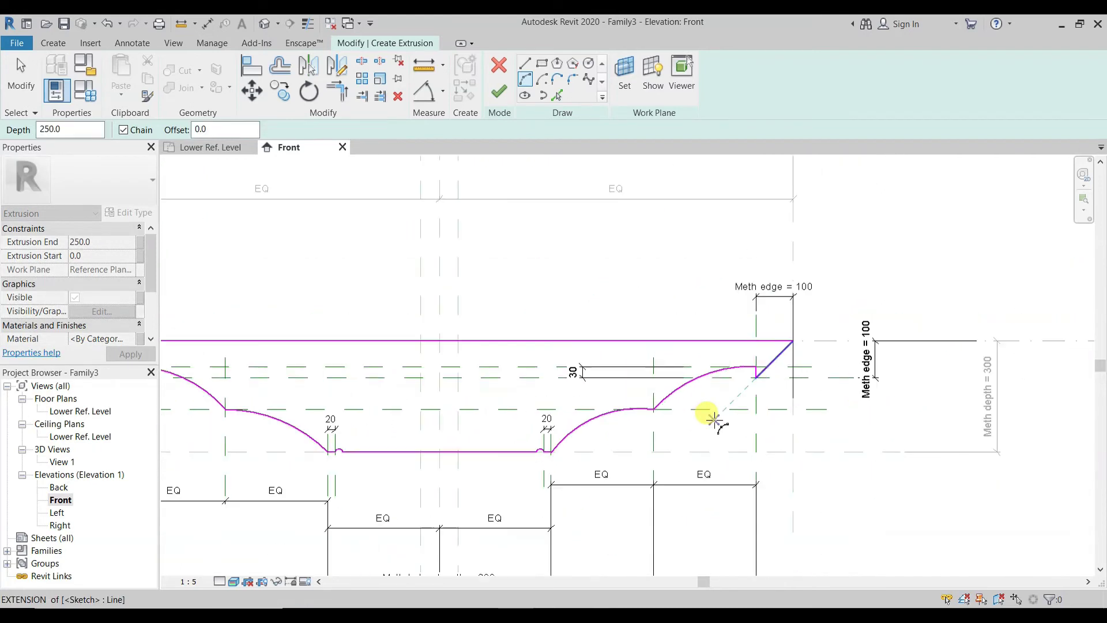
key("Escape")
scroll(317, 415, "down", 2)
- Edit the radius values of the upper-left and lower-left arcs
scroll(450, 398, "up", 4)
scroll(449, 398, "up", 2)
left_click(562, 397)
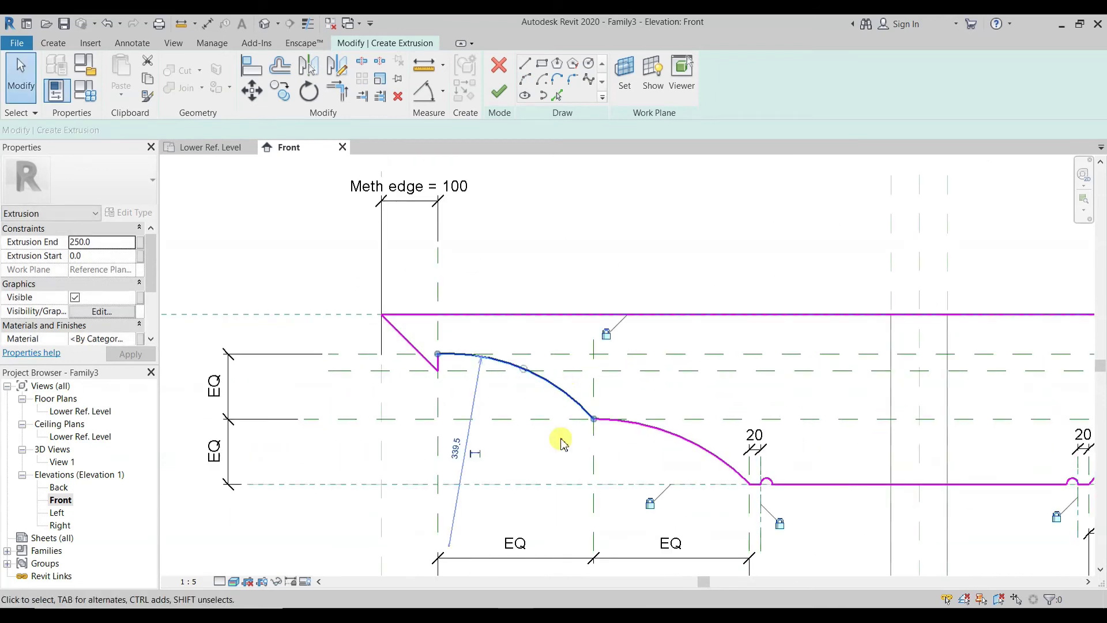
left_click(459, 448)
type("300")
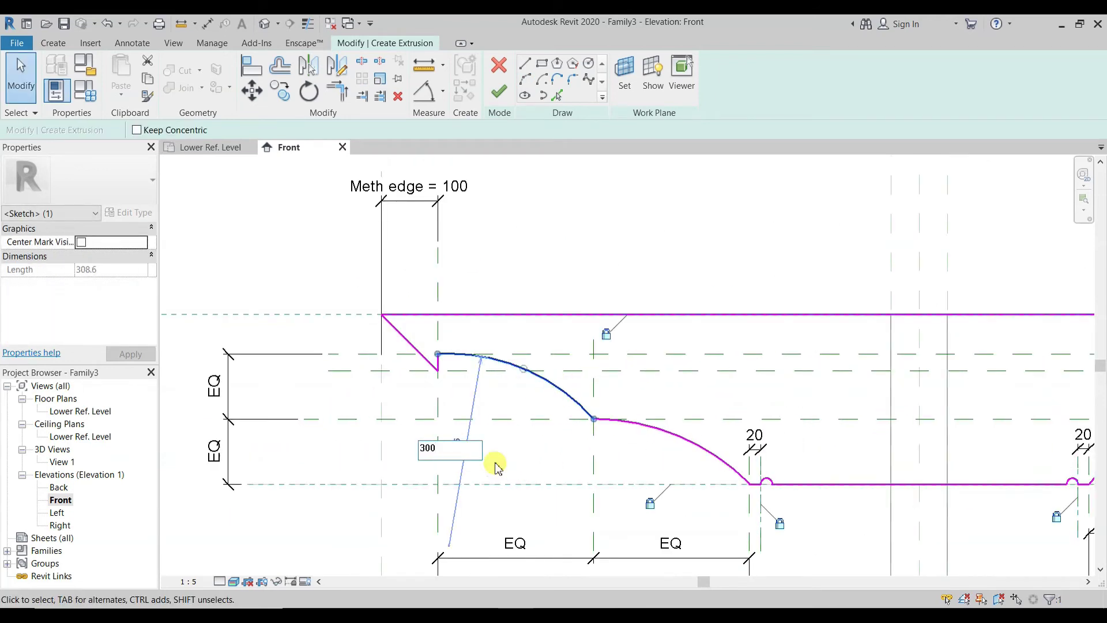
type("300")
key("Return")
key("Escape")
left_click(662, 427)
left_click(608, 526)
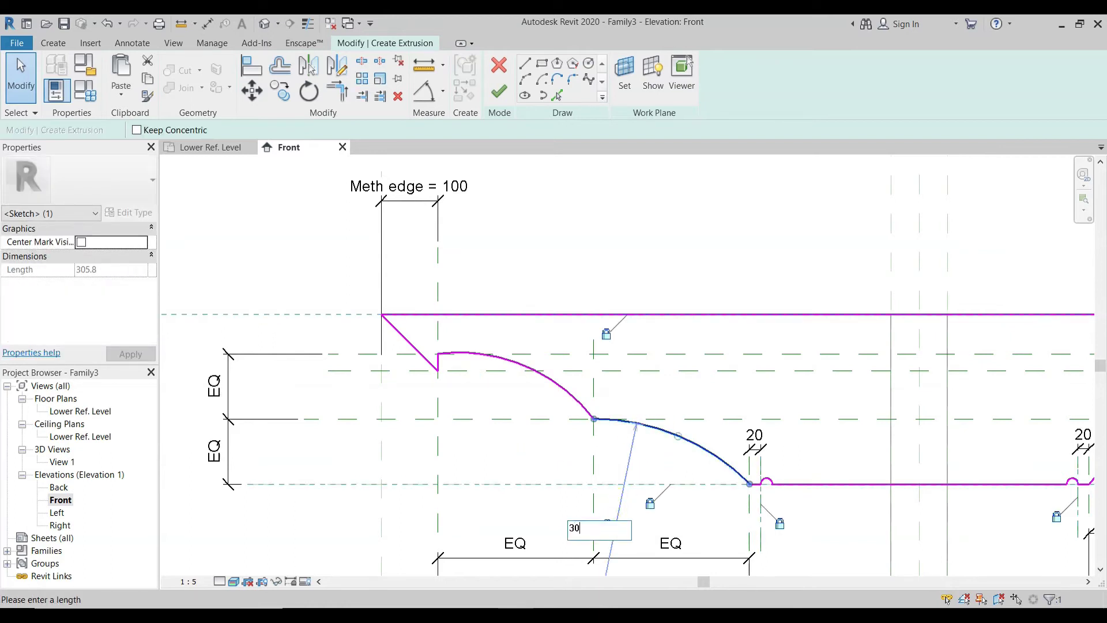
key("Return")
key("Escape")
- Set the upper-right arc's radius to 325
scroll(648, 410, "down", 3)
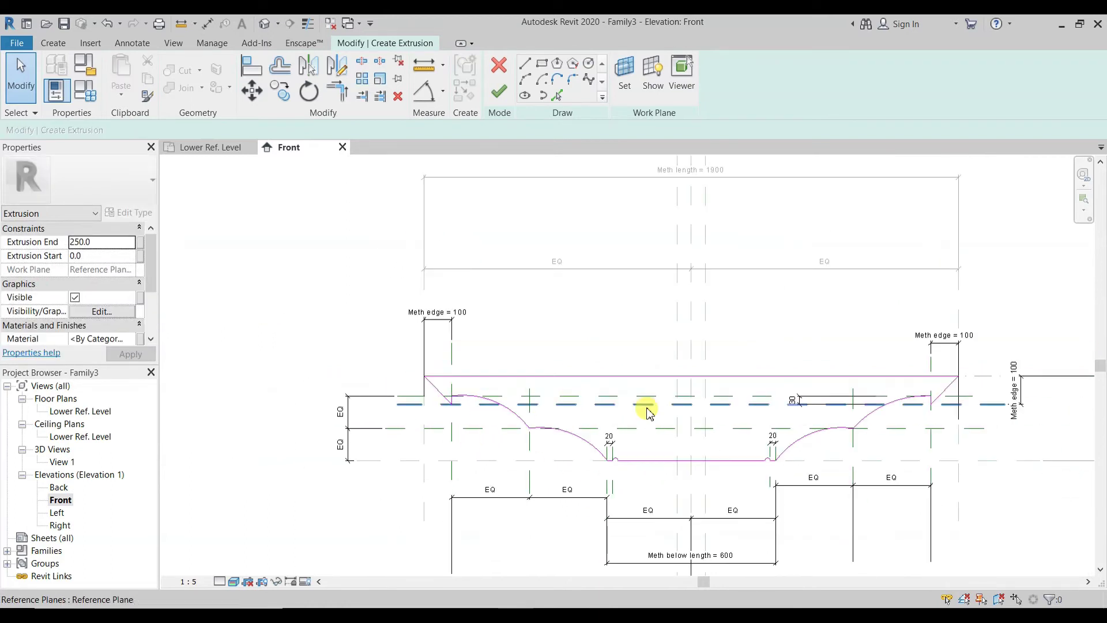
scroll(877, 416, "up", 2)
left_click(876, 417)
scroll(888, 423, "up", 2)
left_click(968, 480)
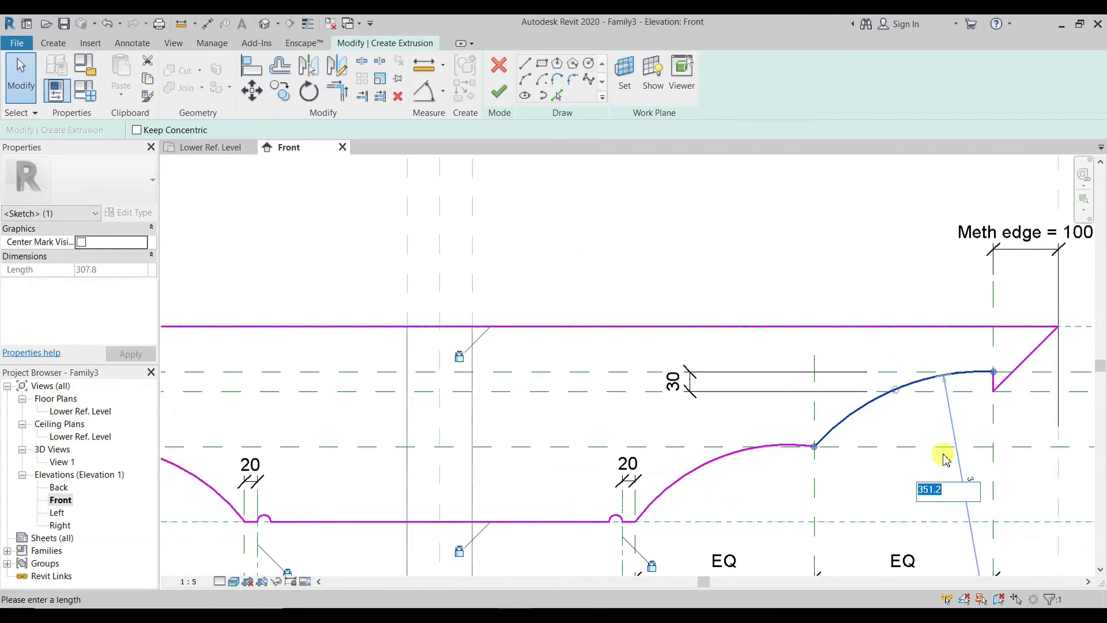
key("Return")
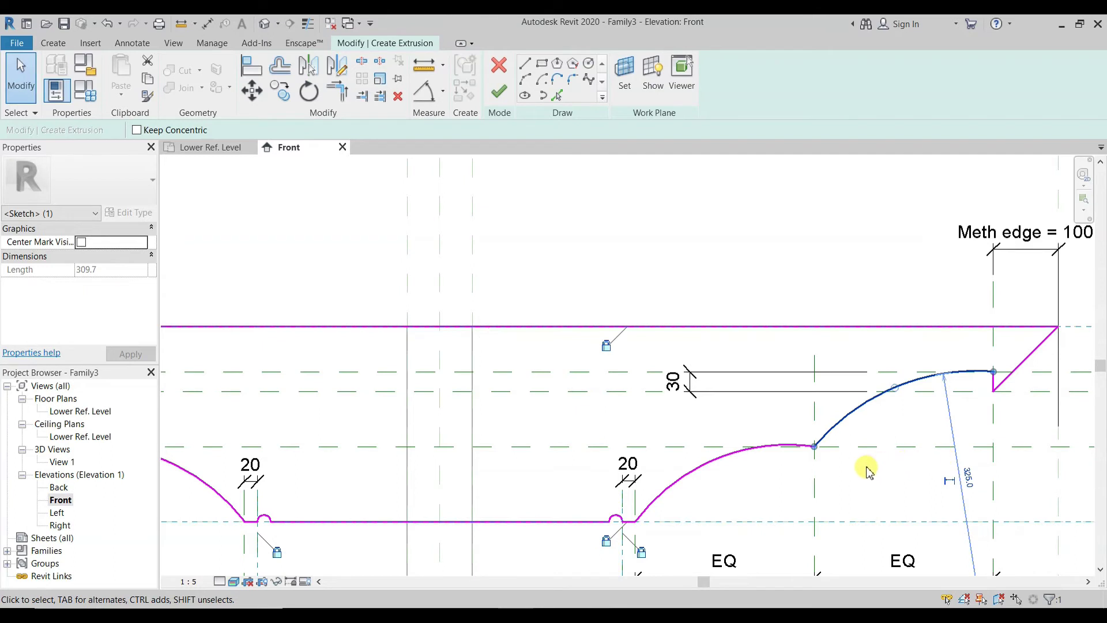
- Set the upper-left, lower-left and lower-right arc radii to 325
scroll(868, 472, "down", 2)
left_click(312, 437)
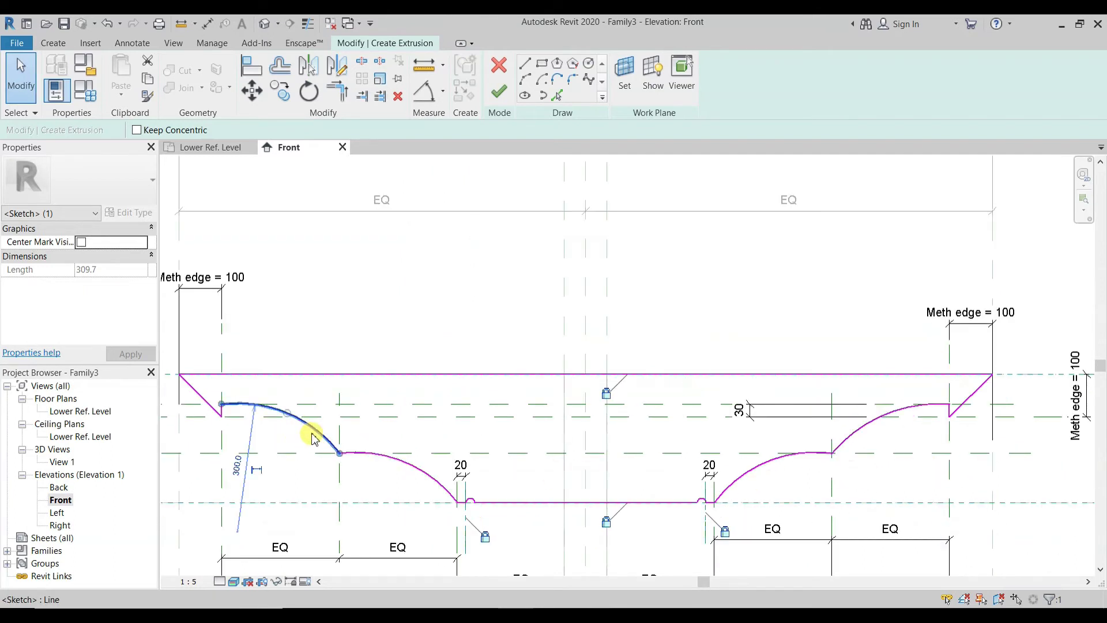
left_click(238, 469)
key("Return")
left_click(421, 466)
left_click(356, 510)
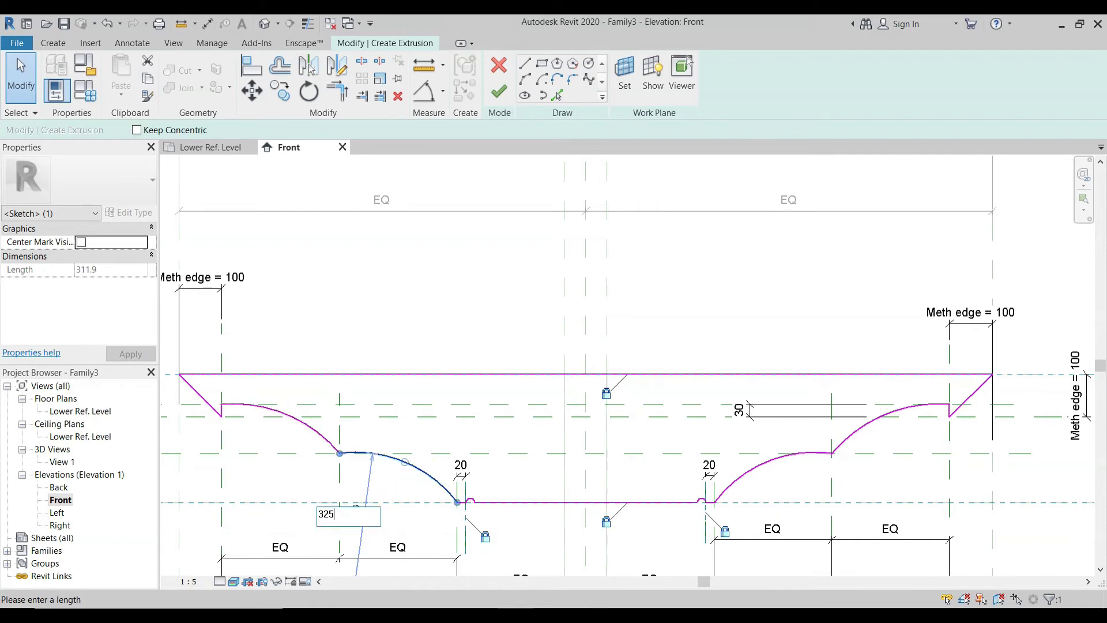
key("Return")
left_click(790, 458)
left_click(818, 512)
type("325")
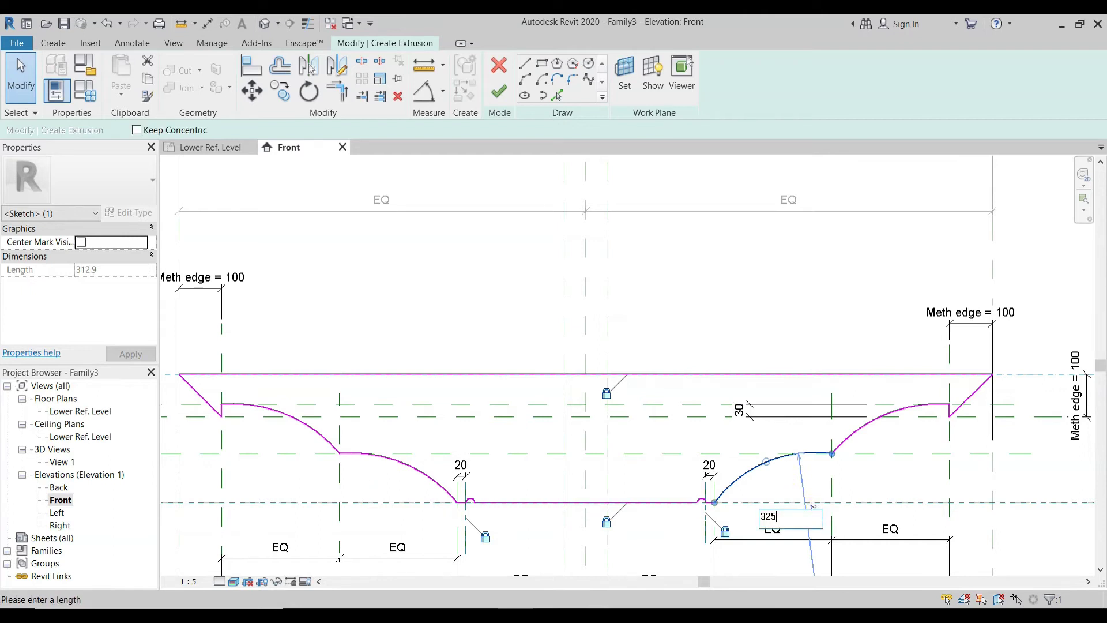
key("Return")
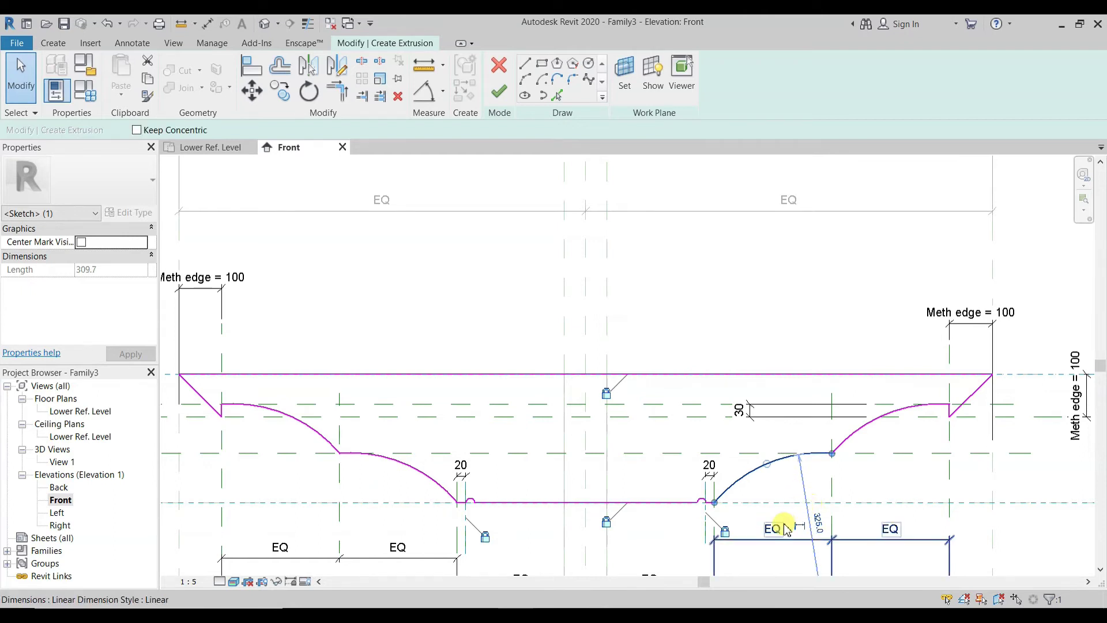
- Make the upper-left and lower arcs' 325 radius dimensions permanent
left_click(671, 321)
scroll(671, 326, "down", 4)
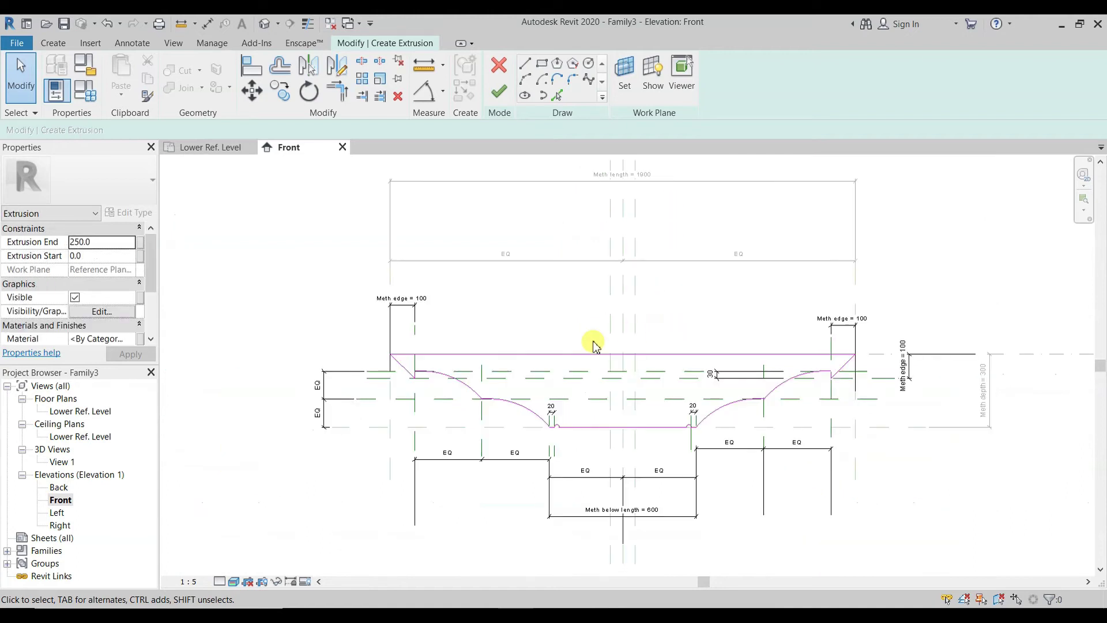
scroll(387, 384, "up", 3)
scroll(371, 274, "down", 2)
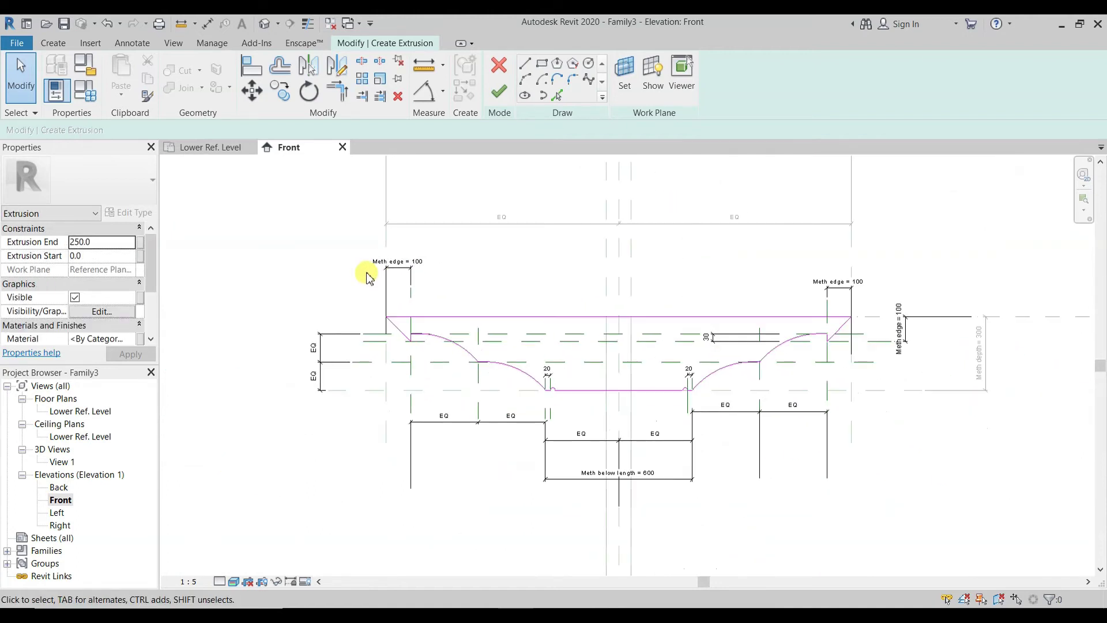
scroll(551, 286, "up", 1)
scroll(519, 323, "up", 1)
scroll(438, 375, "up", 1)
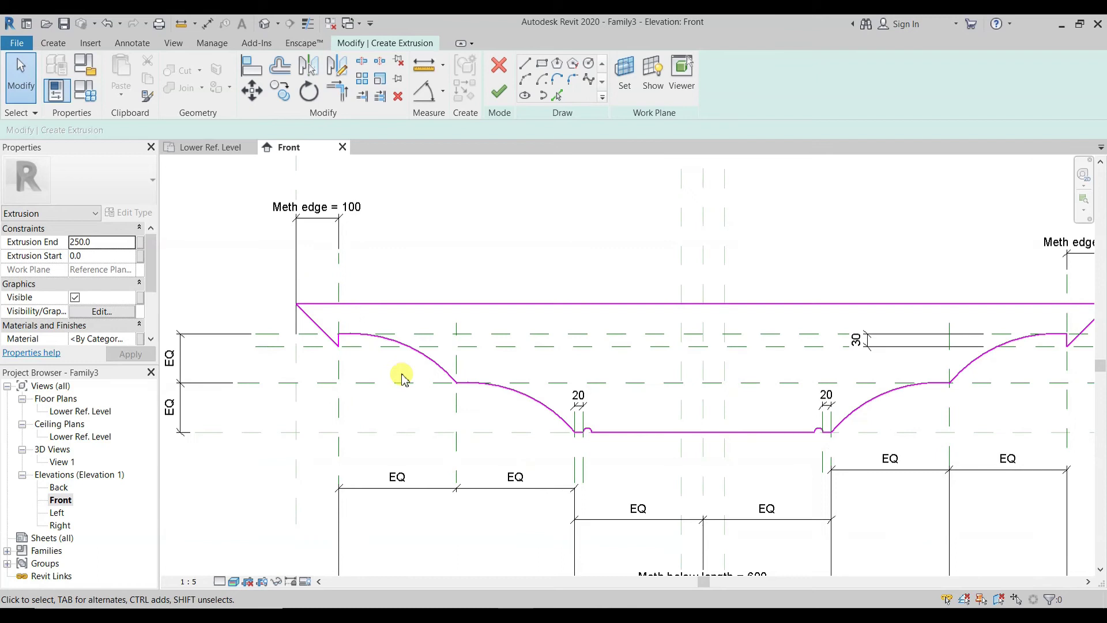
left_click(415, 355)
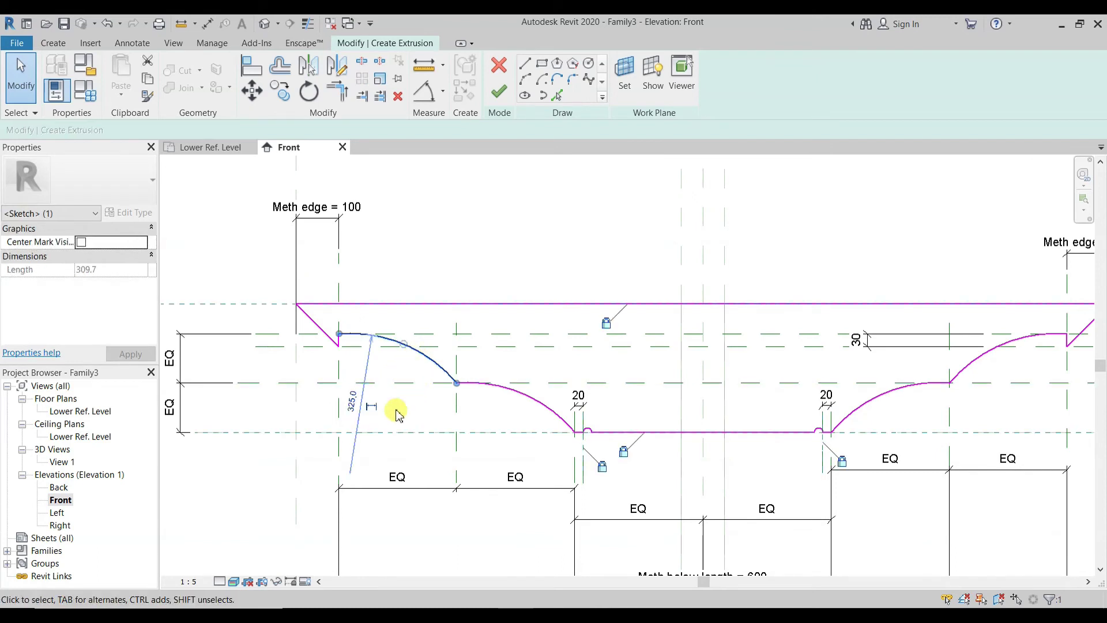
left_click(369, 406)
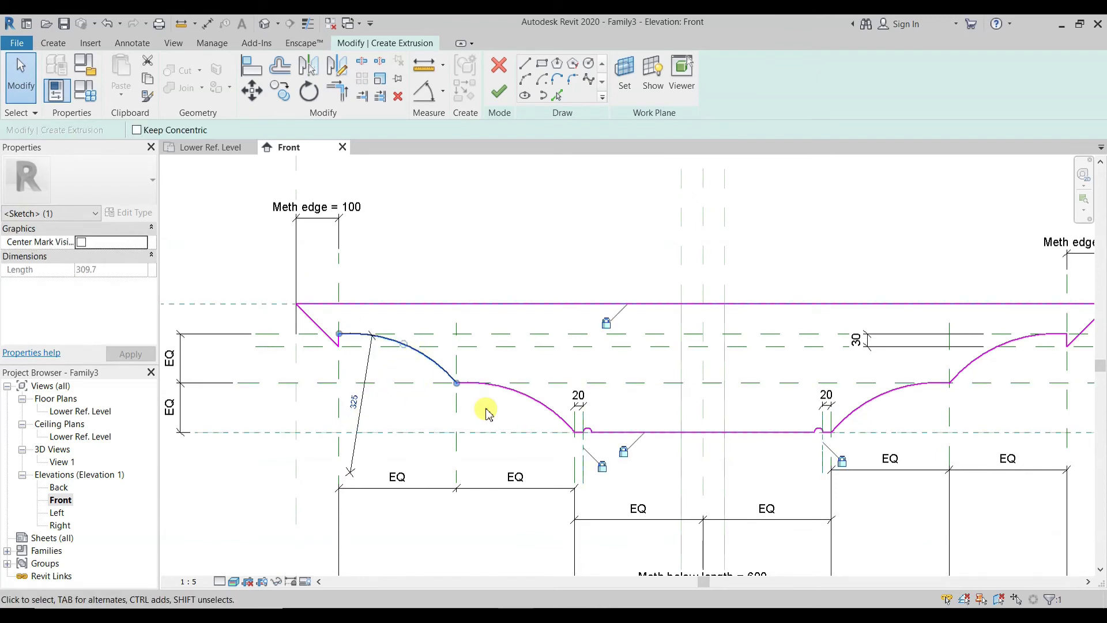
left_click(515, 413)
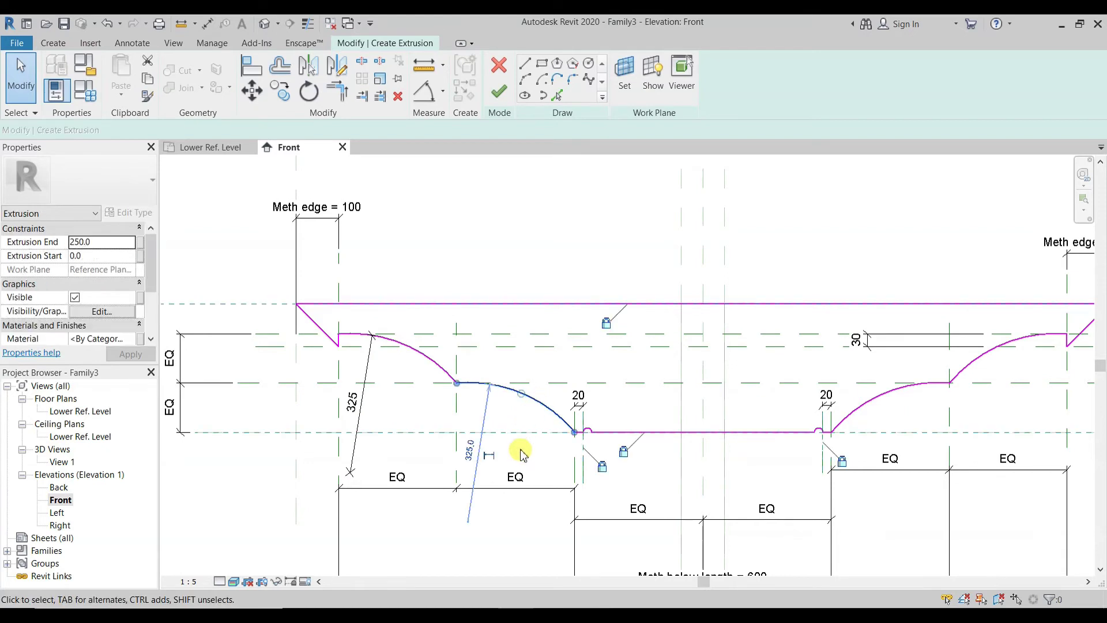
scroll(563, 422, "down", 2)
scroll(771, 421, "up", 1)
left_click(773, 410)
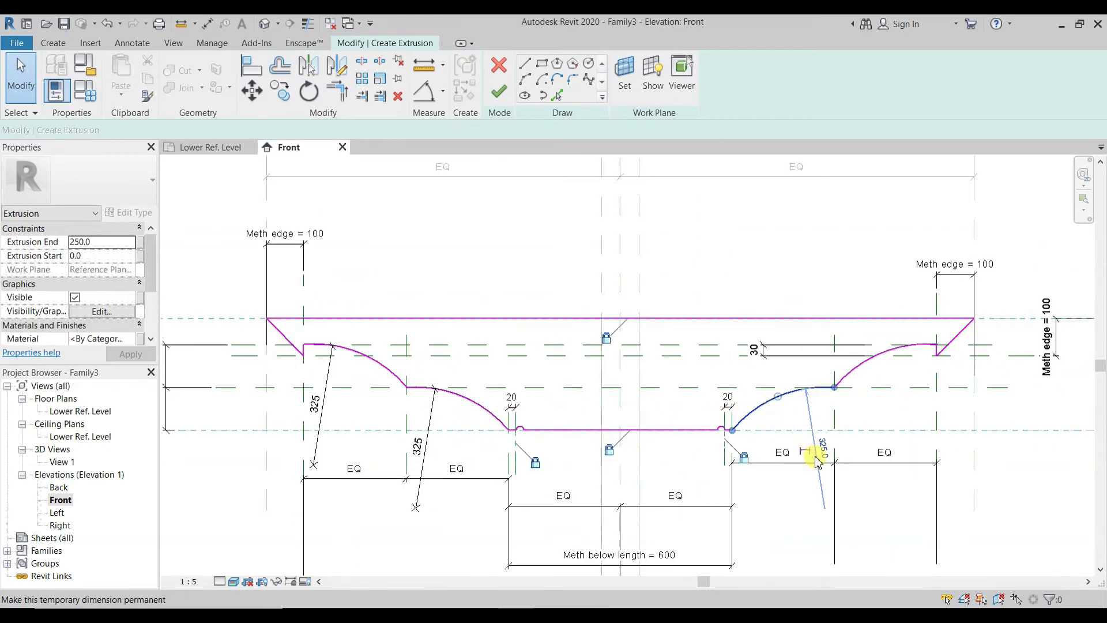
left_click(865, 369)
- Make the upper-right radius dimension permanent and label it with a new Meth arc radius parameter
left_click(905, 408)
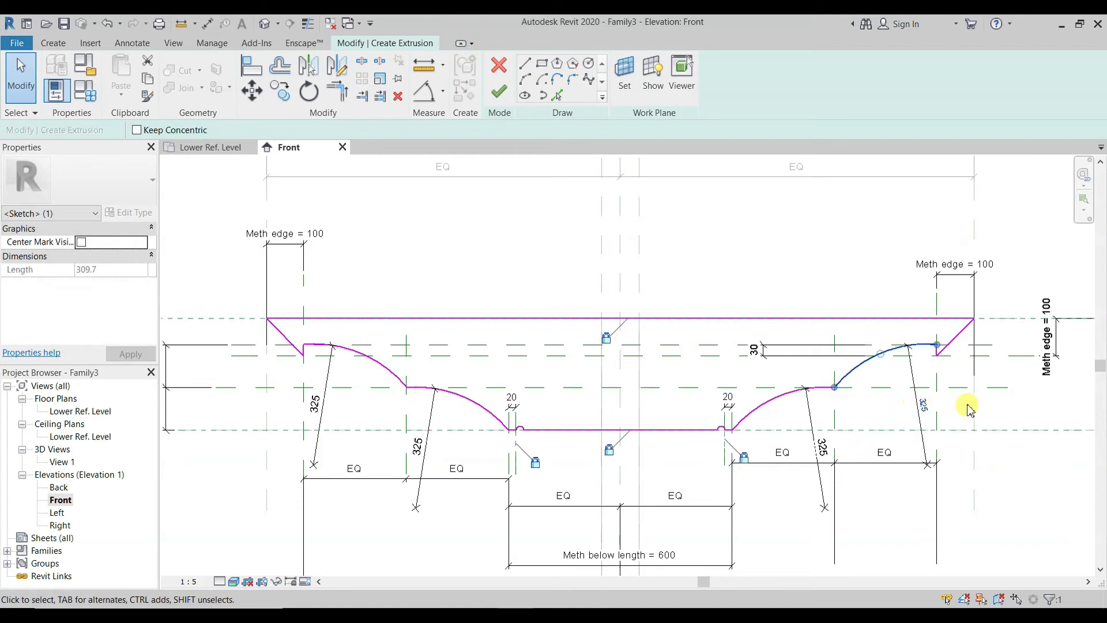
left_click(920, 399)
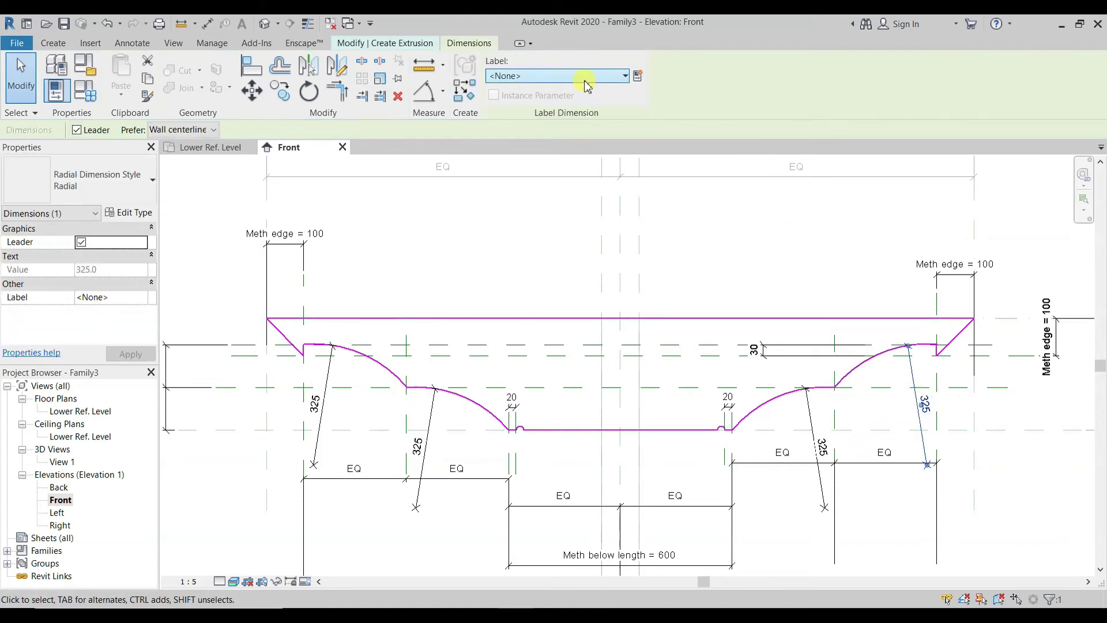
left_click(637, 75)
type("Meth arc radius")
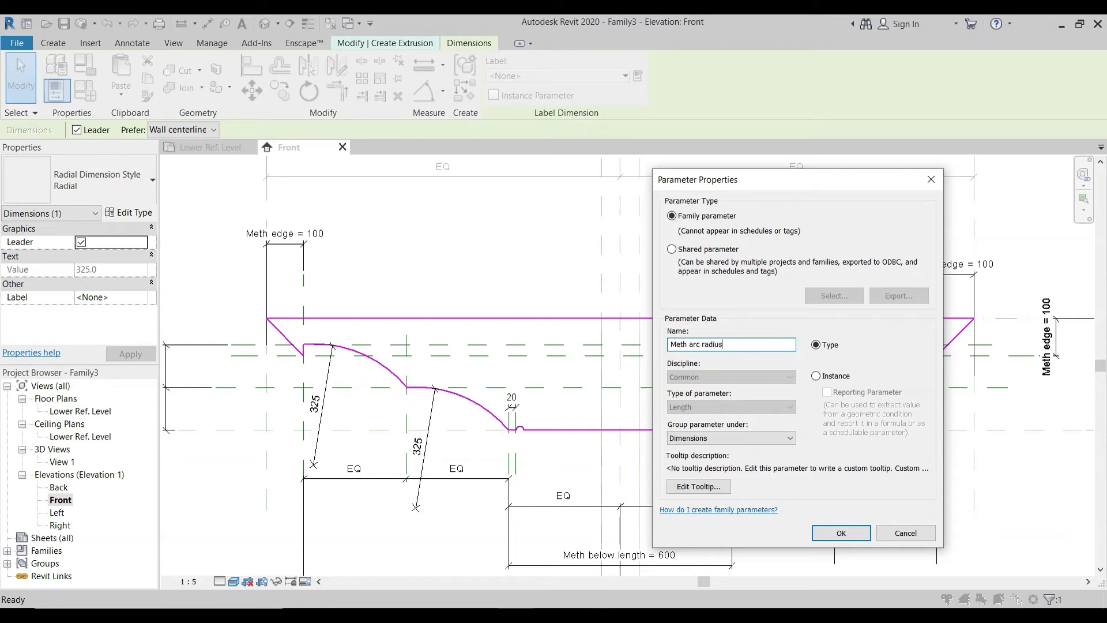
left_click(827, 538)
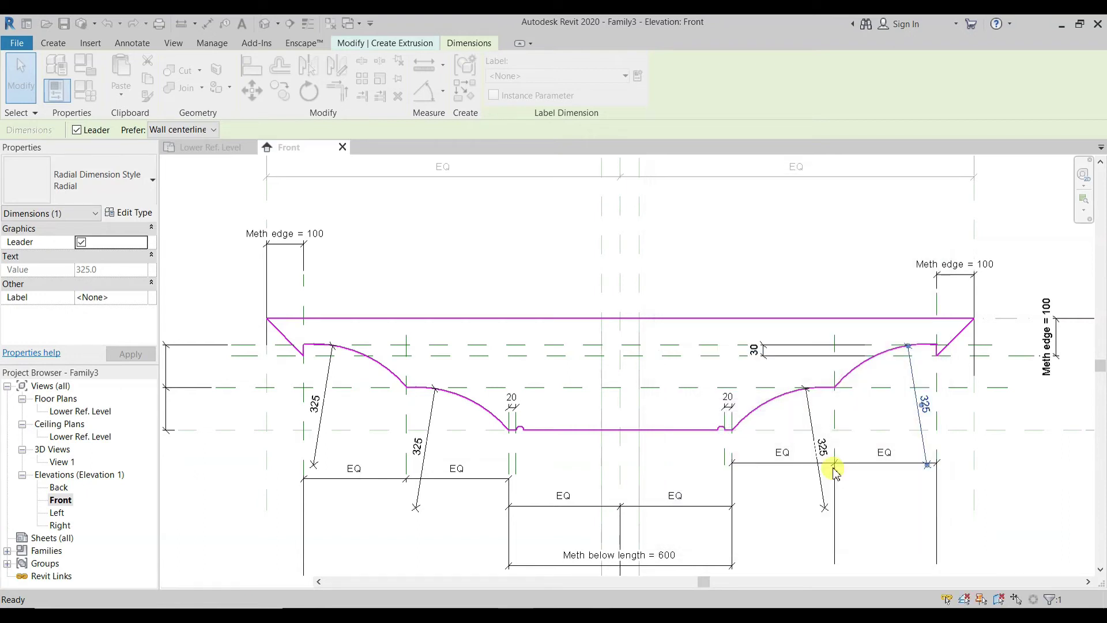
scroll(853, 418, "up", 3)
key("Escape")
- Label the lower-right and middle-left radius dimensions with Meth arc radius
left_click(803, 403)
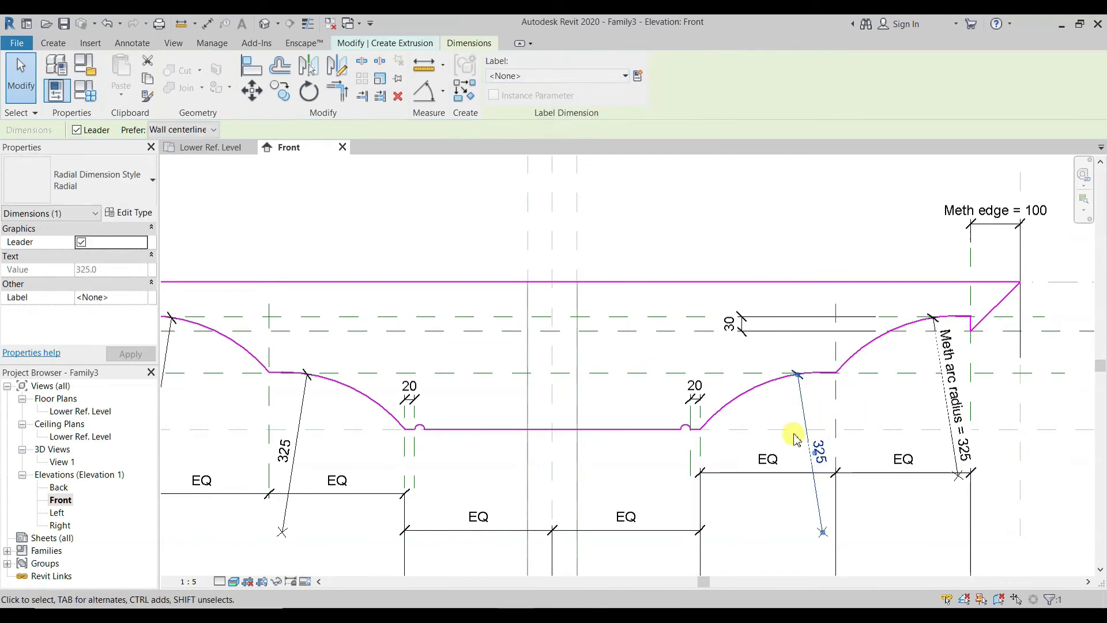
left_click(562, 77)
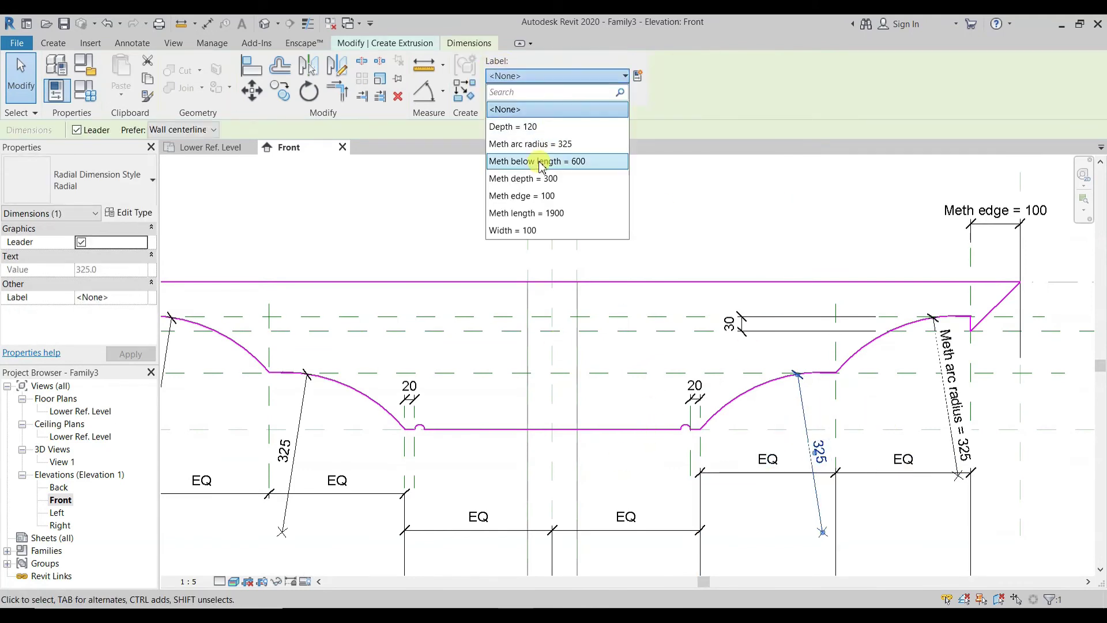
left_click(545, 144)
scroll(725, 360, "down", 2)
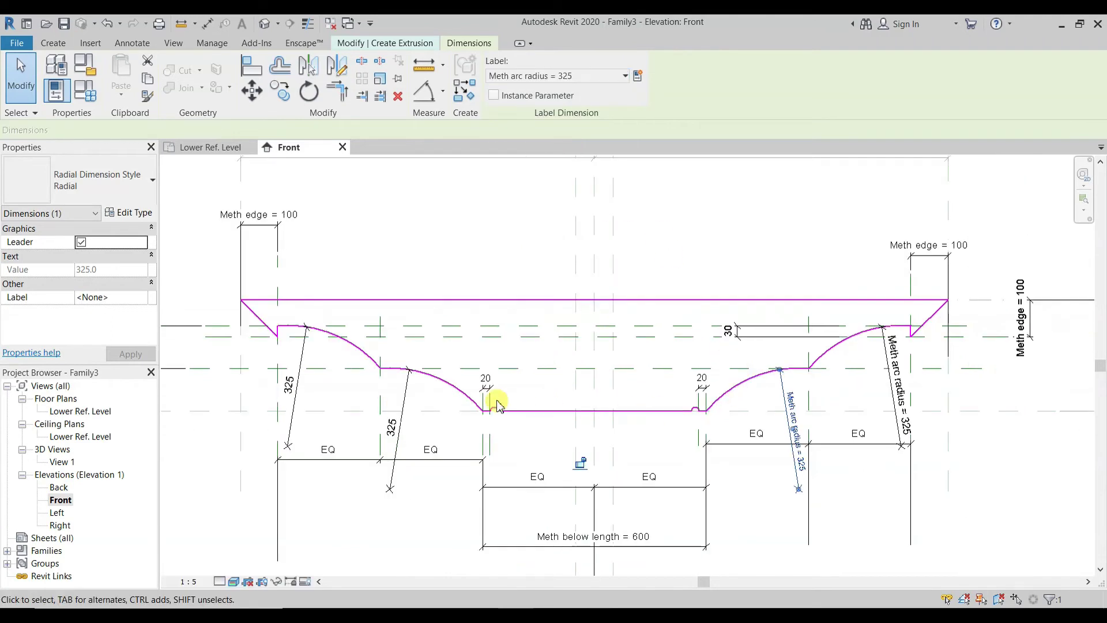
left_click(397, 421)
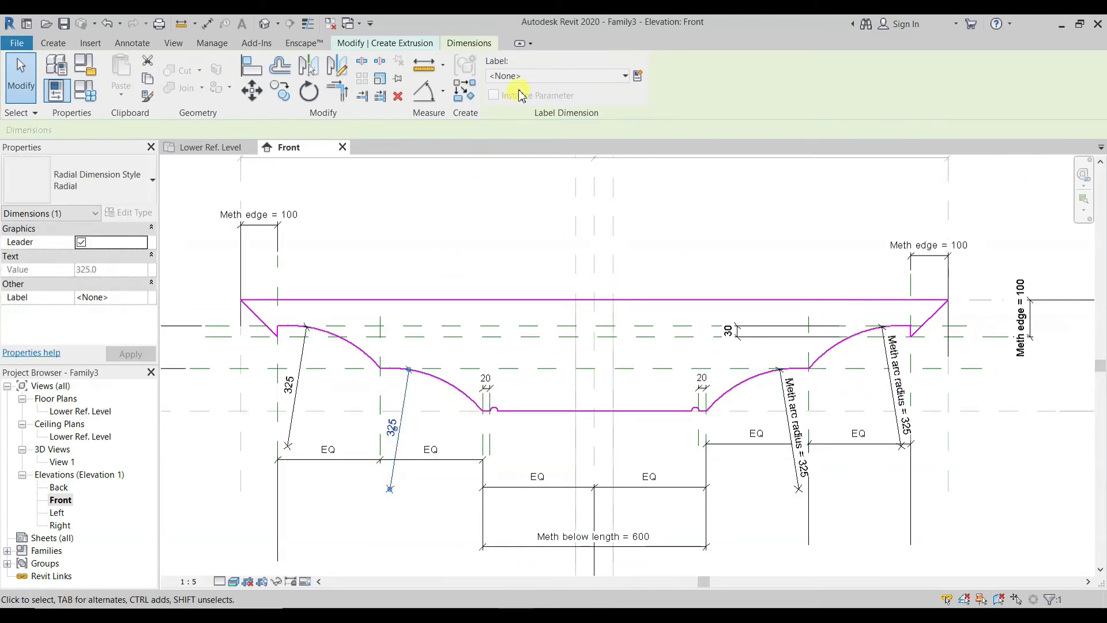
left_click(528, 76)
scroll(528, 115, "up", 1)
left_click(340, 385)
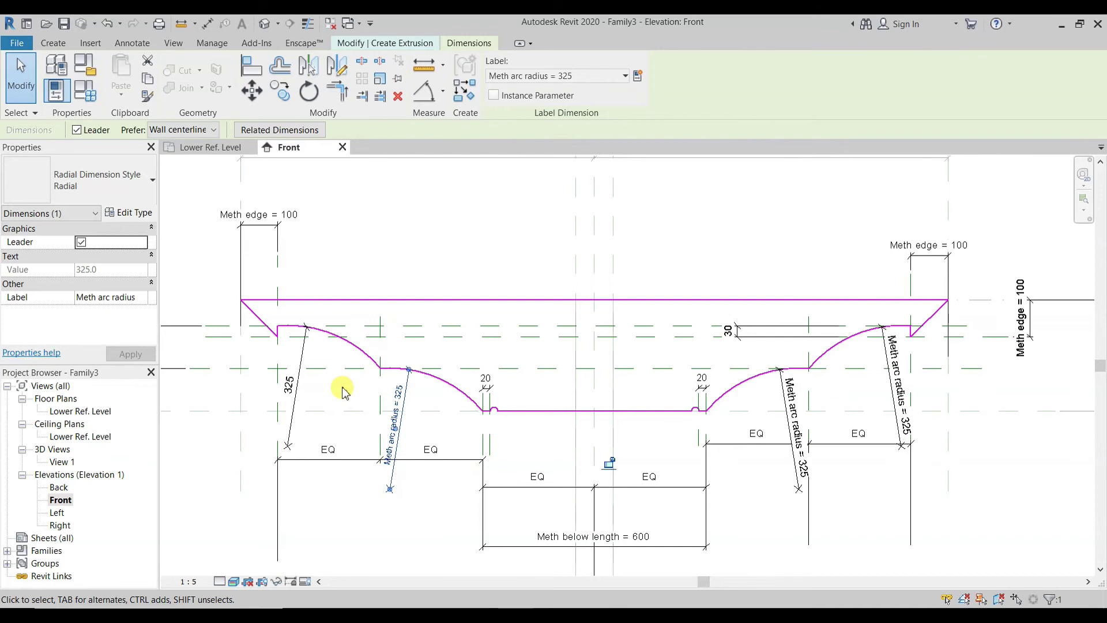
left_click(307, 402)
- Label the remaining left radius dimension with Meth arc radius
left_click(292, 382)
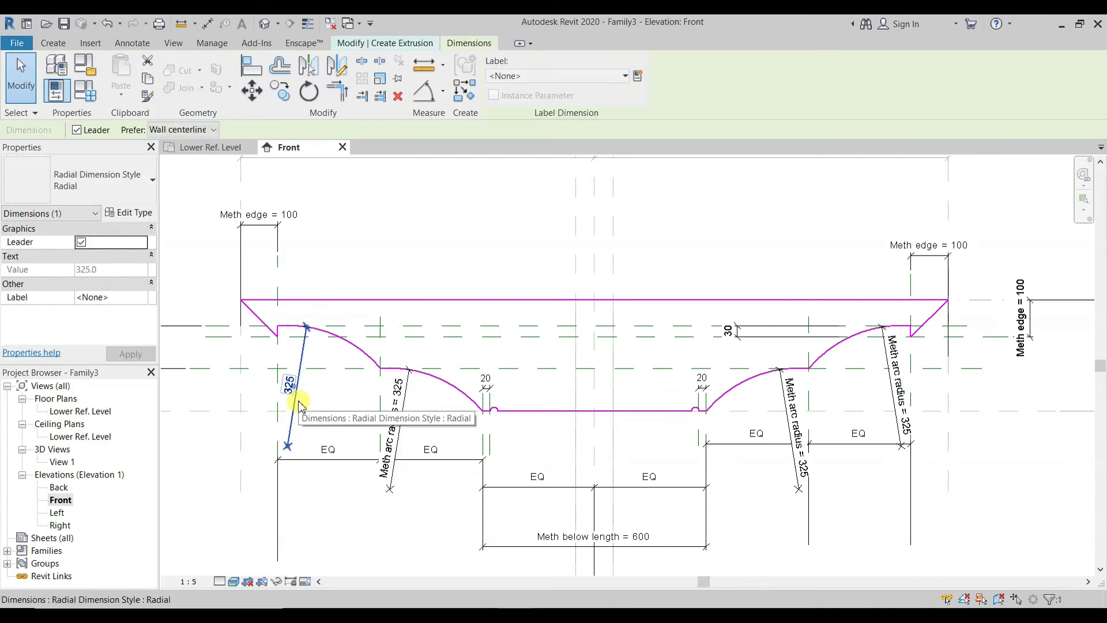
left_click(530, 77)
left_click(533, 144)
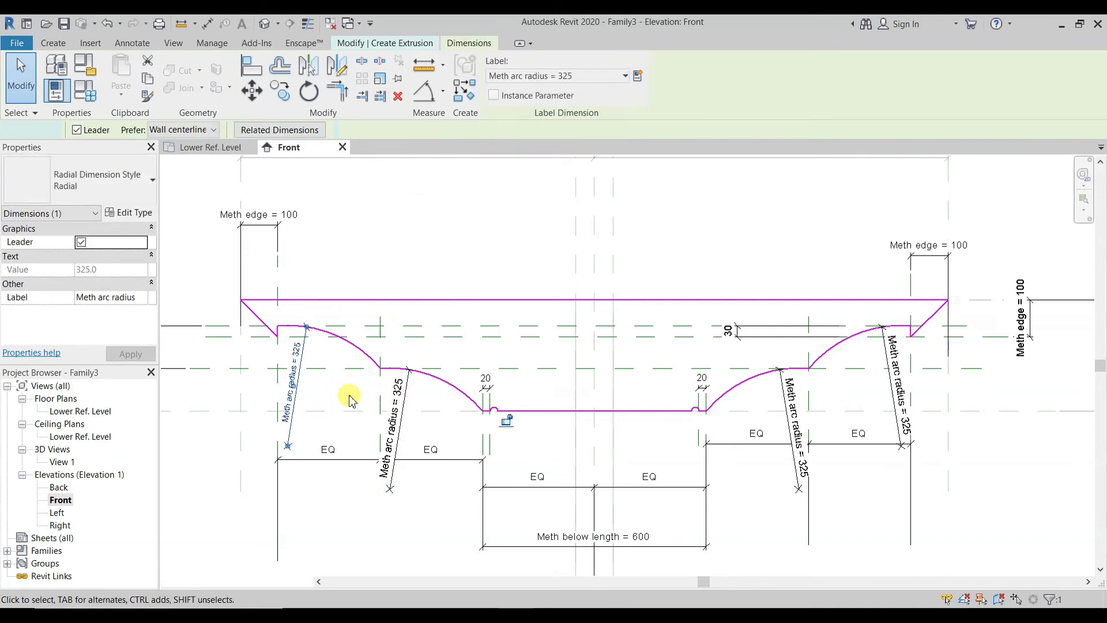
left_click(280, 357)
scroll(279, 358, "up", 2)
scroll(279, 358, "up", 1)
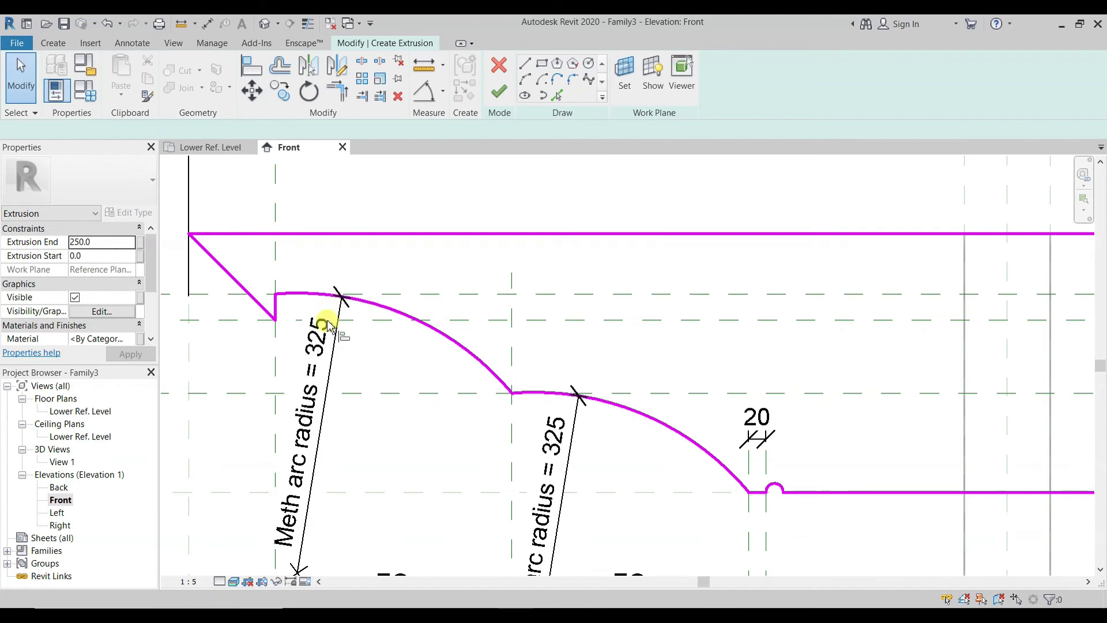
- Align the left sketch edge and upper arc's top line to their reference planes and lock them
key("a")
key("l")
left_click(274, 364)
left_click(278, 315)
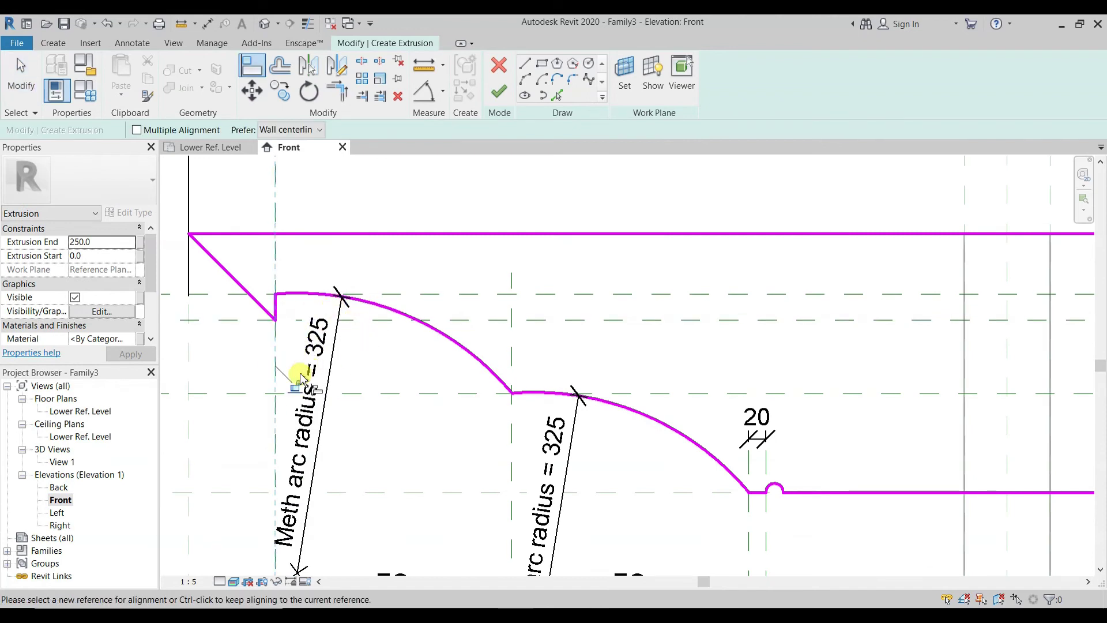
scroll(450, 362, "down", 1)
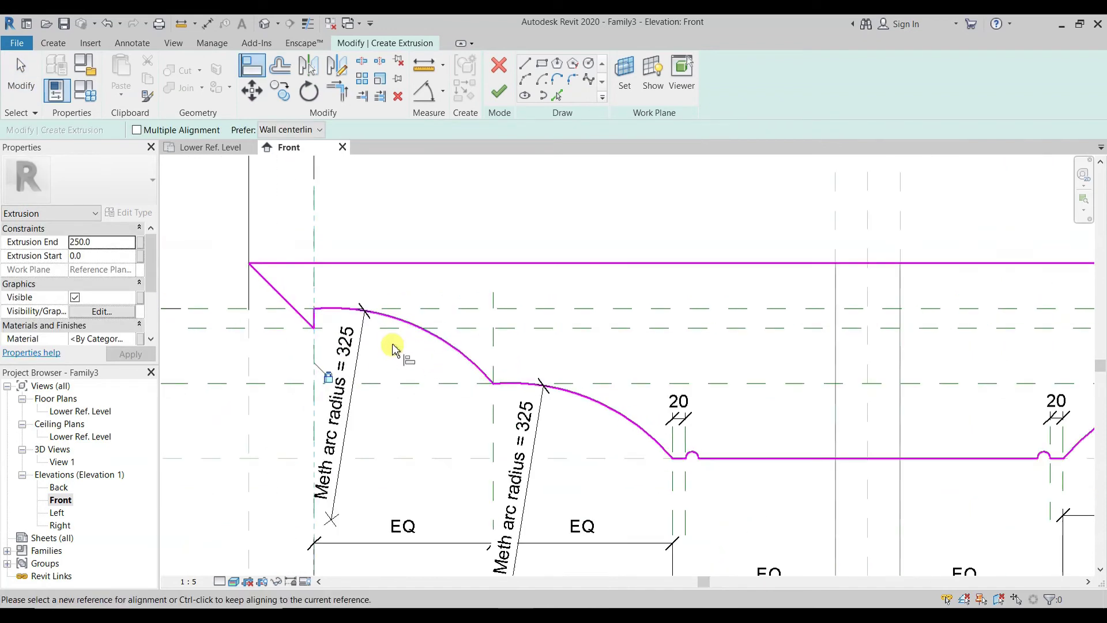
scroll(396, 346, "up", 1)
left_click(340, 290)
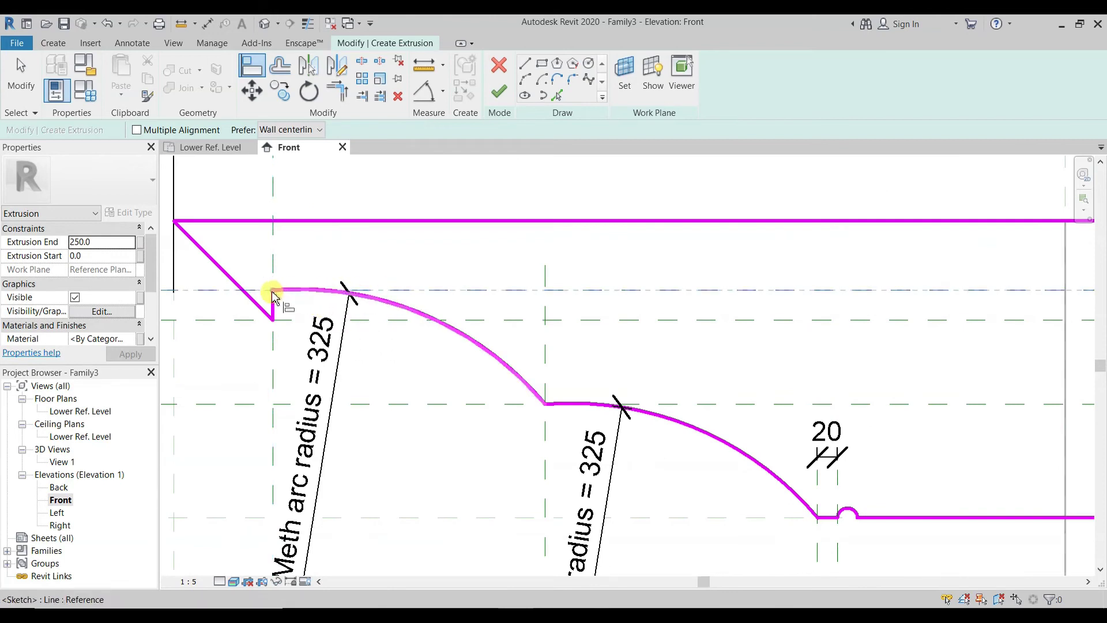
left_click(273, 294)
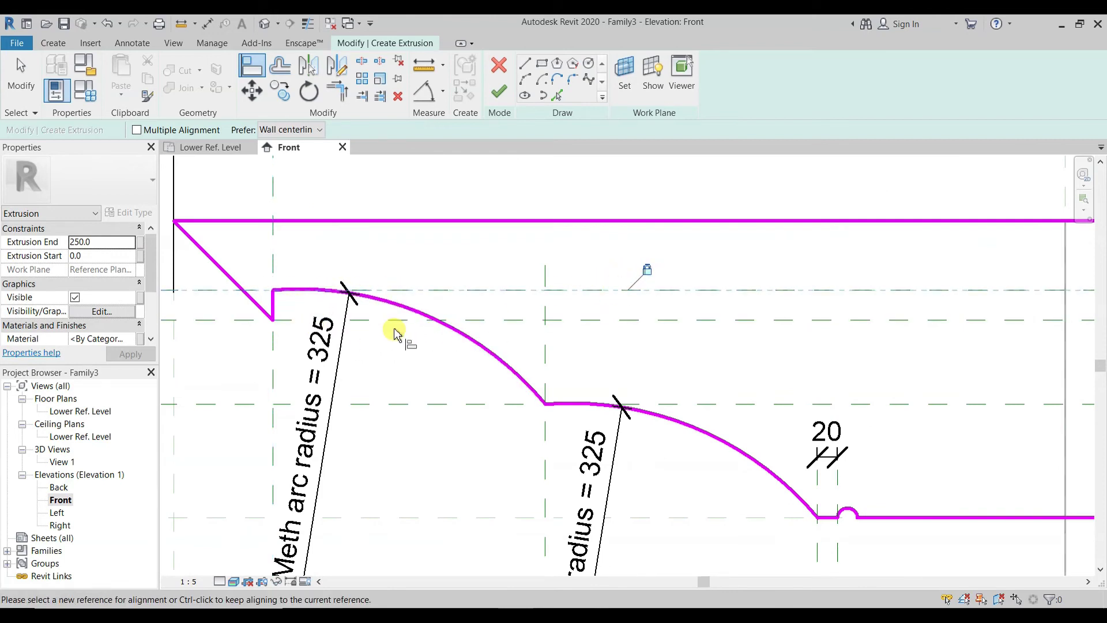
left_click(276, 367)
left_click(274, 300)
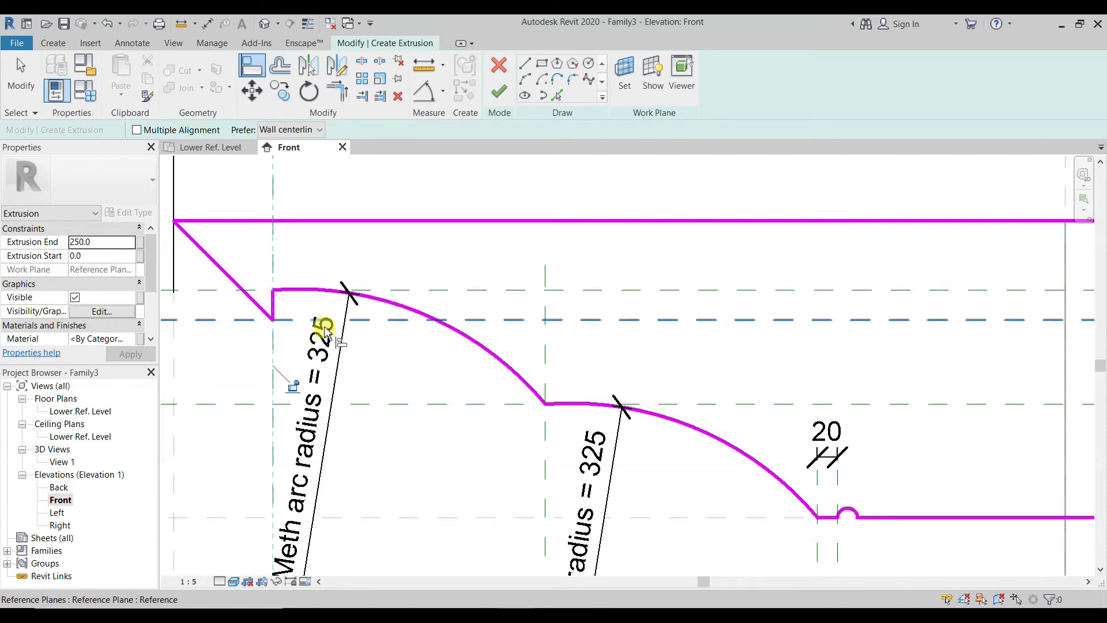
middle_click_drag(437, 349, 421, 330)
- Align the middle and lower arc ends to their vertical and horizontal reference planes
left_click(531, 415)
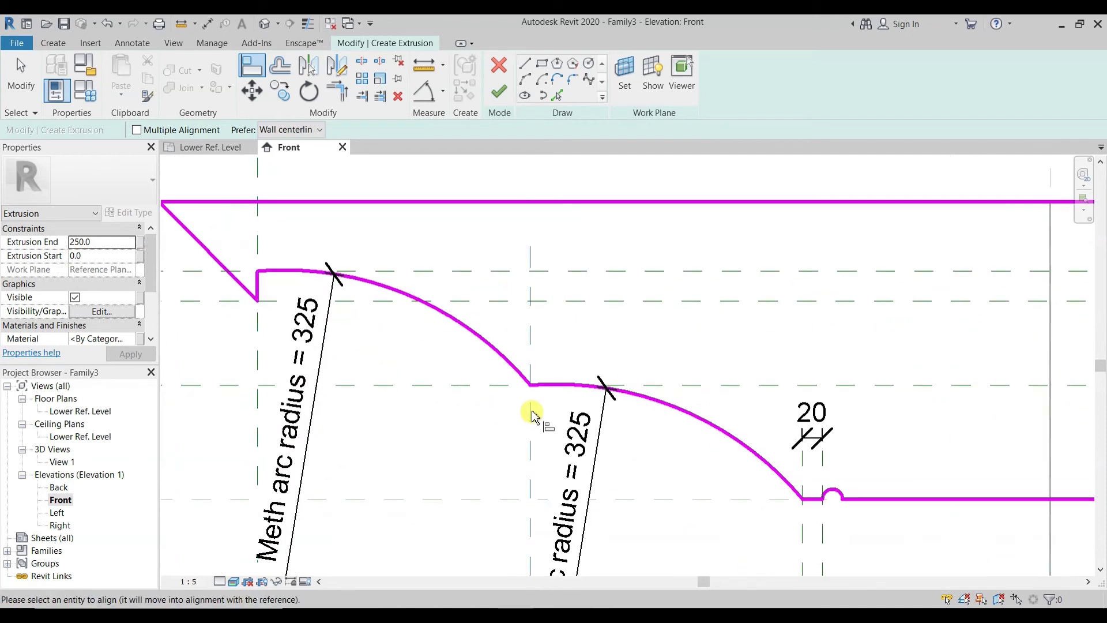
left_click(526, 386)
left_click(663, 383)
left_click(528, 385)
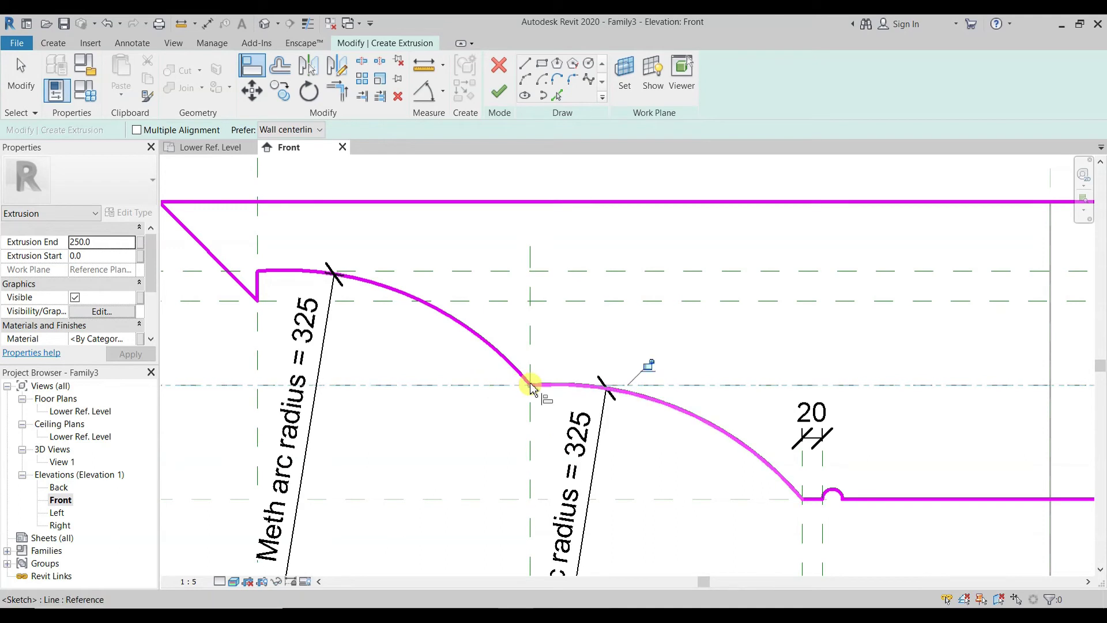
scroll(577, 329, "down", 2)
scroll(655, 424, "up", 1)
left_click(646, 381)
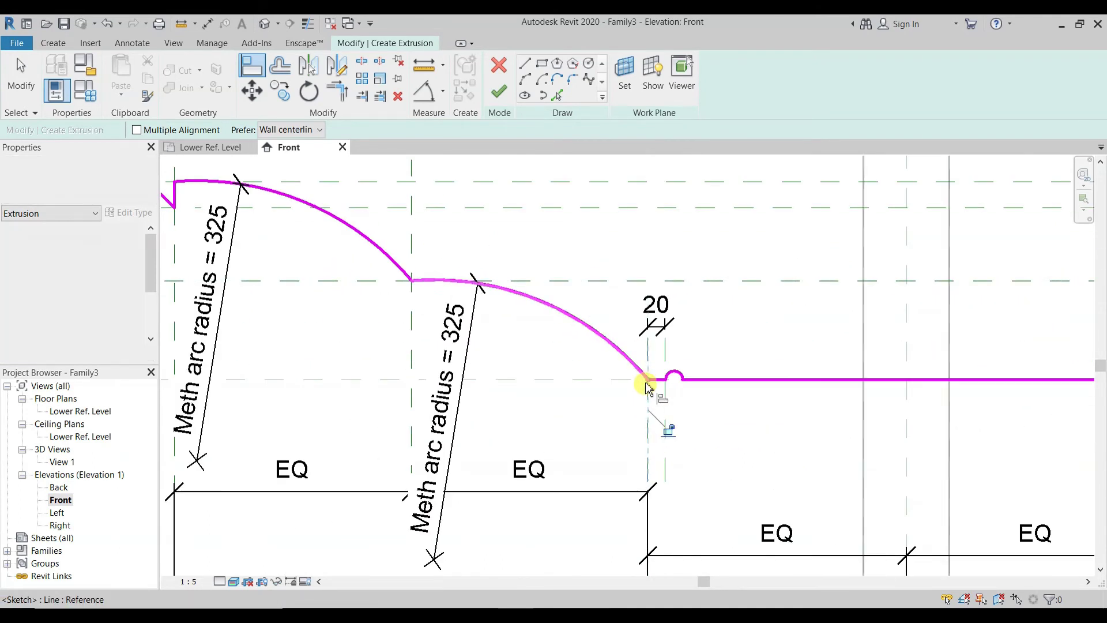
left_click(627, 382)
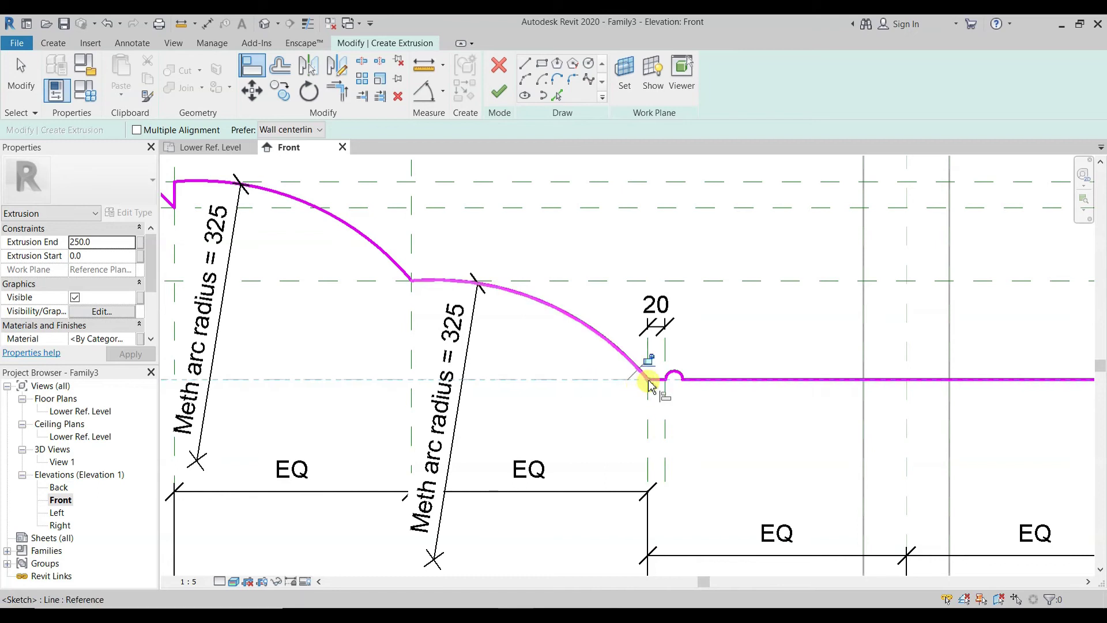
scroll(649, 364, "down", 1)
scroll(600, 382, "down", 2)
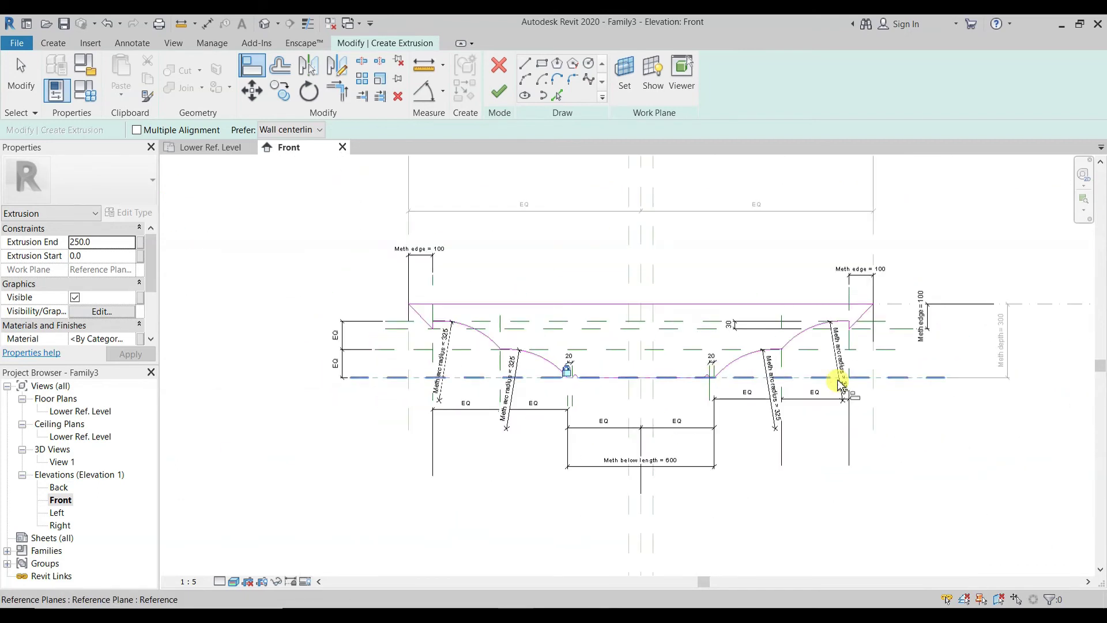
scroll(836, 376, "up", 3)
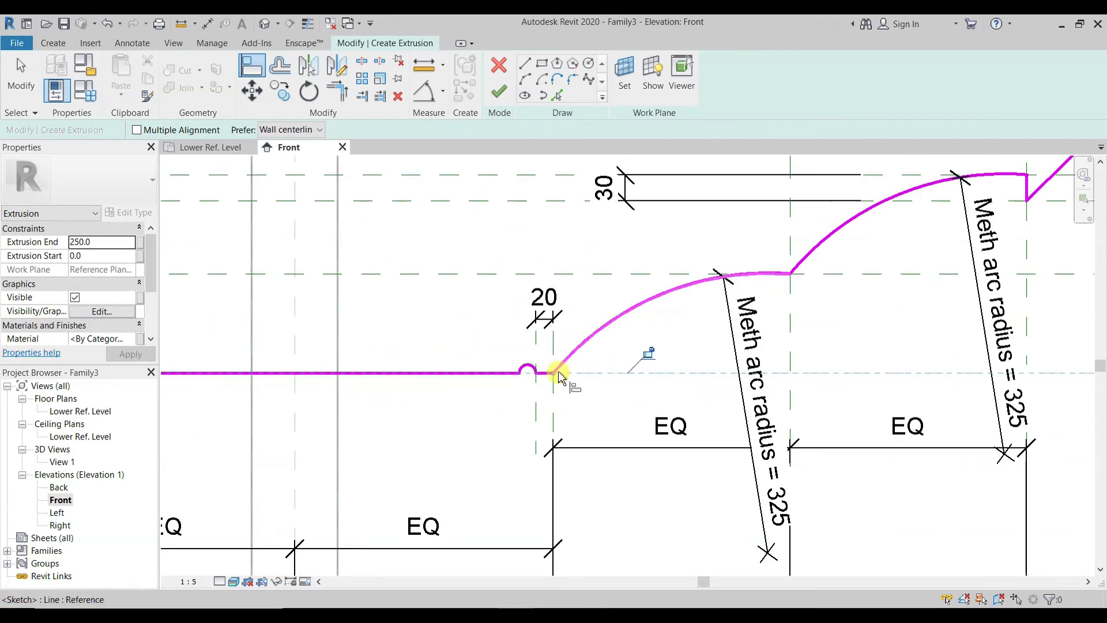
- Align the right arc end to its horizontal line and vertical plane, locking it
left_click(650, 363)
left_click(557, 375)
left_click(791, 296)
left_click(787, 276)
left_click(822, 274)
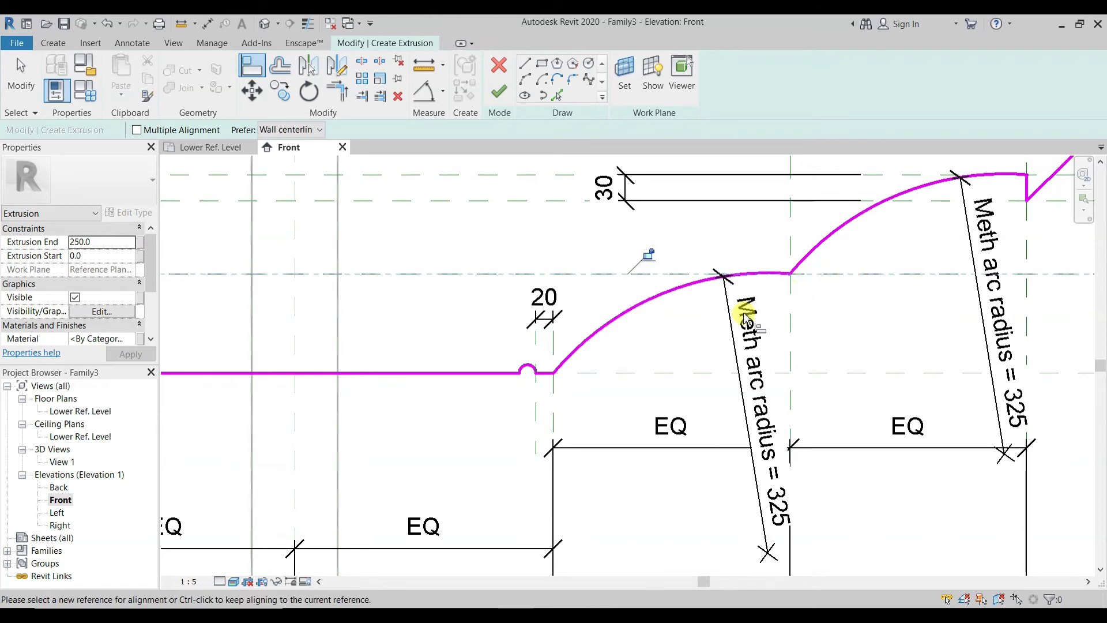
scroll(691, 280, "down", 2)
scroll(902, 239, "down", 2)
scroll(877, 231, "up", 2)
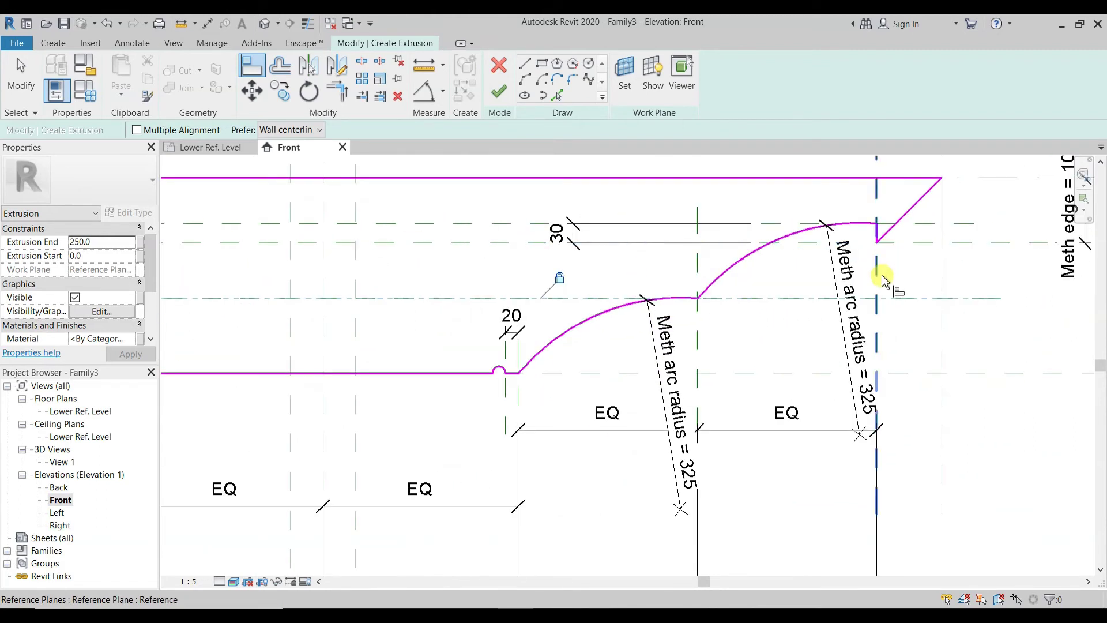
- Align the right and top arc lines to their reference planes and lock the final alignment
left_click(878, 234)
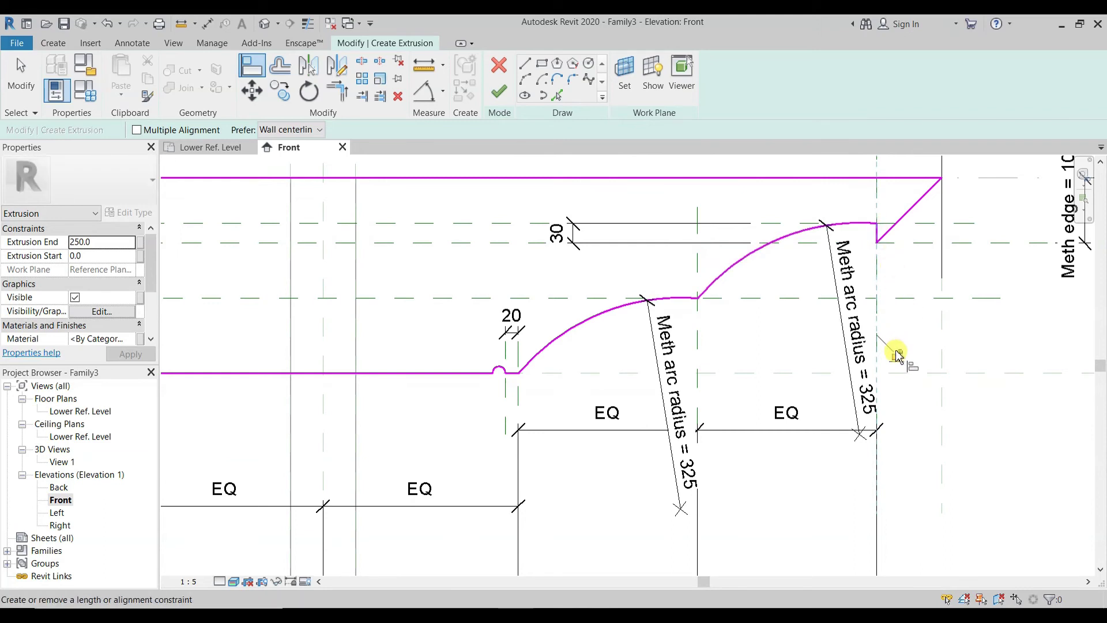
left_click(925, 226)
left_click(877, 233)
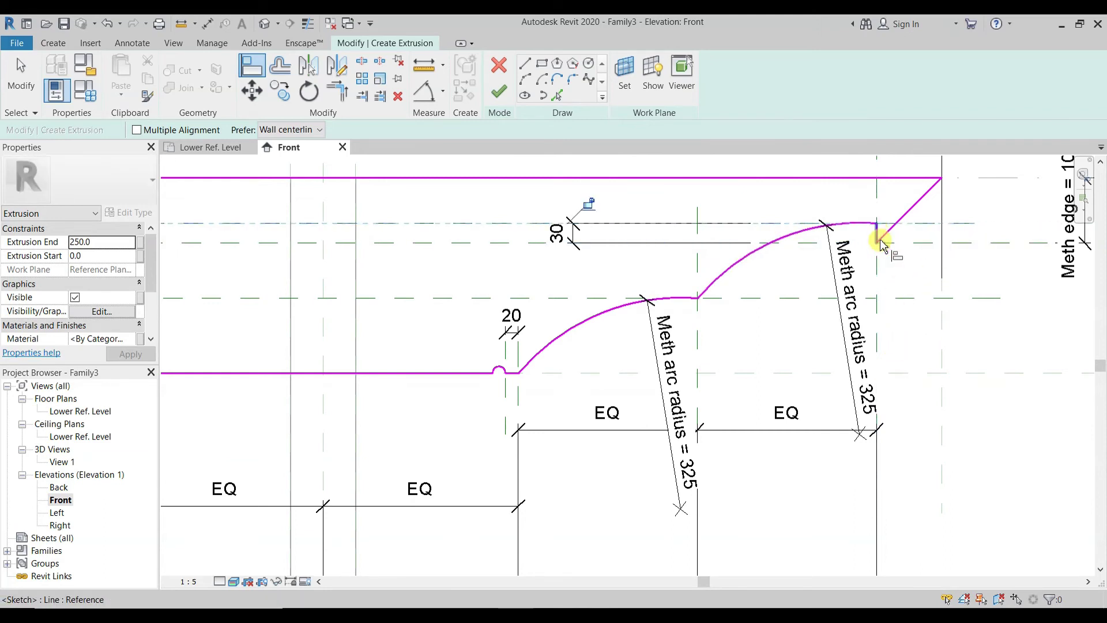
left_click(589, 205)
scroll(763, 288, "down", 3)
key("Escape")
key("Escape")
scroll(577, 339, "down", 2)
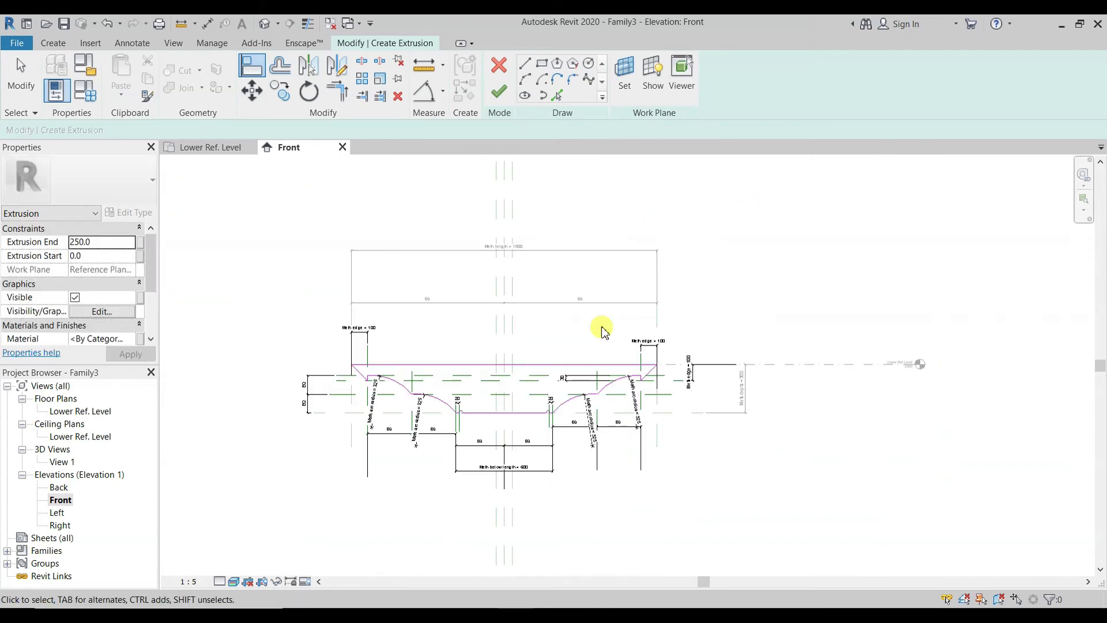
scroll(449, 466, "up", 3)
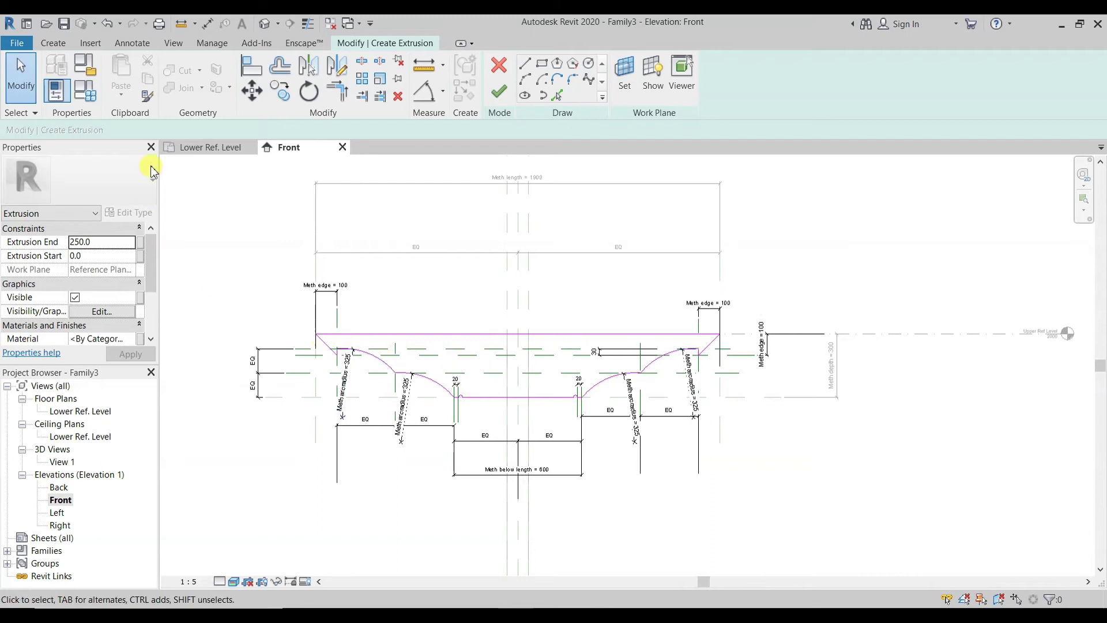
- In Family Types, flex Meth length to 2000 and restore it to 1900
left_click(86, 90)
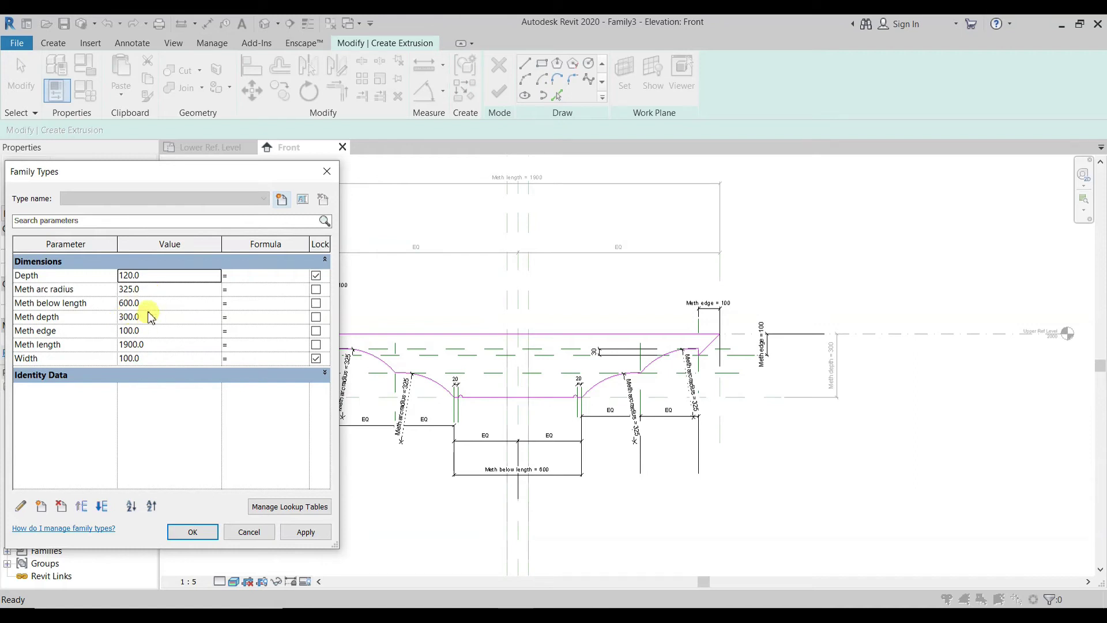
left_click(158, 344)
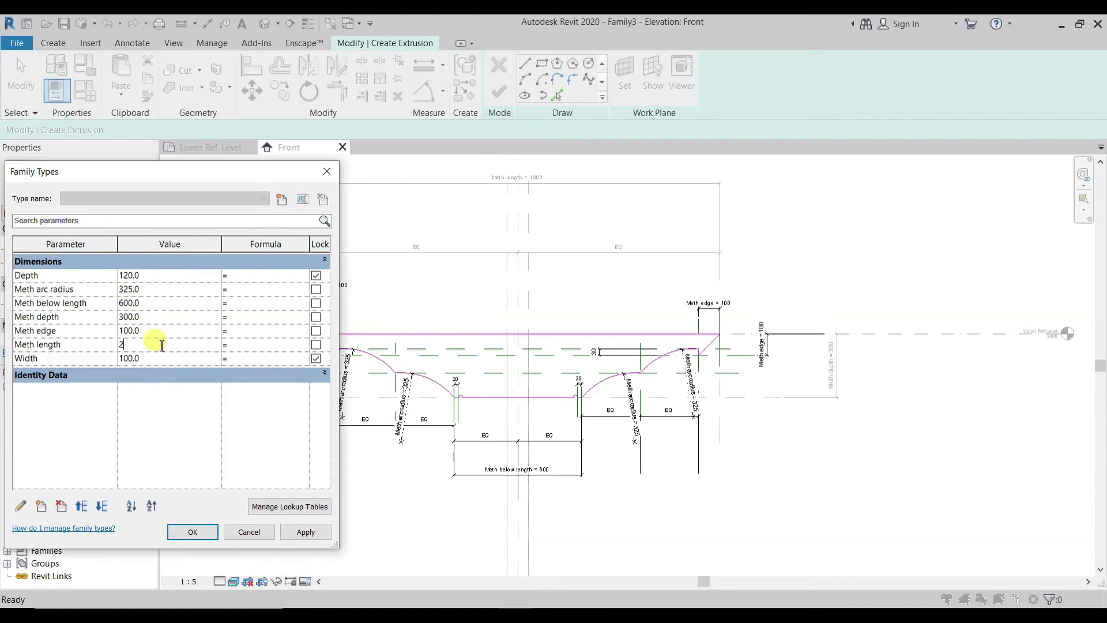
left_click(306, 531)
left_click(161, 344)
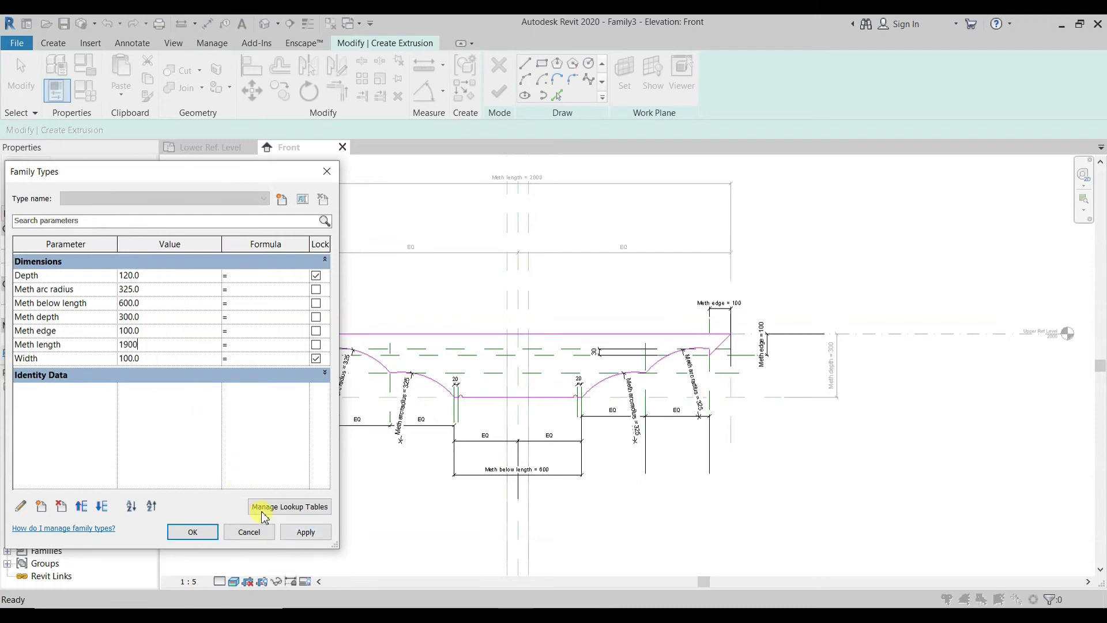
left_click(298, 531)
- Flex Meth depth to 700, restore it to 300, and start the Meth below length formula
left_click(138, 317)
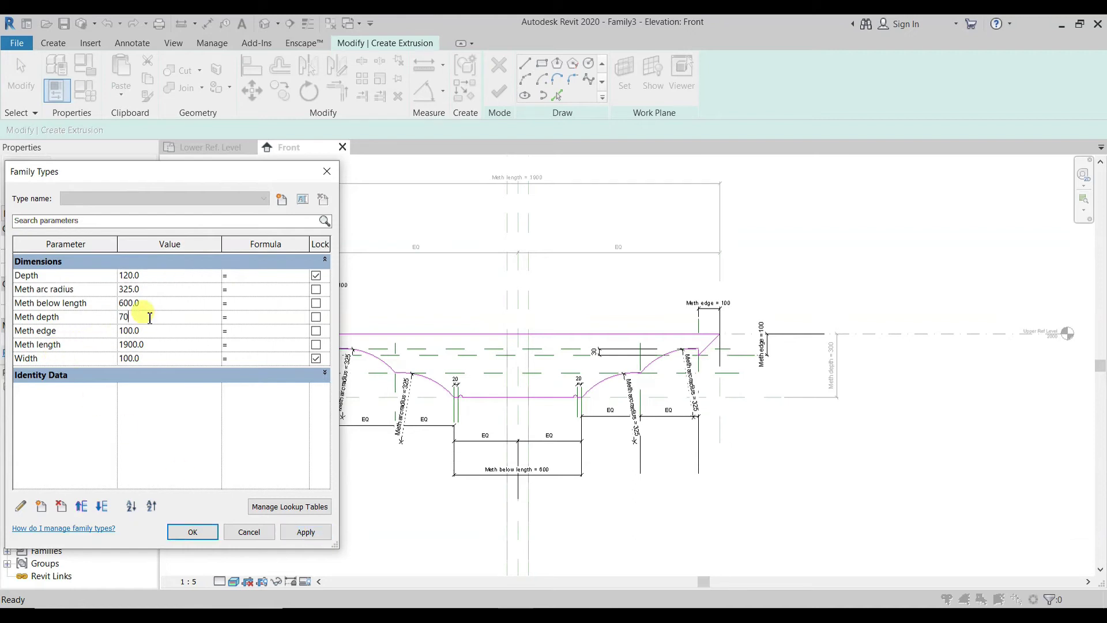
left_click(296, 538)
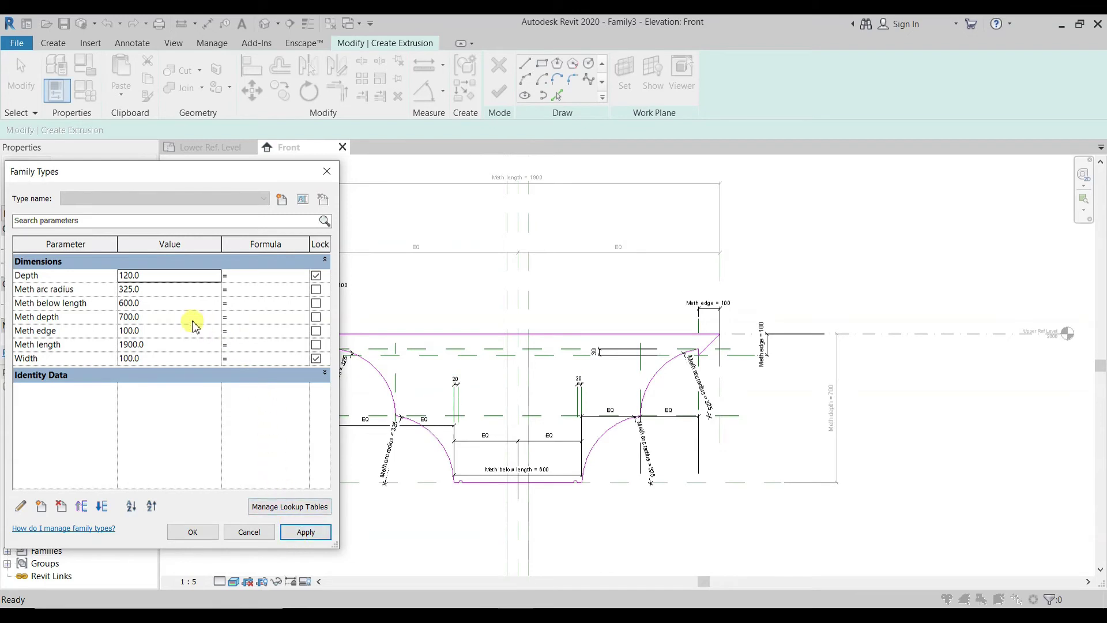
left_click(182, 319)
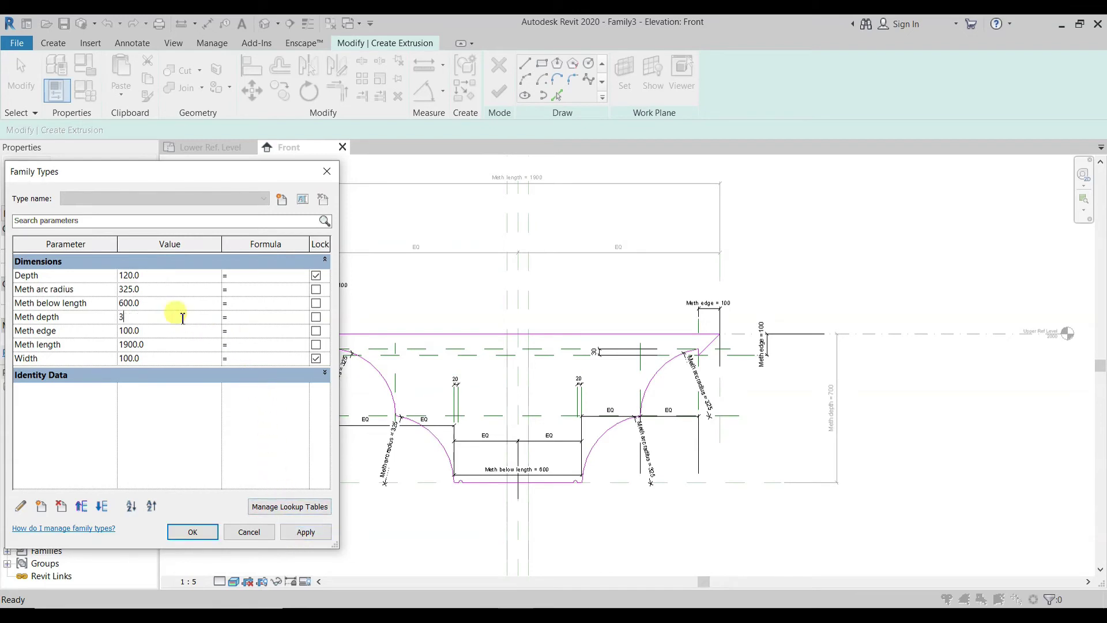
left_click(303, 540)
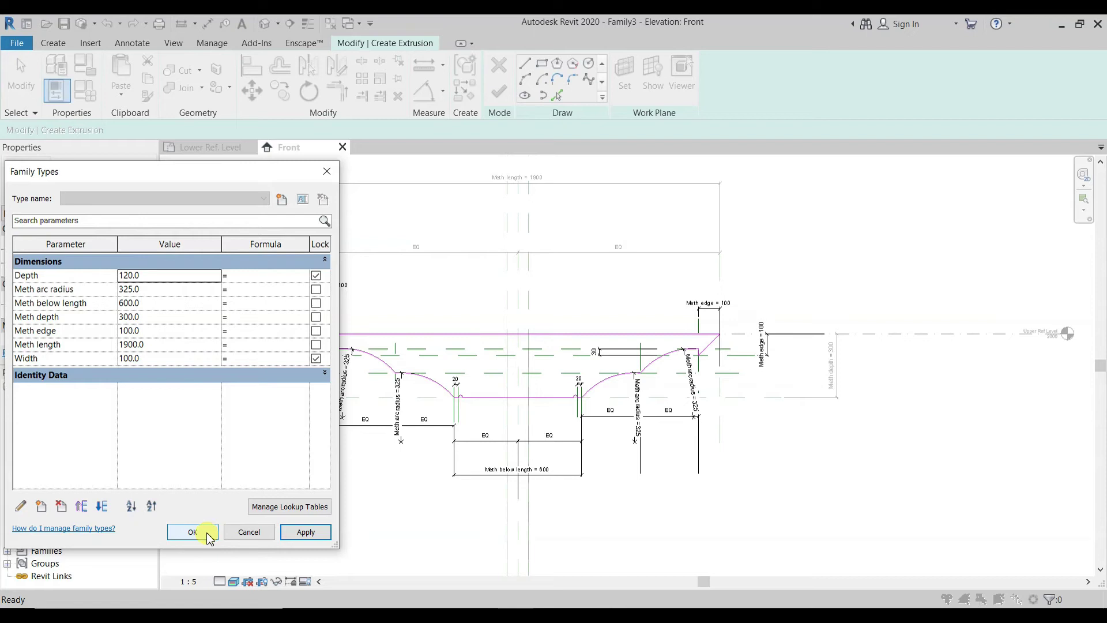
mouse_move(231, 178)
left_mouse_down()
mouse_move(194, 185)
mouse_move(261, 211)
left_mouse_up()
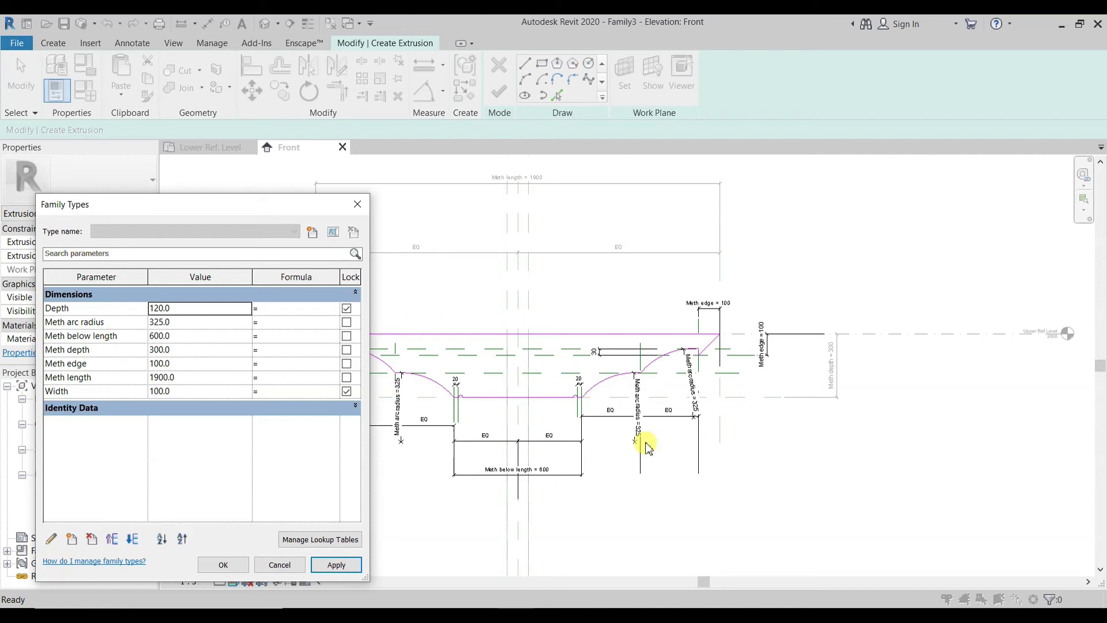
left_click(283, 341)
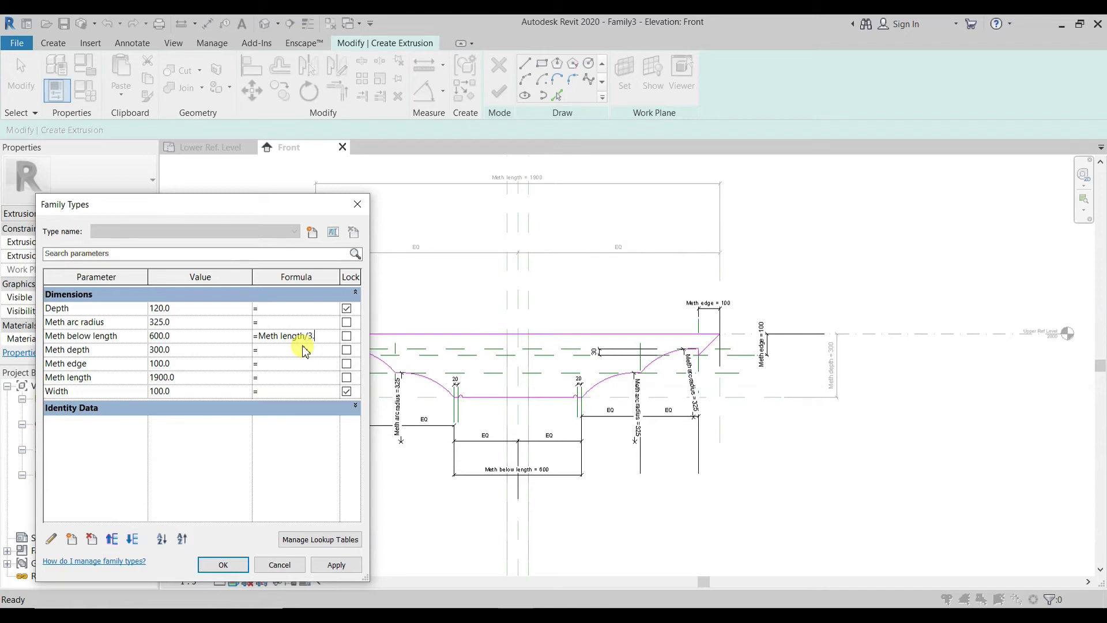
- Set the Meth below length formula to Meth length/3.167 and apply it
left_click(326, 565)
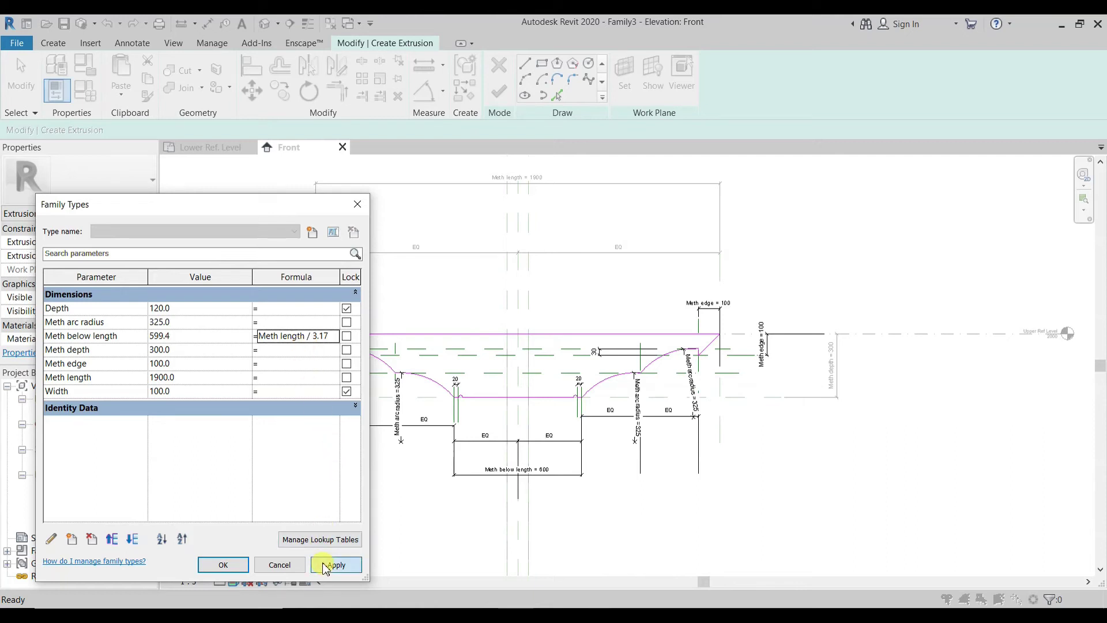
left_click(330, 336)
type("67")
left_click(336, 564)
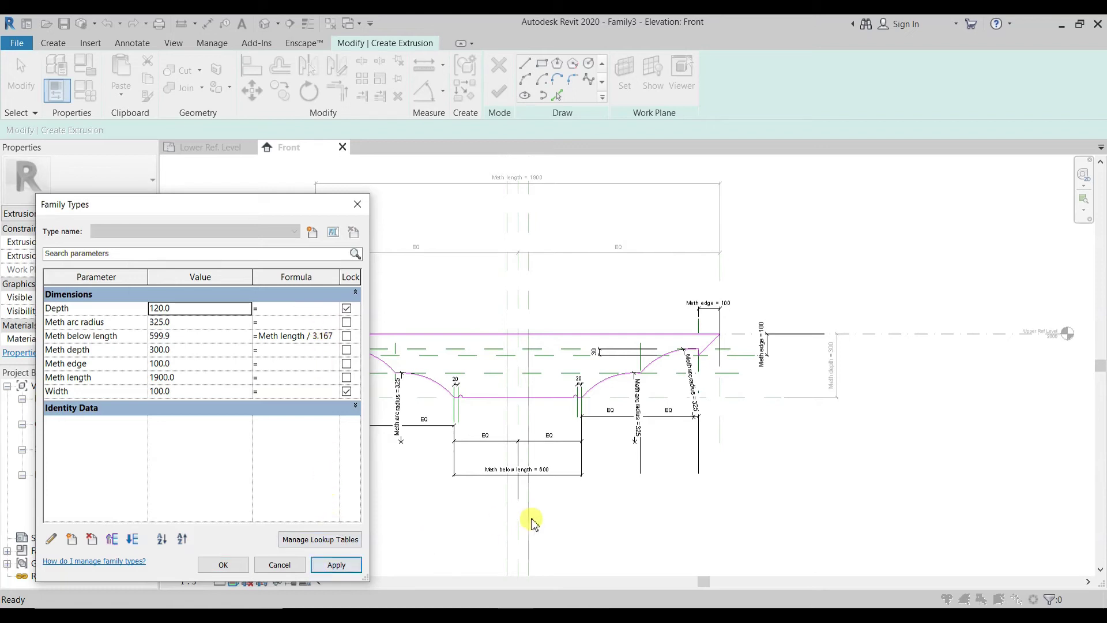
- Drive Meth edge with a formula of (Meth length + Meth depth)/22 and apply it
left_click(284, 358)
type("(Meth length+Meth")
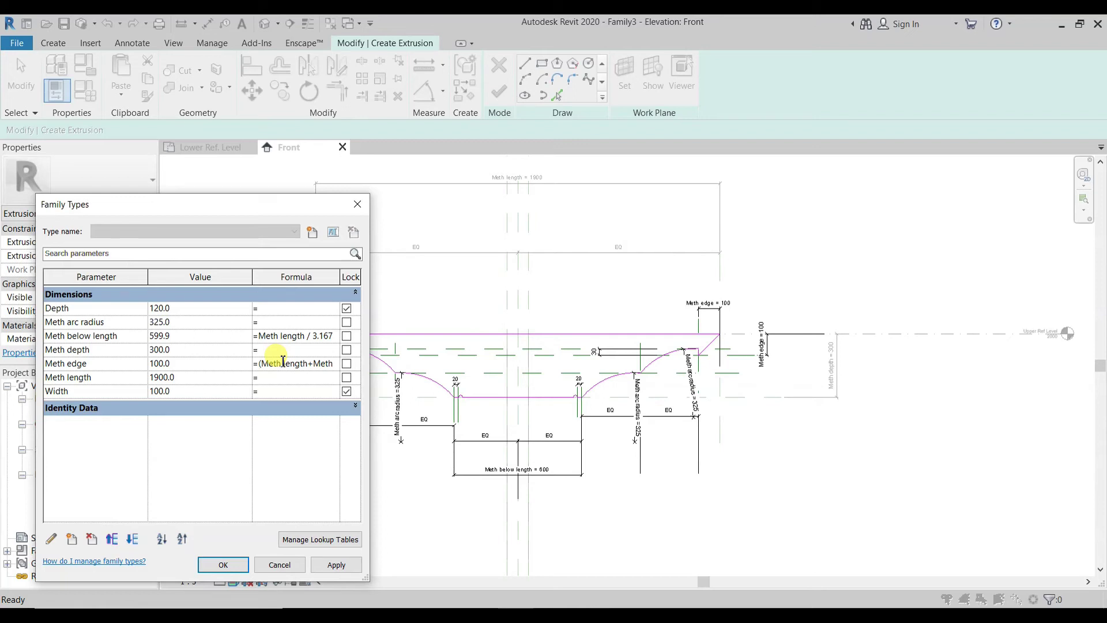
type("depth")
type(")")
type("/22")
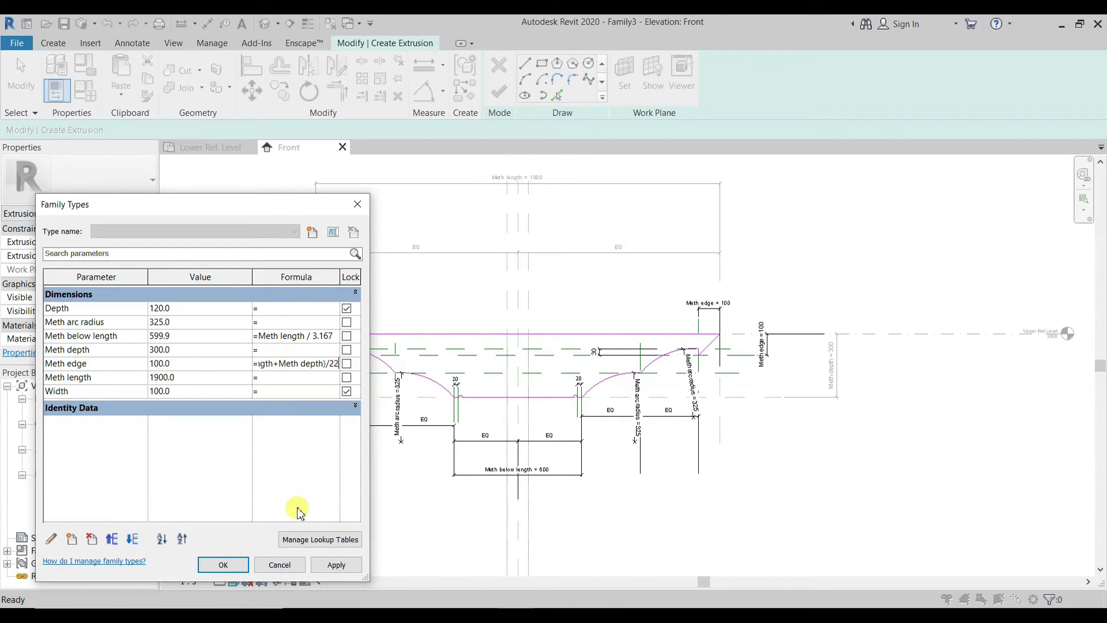
left_click(337, 565)
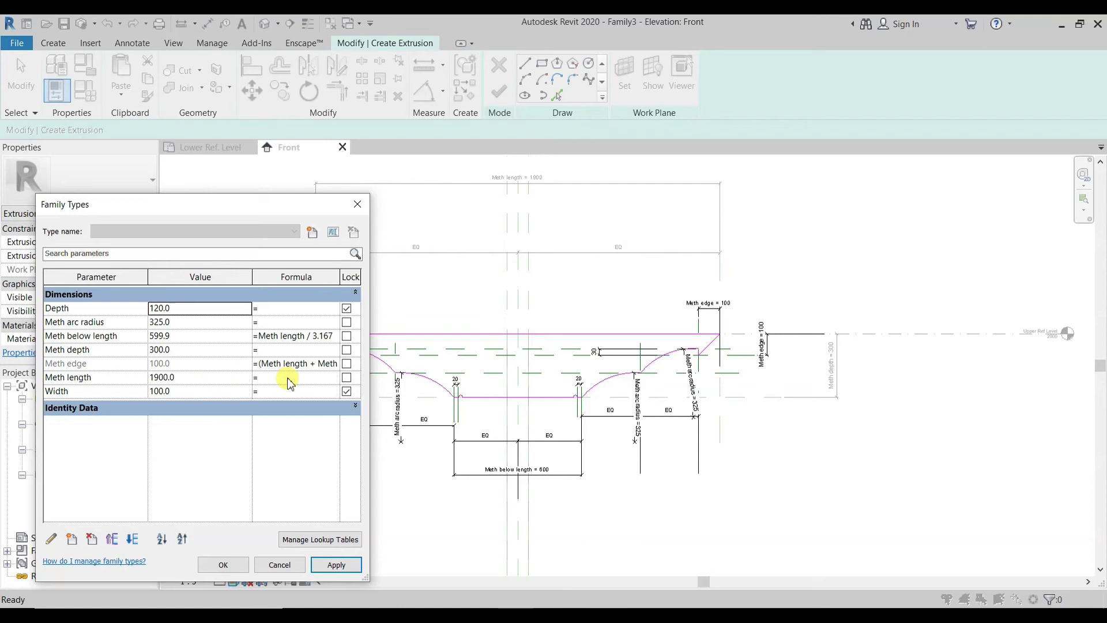
left_click(278, 348)
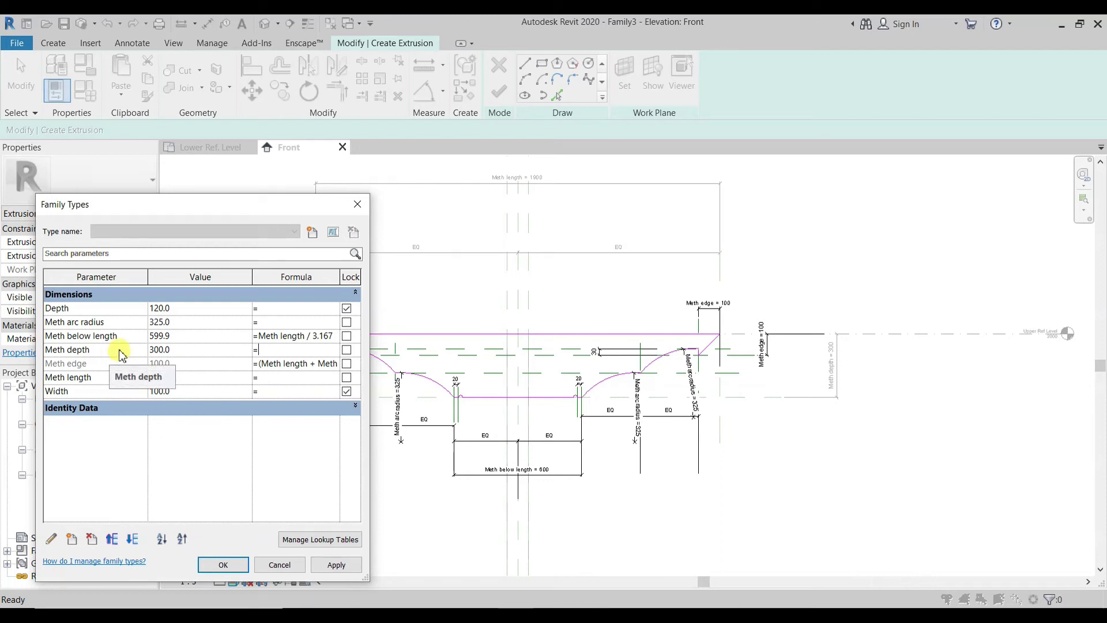
- Reuse the Meth edge formula for Meth arc radius, apply, and close Family Types
left_click(288, 322)
left_click(297, 363)
key("ctrl+a")
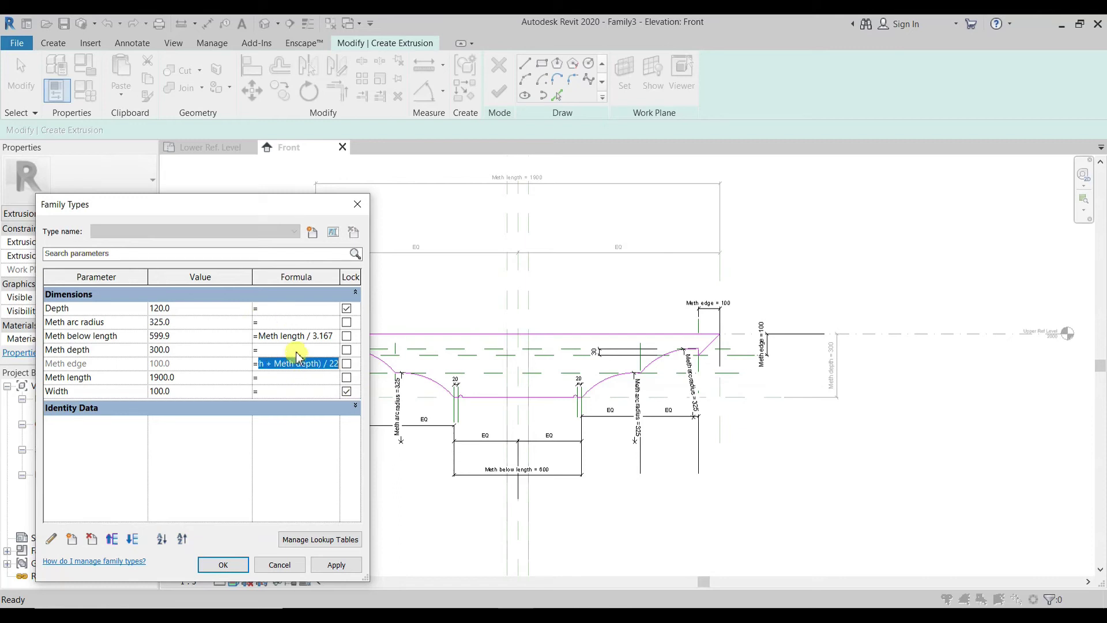
left_click(293, 321)
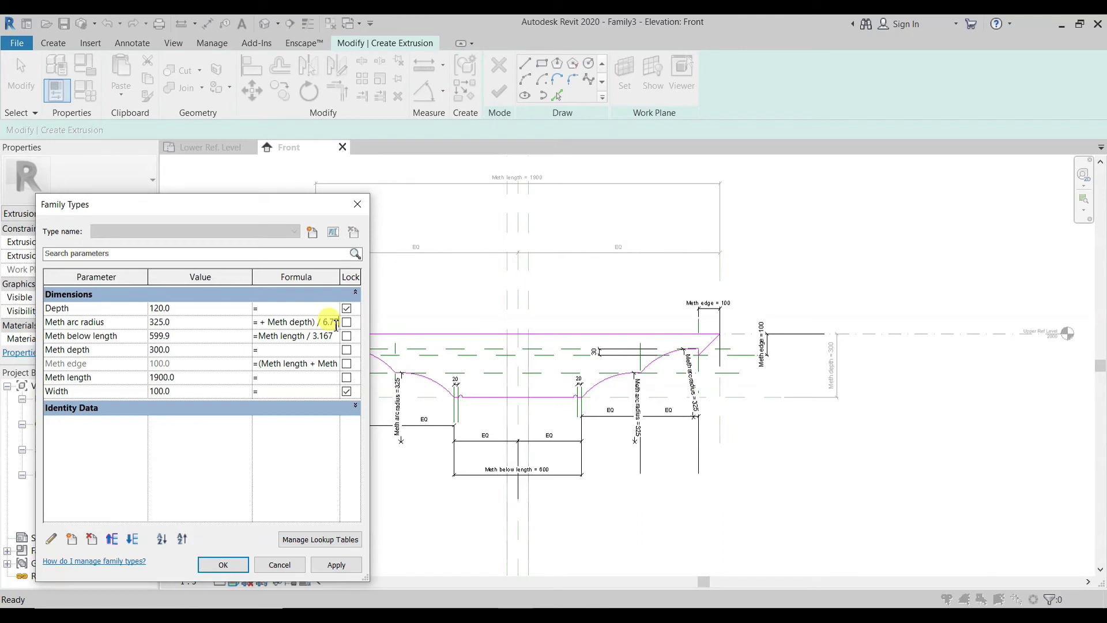
left_click(346, 564)
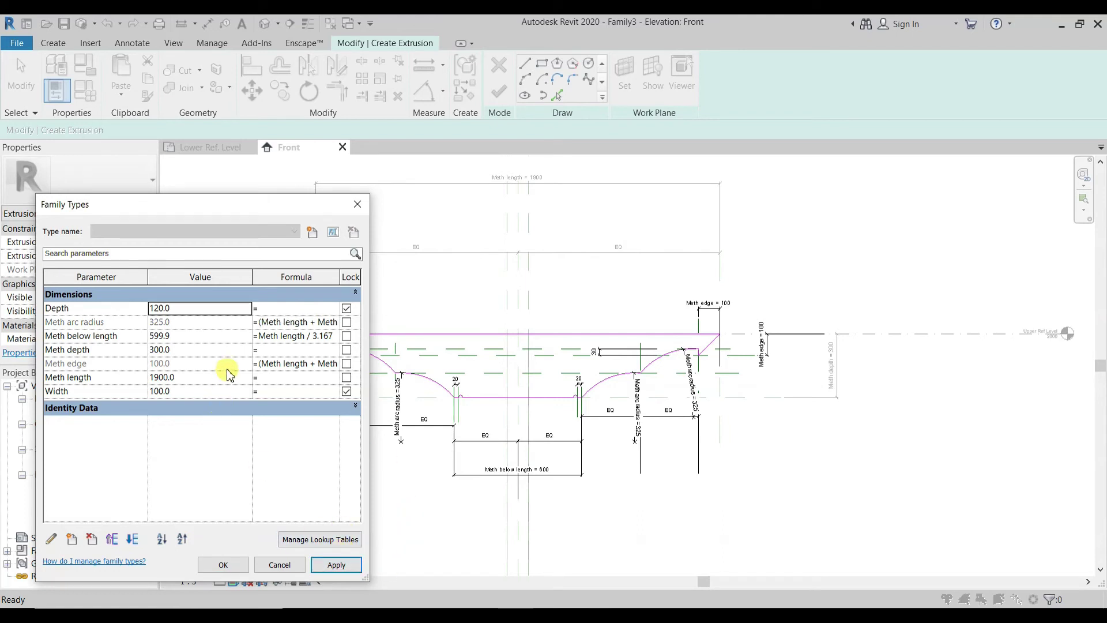
left_click(242, 335)
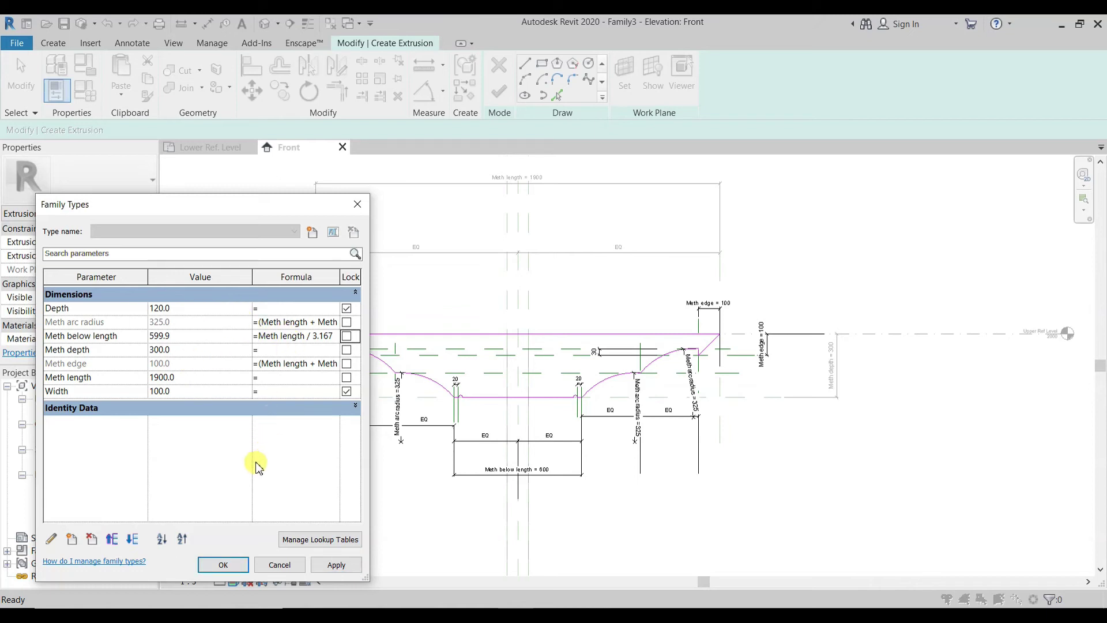
left_click(223, 564)
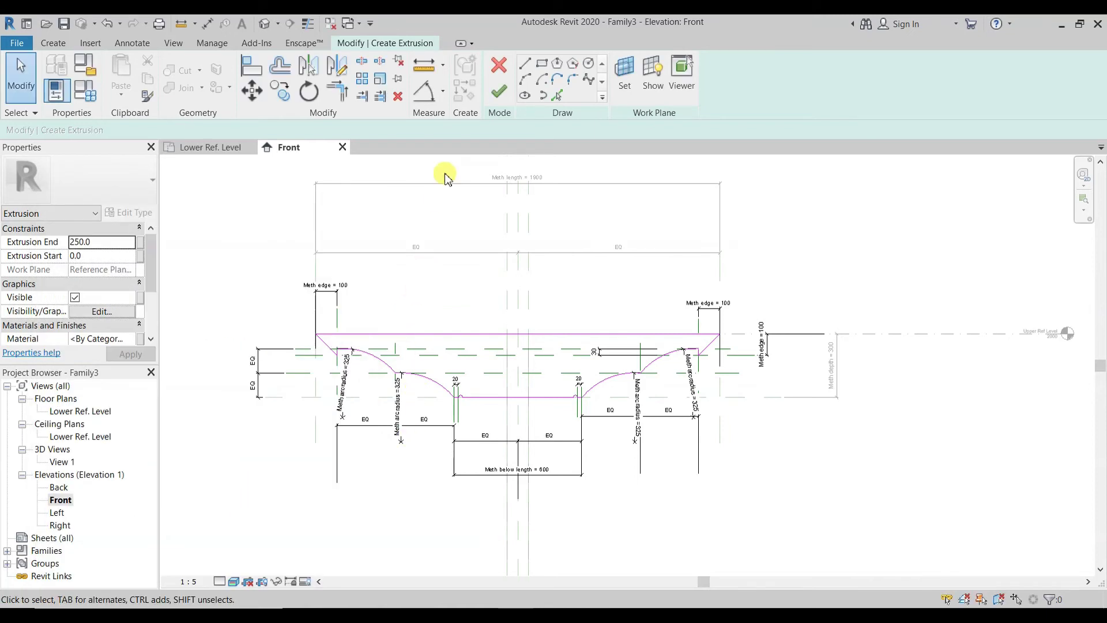
- Finish the capital extrusion sketch
left_click(499, 91)
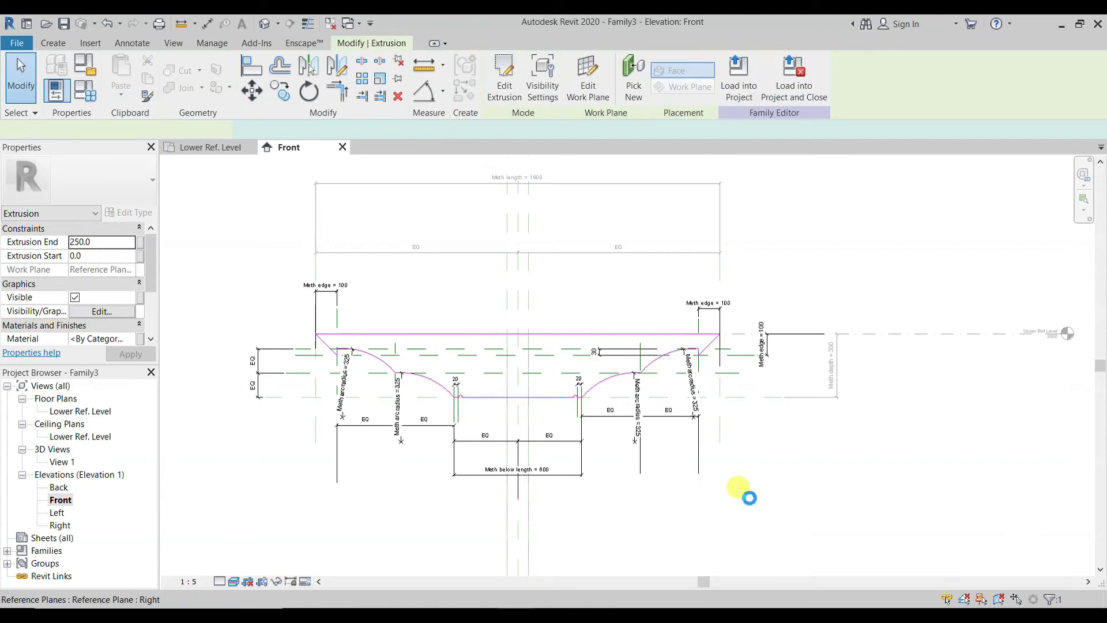
scroll(747, 500, "down", 2)
left_click(704, 455)
scroll(523, 381, "up", 1)
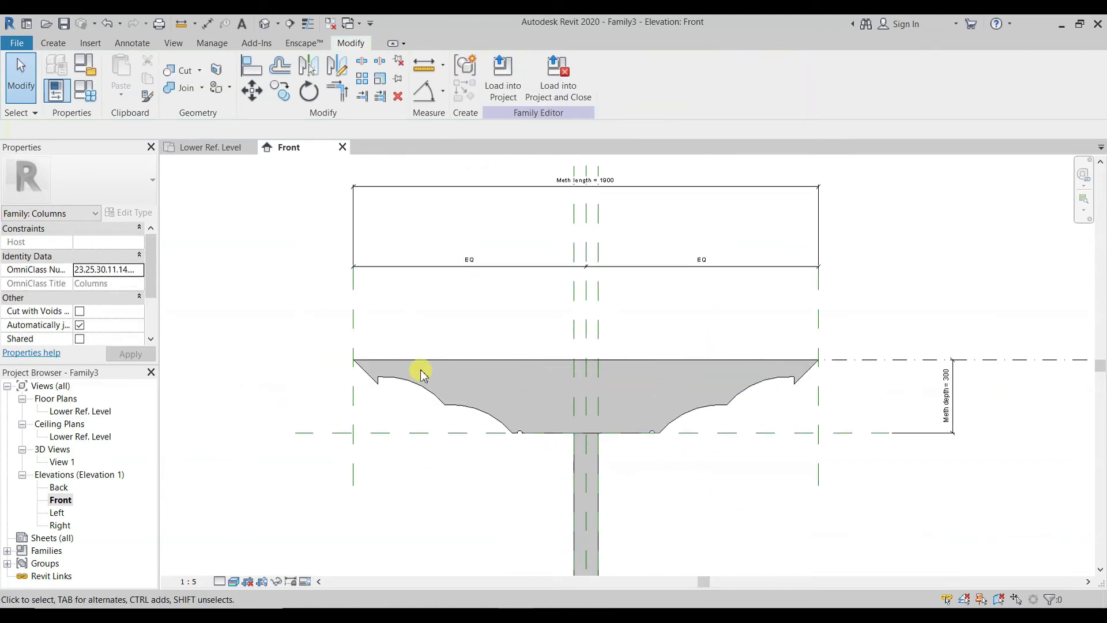
- Try raising Upper Ref Level's elevation, then cancel when formula errors block it
left_click(1015, 360)
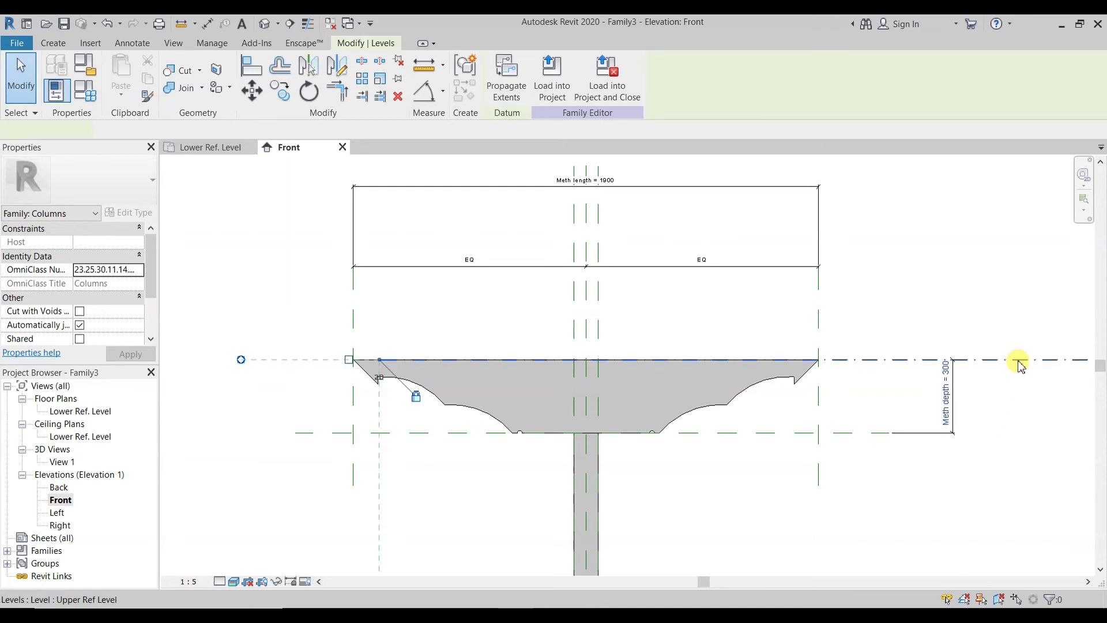
left_click(113, 245)
type("3000")
left_click(129, 352)
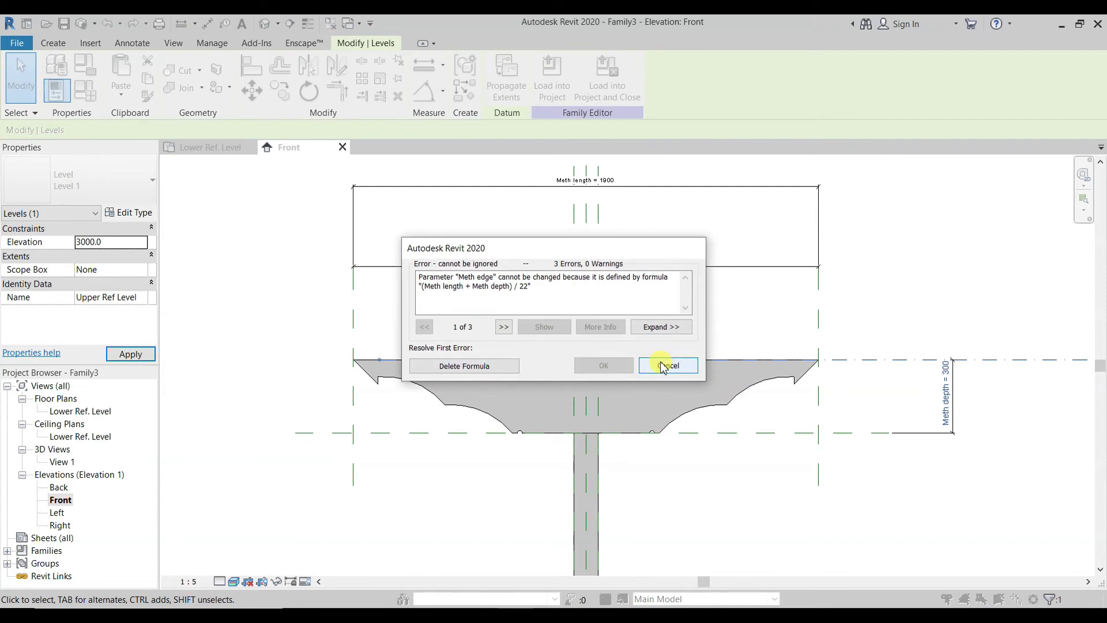
left_click(663, 366)
scroll(565, 373, "down", 3)
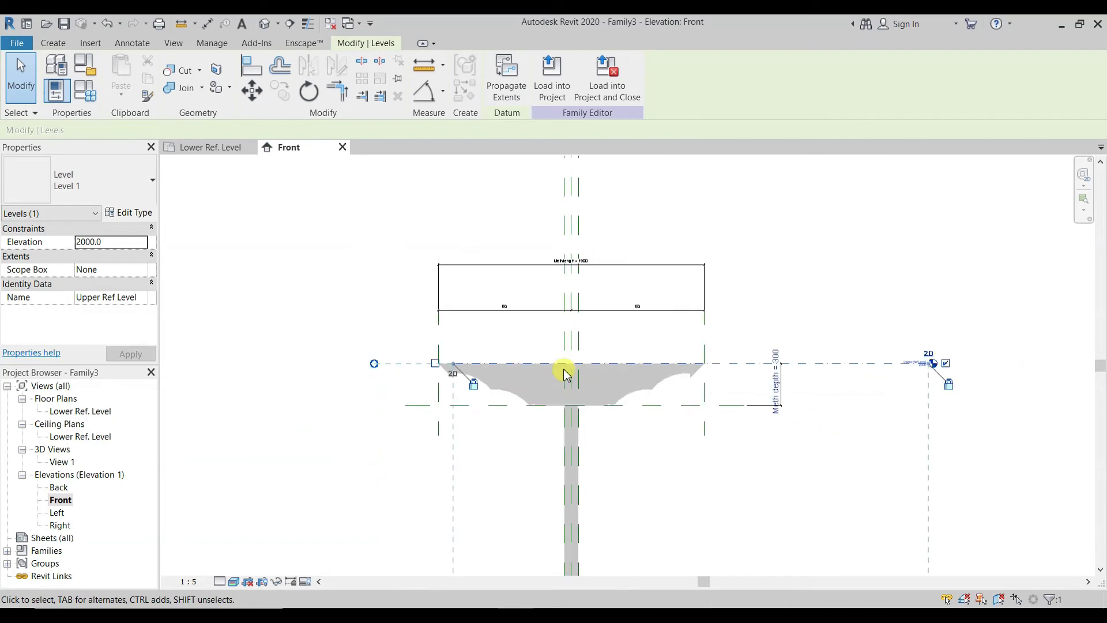
left_click(741, 455)
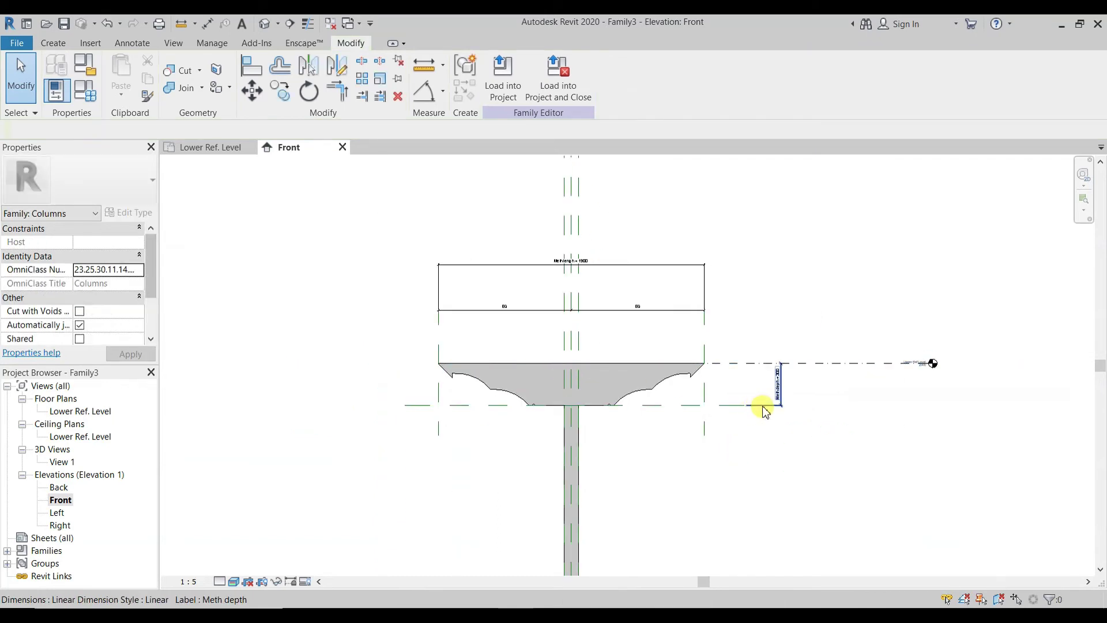
- Retry setting Upper Ref Level elevation to 3000, then dismiss the errors to revert it
left_click(772, 395)
left_click(721, 364)
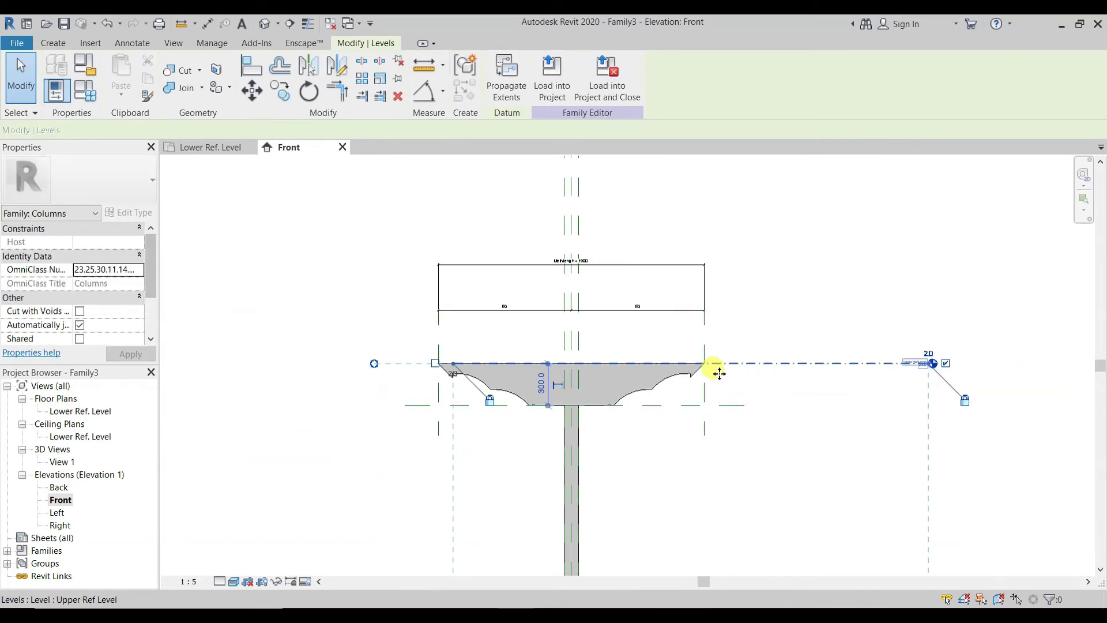
left_click(113, 242)
type("3000")
left_click(129, 353)
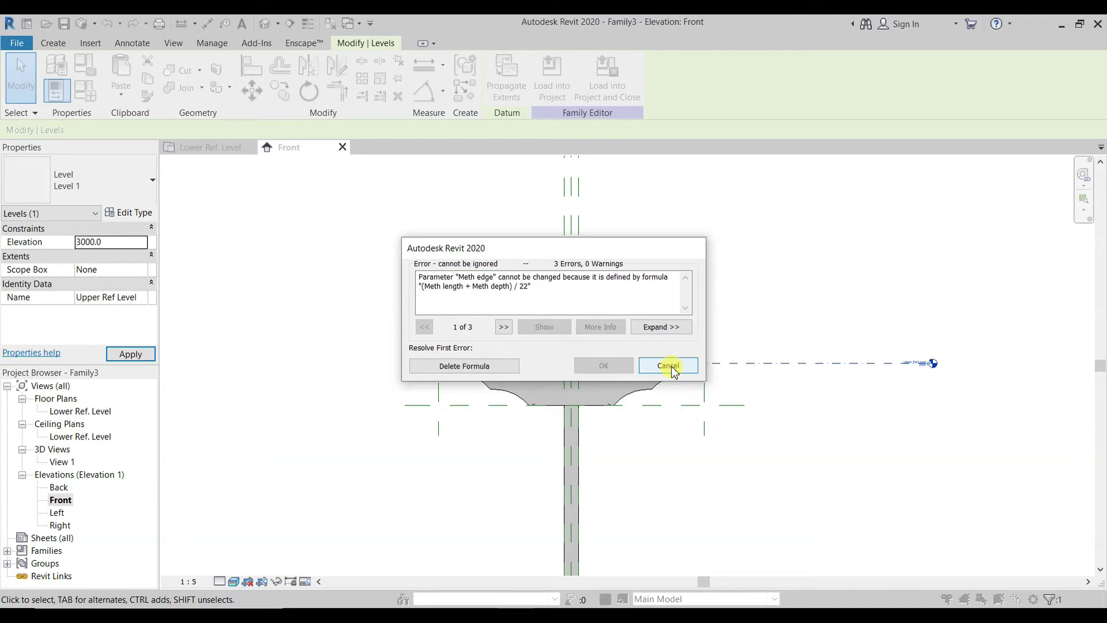
left_click(671, 368)
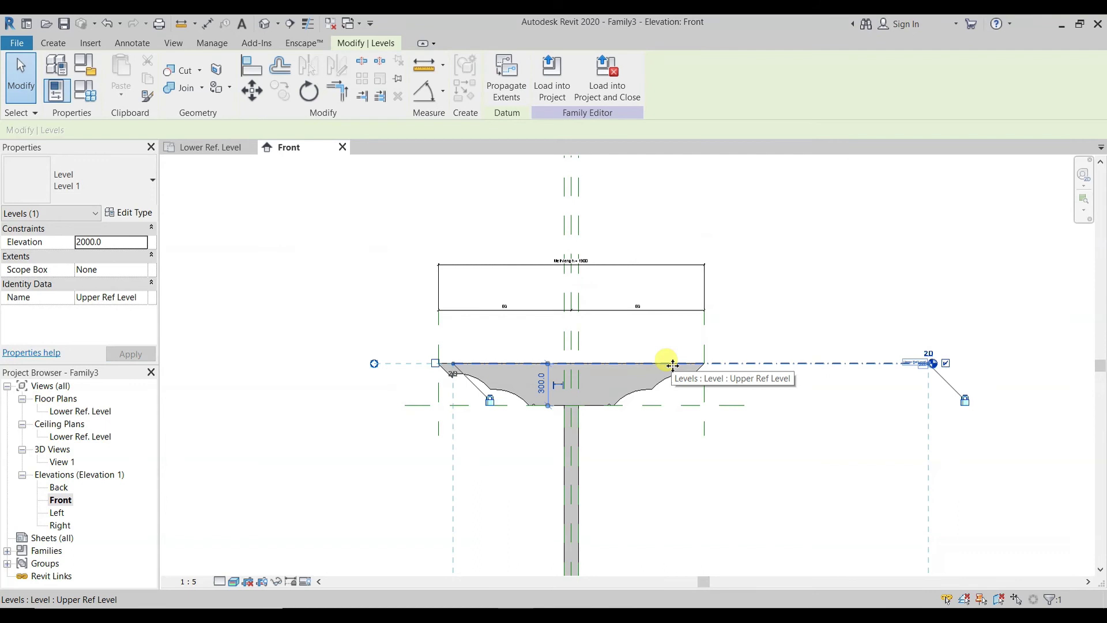
- Check the Meth depth dimension, which remains at 300
left_click(732, 311)
scroll(743, 363, "up", 2)
scroll(743, 363, "up", 3)
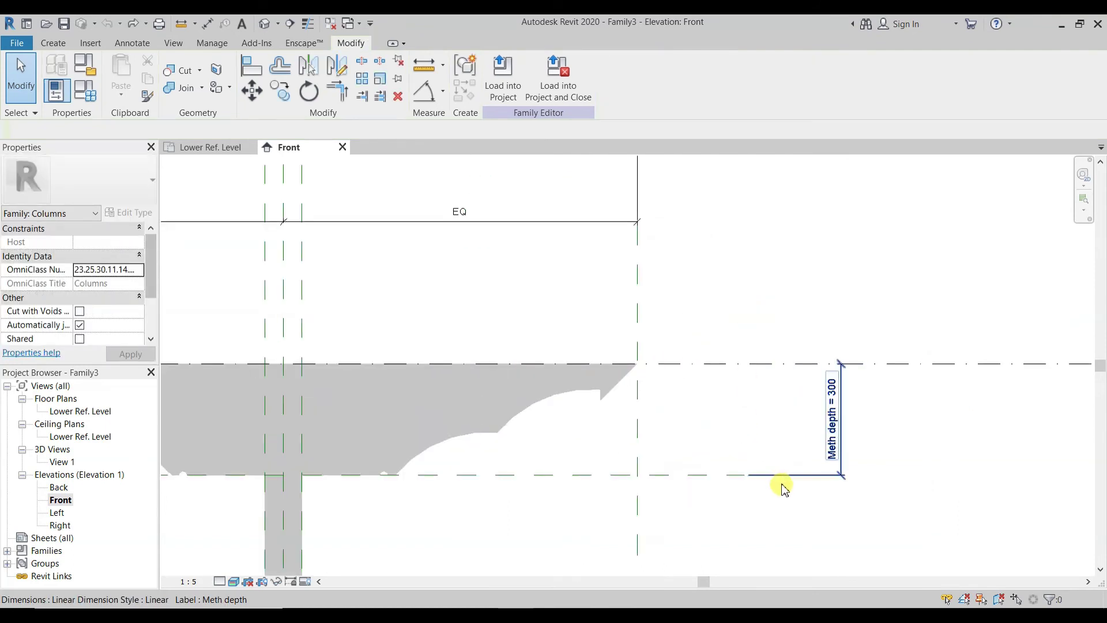
left_click(787, 476)
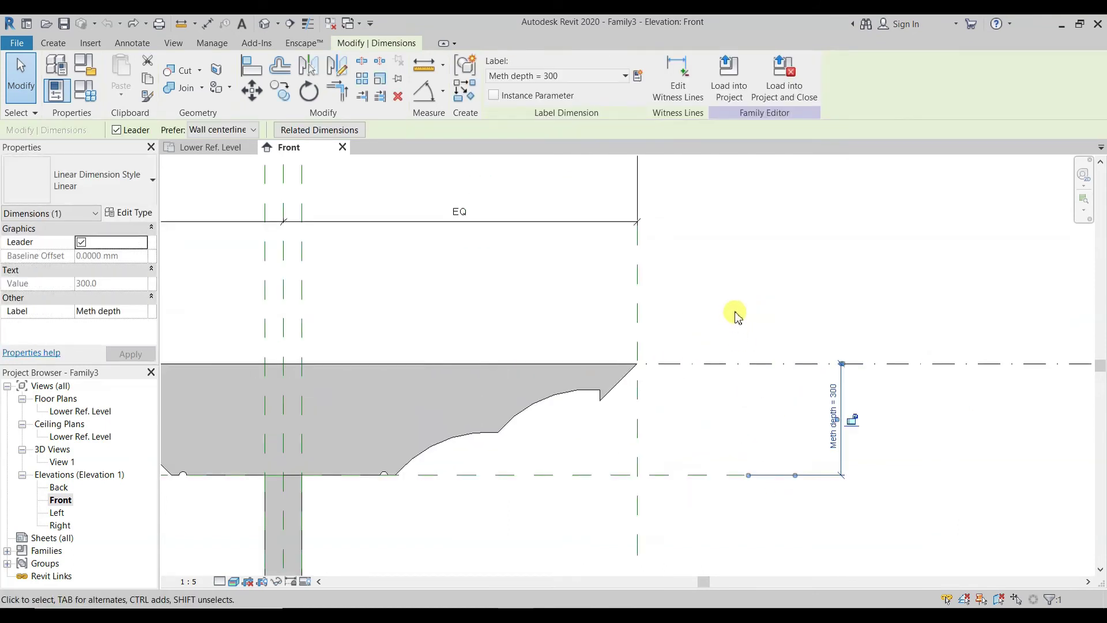
left_click(663, 263)
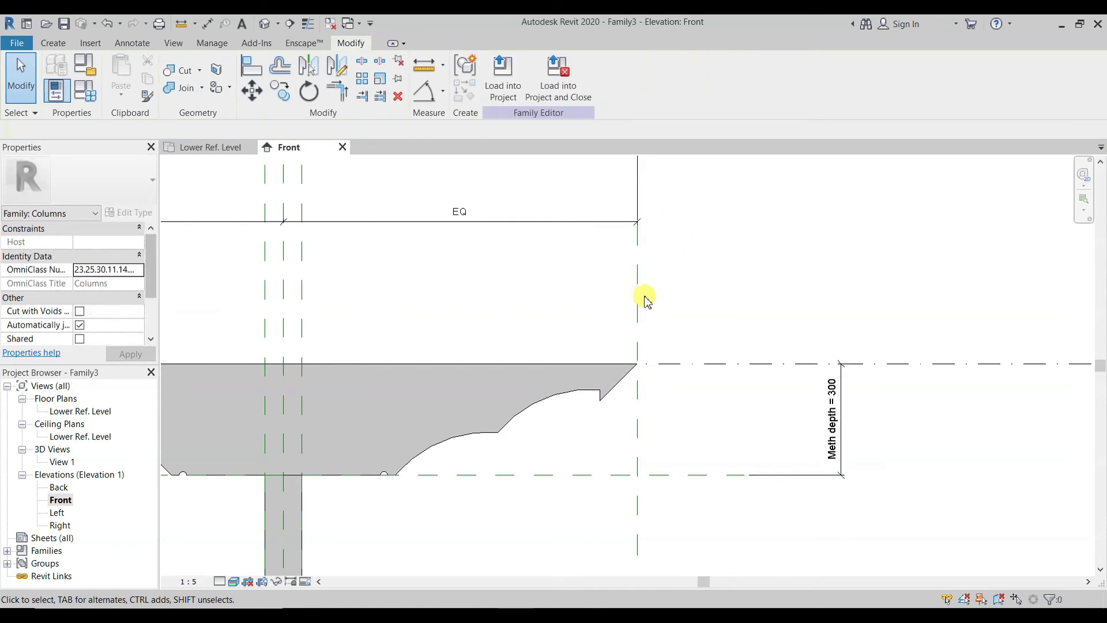
scroll(642, 297, "down", 1)
left_click(107, 101)
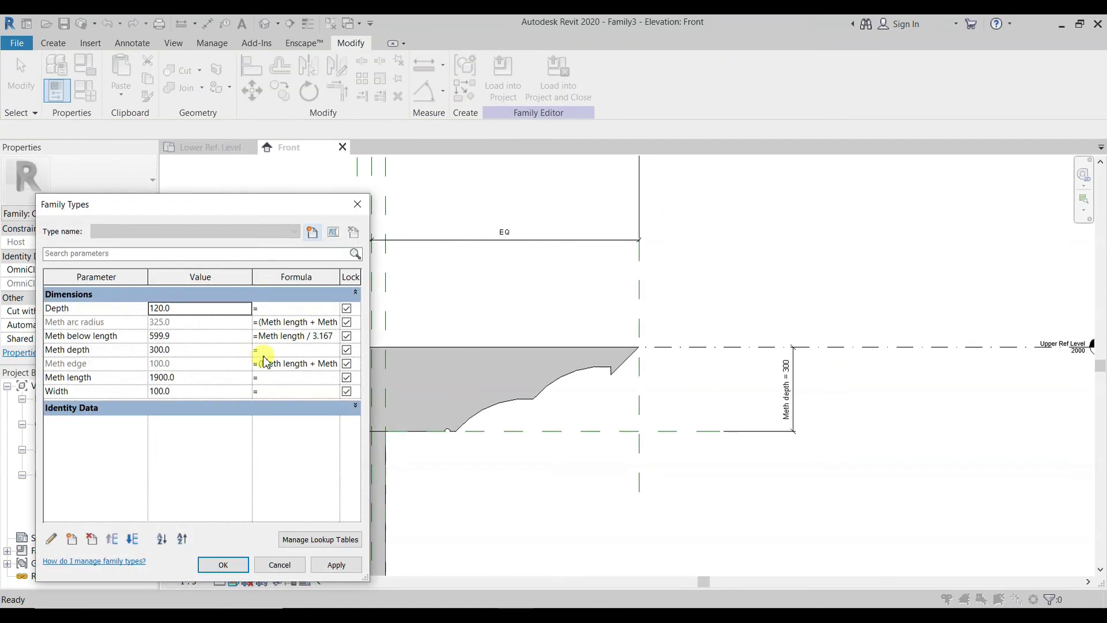
left_click(228, 352)
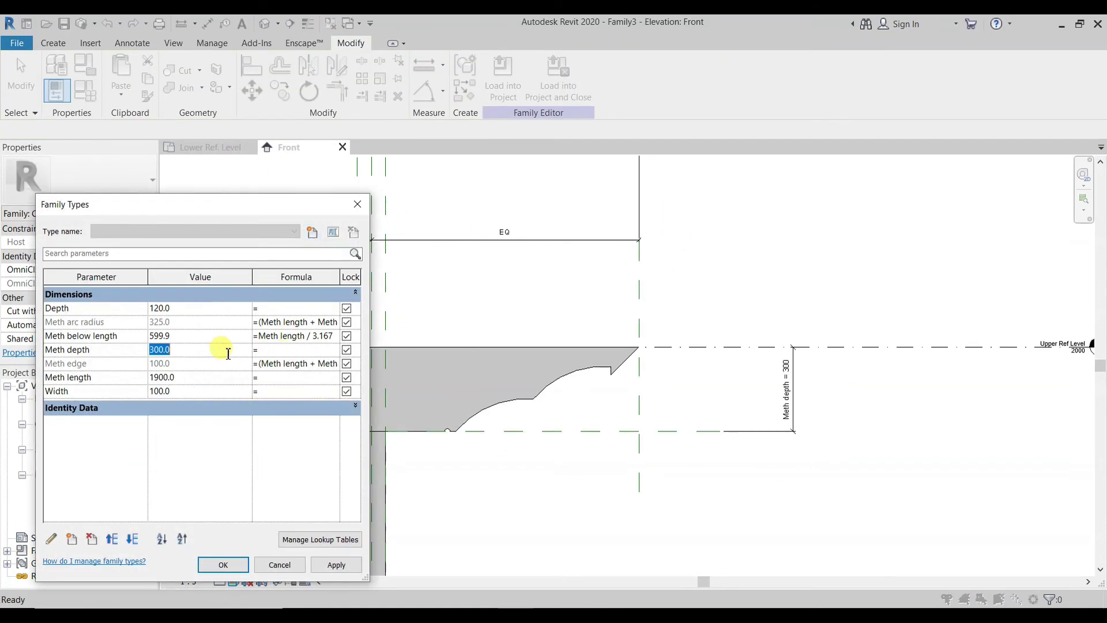
type("600")
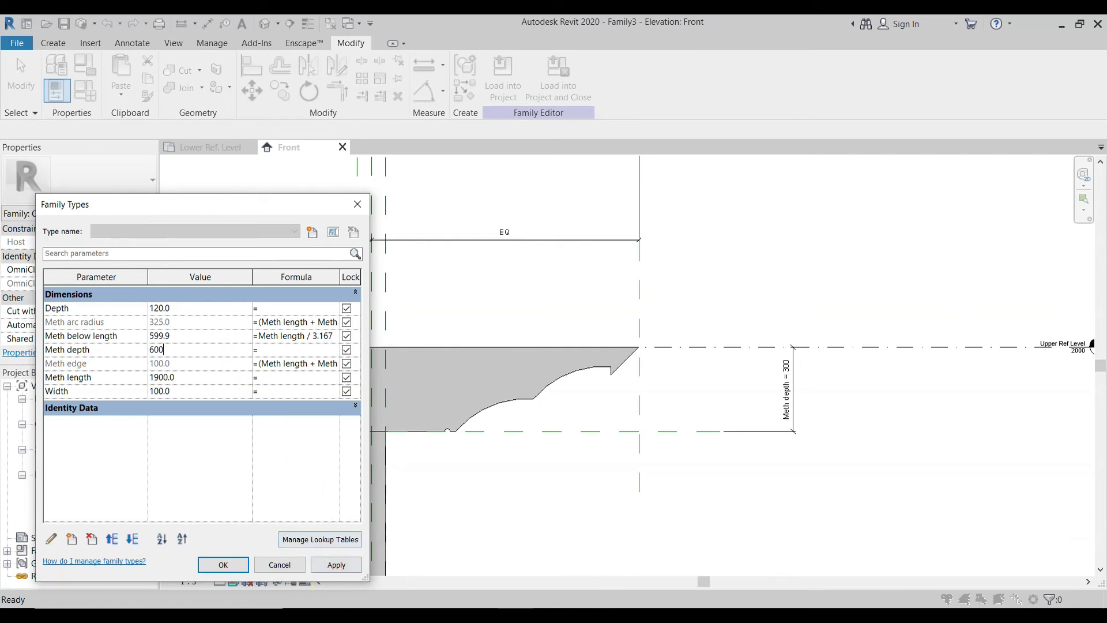
left_click(336, 566)
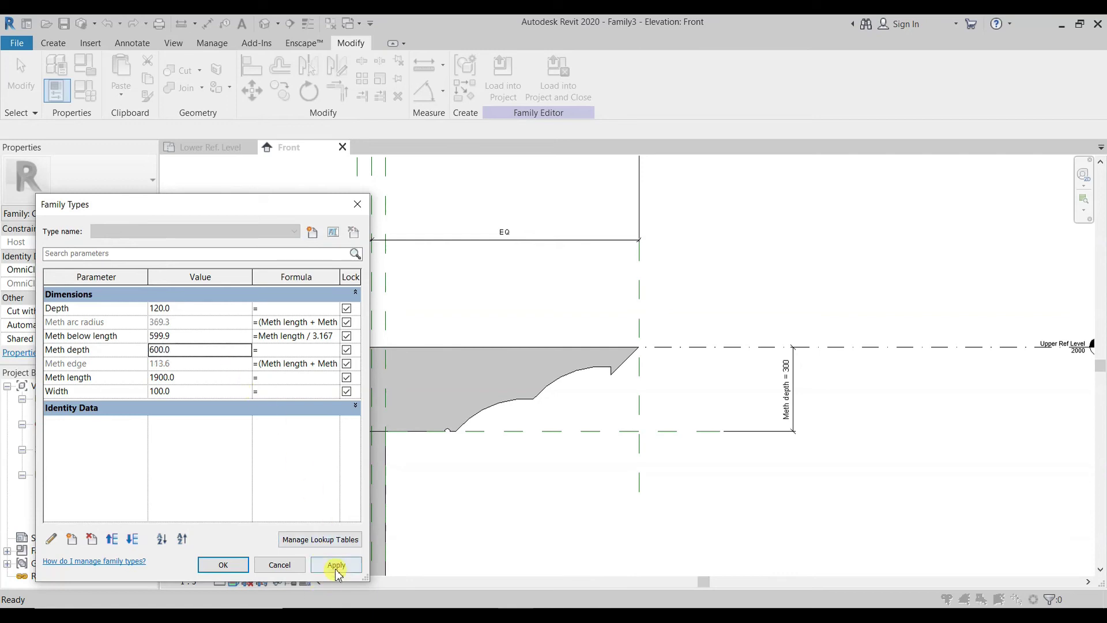
left_click(213, 351)
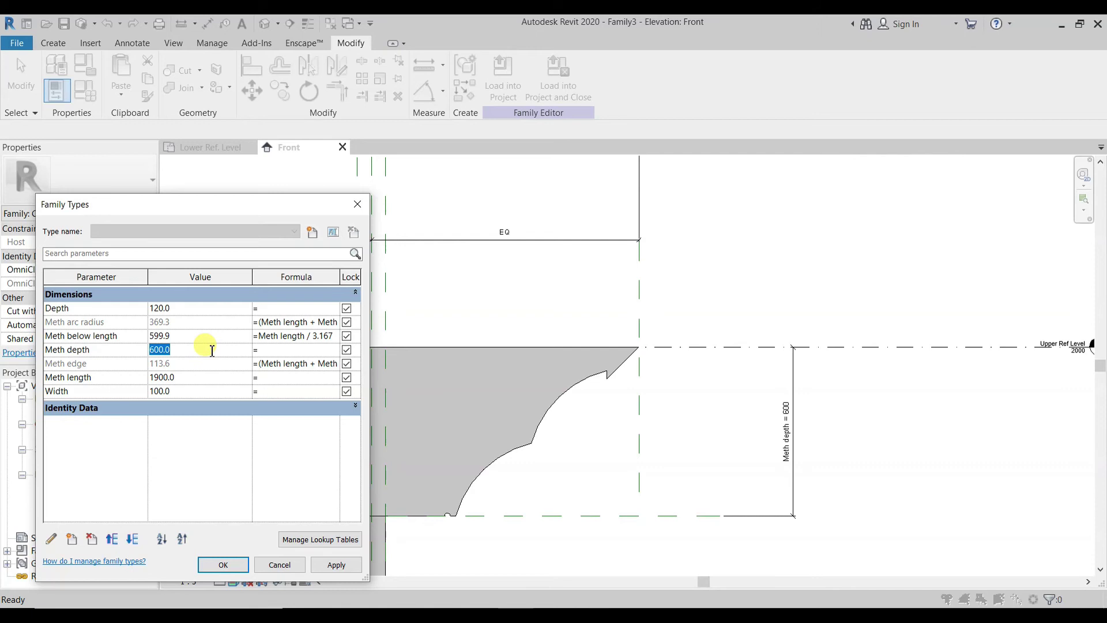
type("300")
left_click(336, 565)
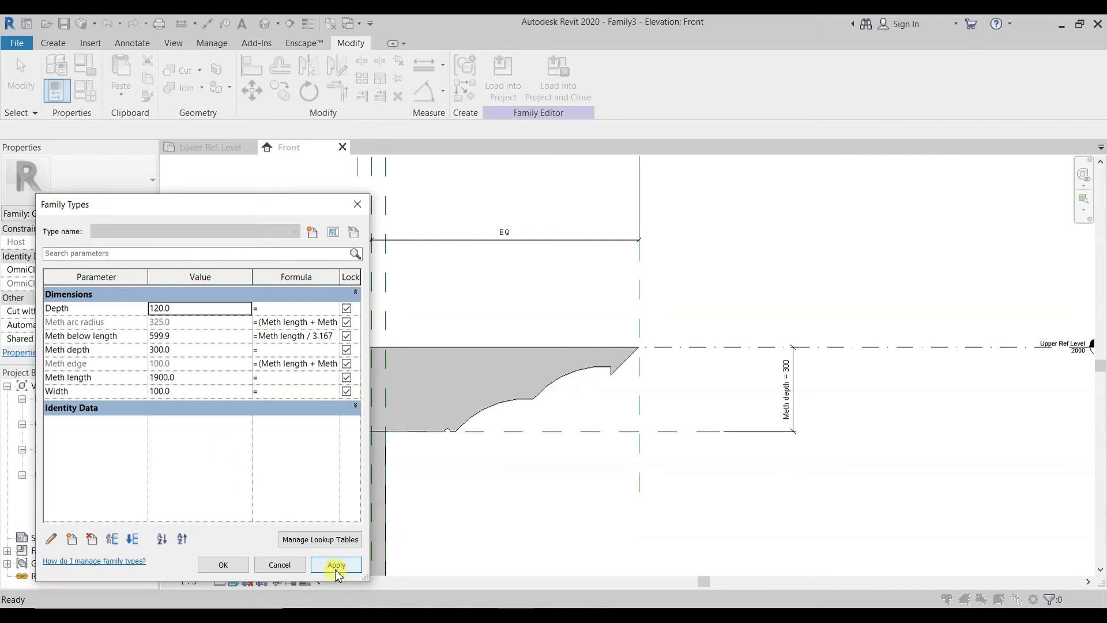
left_click(242, 569)
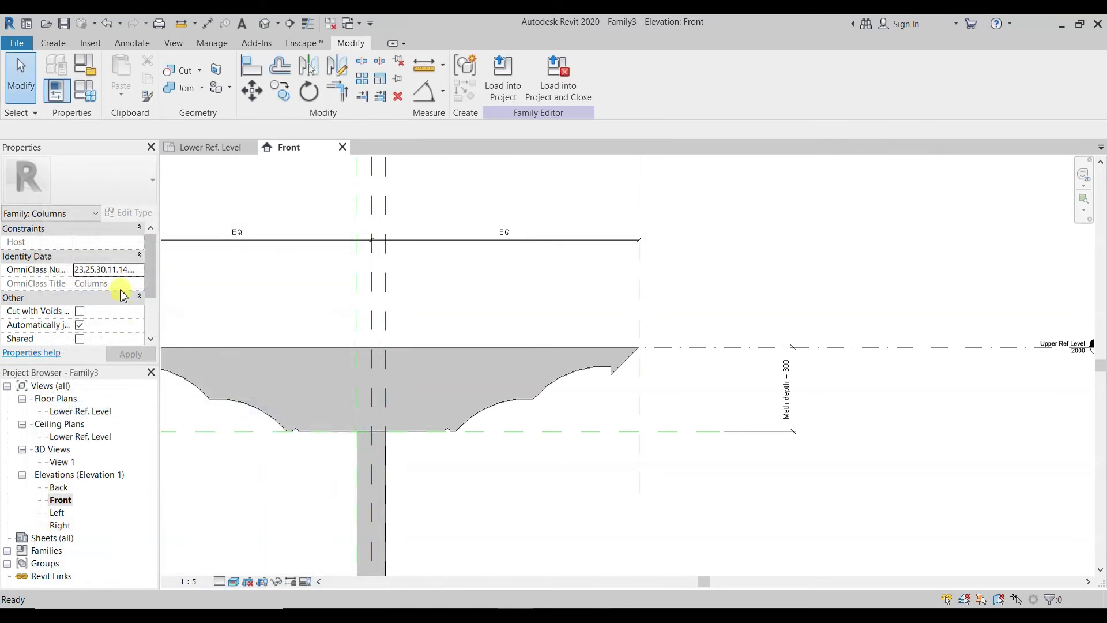
- Flex Upper Ref Level elevation to 3000 and watch the capital follow
left_click(798, 398)
left_click(789, 475)
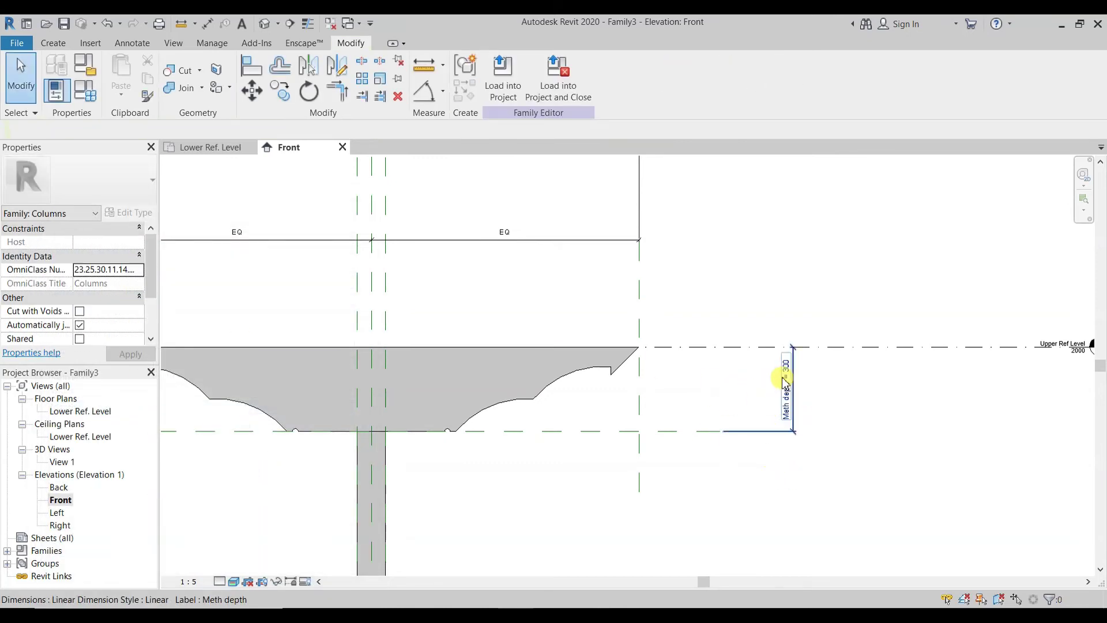
left_click(820, 352)
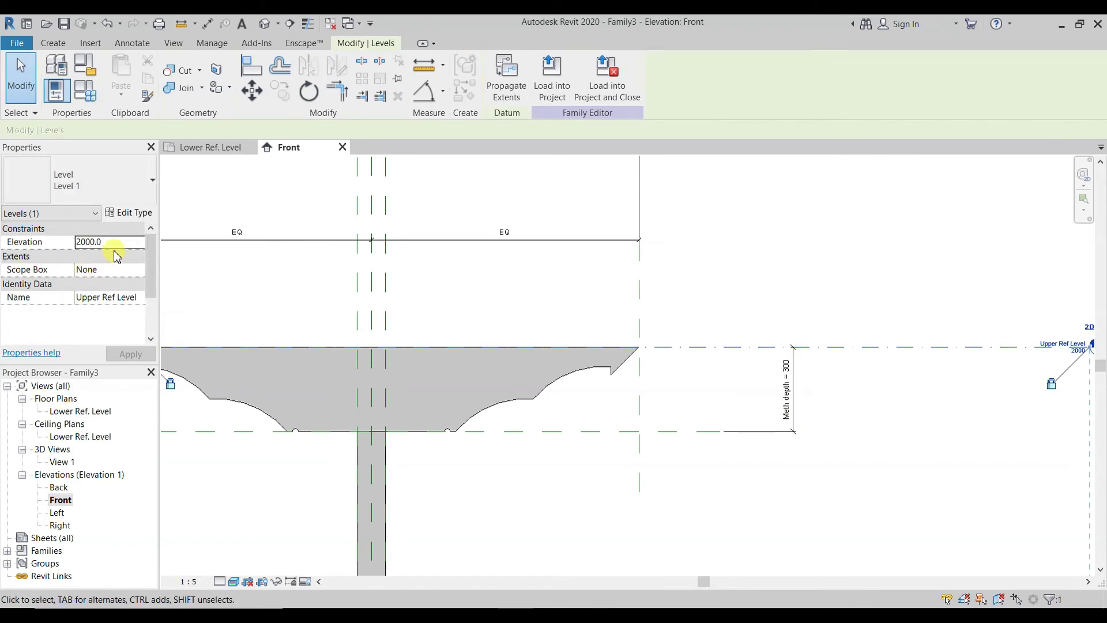
left_click(117, 245)
type("000")
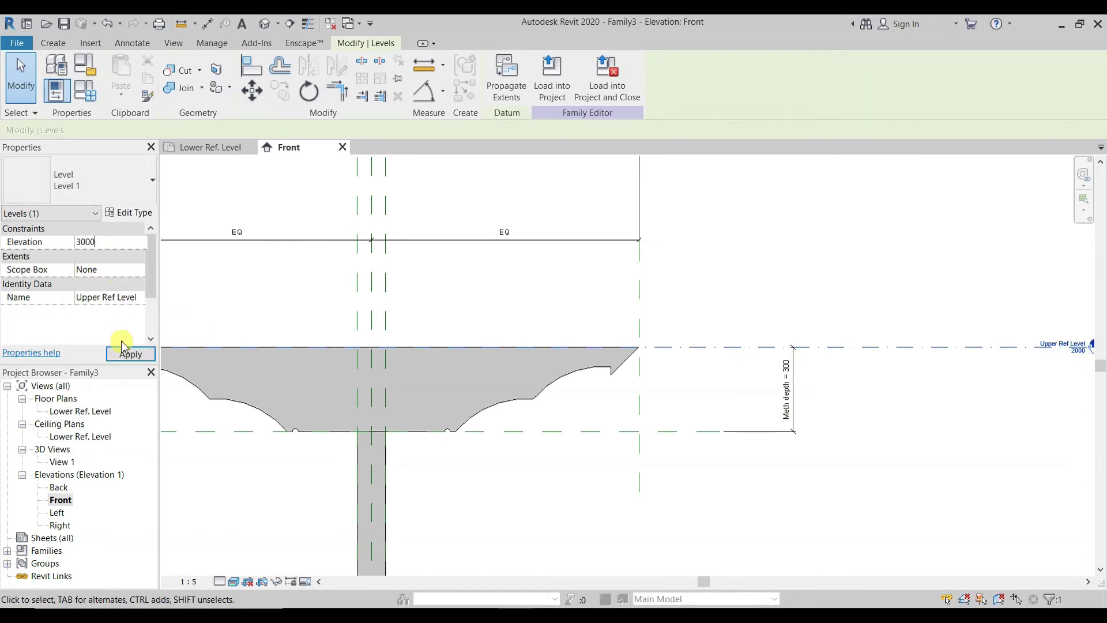
left_click(128, 354)
scroll(508, 403, "down", 2)
scroll(445, 376, "down", 2)
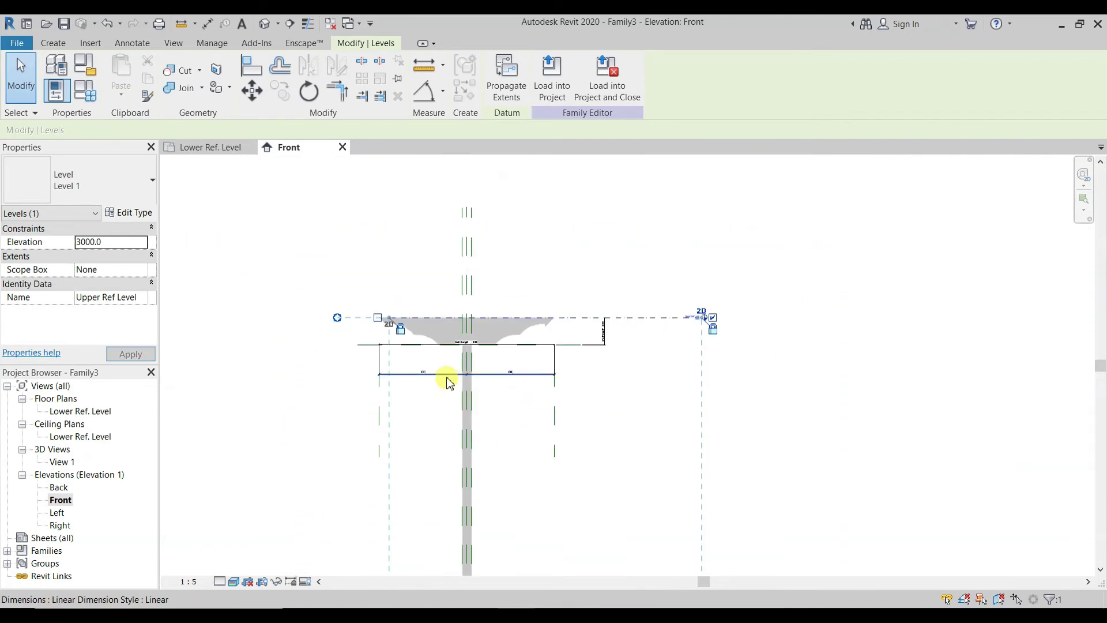
scroll(526, 412, "up", 1)
left_click(530, 415)
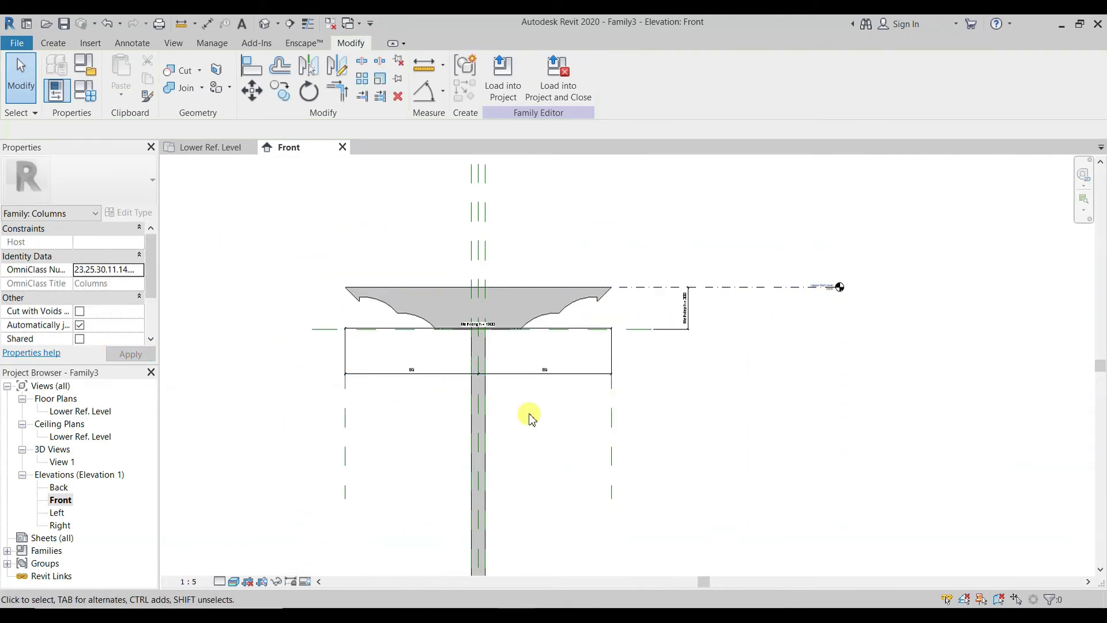
- Undo the elevation change and open the Left elevation view
key("ctrl+z")
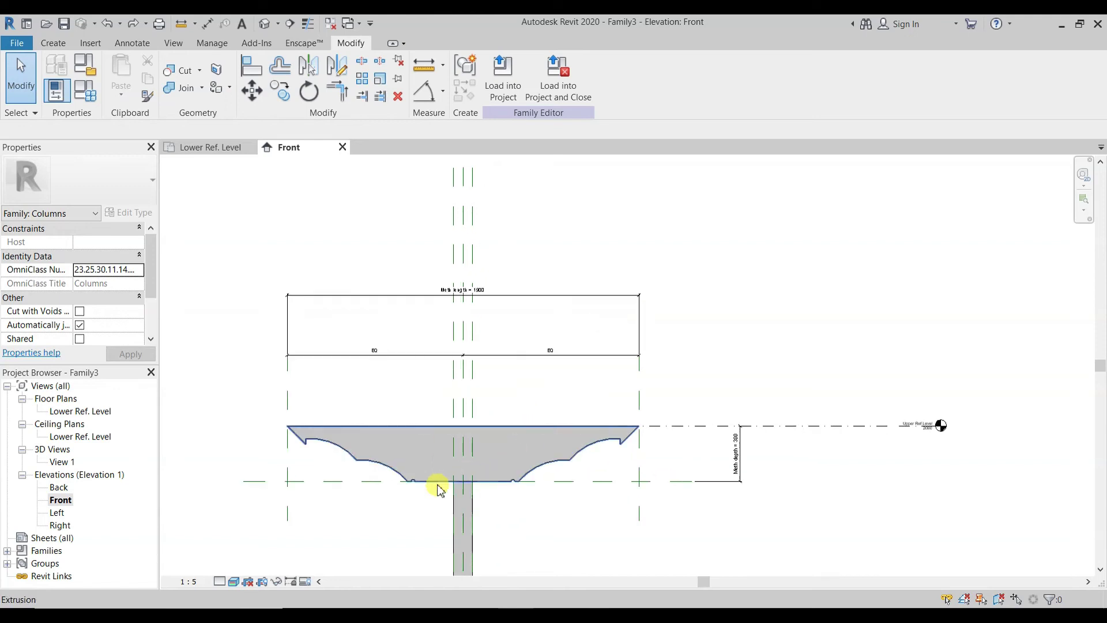
scroll(435, 484, "up", 2)
scroll(468, 487, "up", 1)
scroll(501, 477, "down", 2)
scroll(472, 461, "up", 2)
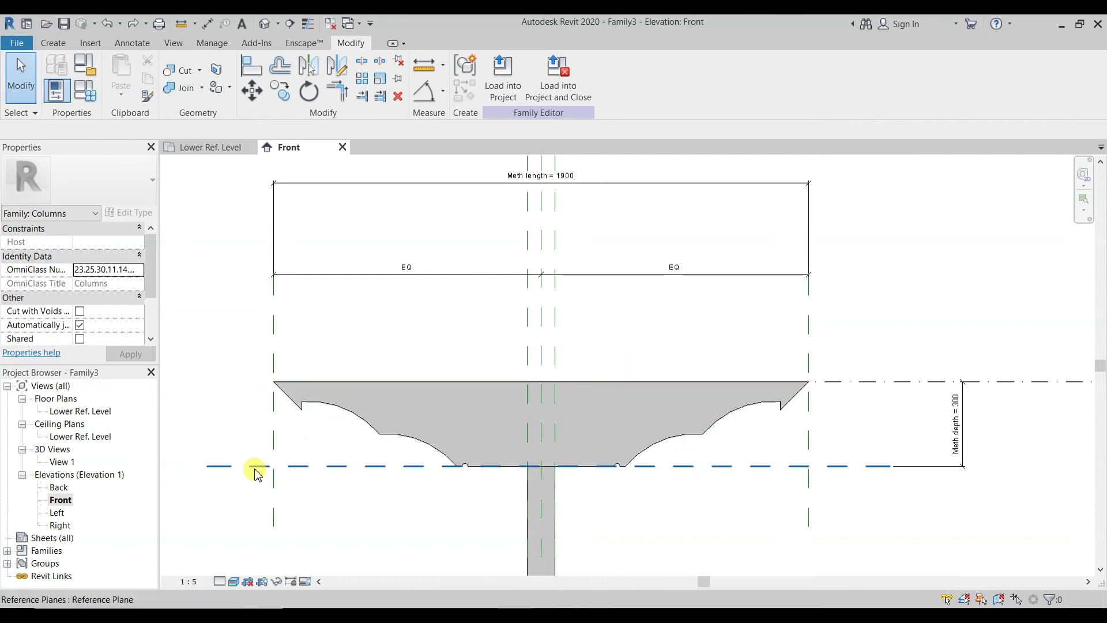
left_click(56, 513)
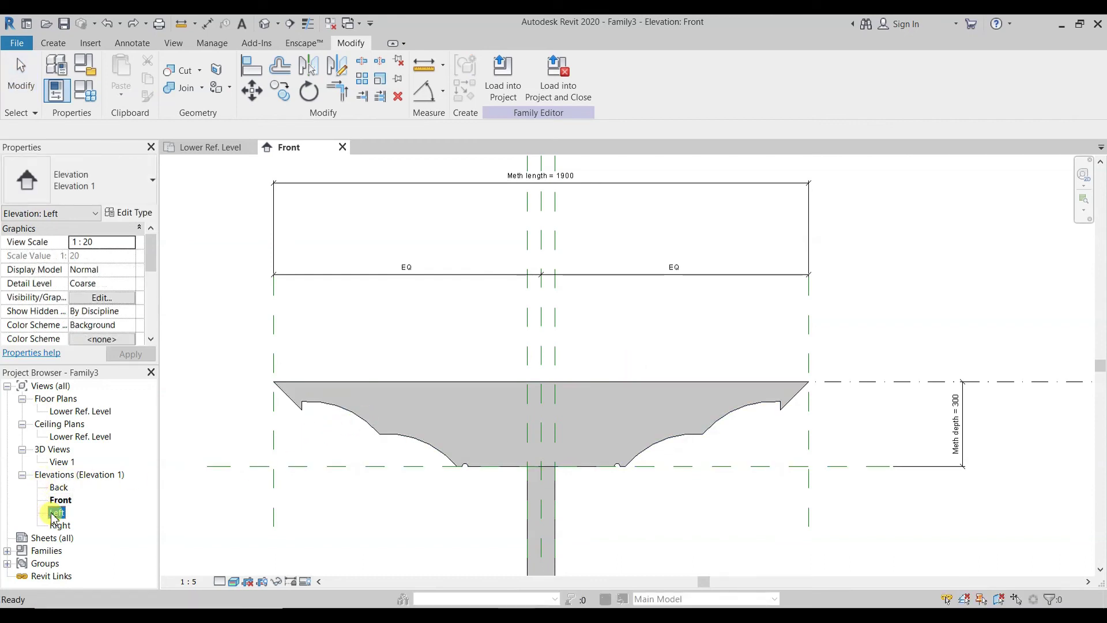
double_click(56, 513)
- Draw two vertical reference planes flanking the column on its left and right
scroll(634, 397, "up", 4)
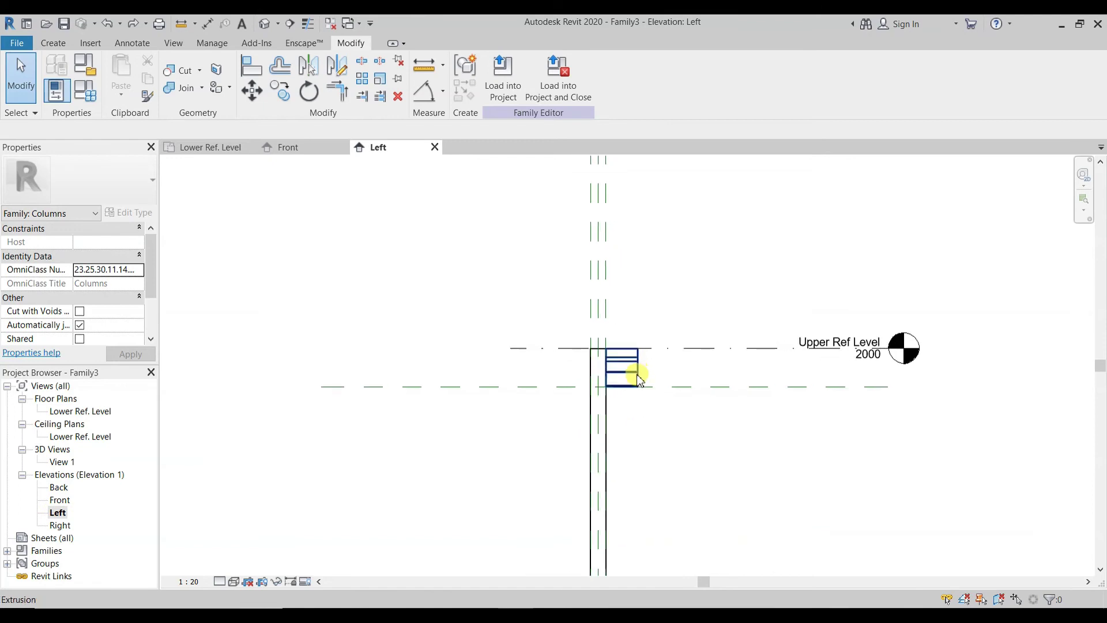
scroll(638, 381, "up", 2)
left_click(638, 381)
left_click(468, 271)
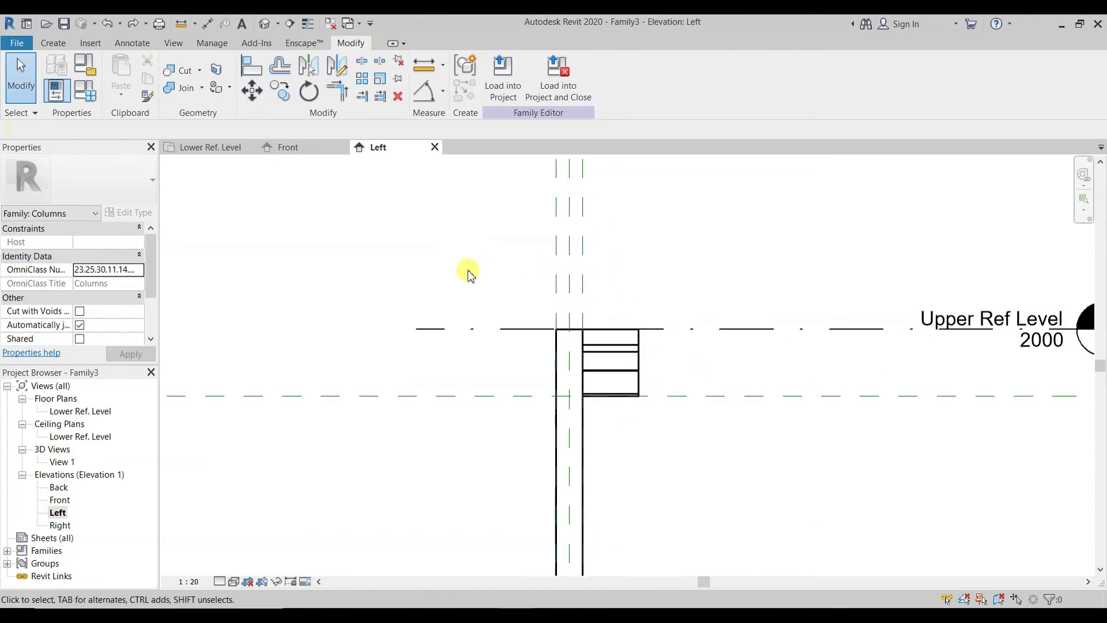
key("p")
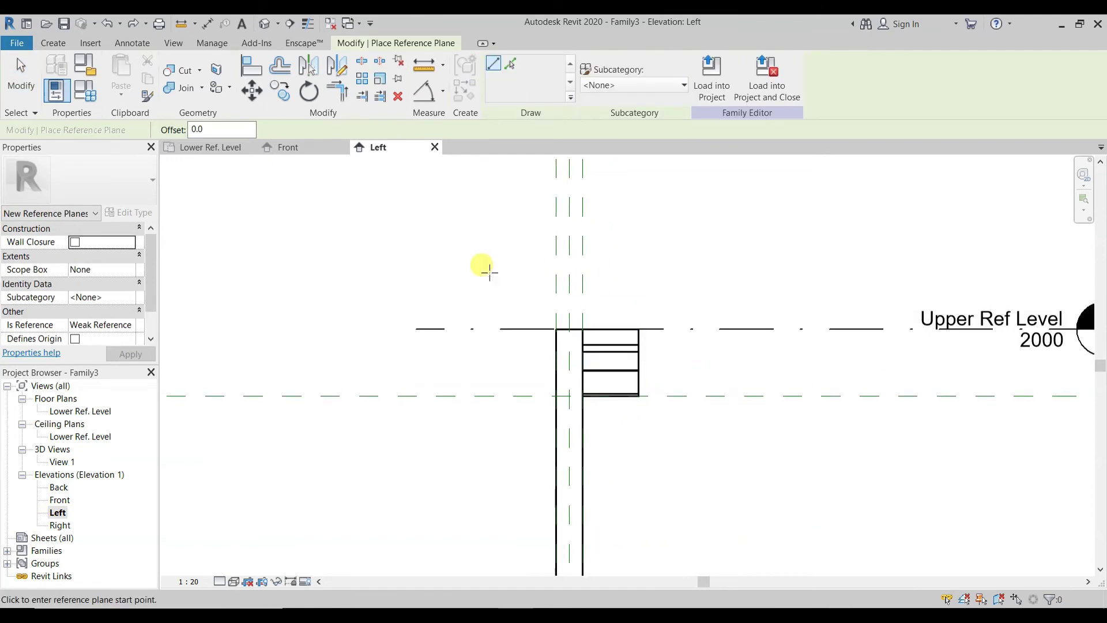
left_click(488, 269)
left_click(488, 459)
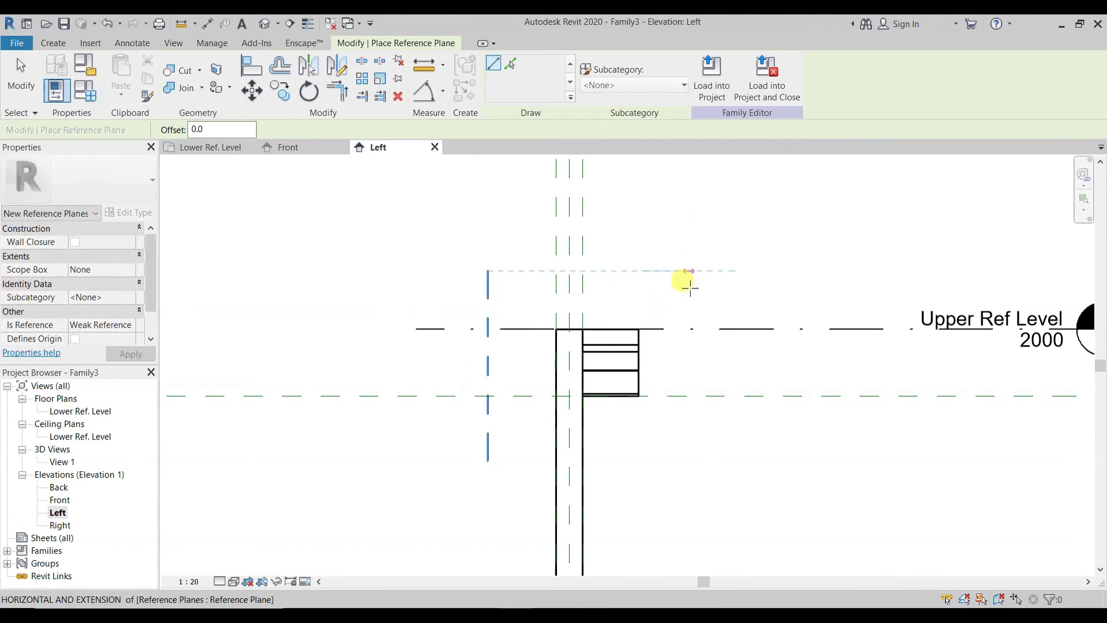
left_click(690, 270)
left_click(690, 460)
key("Escape")
key("Escape")
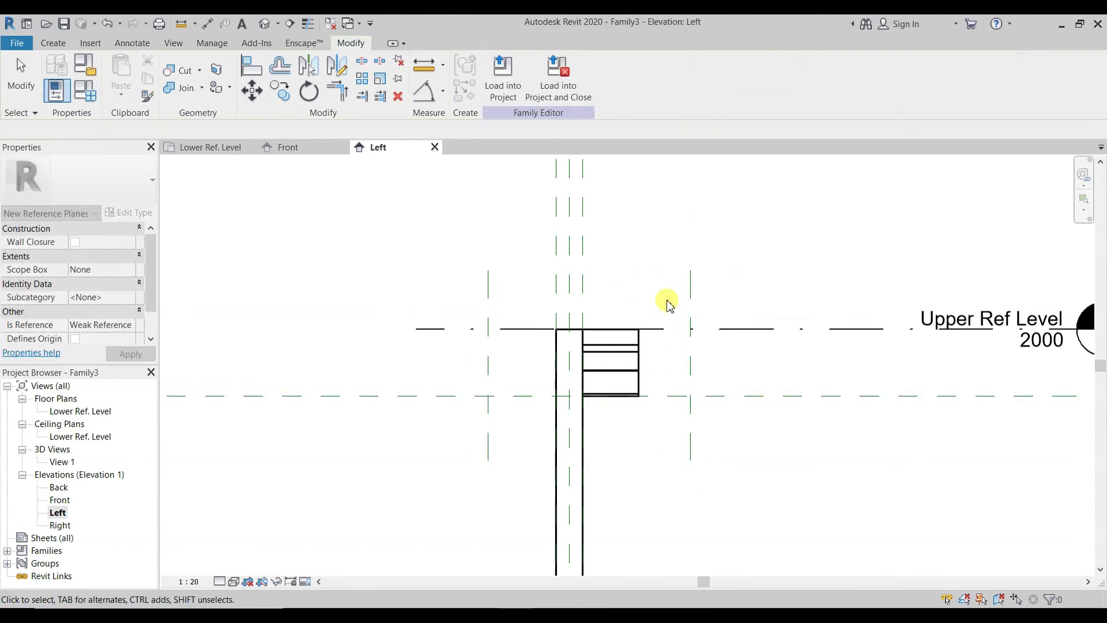
- Dimension plane–centreline–plane and set the two segments equal (EQ)
left_click(208, 23)
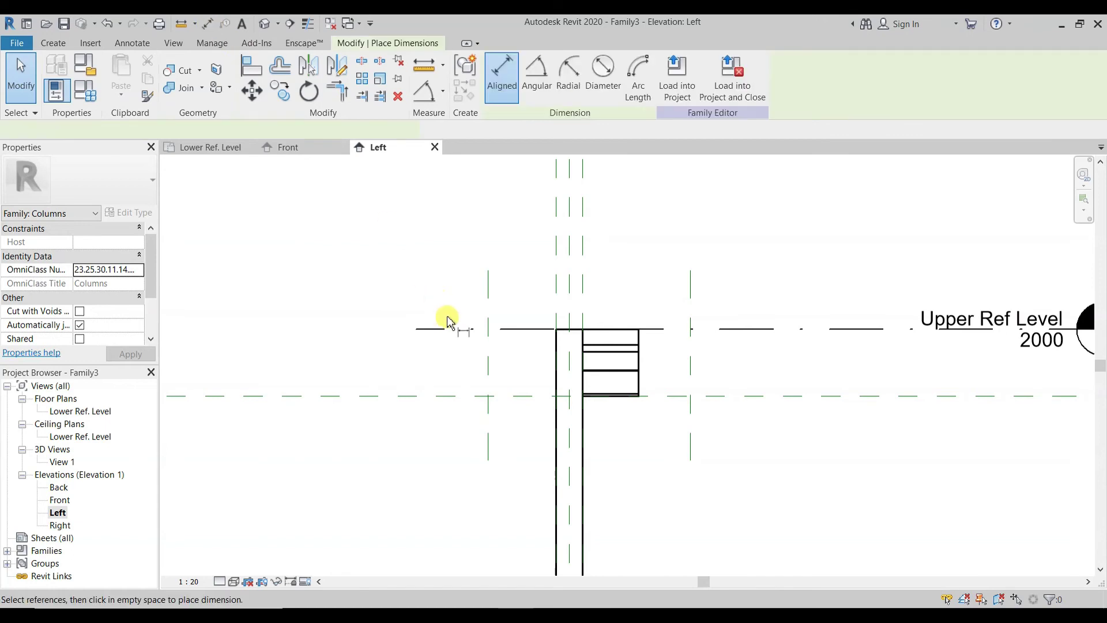
left_click(488, 348)
left_click(569, 259)
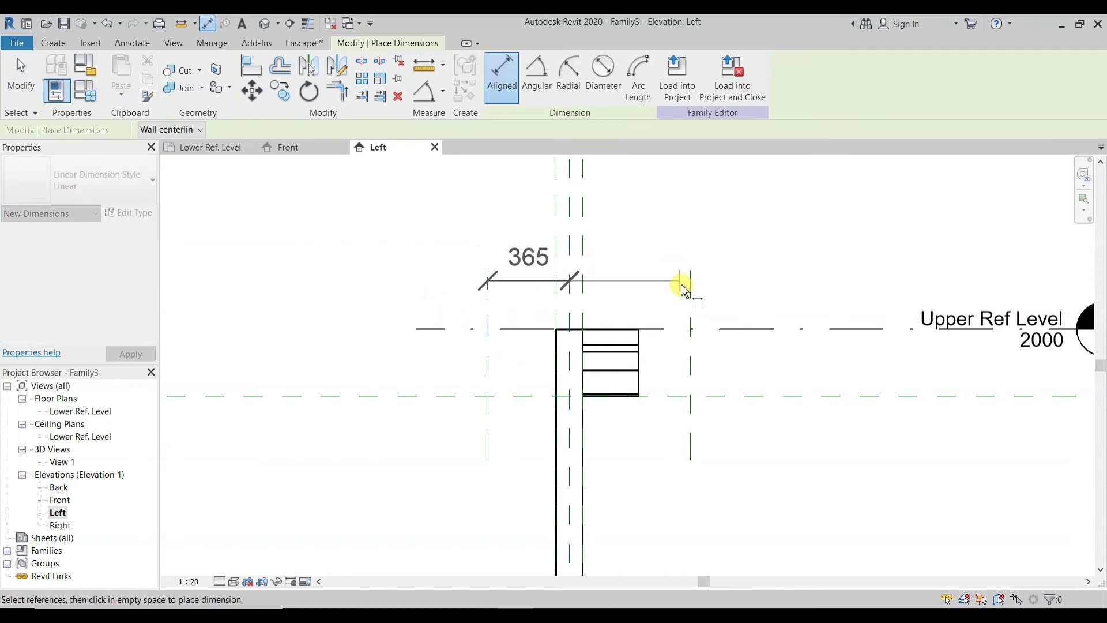
left_click(691, 291)
left_click(666, 221)
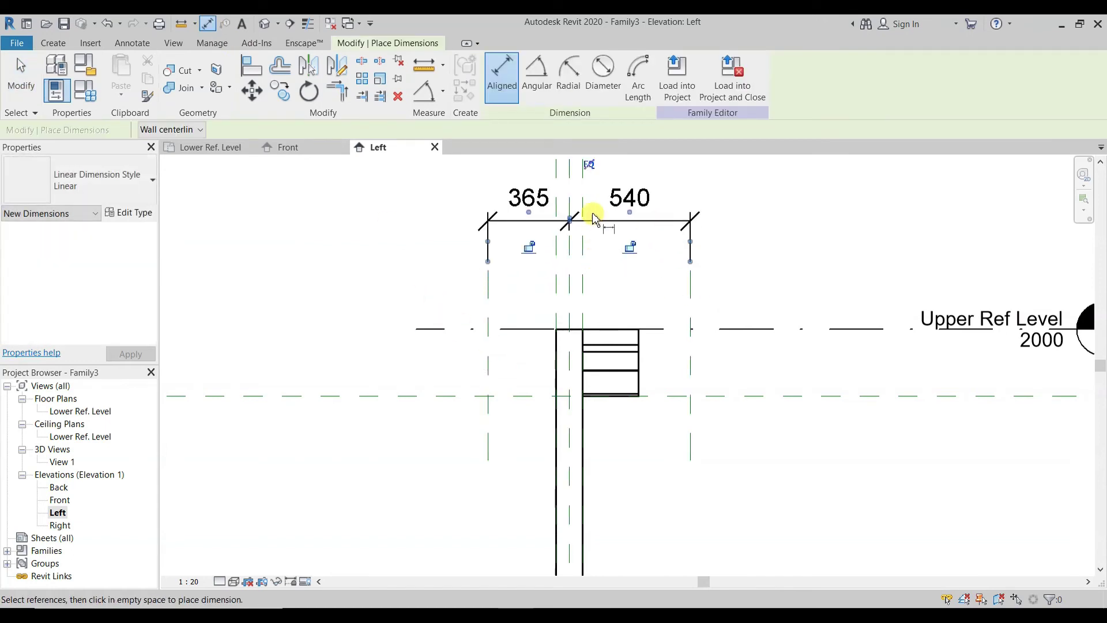
left_click(592, 167)
scroll(519, 346, "down", 2)
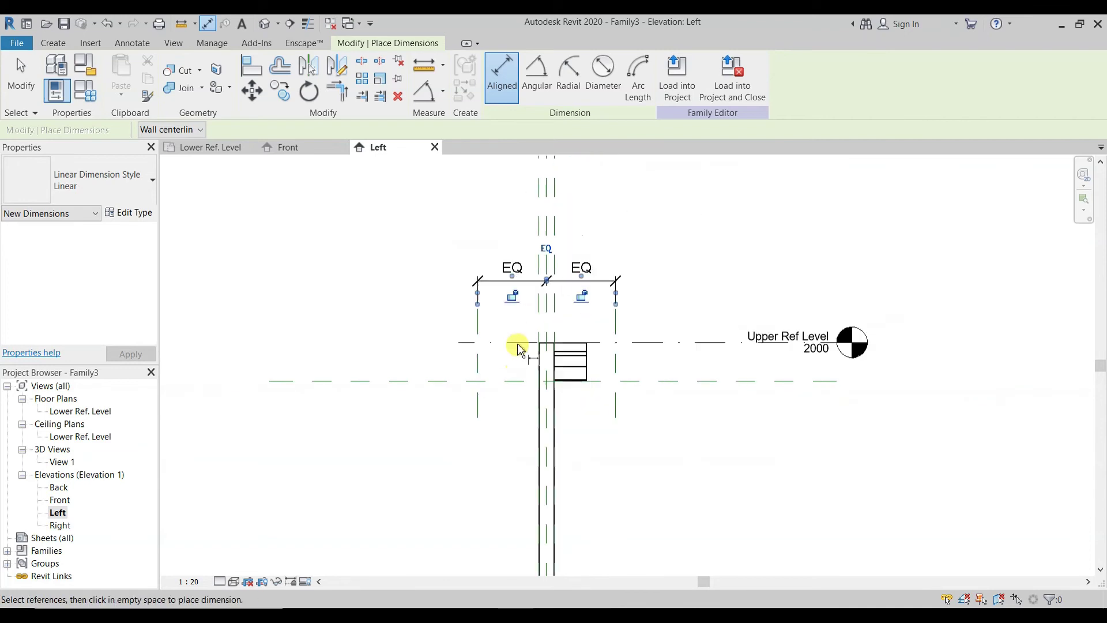
scroll(542, 242, "up", 2)
key("Escape")
key("Escape")
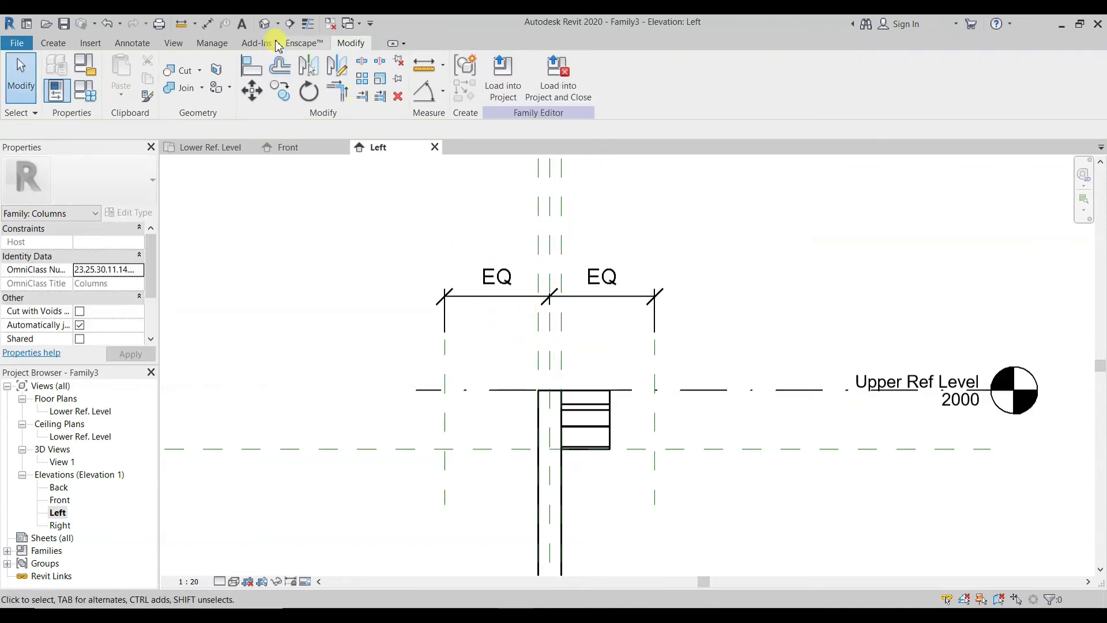
- Add the 1080 overall dimension between the two reference planes
left_click(208, 23)
left_click(445, 340)
left_click(654, 353)
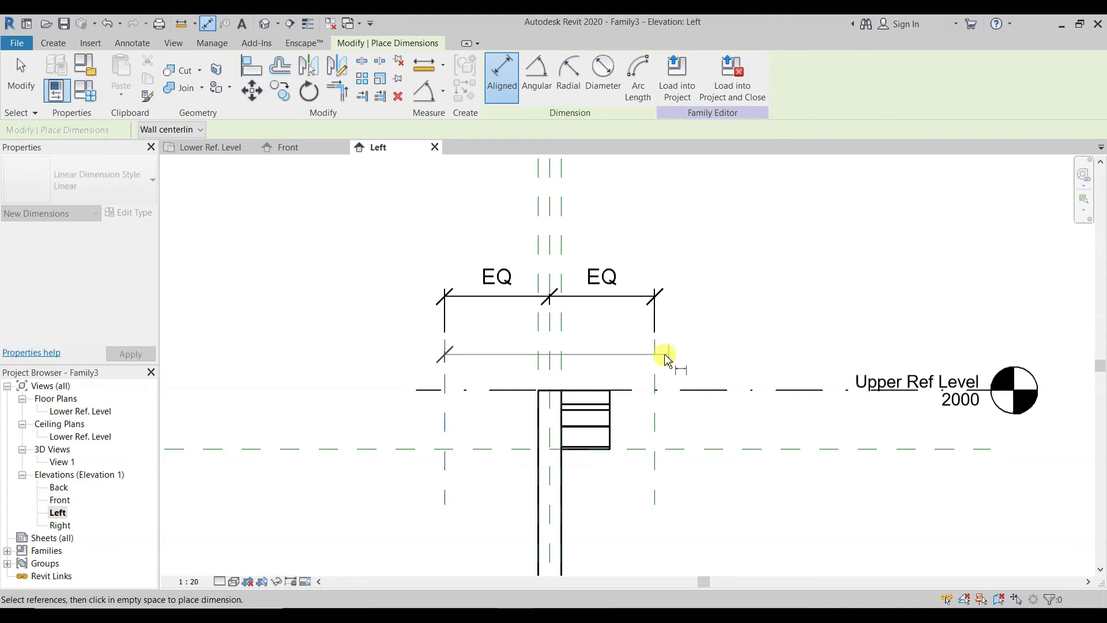
left_click(650, 239)
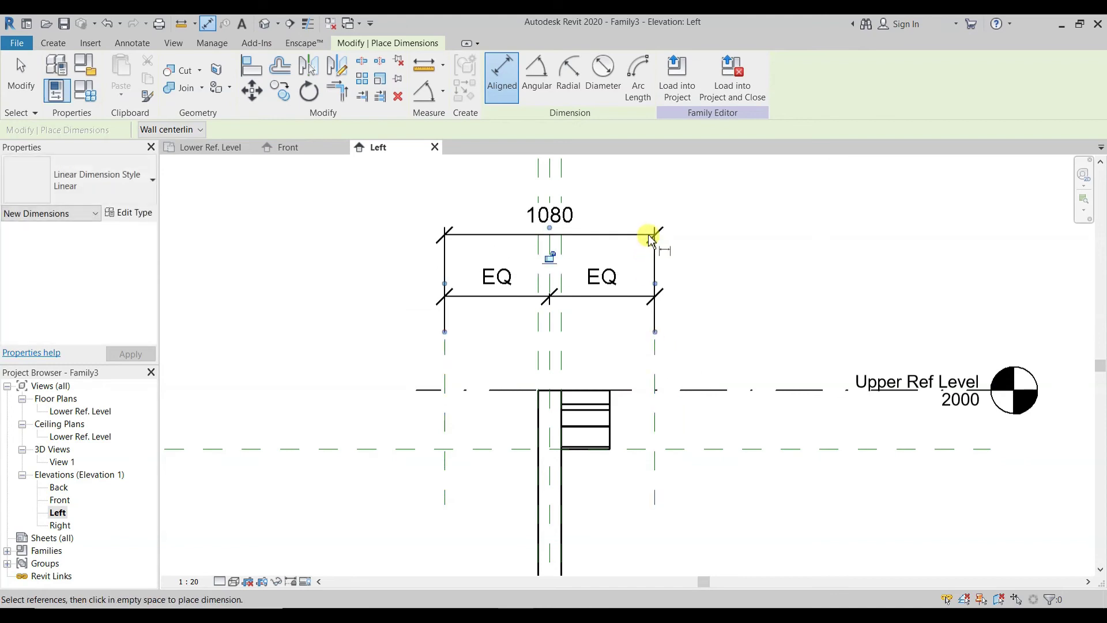
key("Escape")
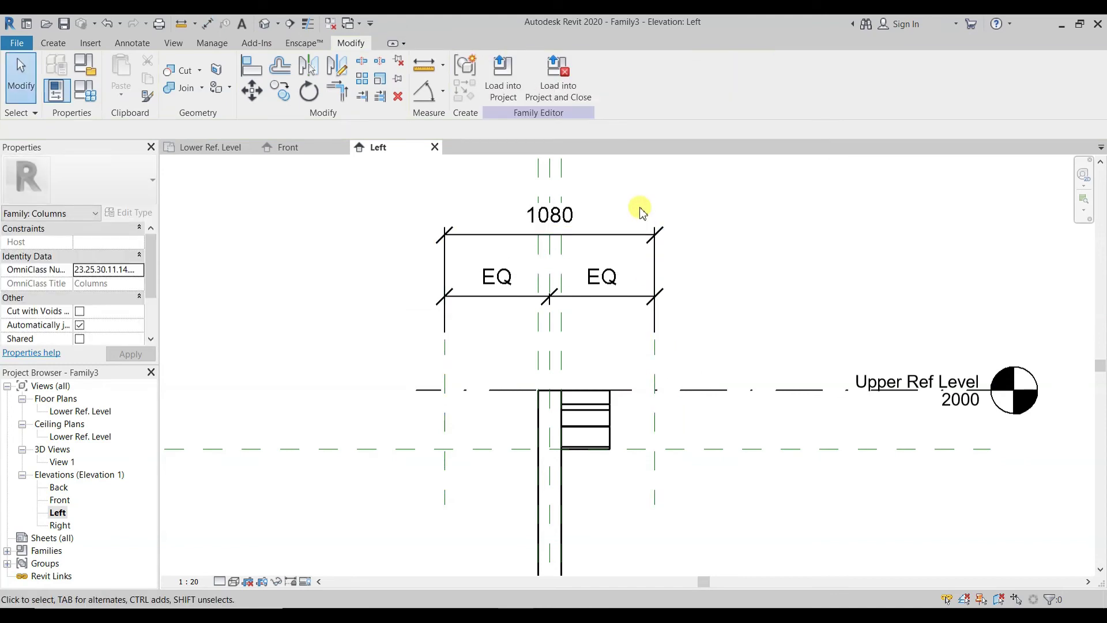
- Label the 1080 dimension with a new Meth width parameter
left_click(597, 236)
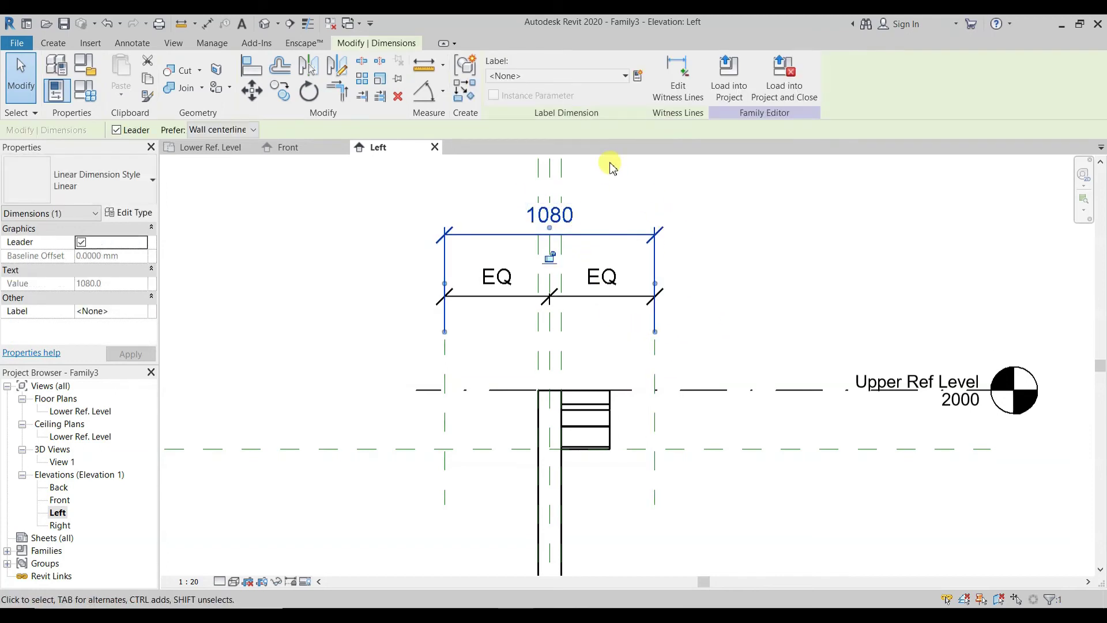
left_click(638, 75)
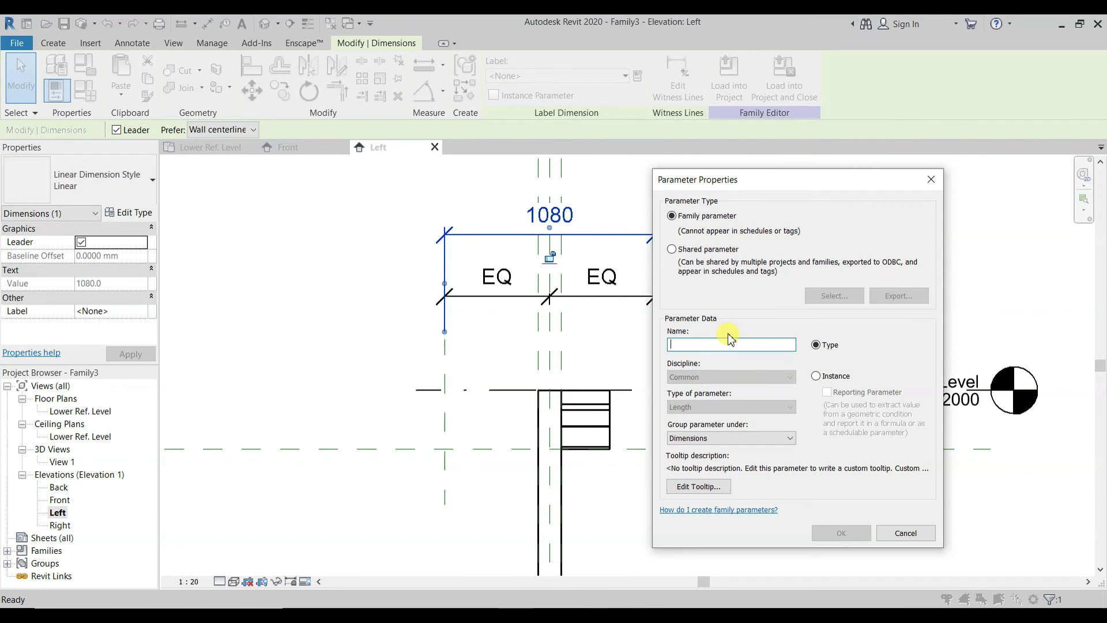
type("Meth width")
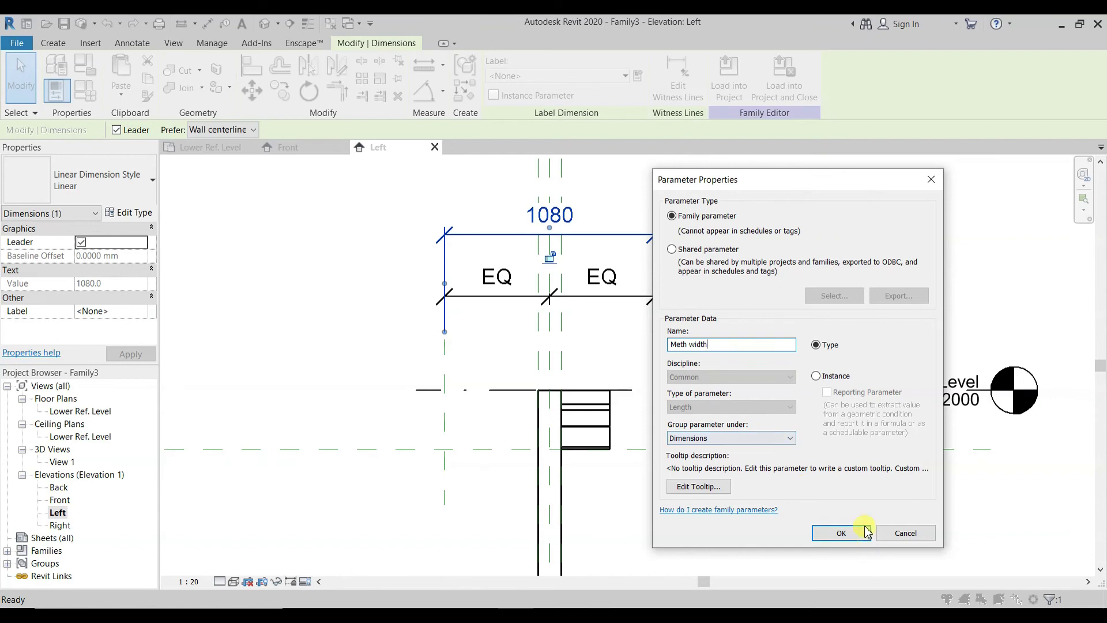
left_click(841, 532)
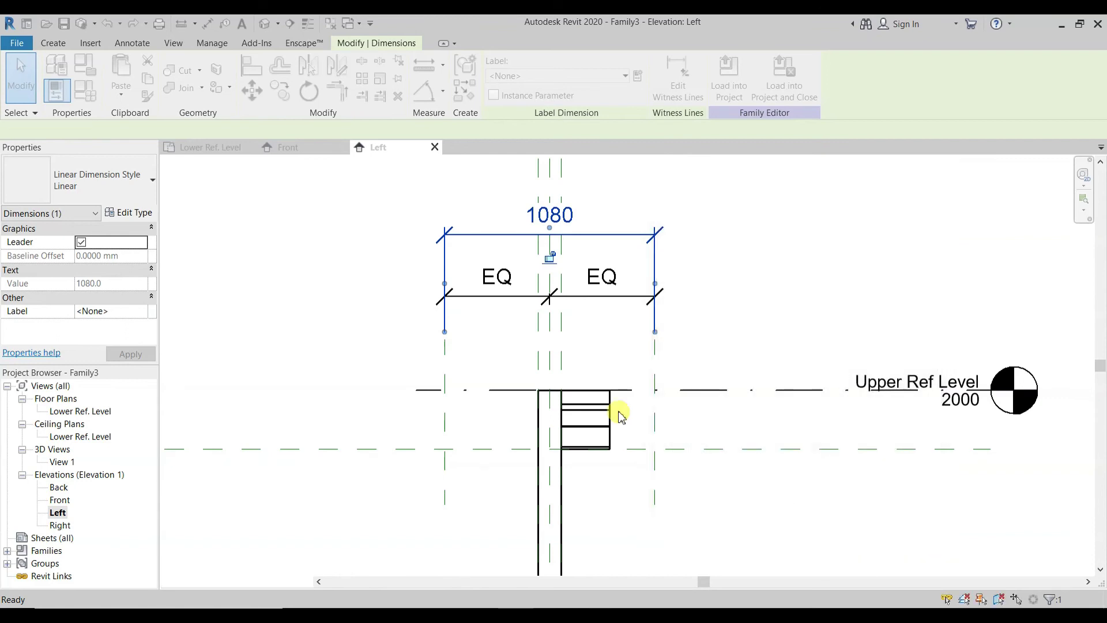
- Flex Meth width to 200, then 600, and finally 400
left_click(570, 222)
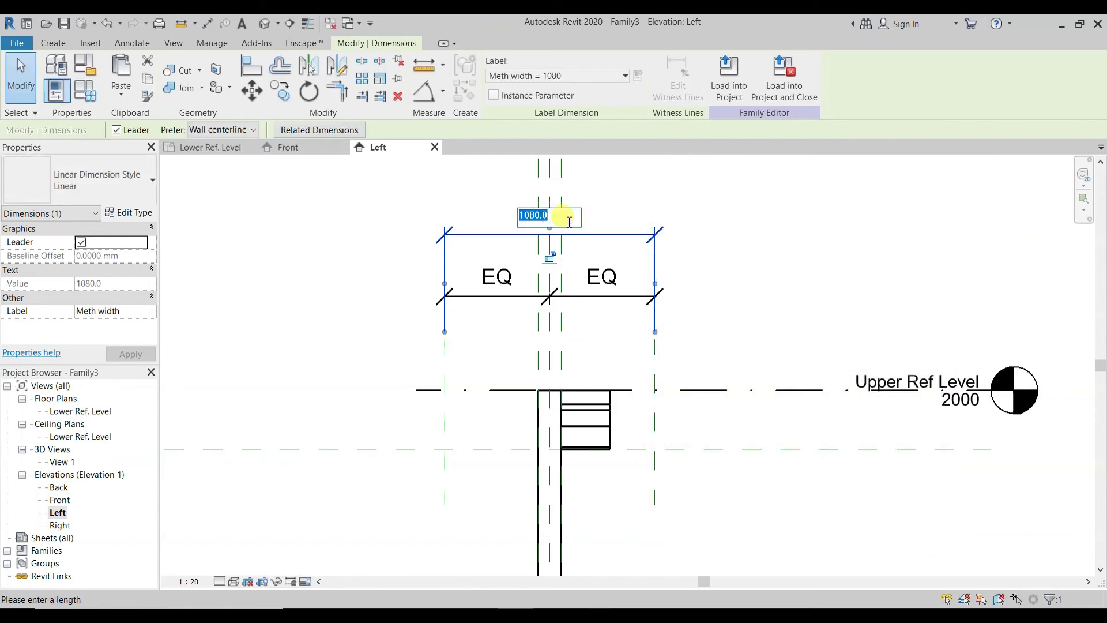
key("Return")
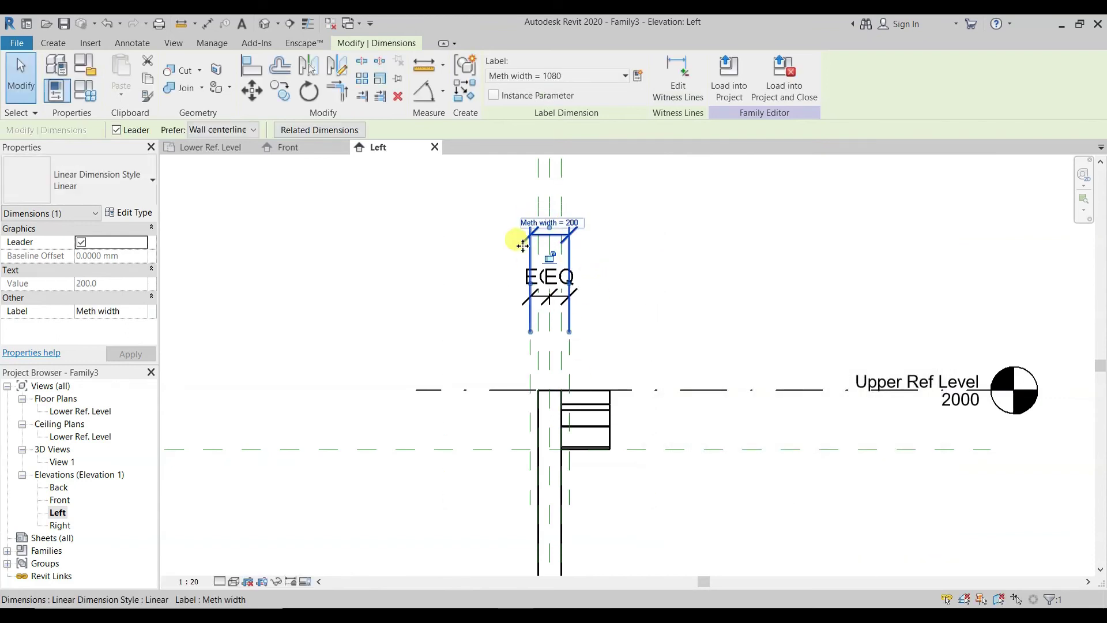
left_click(585, 221)
type("600")
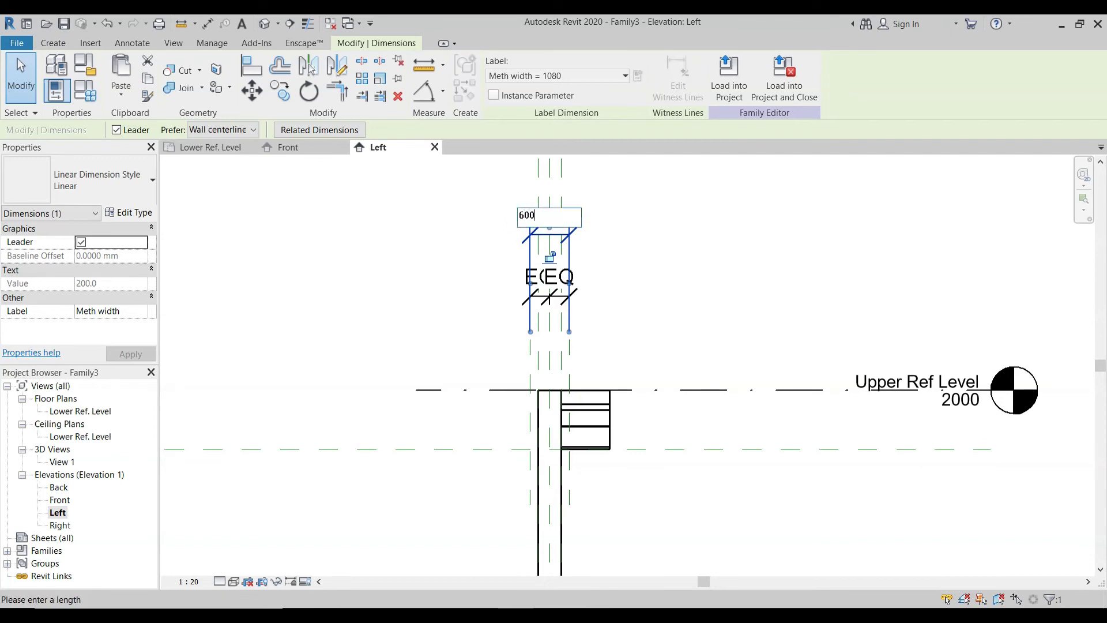
key("Return")
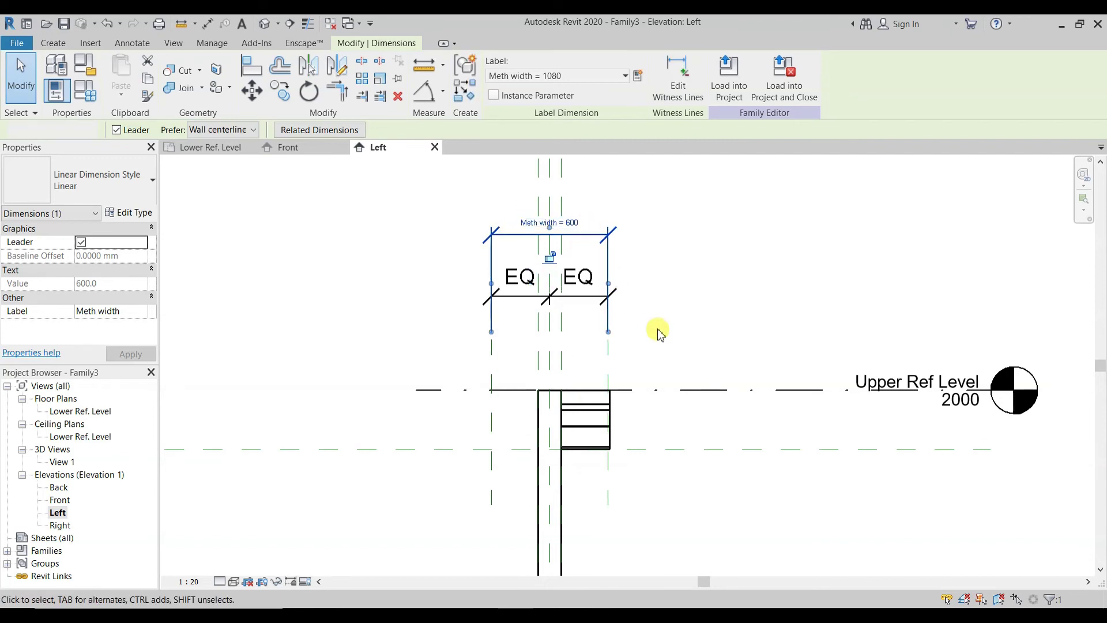
left_click(648, 351)
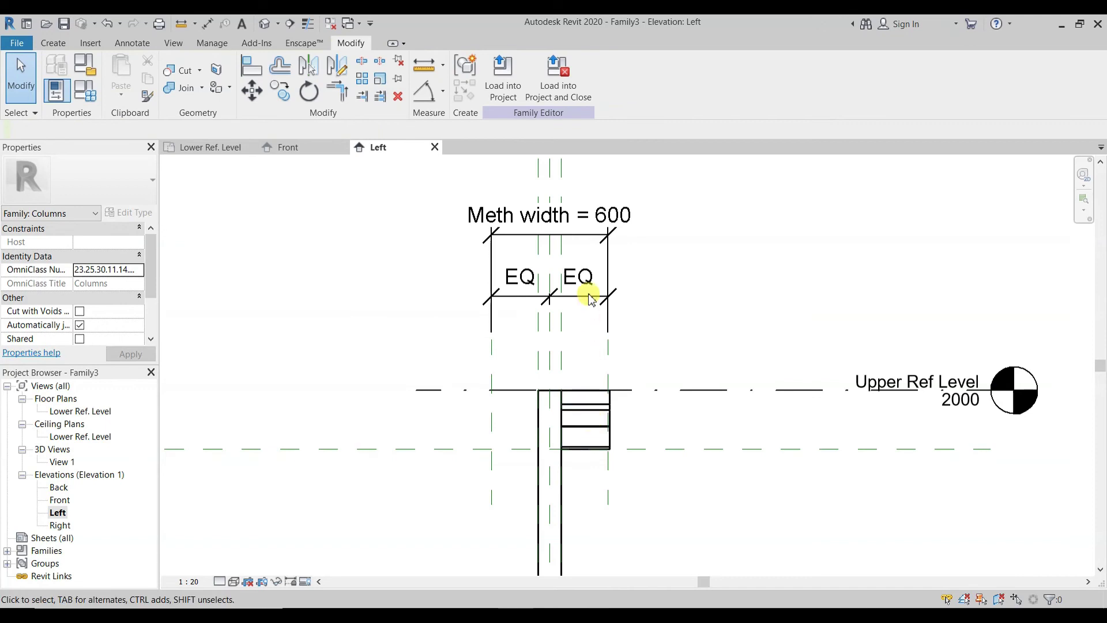
left_click(602, 216)
left_click(568, 219)
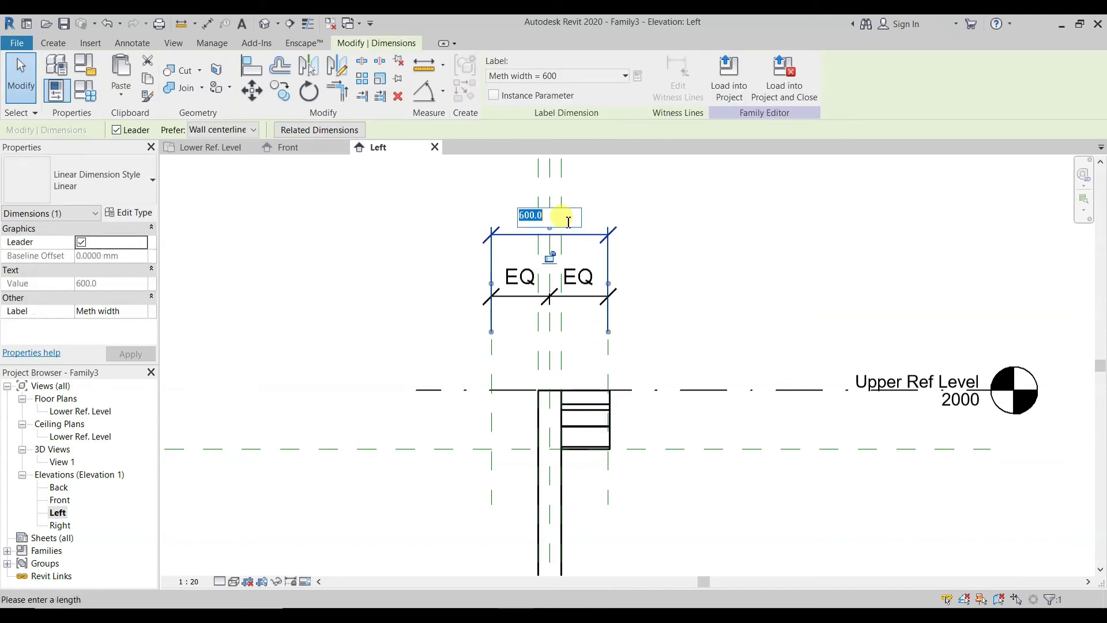
type("400")
key("Return")
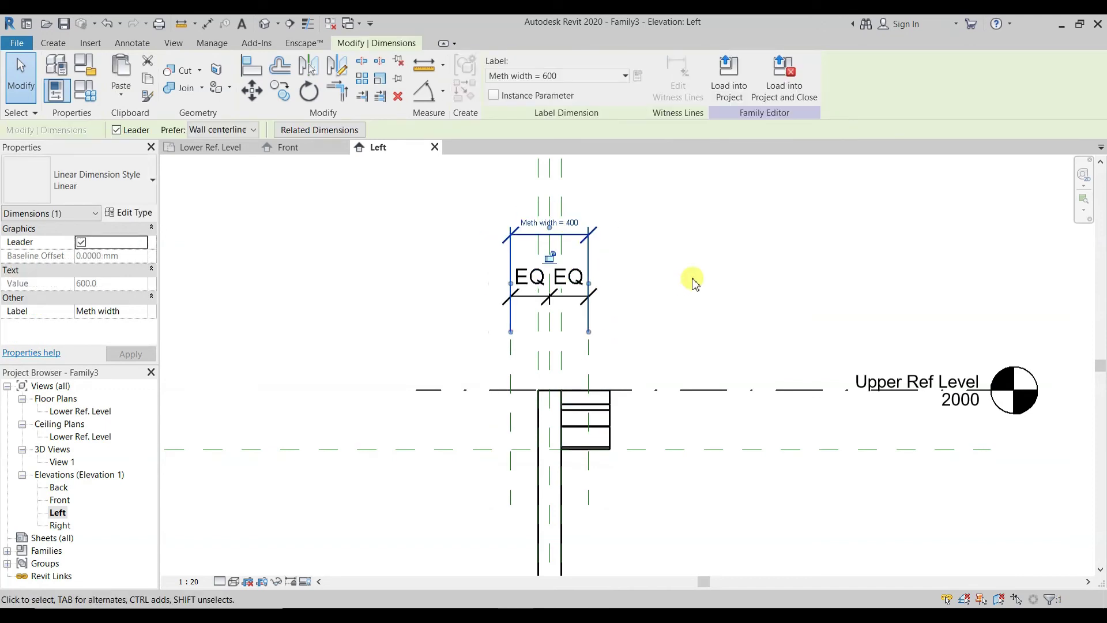
key("Escape")
scroll(564, 444, "up", 2)
- Align and lock the capital's left and right edges to the width reference planes
key("a")
key("l")
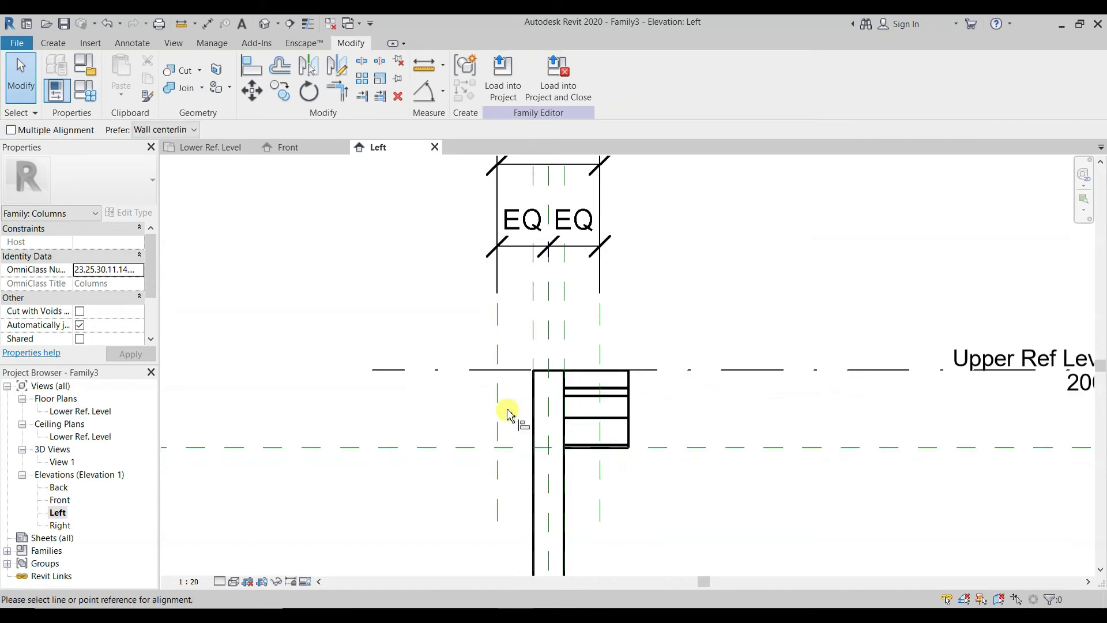
left_click(497, 410)
left_click(564, 403)
left_click(477, 392)
left_click(622, 386)
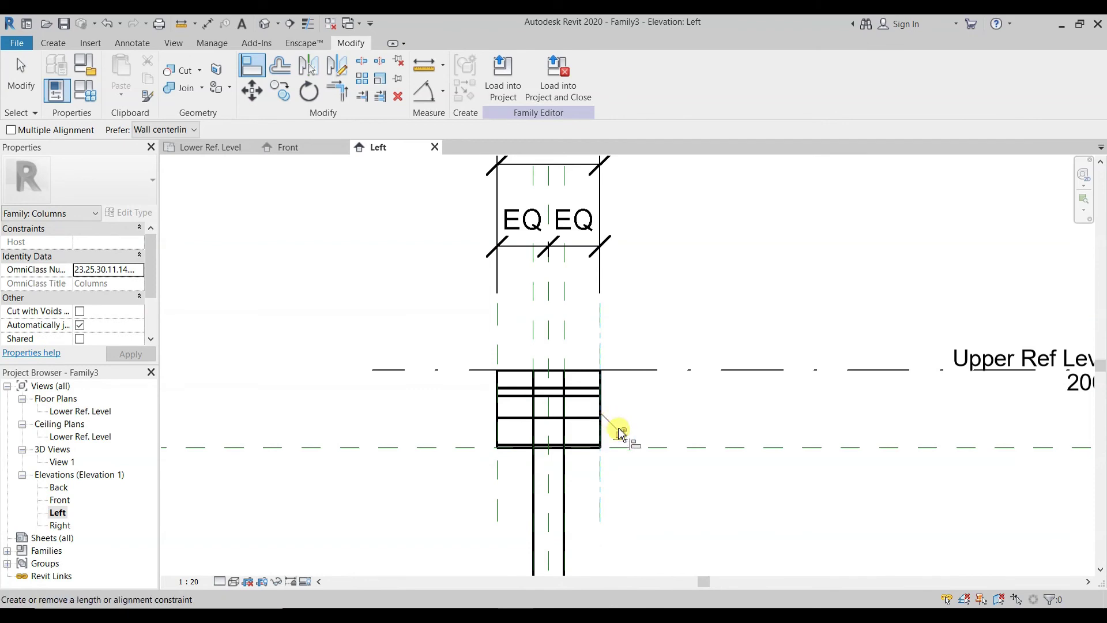
scroll(364, 237, "down", 1)
key("Escape")
key("Escape")
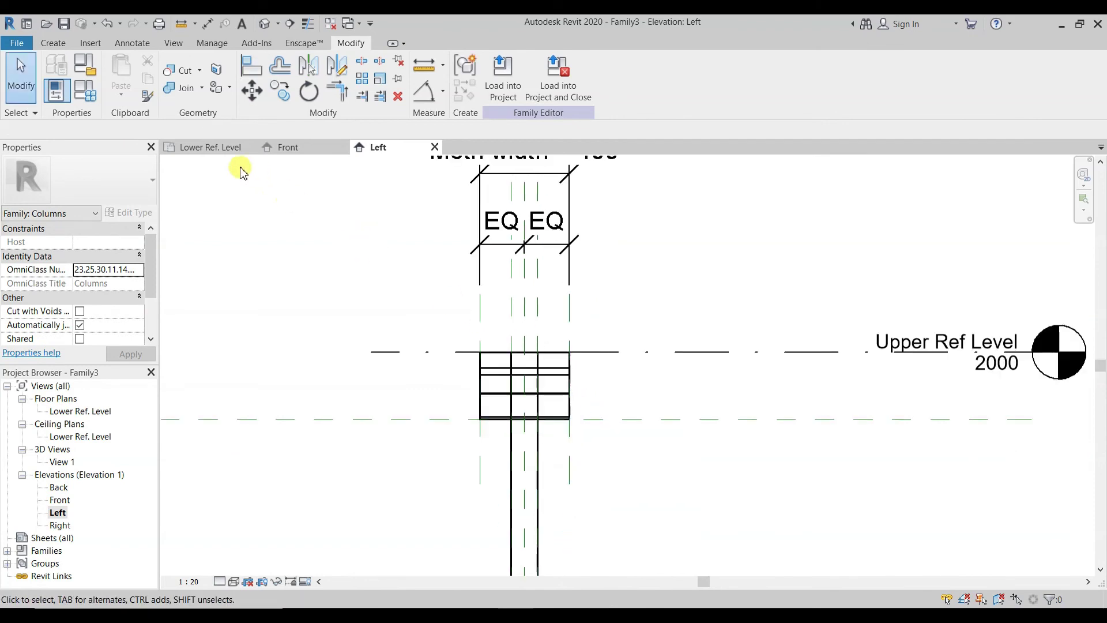
- Review the capital in the default 3D view, then return to the Front elevation
left_click(259, 27)
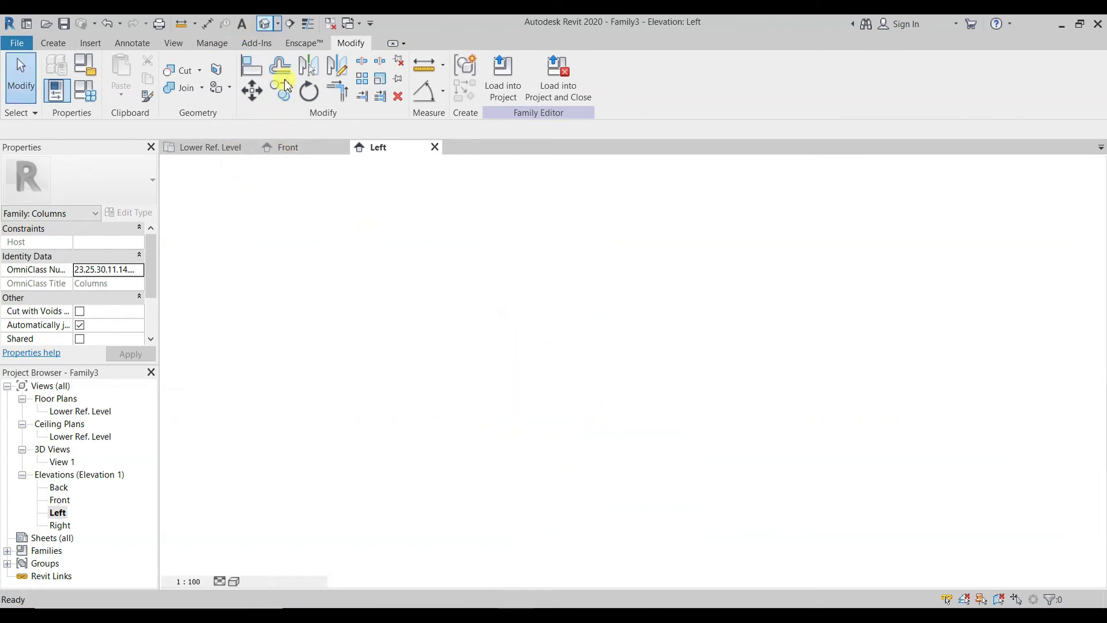
mouse_move(774, 307)
middle_mouse_down("shift")
mouse_move(811, 314)
mouse_move(707, 440)
mouse_move(870, 296)
mouse_move(836, 302)
mouse_move(864, 217)
mouse_move(637, 356)
middle_mouse_up("shift")
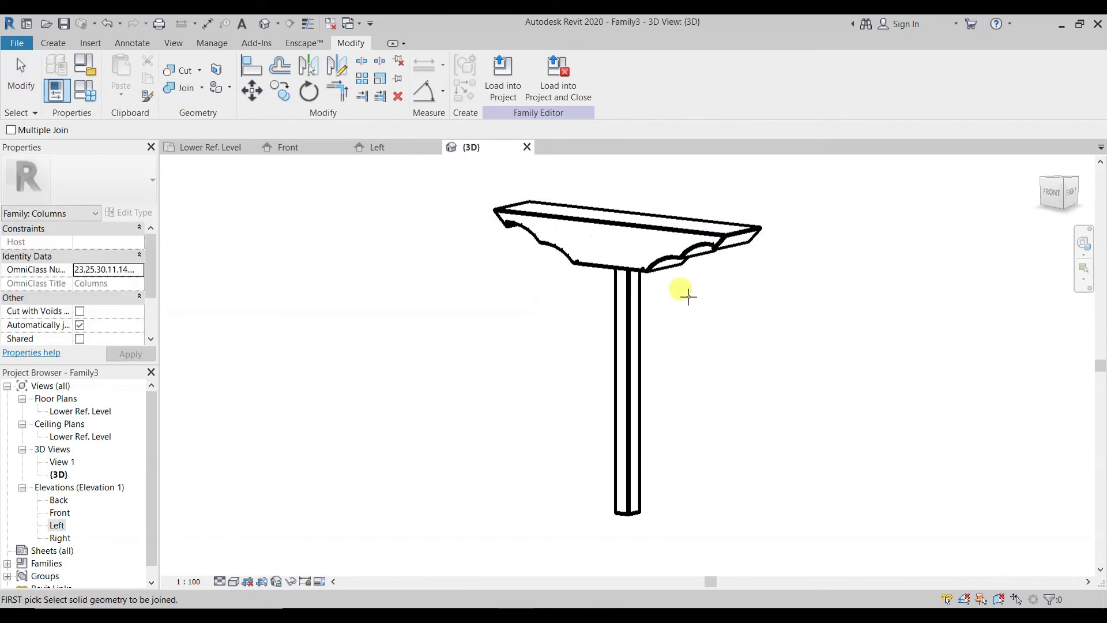
mouse_move(702, 314)
middle_mouse_down("shift")
mouse_move(912, 209)
mouse_move(700, 185)
mouse_move(472, 185)
mouse_move(445, 222)
mouse_move(579, 218)
mouse_move(677, 277)
mouse_move(638, 395)
mouse_move(447, 230)
middle_mouse_up("shift")
left_click(289, 149)
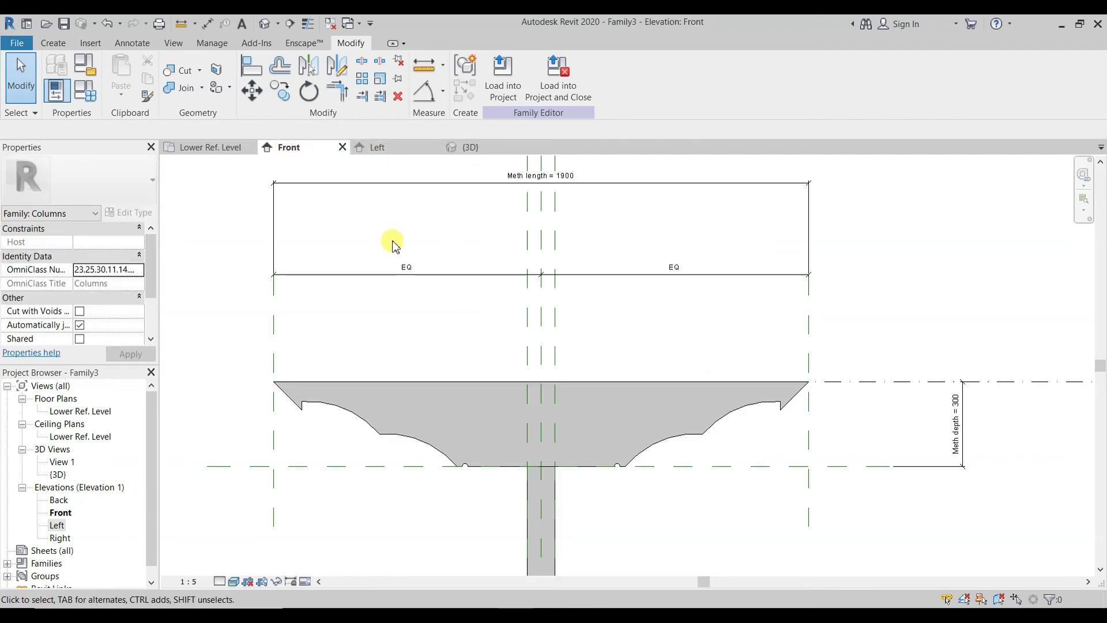
left_click(397, 157)
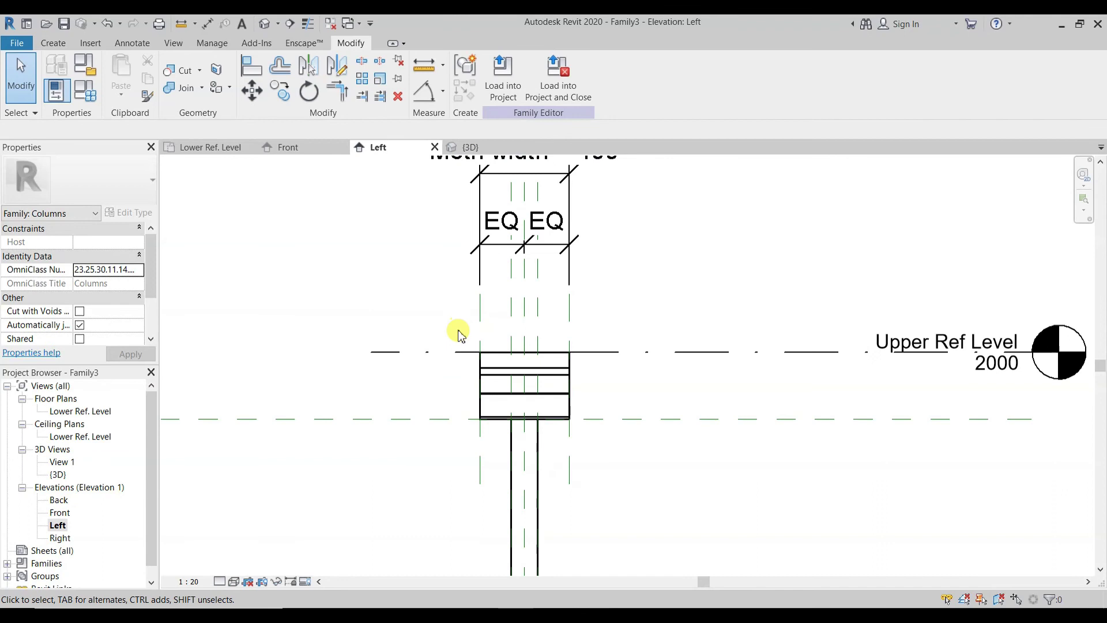
scroll(507, 457, "up", 2)
scroll(440, 392, "down", 1)
scroll(436, 346, "up", 1)
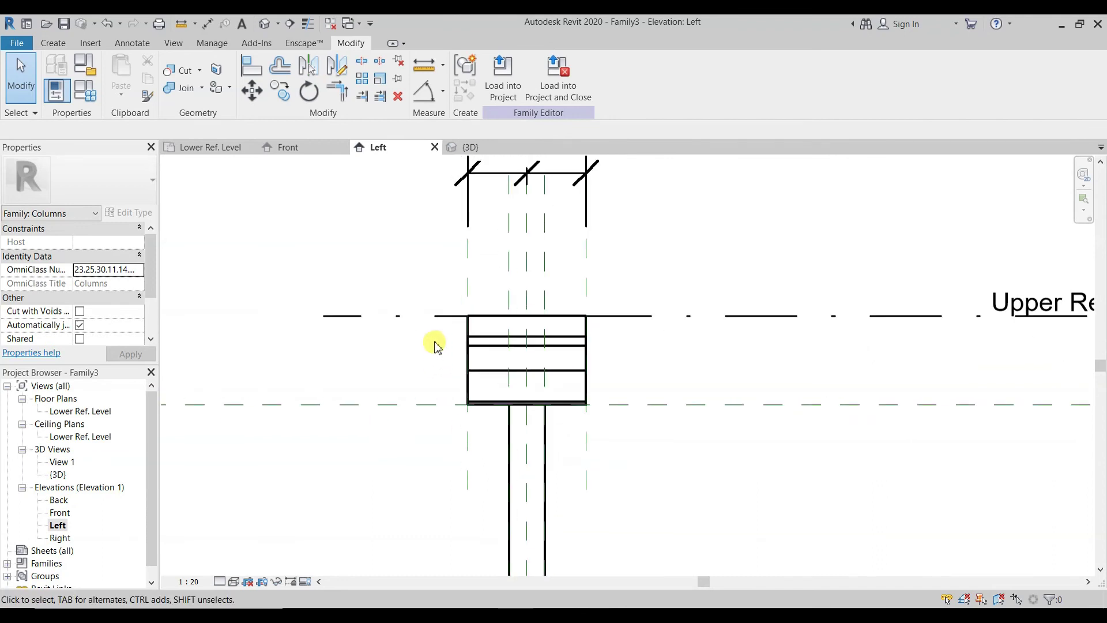
left_click(310, 152)
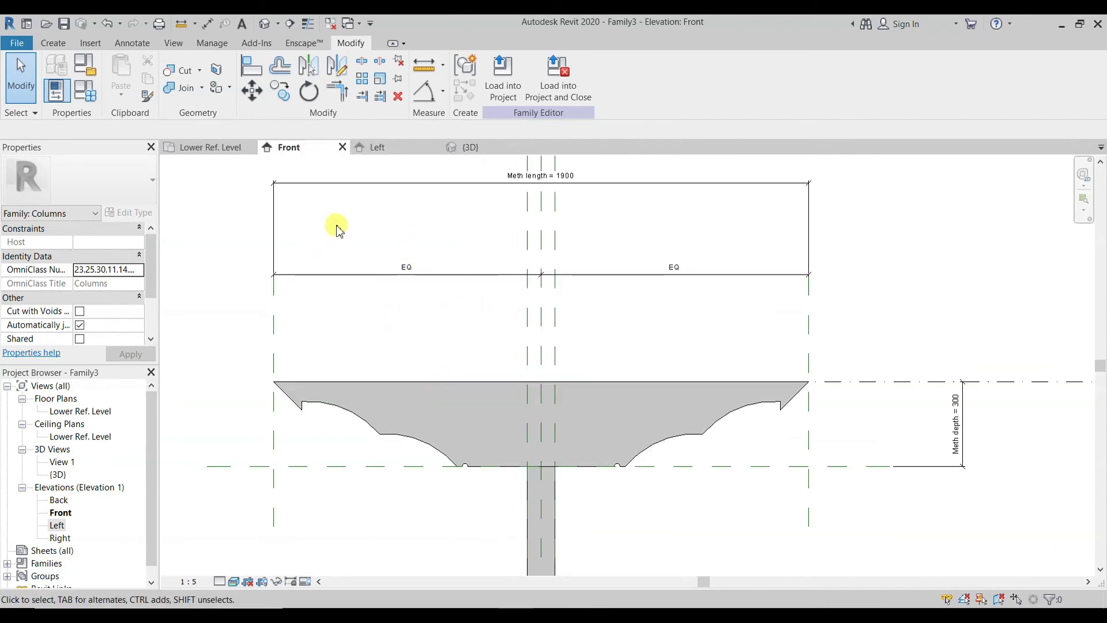
- Start a new extrusion and sketch a rectangle inside the capital around the column
left_click(63, 46)
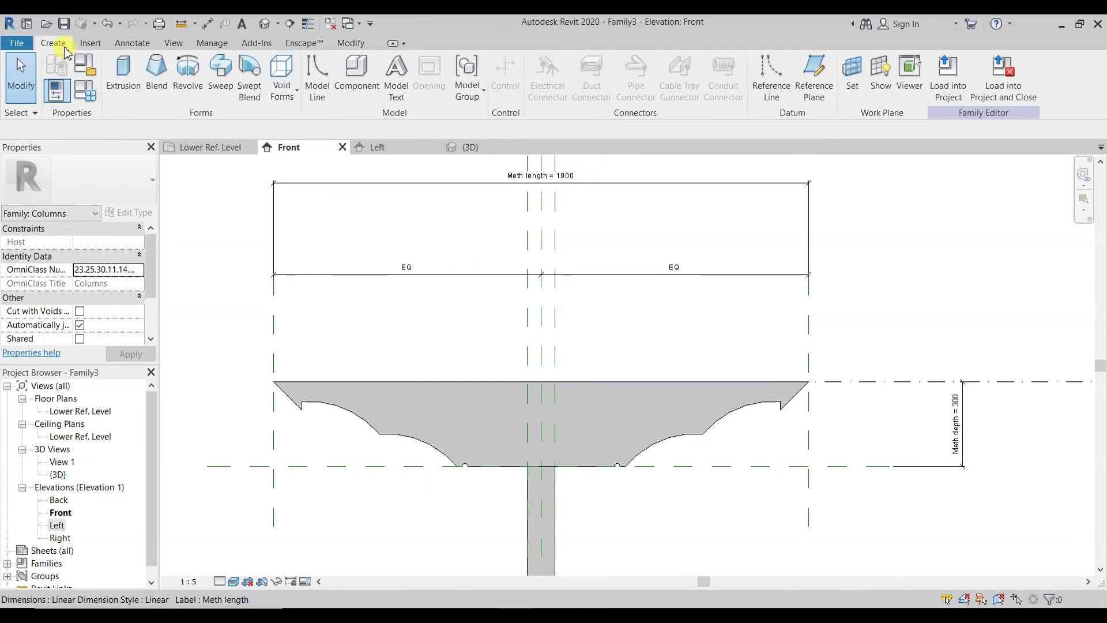
left_click(121, 98)
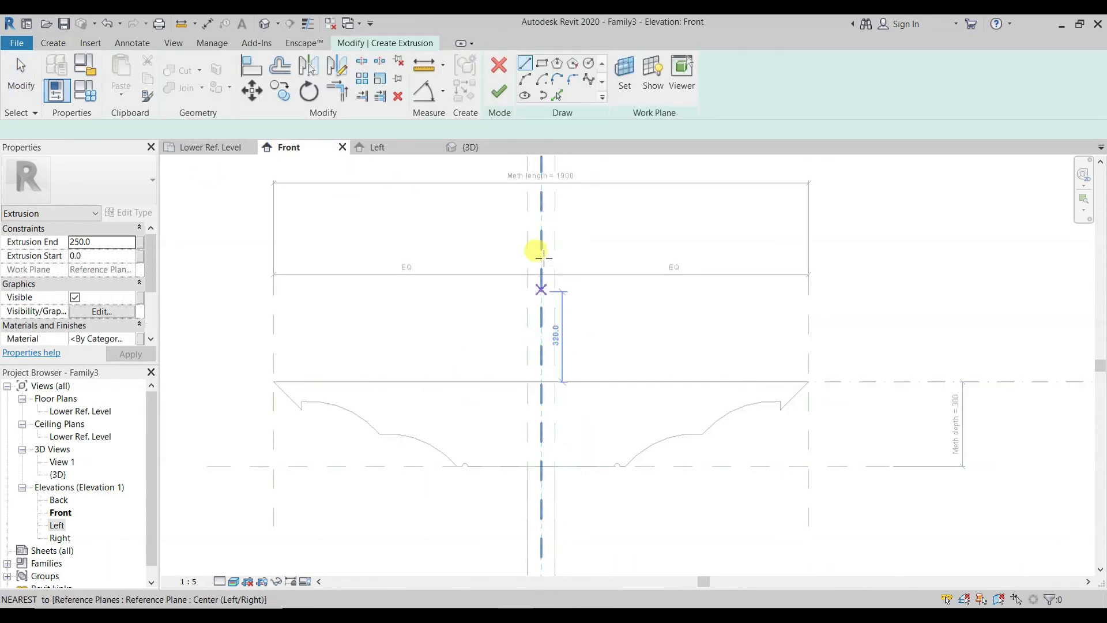
left_click(541, 68)
scroll(507, 416, "up", 3)
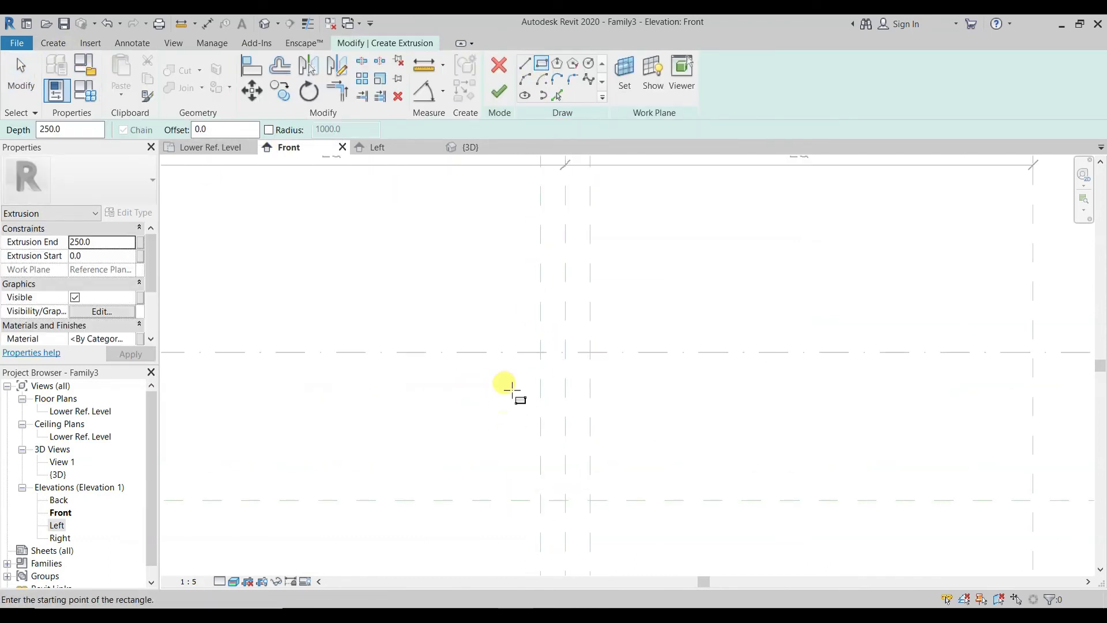
left_click(492, 379)
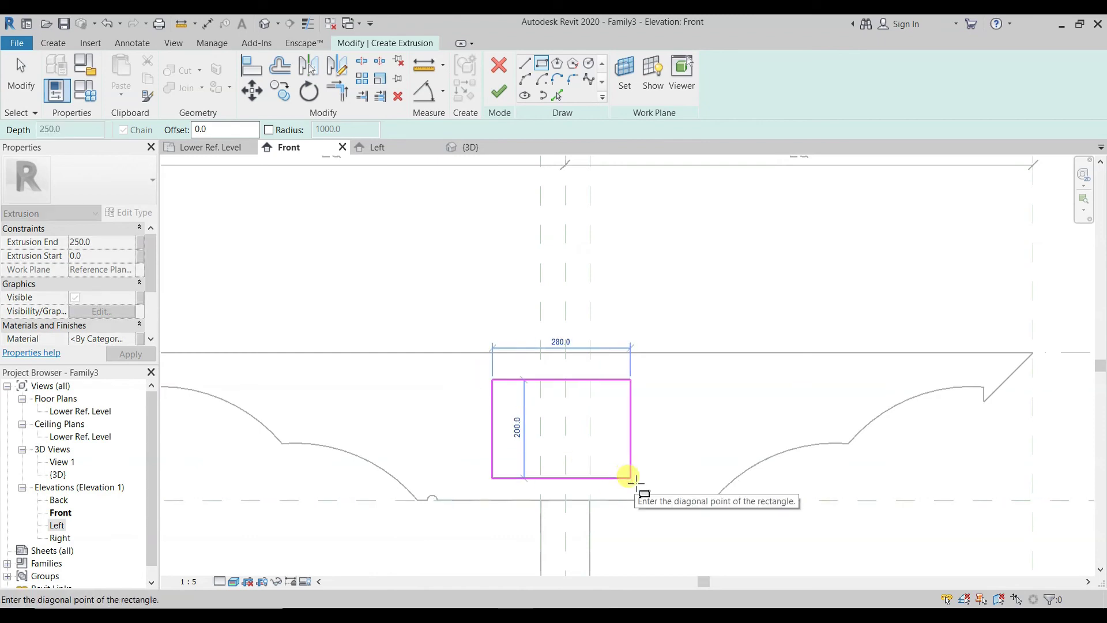
left_click(631, 478)
key("Escape")
key("Escape")
scroll(573, 386, "down", 1)
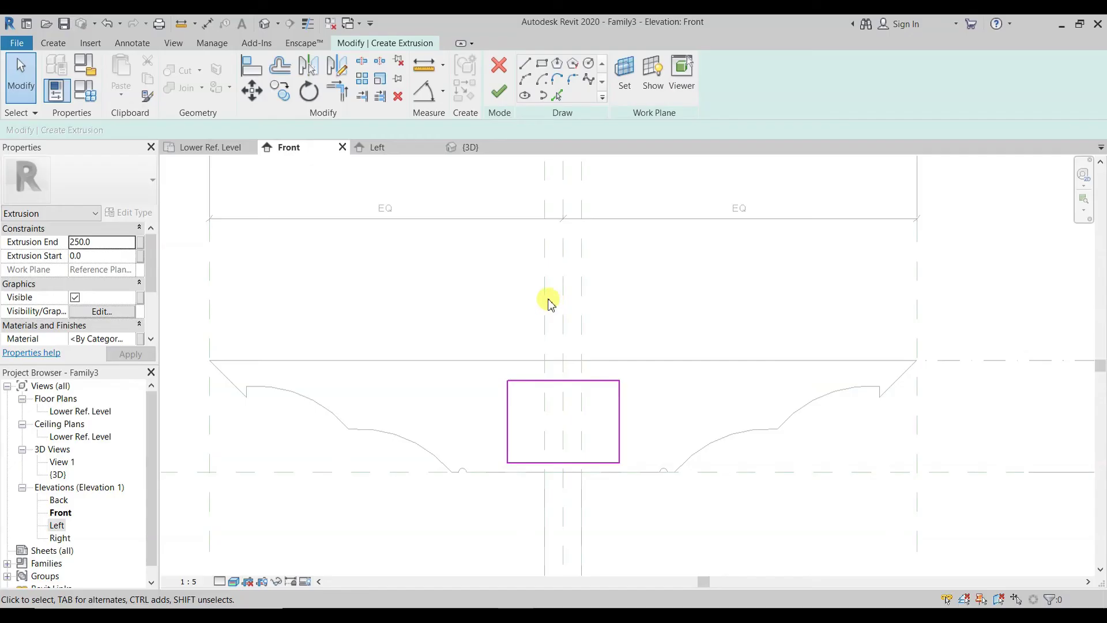
- Begin dimensioning the rectangle from its left edge
key("d")
key("i")
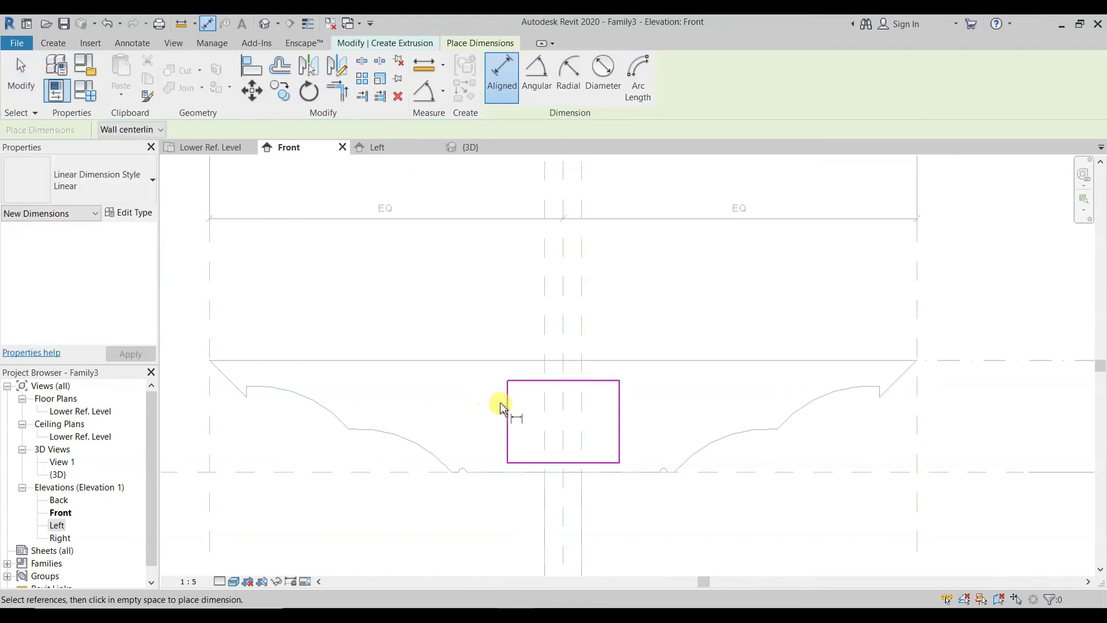
left_click(508, 402)
- Dimension the rectangle's edges to the centre reference plane and make both halves EQ
left_click(620, 399)
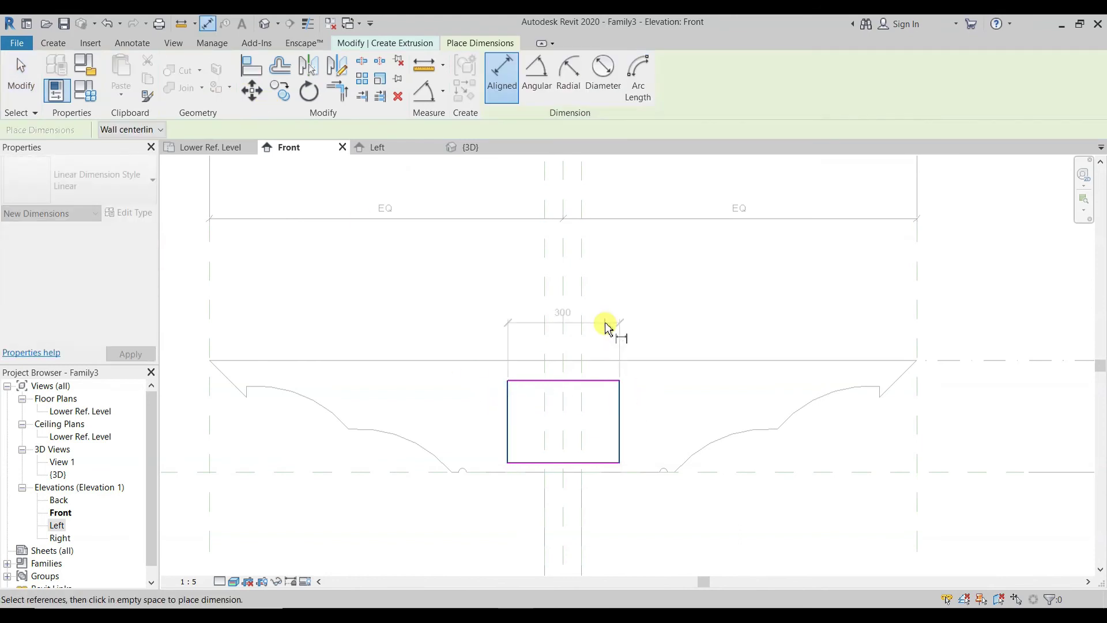
left_click(564, 335)
left_click(648, 306)
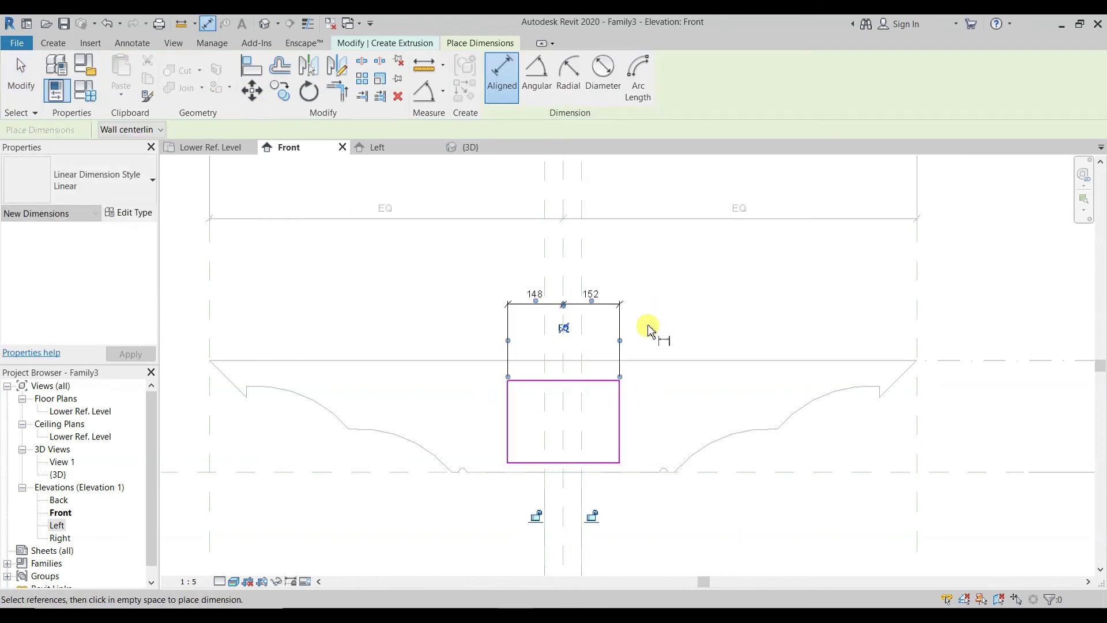
key("Escape")
key("Escape")
left_click(591, 304)
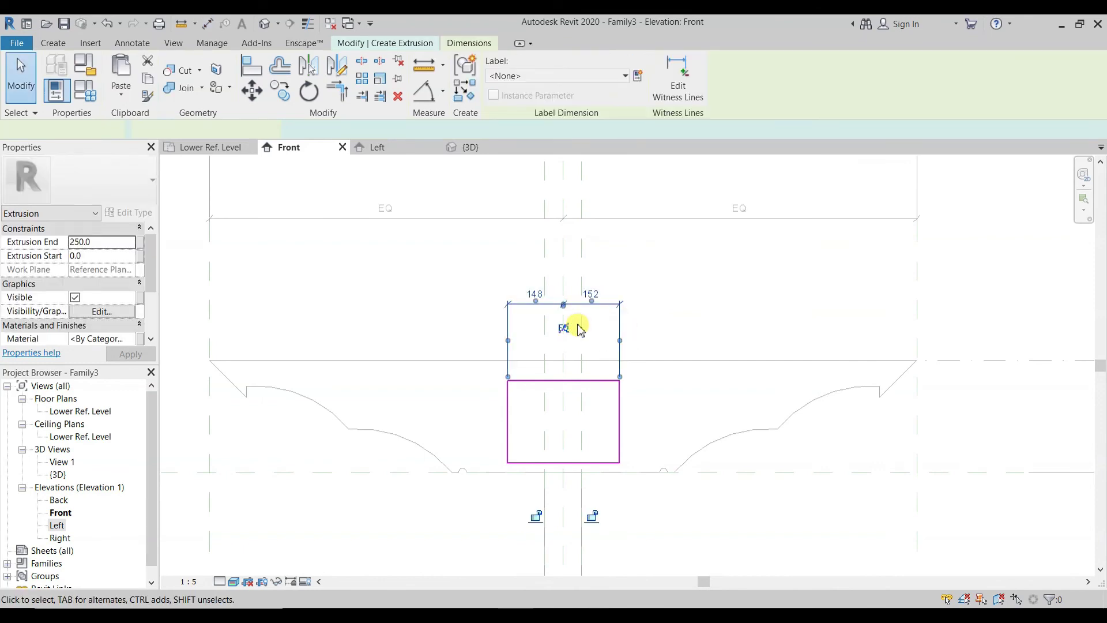
left_click(564, 329)
left_click(643, 308)
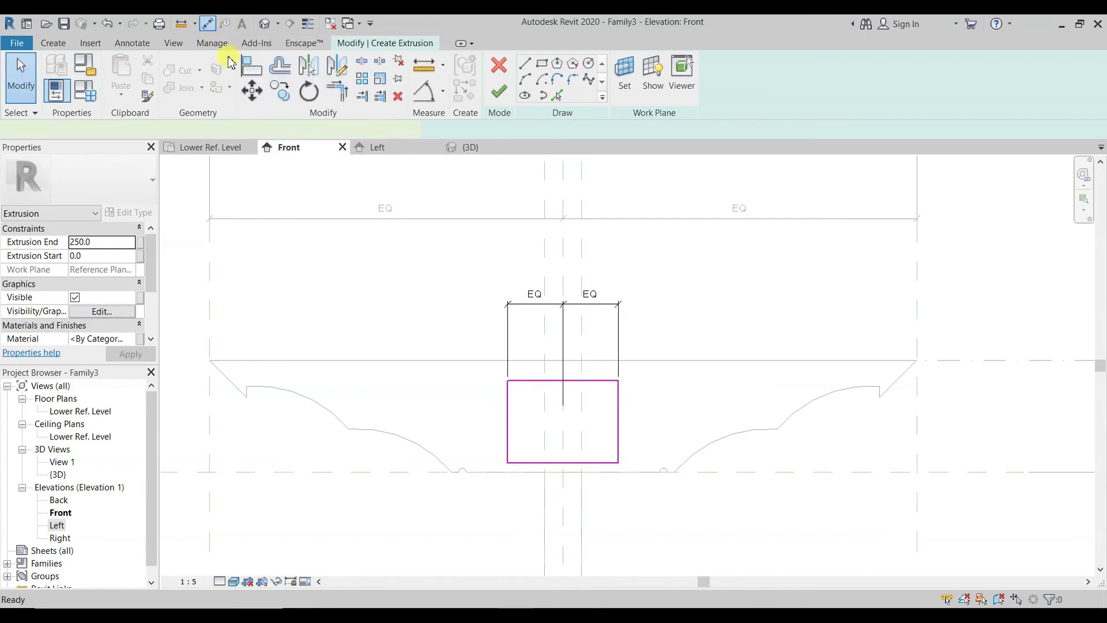
- Add an overall width dimension from the rectangle's left edge to its right edge
key("d")
key("i")
left_click(507, 404)
left_click(618, 413)
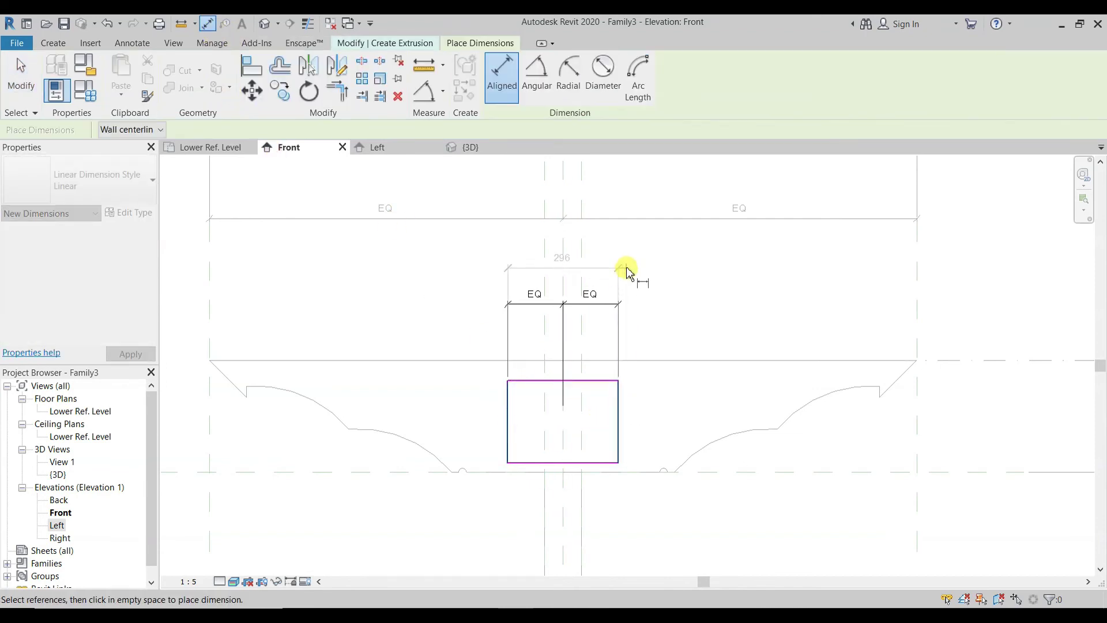
left_click(610, 275)
key("Escape")
key("Escape")
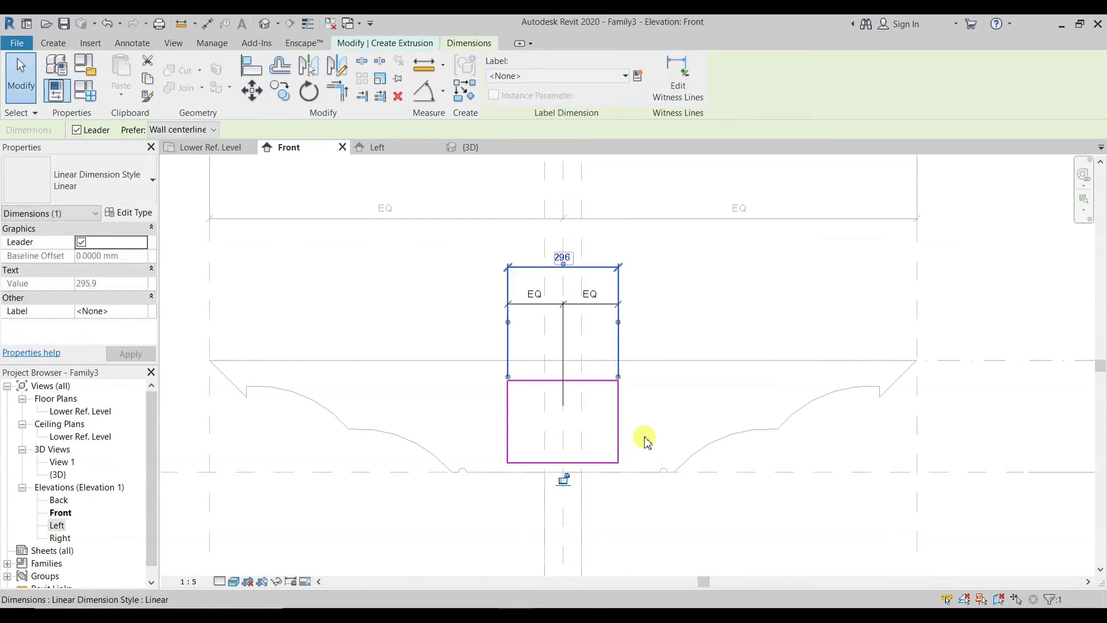
- Nudge the right edge to a 236 width and raise the bottom edge slightly
left_click(617, 424)
key("Left")
key("Left")
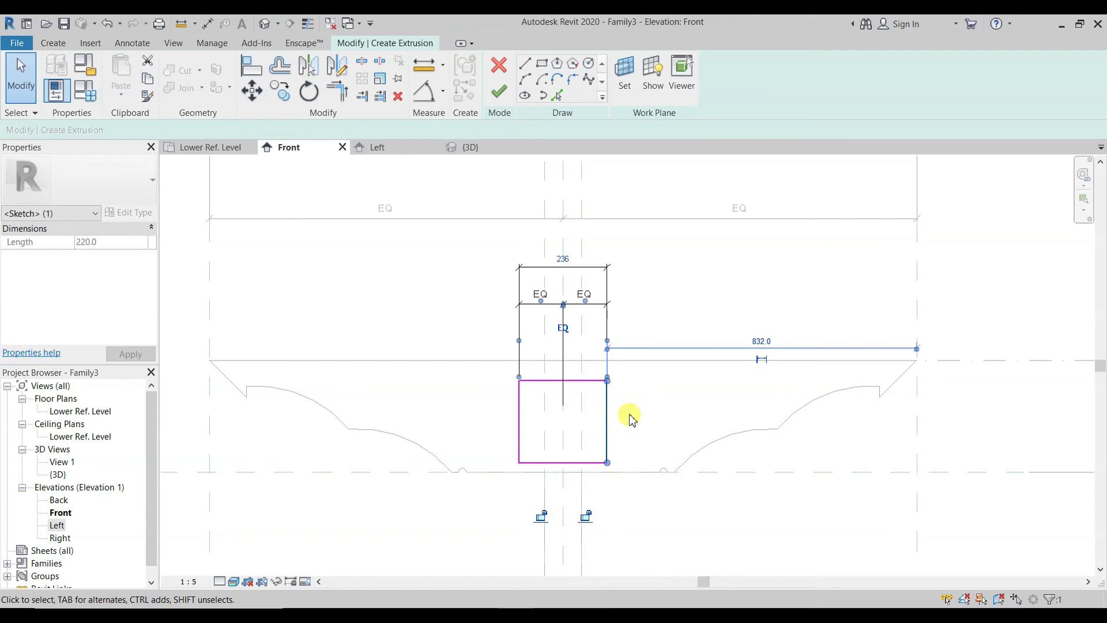
left_click(630, 415)
left_click(590, 462)
key("Up")
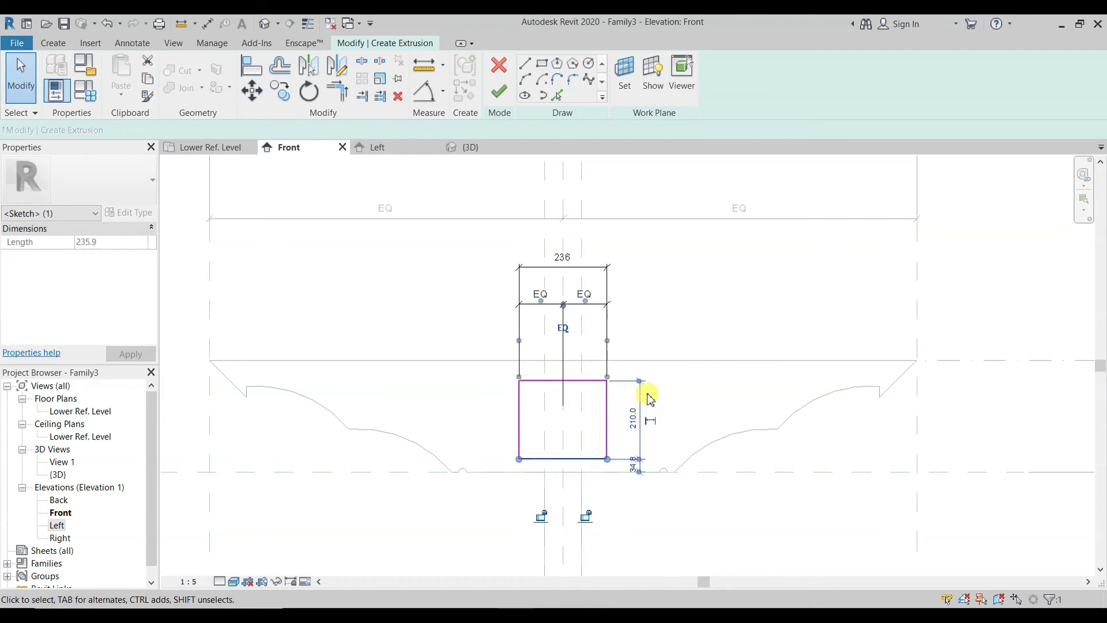
left_click(644, 309)
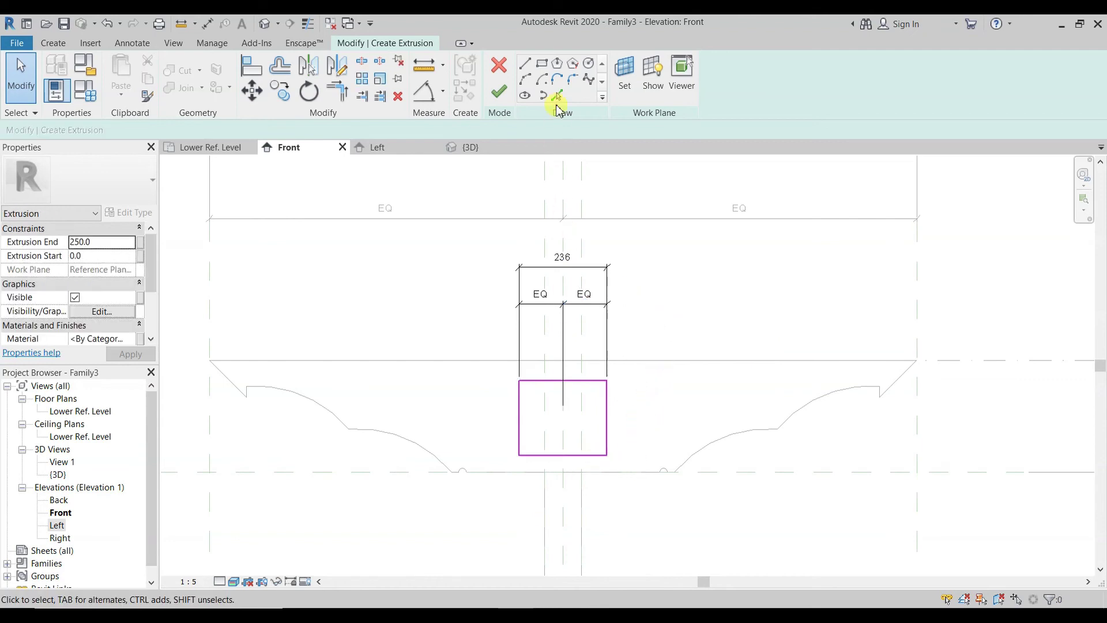
left_click(206, 27)
- Dimension the rectangle's top edge from the capital's top reference plane
scroll(552, 403, "up", 2)
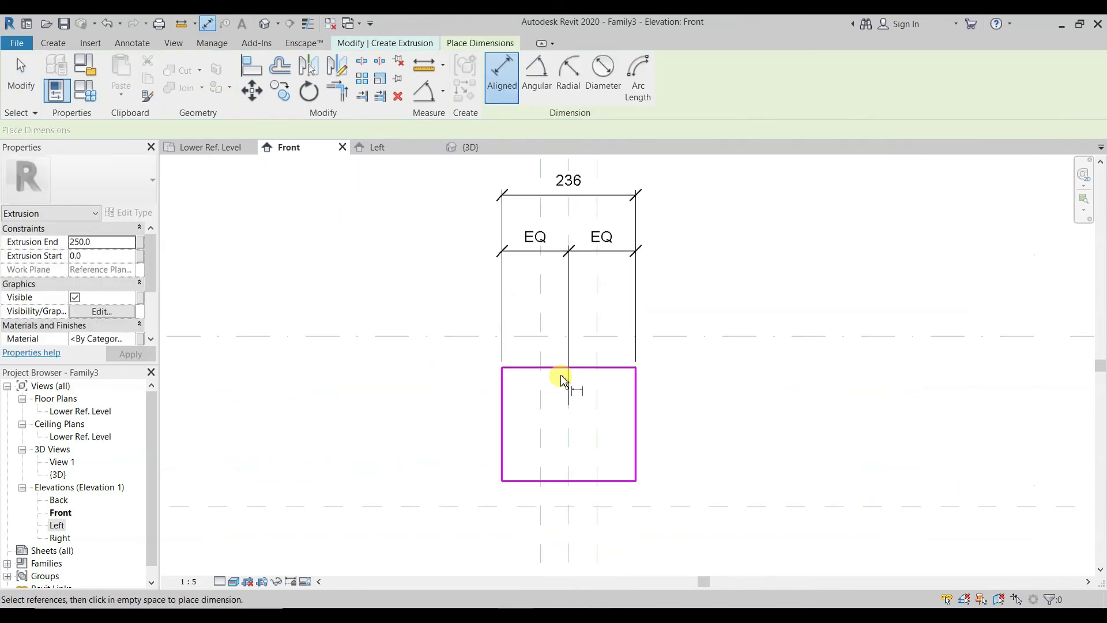
left_click(614, 365)
left_click(680, 365)
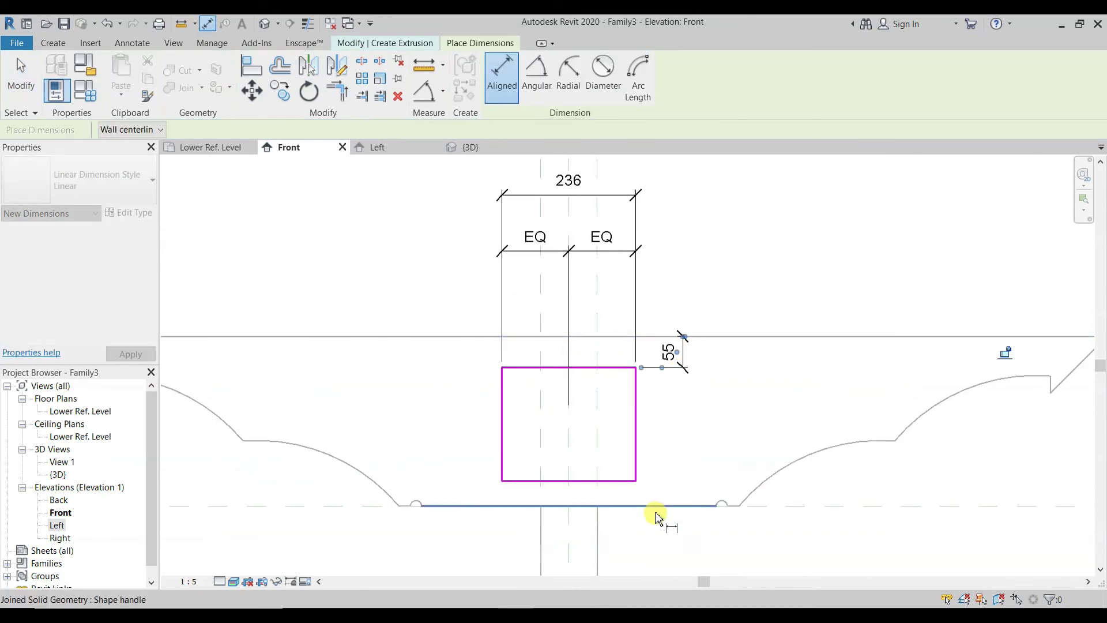
left_click(667, 479)
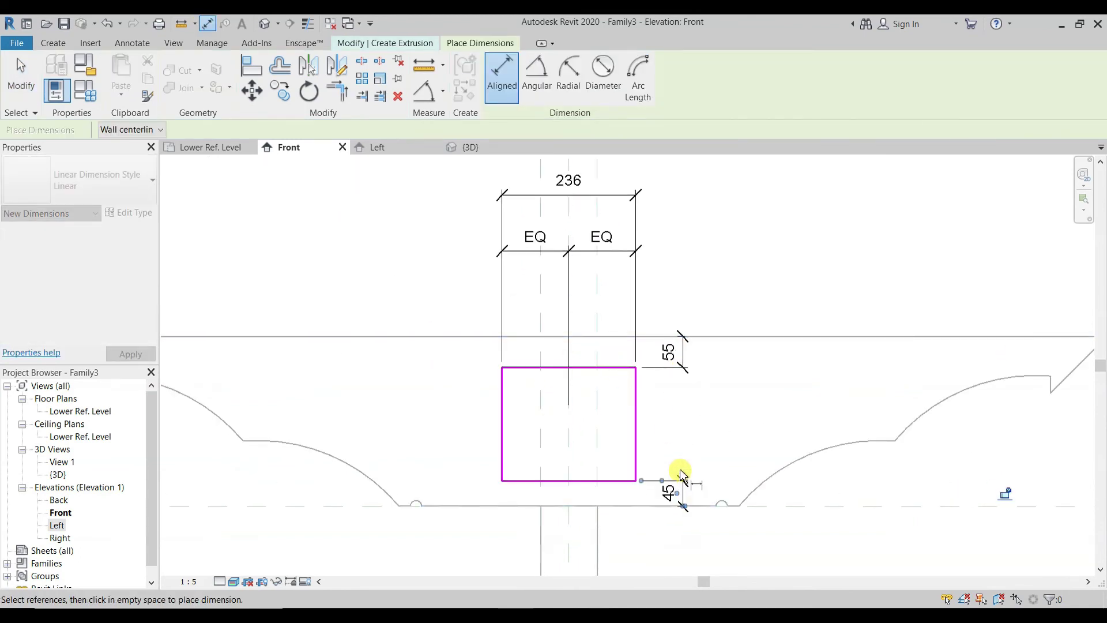
key("Escape")
key("Escape")
scroll(692, 375, "down", 1)
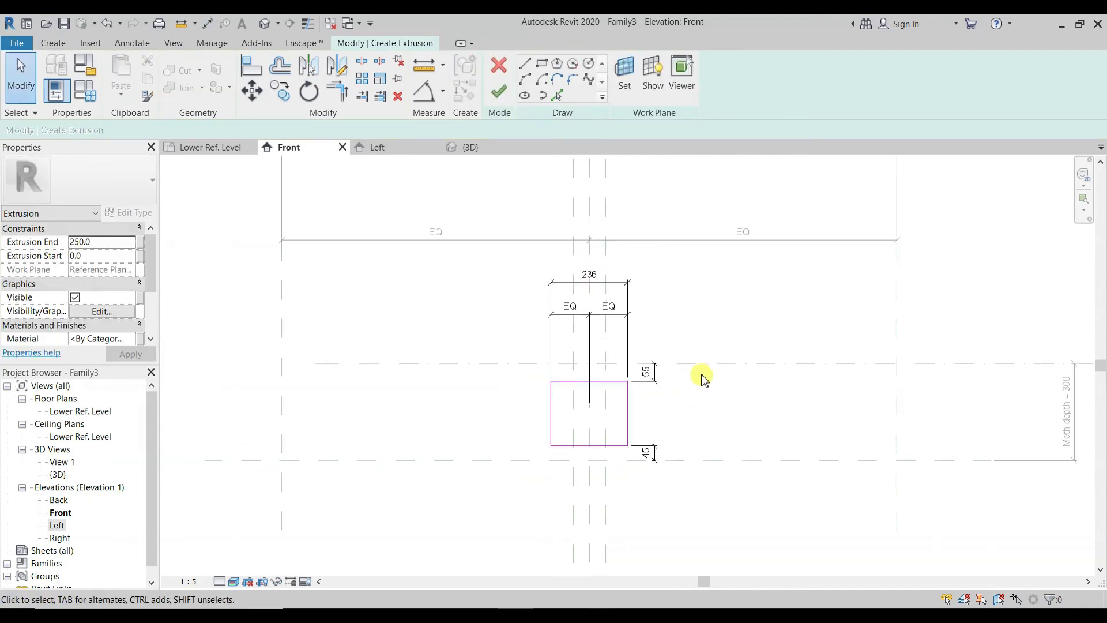
scroll(692, 371, "up", 1)
scroll(619, 496, "up", 2)
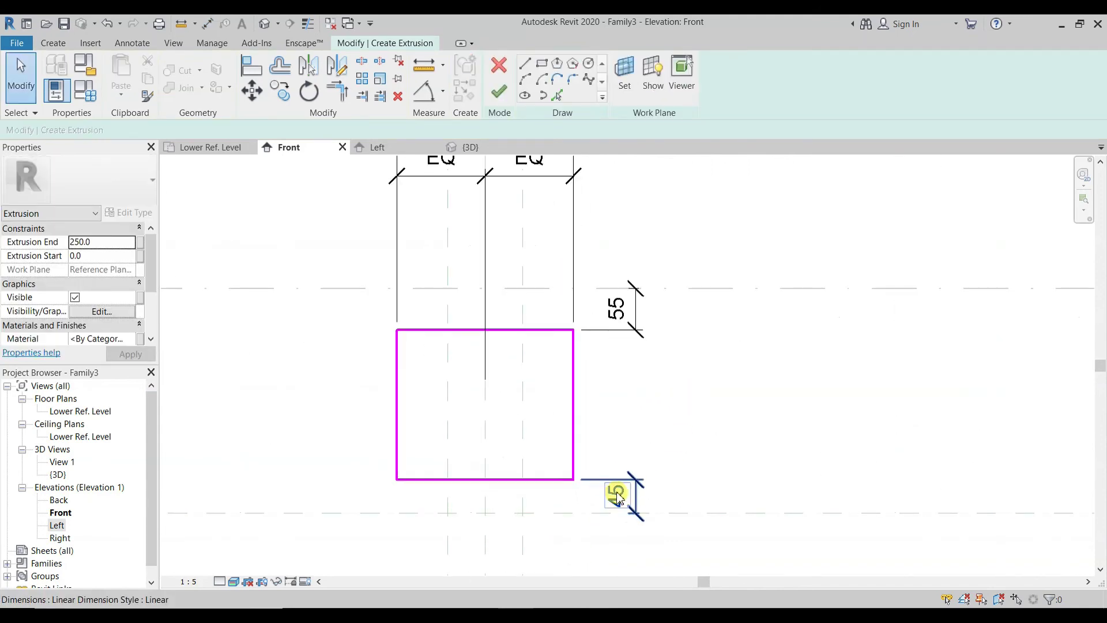
- Set the rectangle's bottom and top offsets to 50
left_click(555, 479)
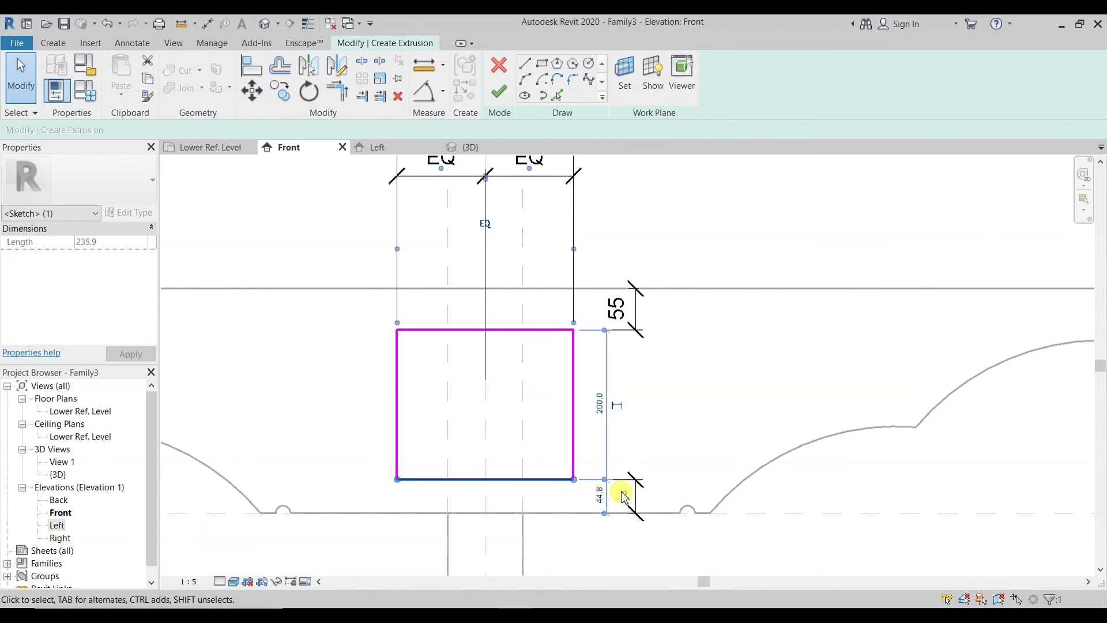
type("50")
key("Return")
left_click(658, 425)
left_click(558, 331)
left_click(620, 311)
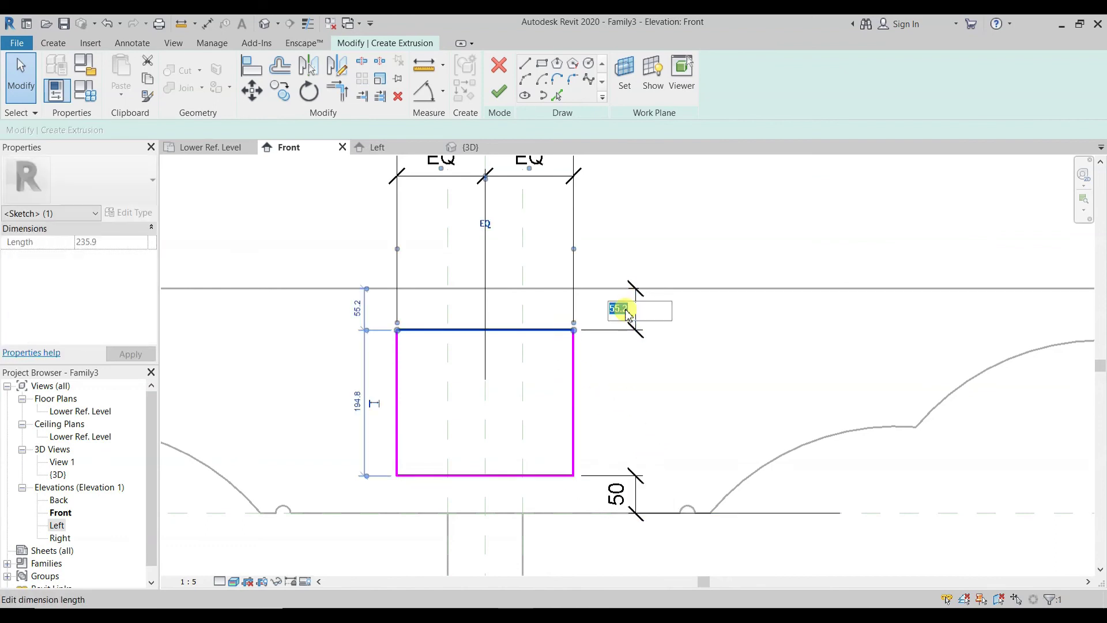
key("Return")
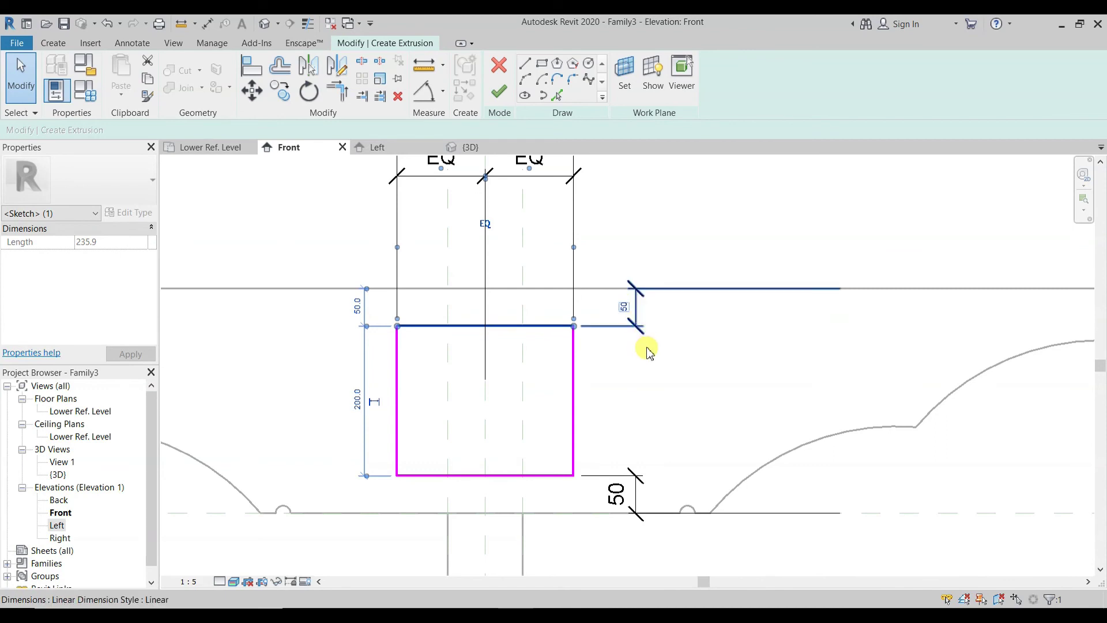
left_click(600, 346)
- Resize the rectangle symmetrically to 206 wide
scroll(569, 366, "down", 3)
left_click(570, 377)
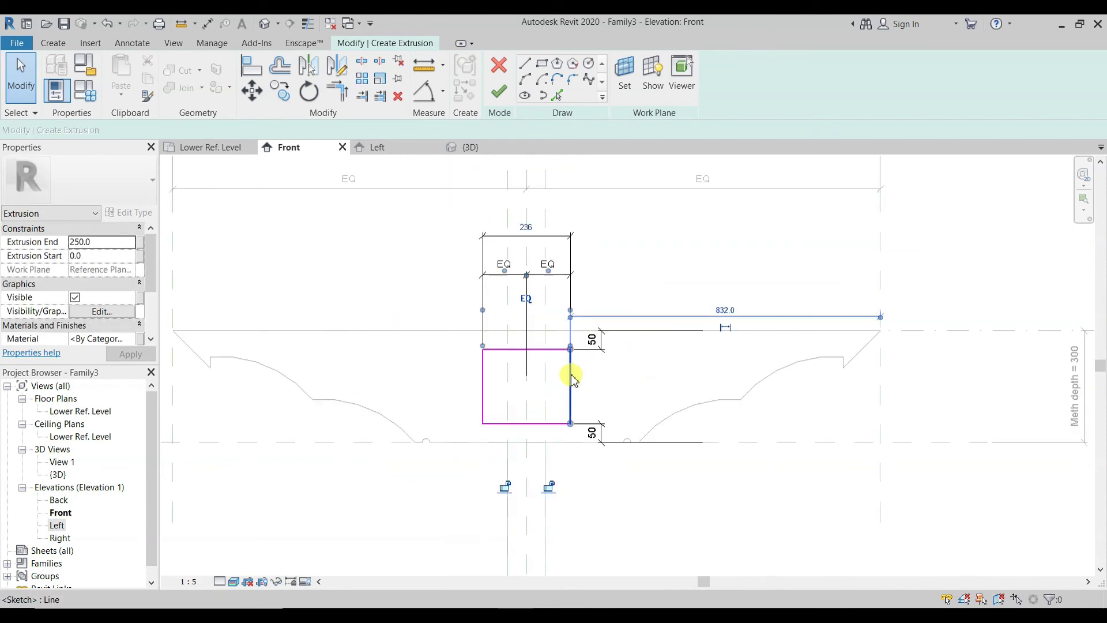
key("Left")
key("Left")
key("Left")
key("Left")
key("Left")
scroll(531, 235, "up", 2)
key("Right")
key("Right")
key("Right")
key("Right")
key("Escape")
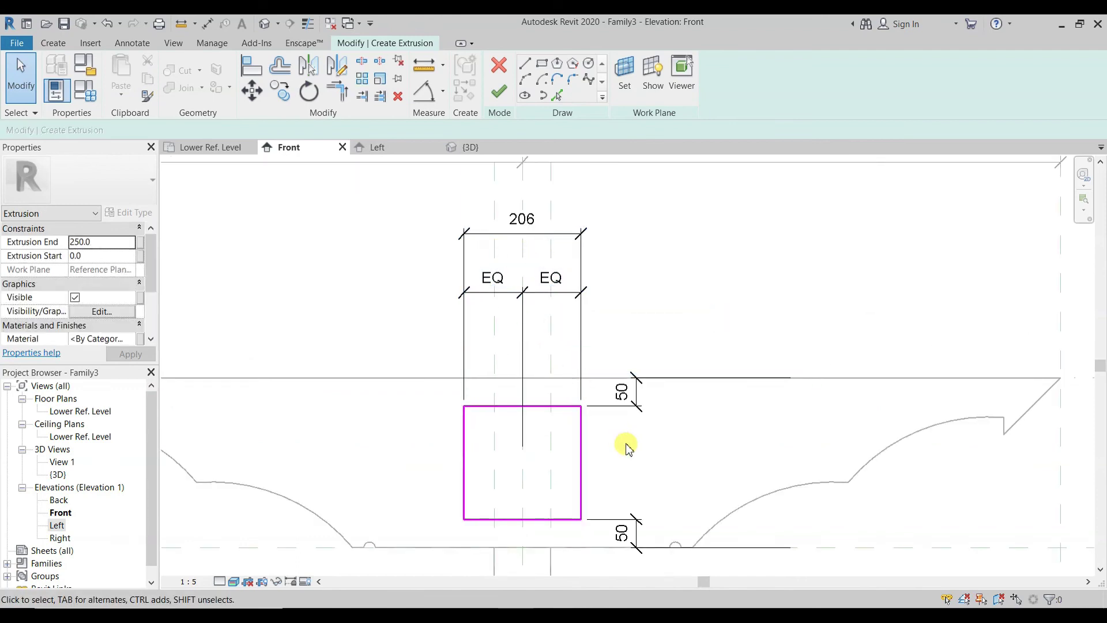
left_click(539, 406)
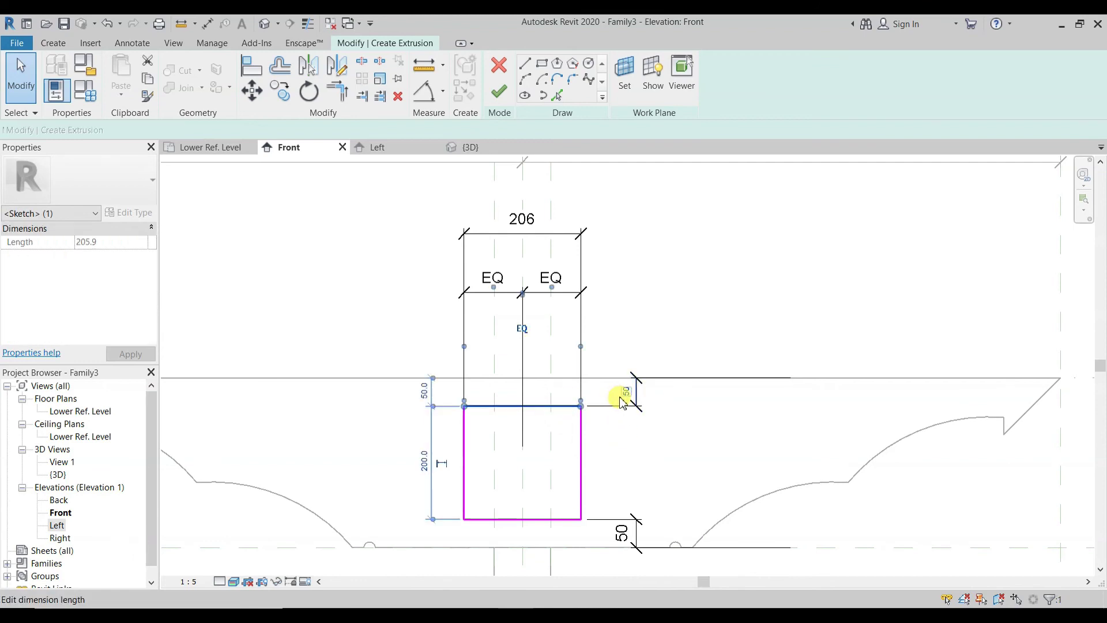
key("Escape")
- Check the upper and lower 50 dimensions on the finished extrusion
left_click(637, 394)
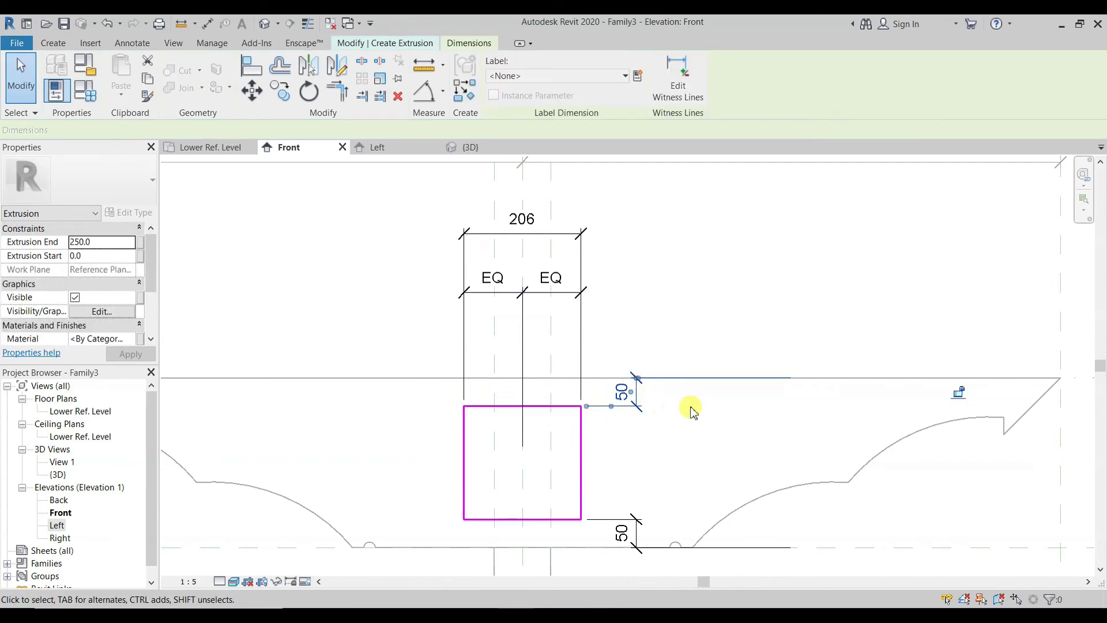
left_click(628, 528)
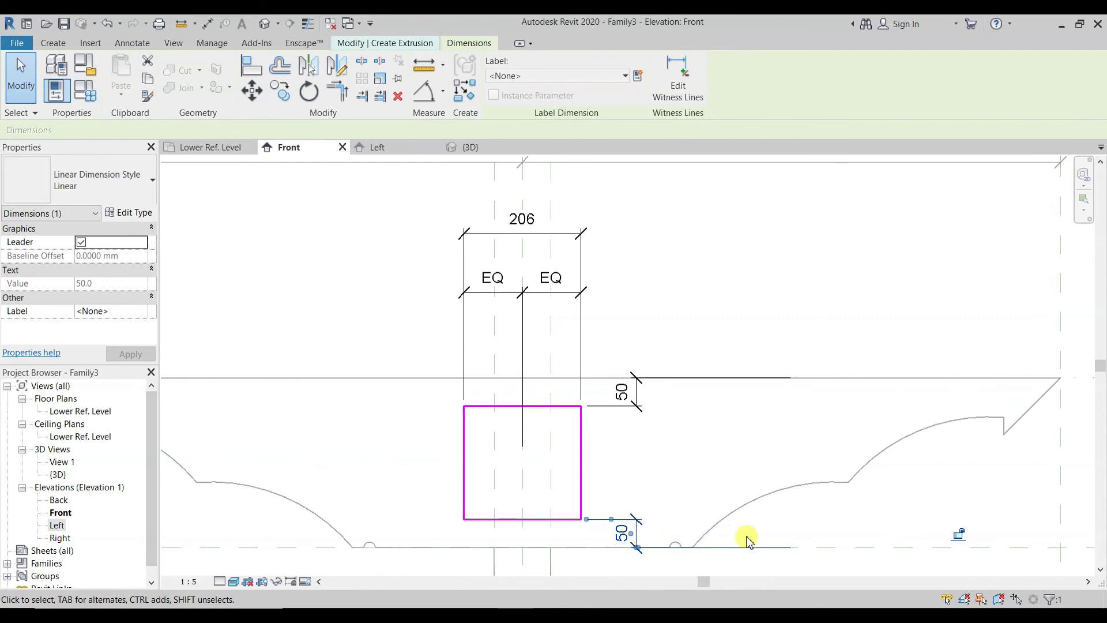
scroll(738, 464, "down", 1)
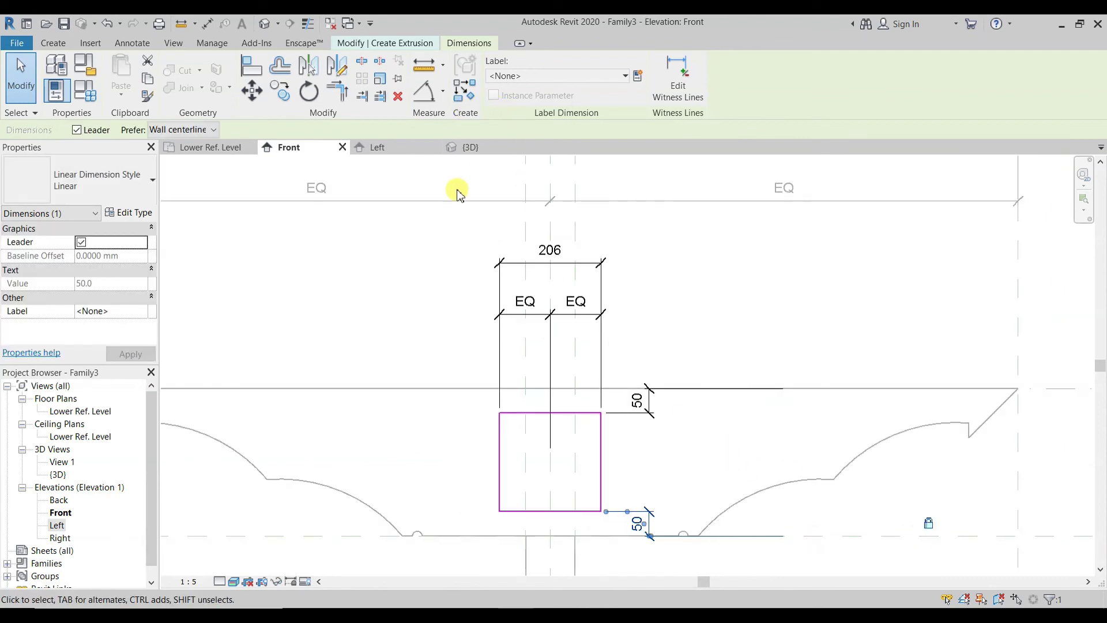
left_click(406, 237)
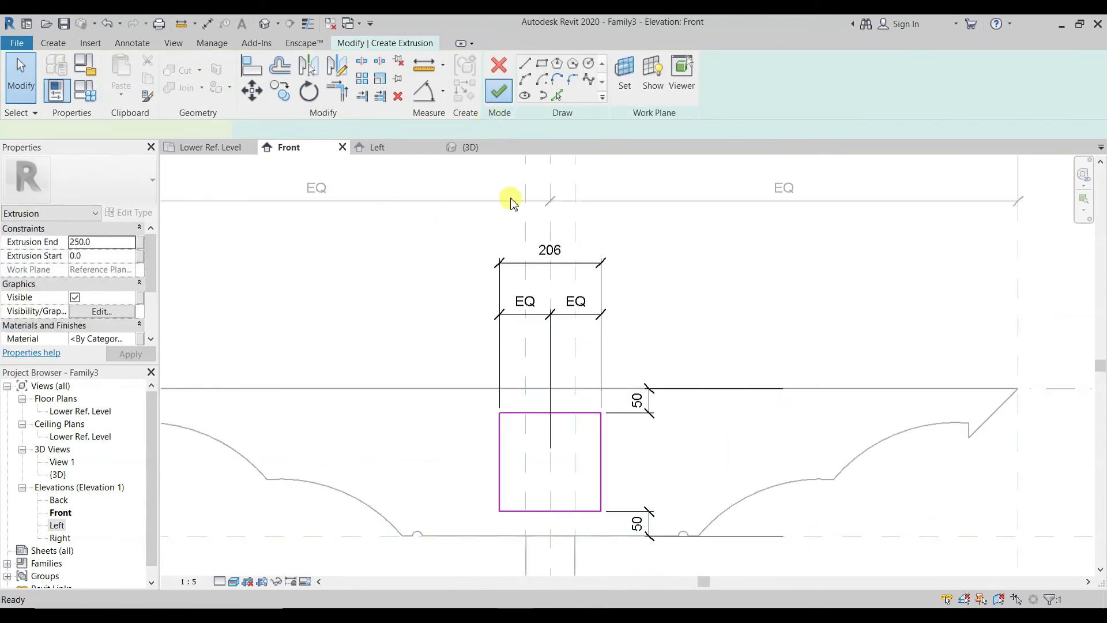
left_click(210, 148)
- In the Left elevation, drag both extrusion ends outward
left_click(380, 147)
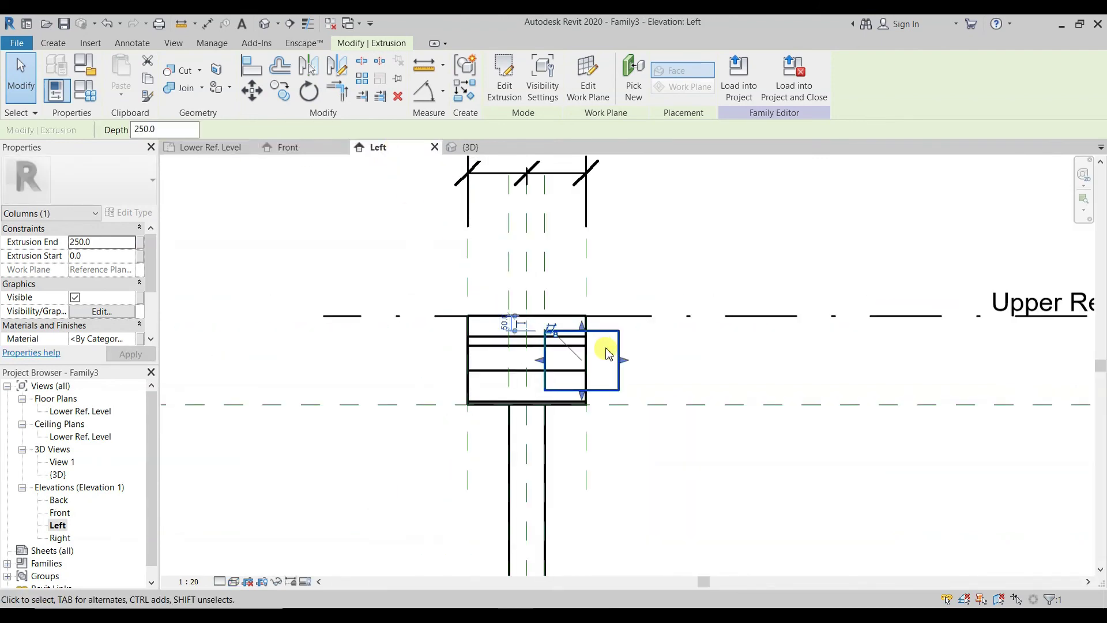
left_click_drag(542, 360, 424, 361)
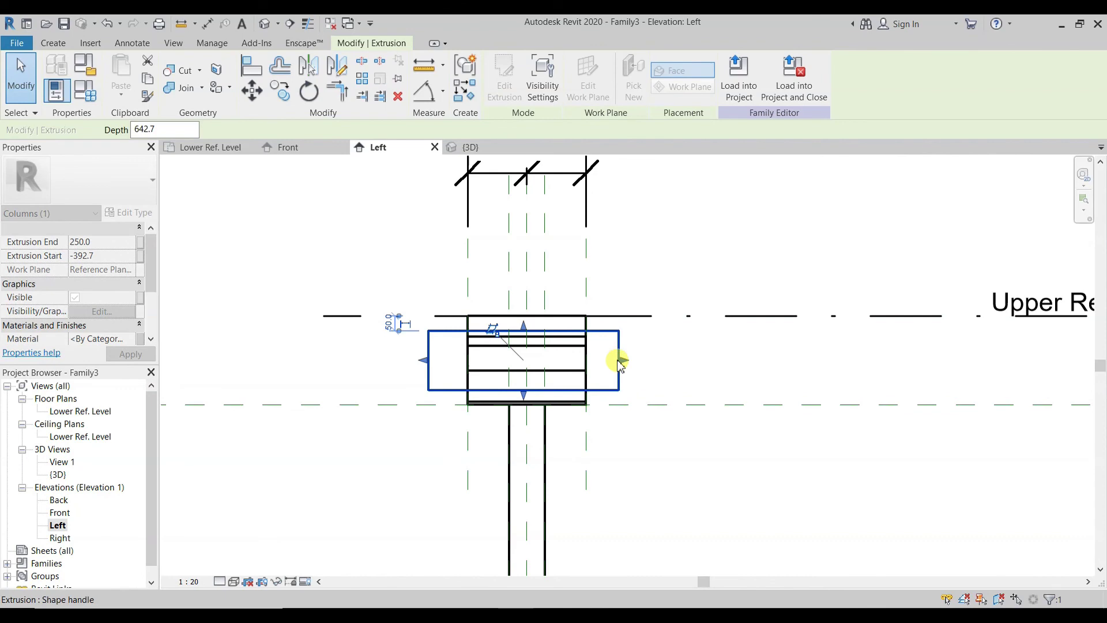
left_click_drag(623, 361, 639, 360)
left_click(627, 259)
left_click(586, 219)
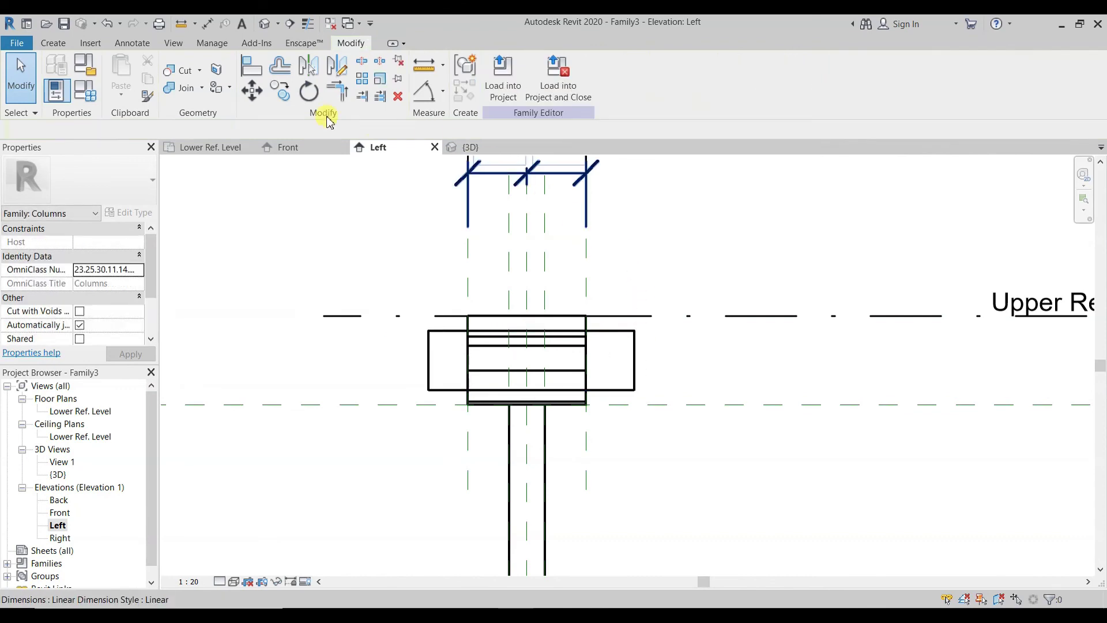
- Dimension the extrusion ends from the column's reference planes (133 and 163)
left_click(212, 26)
left_click(467, 277)
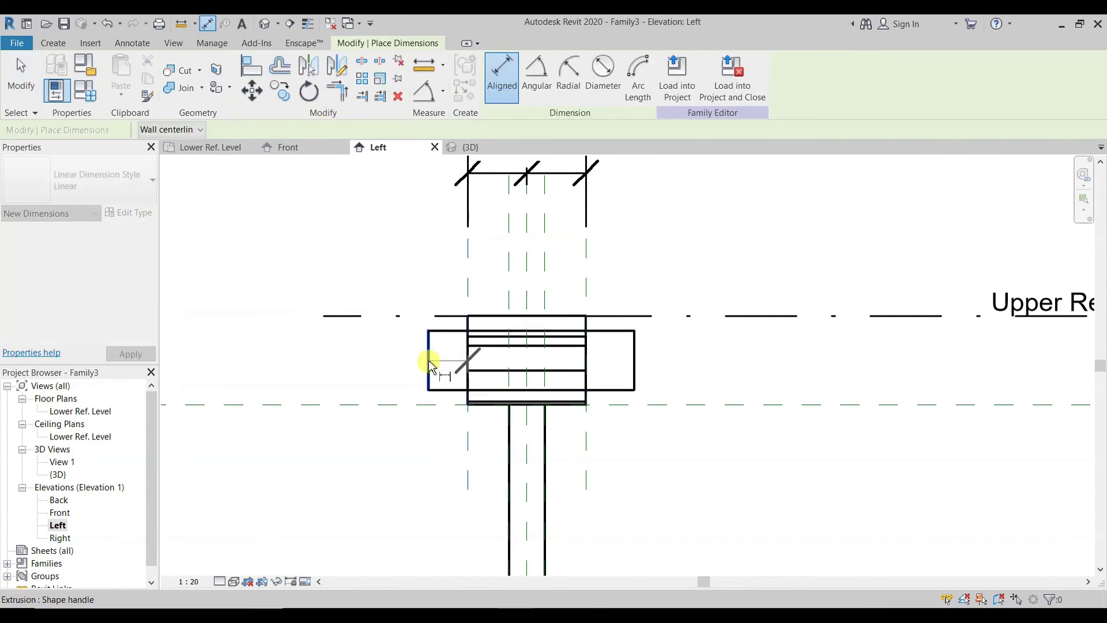
left_click(428, 353)
left_click(606, 289)
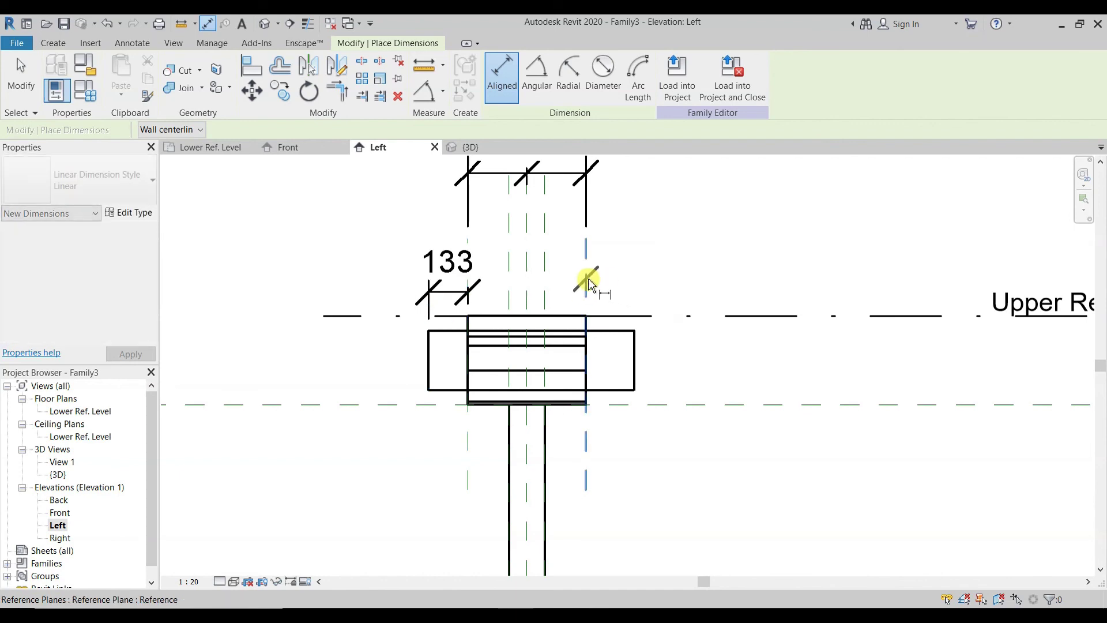
left_click(634, 344)
left_click(646, 300)
scroll(642, 346, "up", 3)
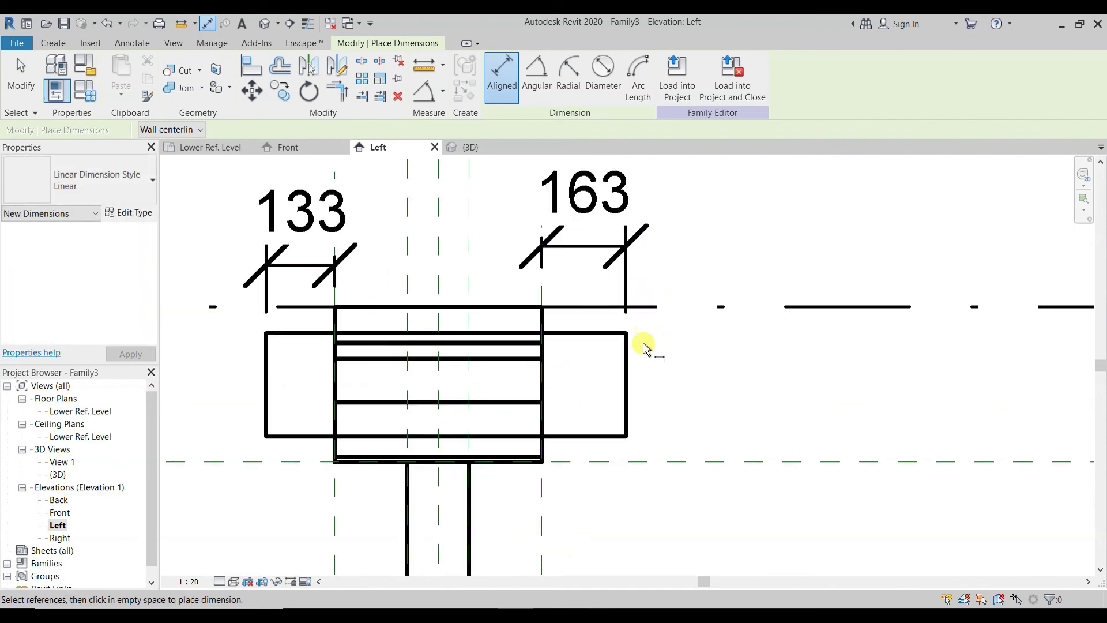
key("Escape")
key("Escape")
left_click(618, 330)
- Inspect the 163 dimension and the extrusion's extents
left_click(593, 220)
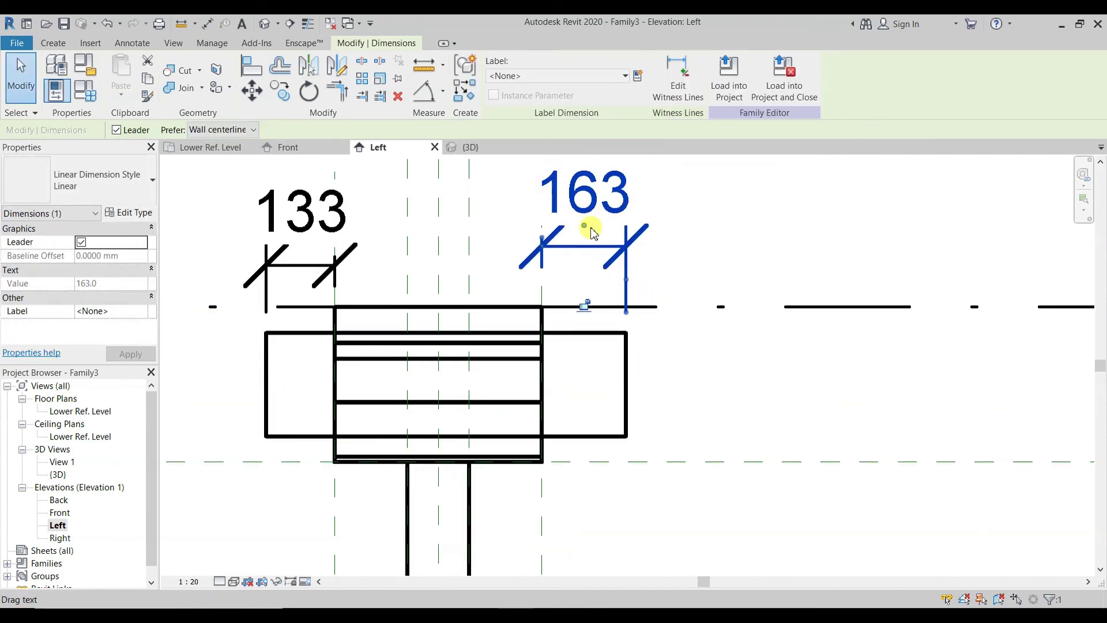
left_click(628, 361)
left_click(587, 255)
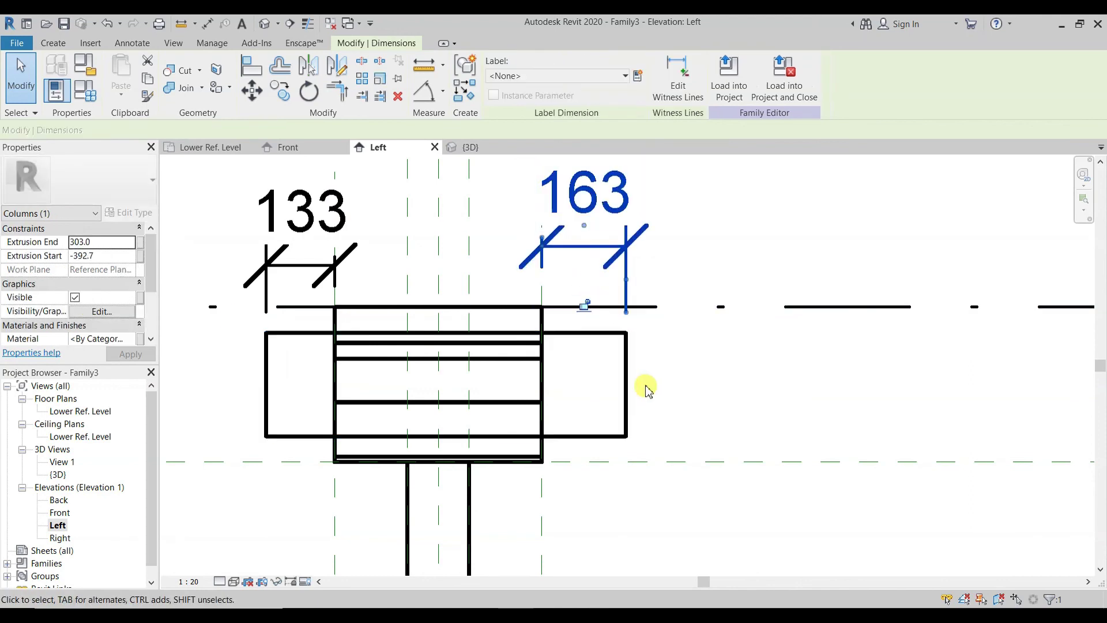
left_click(647, 395)
left_click(625, 387)
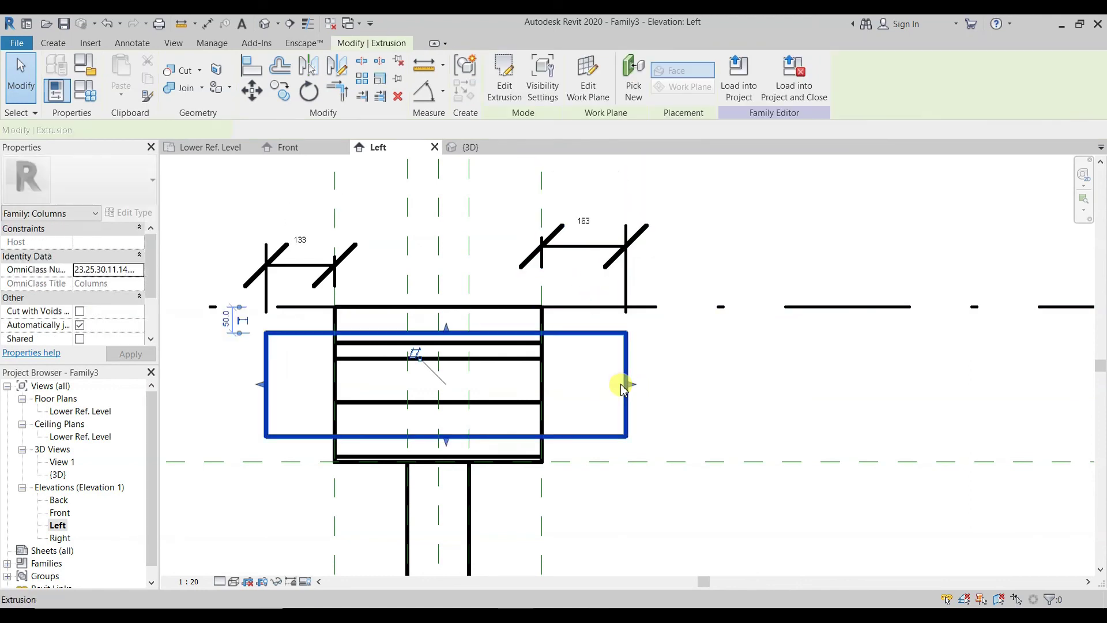
left_click(652, 275)
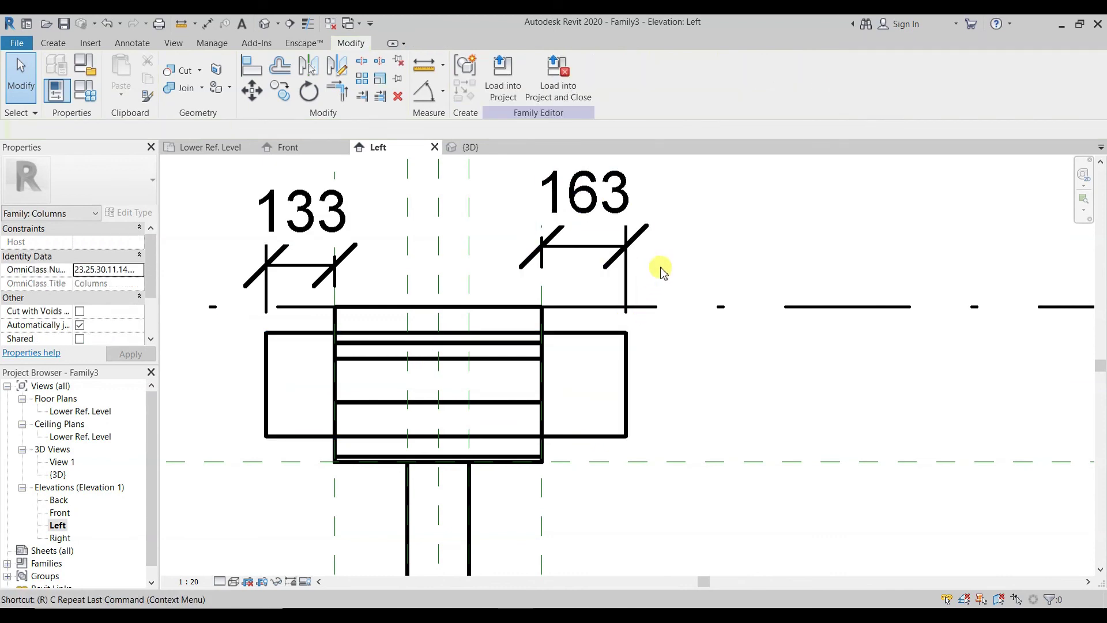
- Draw vertical reference planes at the extrusion's right and left ends
key("r")
key("p")
left_click(668, 248)
left_click(669, 557)
left_click(212, 249)
left_click(210, 558)
key("Escape")
key("Escape")
- Delete the 133 and 163 dimensions and align both extrusion ends to the new planes
left_click(279, 263)
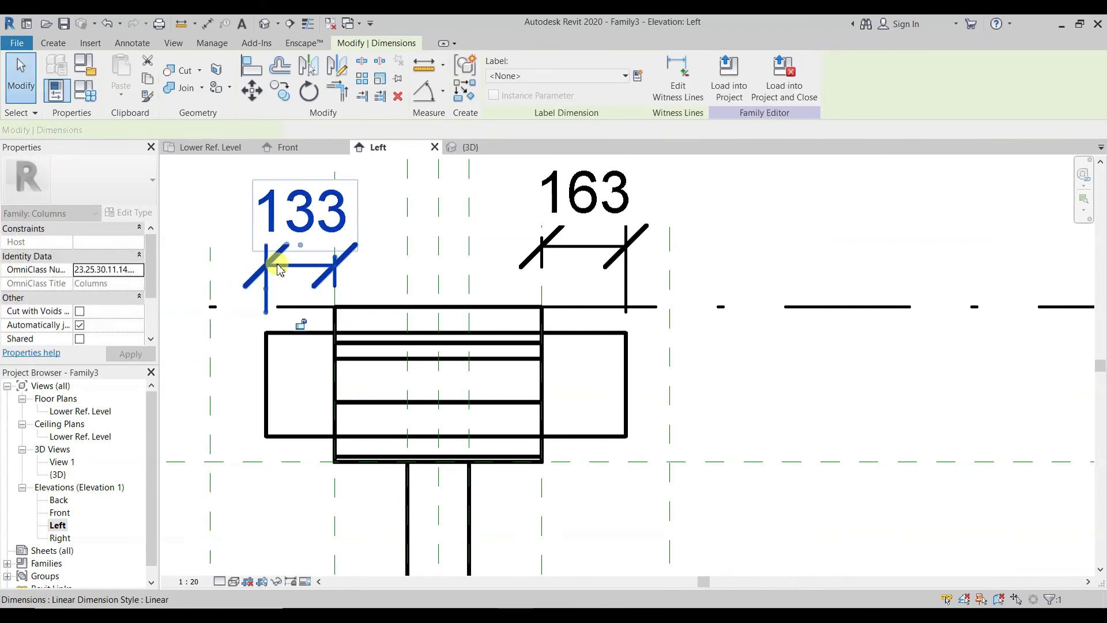
key("Delete")
left_click(548, 241)
key("Delete")
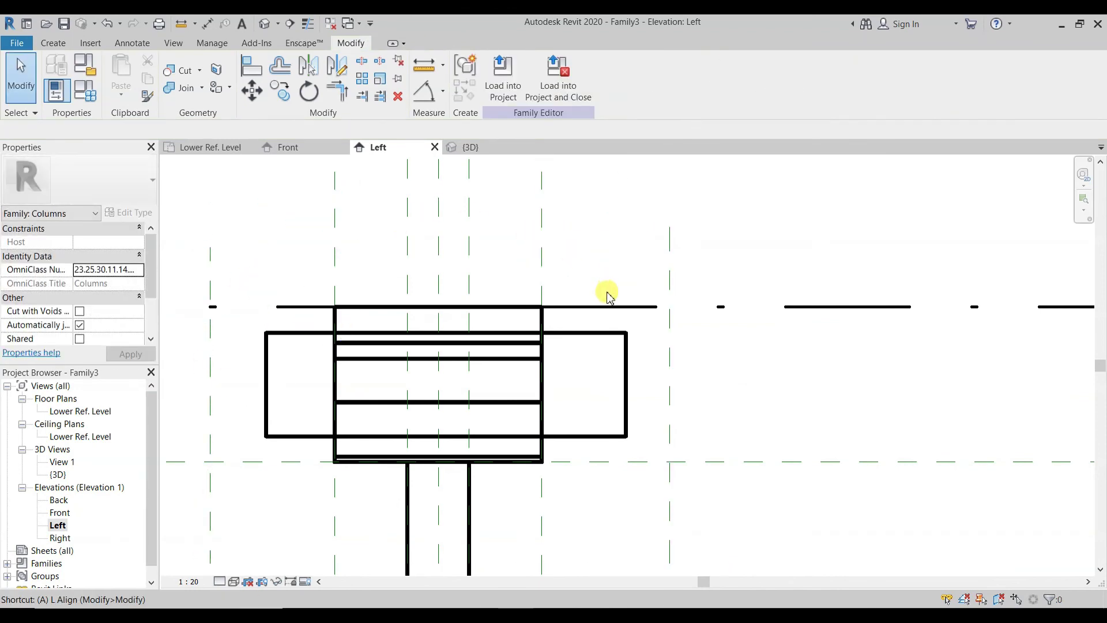
key("a")
key("l")
left_click(669, 268)
left_click(627, 397)
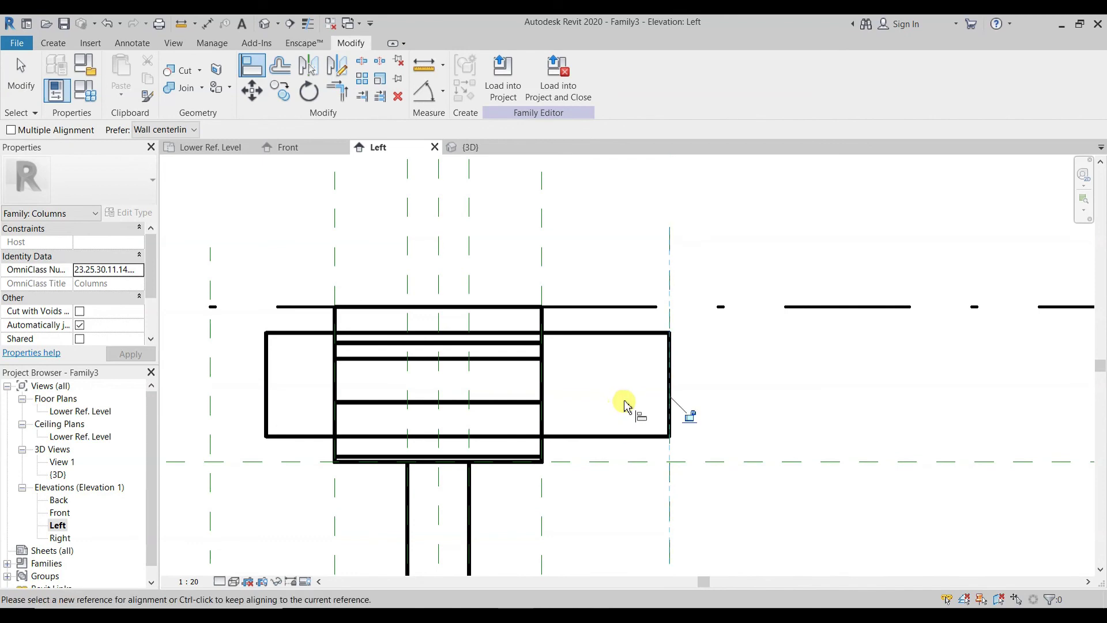
left_click(210, 375)
left_click(265, 381)
key("Escape")
key("Escape")
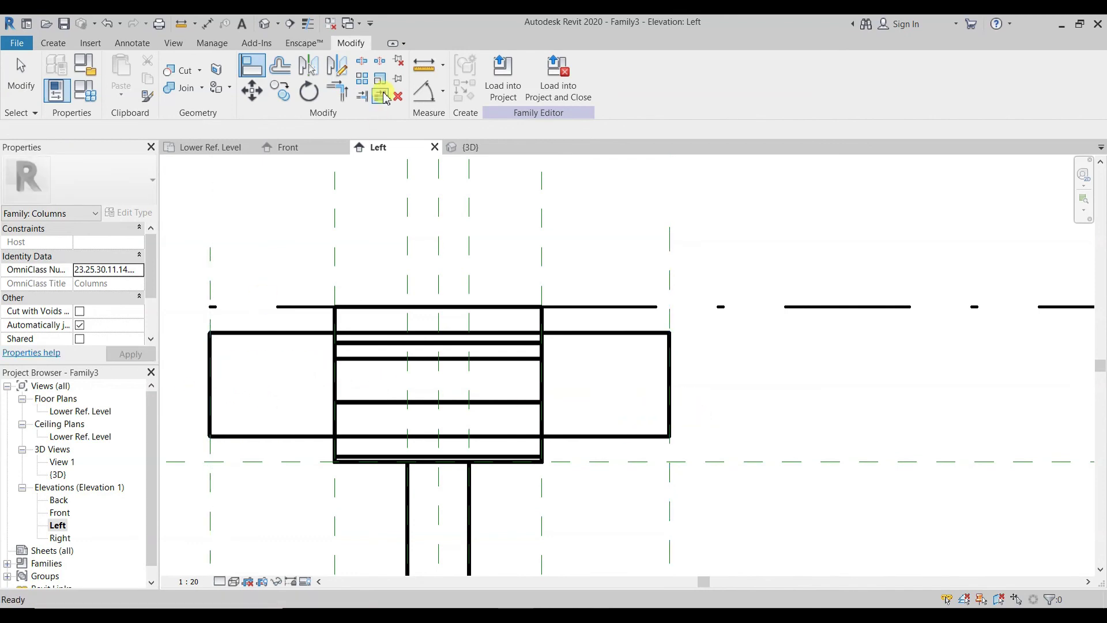
- Dimension the left outer reference plane from the column's left plane (241)
left_click(207, 24)
left_click(210, 252)
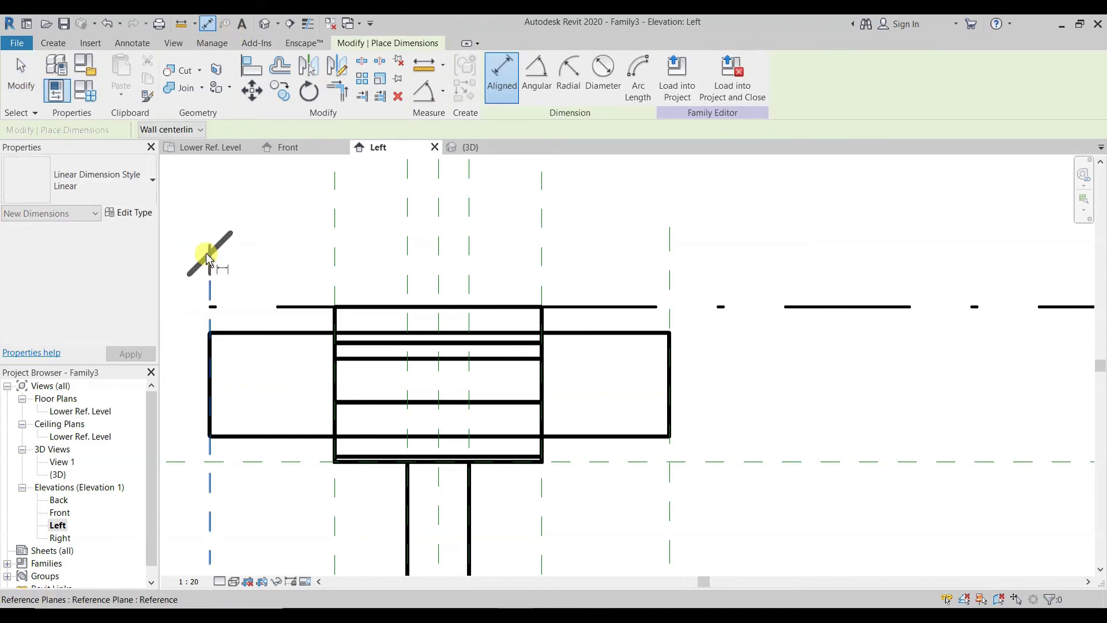
left_click(329, 252)
left_click(353, 256)
- Dimension the right outer reference plane from the column's right plane (247)
left_click(666, 261)
key("Escape")
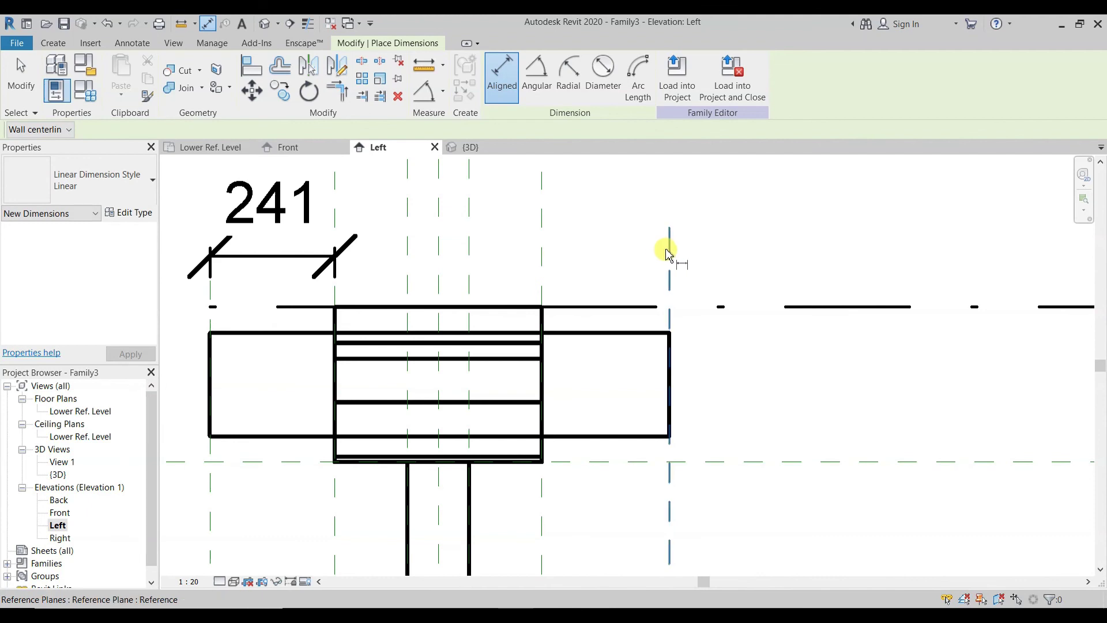
left_click(667, 253)
left_click(540, 243)
left_click(586, 254)
scroll(607, 222, "down", 2)
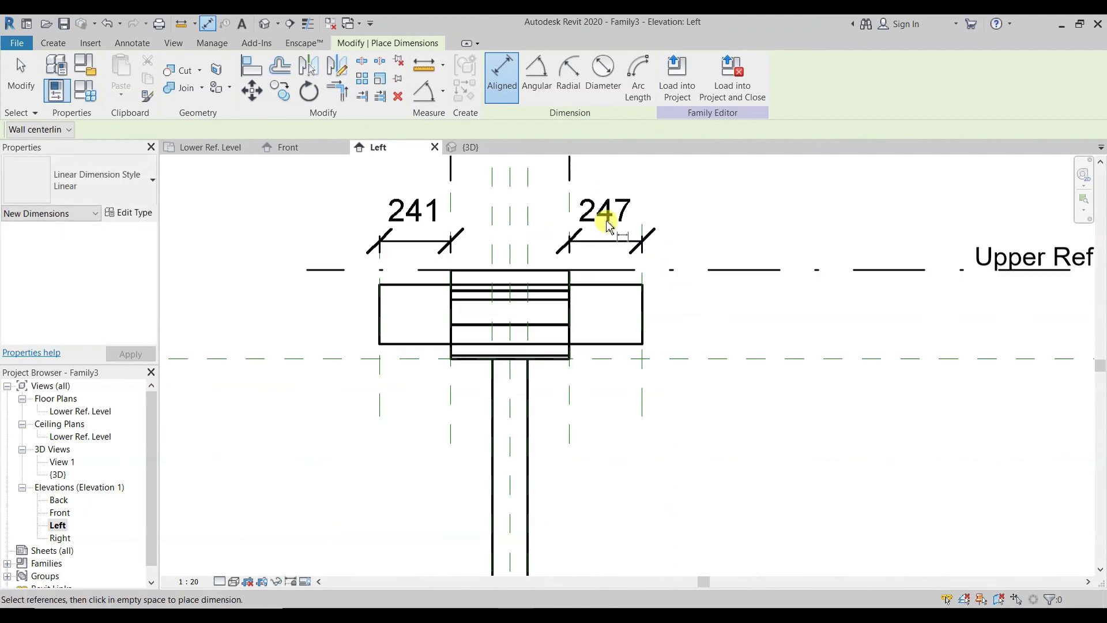
key("Escape")
key("Escape")
scroll(576, 259, "up", 2)
scroll(440, 284, "up", 1)
- Set the left outer reference plane 100 from the column
left_click(346, 254)
left_click(344, 283)
left_click(397, 214)
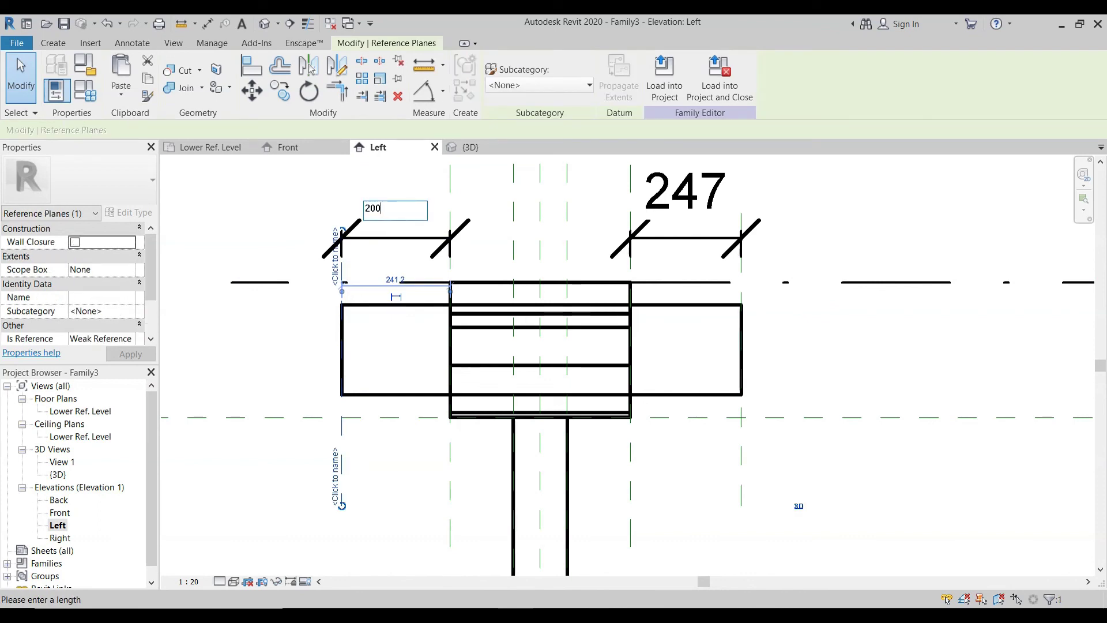
key("Return")
left_click(409, 214)
type("100")
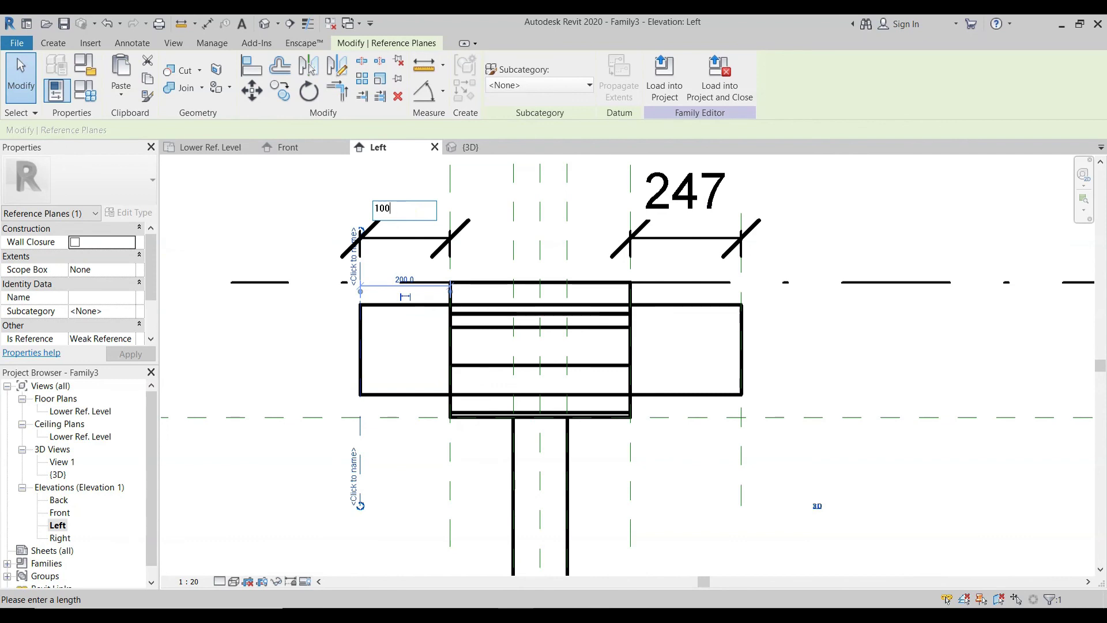
key("Return")
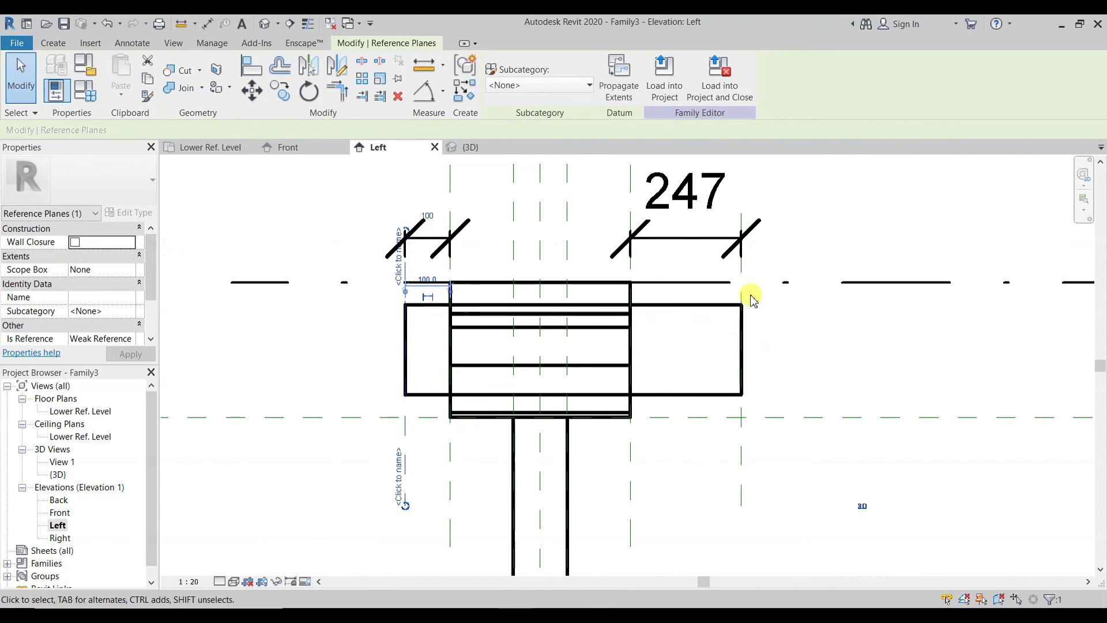
- Set the right outer reference plane 100 from the column and check both 100 dimensions
left_click(743, 293)
left_click(697, 217)
type("100")
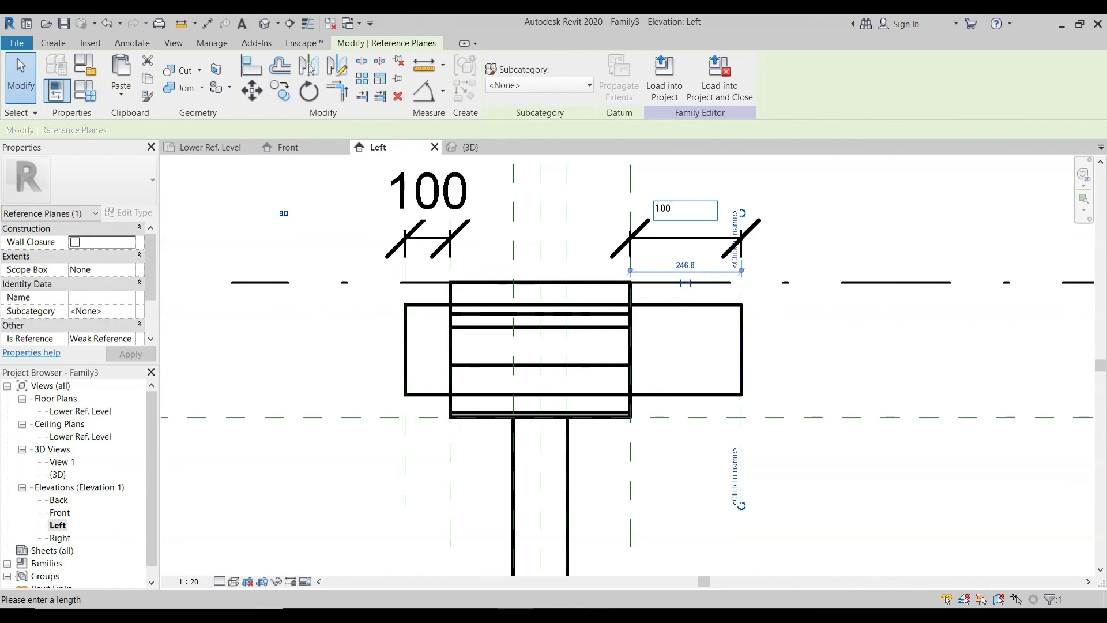
key("Return")
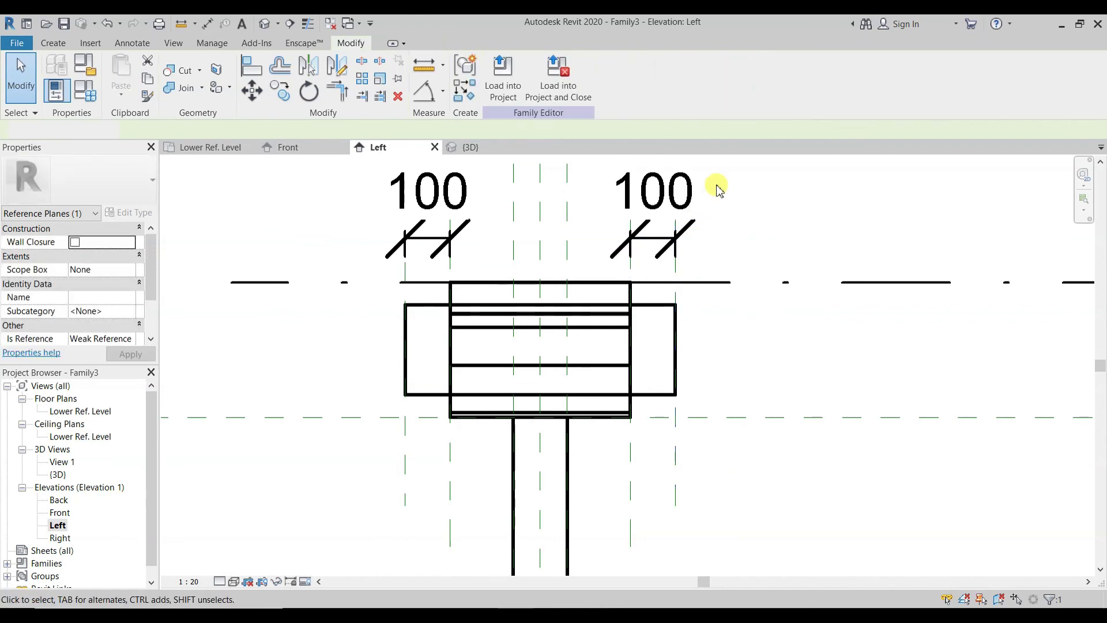
key("Escape")
left_click(659, 240)
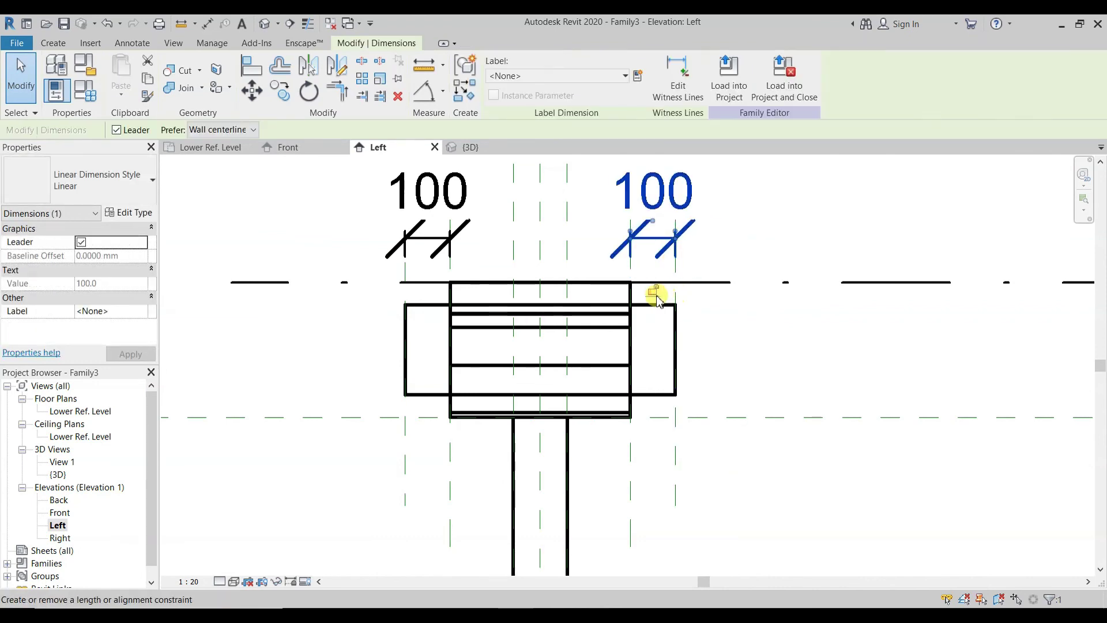
left_click(427, 236)
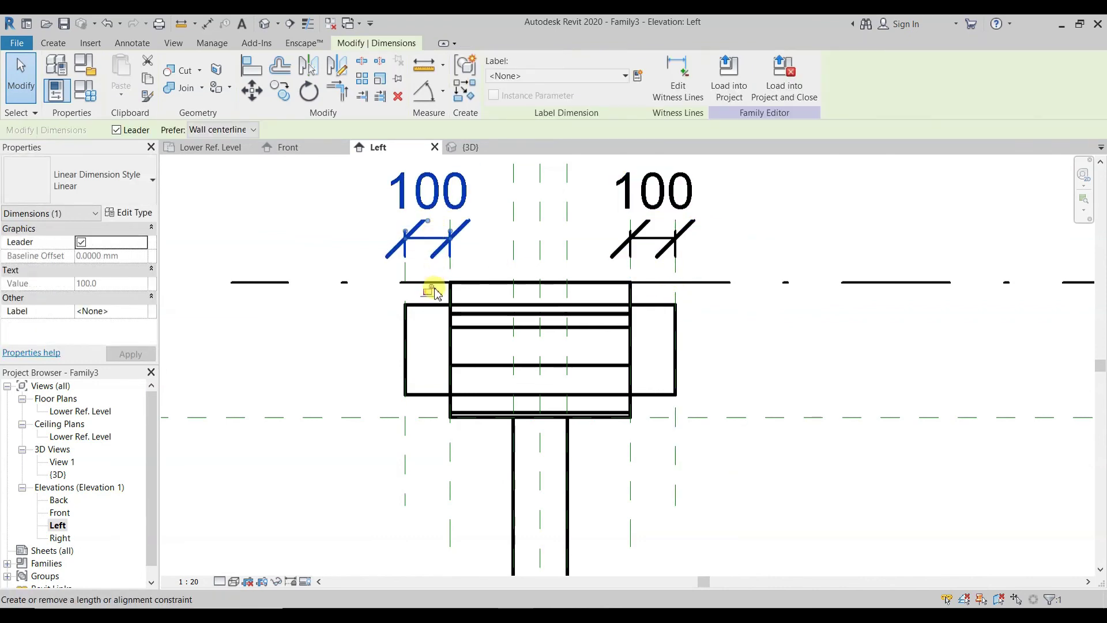
key("Escape")
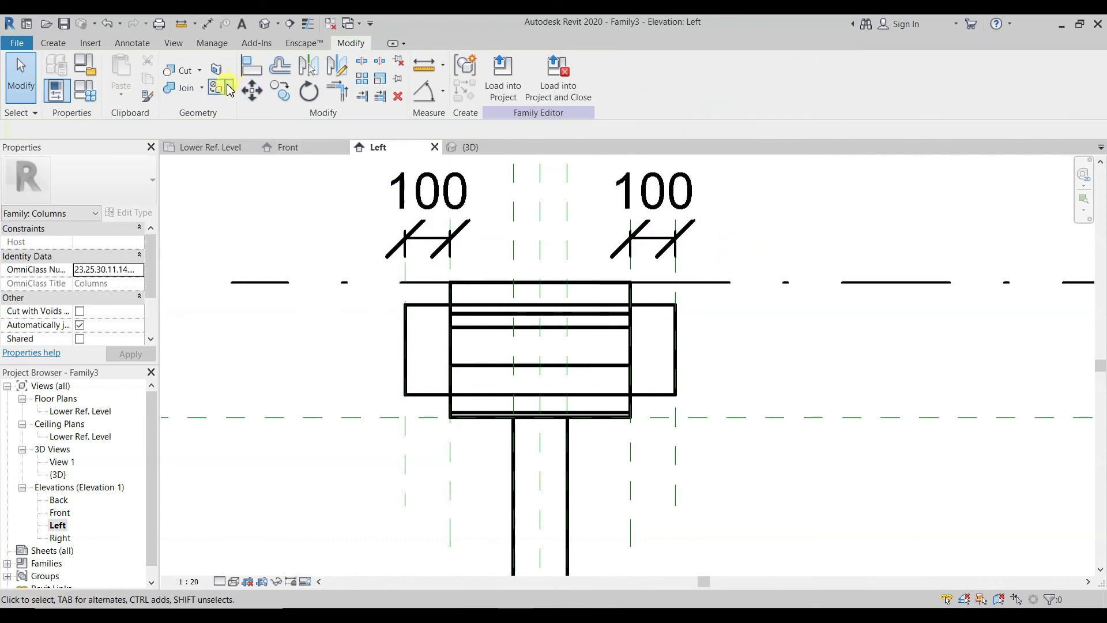
- Join the side block to the capital solid with Join Geometry
left_click(190, 96)
left_click(453, 296)
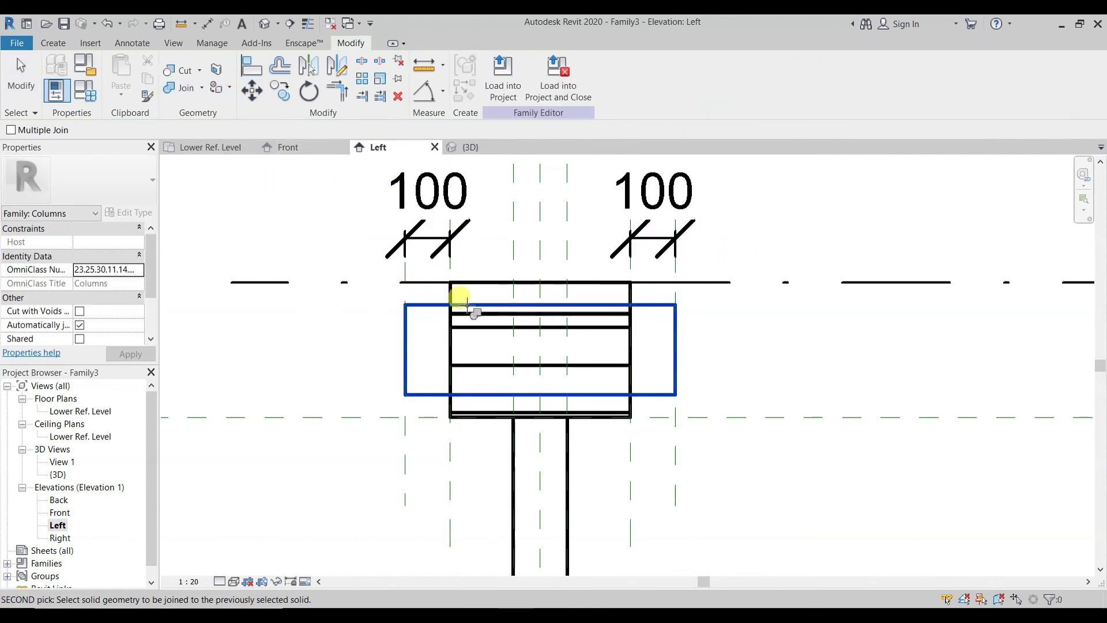
key("Escape")
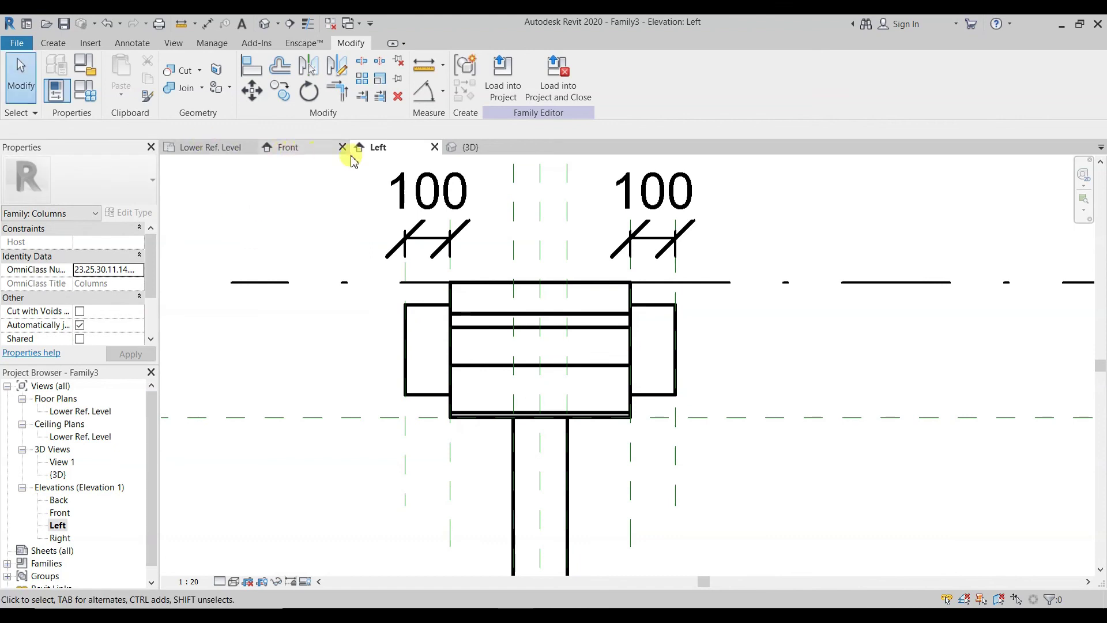
left_click(470, 148)
scroll(456, 306, "down", 2)
- Set the 3D view scale to 1:10
left_click(213, 577)
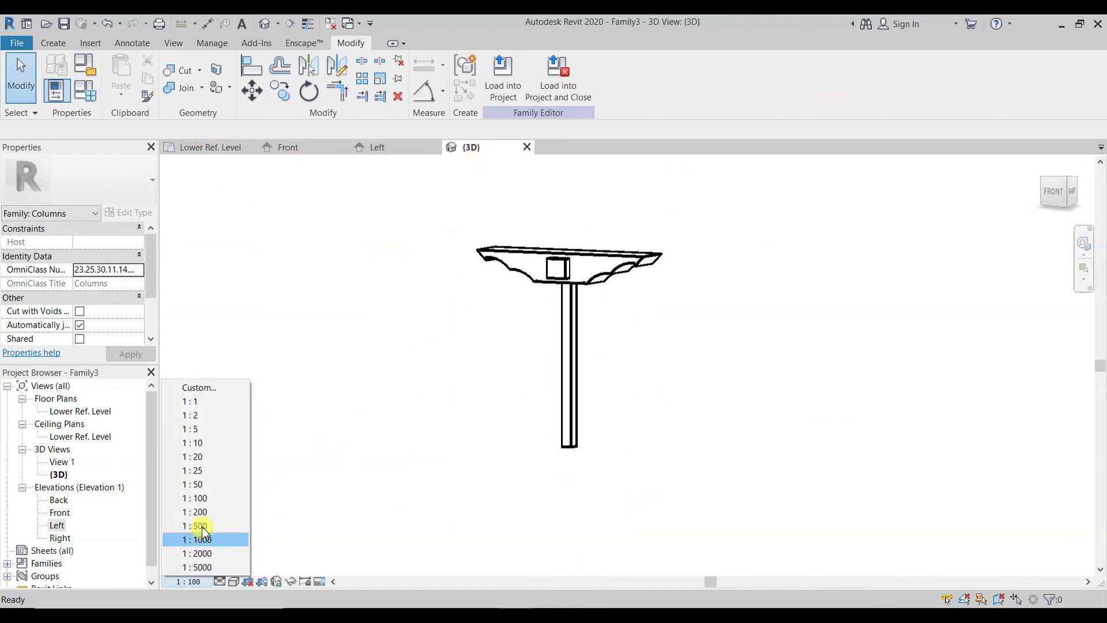
left_click(223, 444)
scroll(640, 228, "up", 2)
scroll(640, 227, "up", 1)
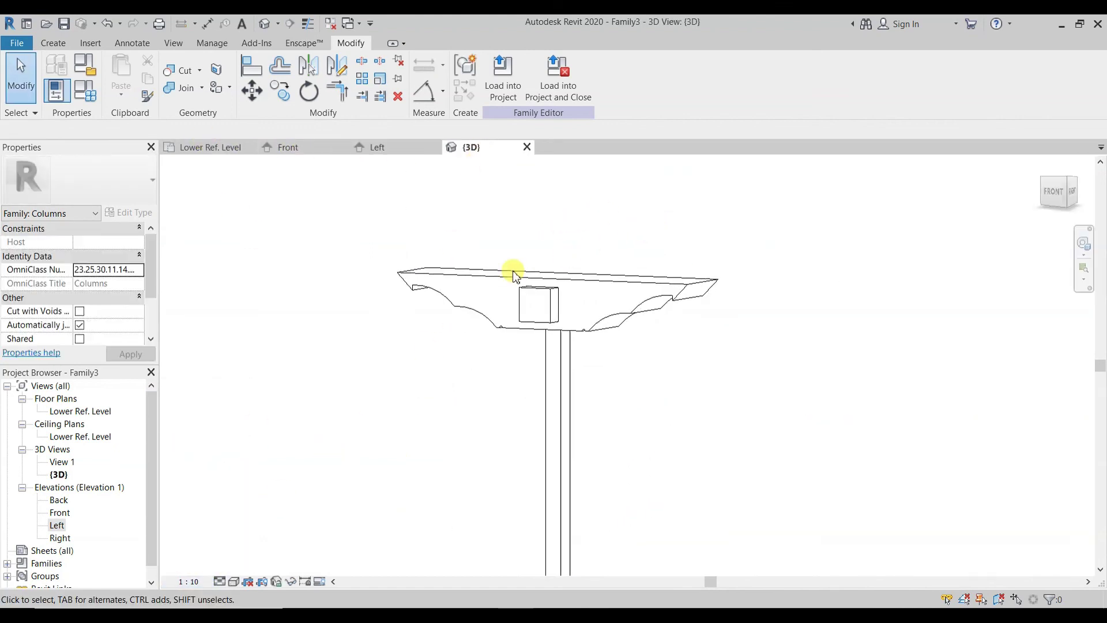
right_click(531, 290)
left_click(648, 245)
- Orbit to an isometric angle and pan to centre the column
middle_click_drag(627, 250, 376, 254, "shift")
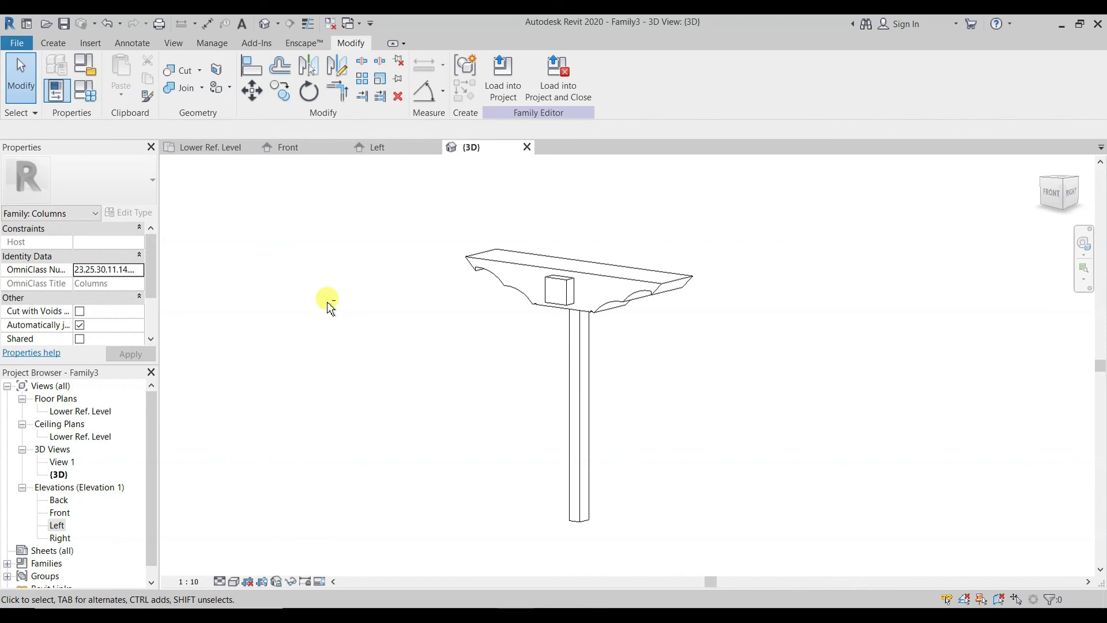
middle_click_drag(337, 312, 507, 325)
mouse_move(588, 341)
middle_mouse_down()
mouse_move(565, 338)
mouse_move(554, 318)
middle_mouse_up()
- In Family Types, flex the capital with Meth depth 700, Meth length 5000, then Meth depth 200
left_click(78, 102)
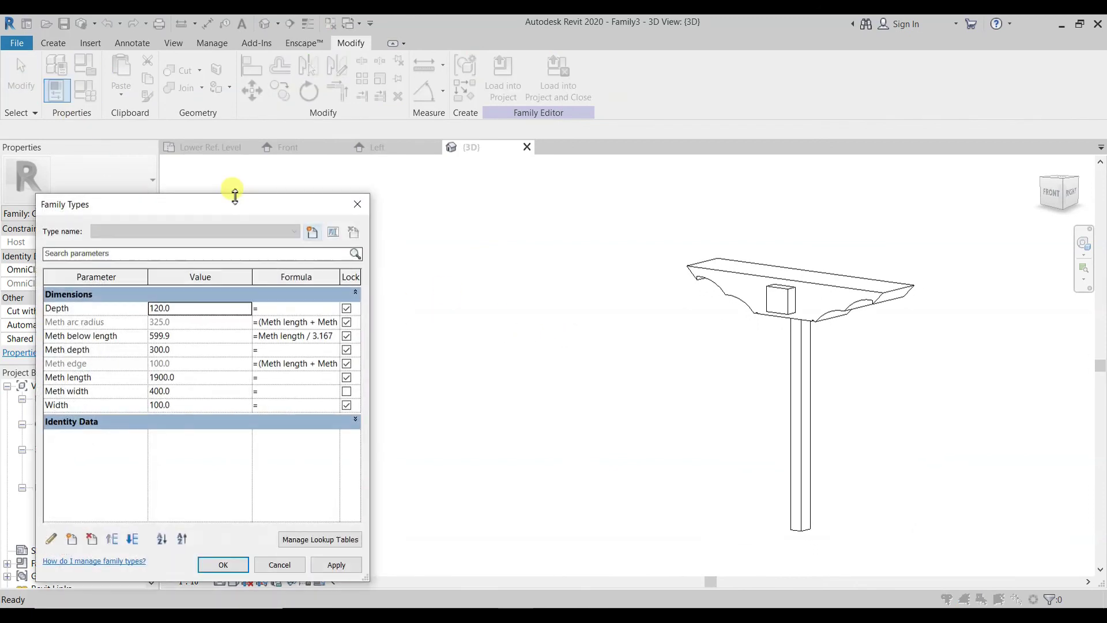
left_click_drag(230, 205, 326, 176)
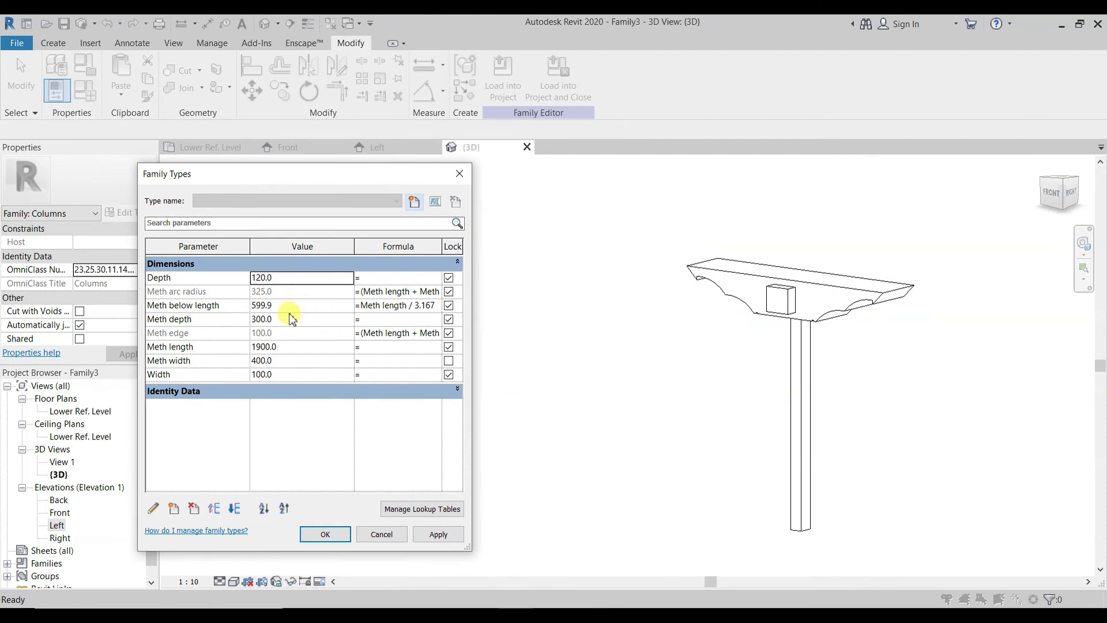
left_click(292, 319)
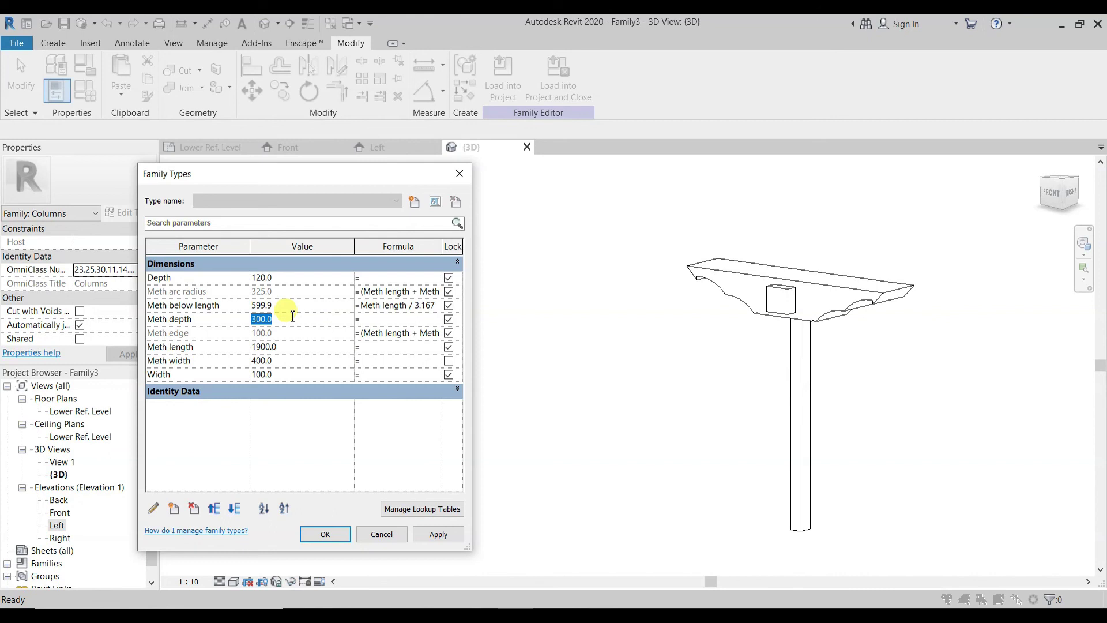
left_click(427, 536)
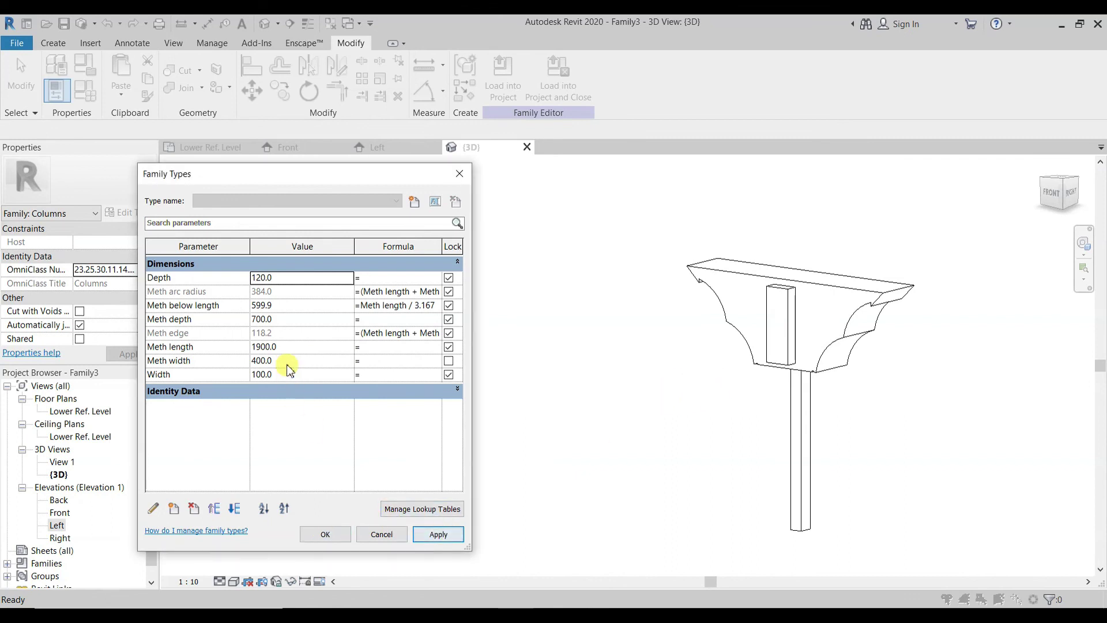
left_click(292, 345)
type("00")
left_click(437, 534)
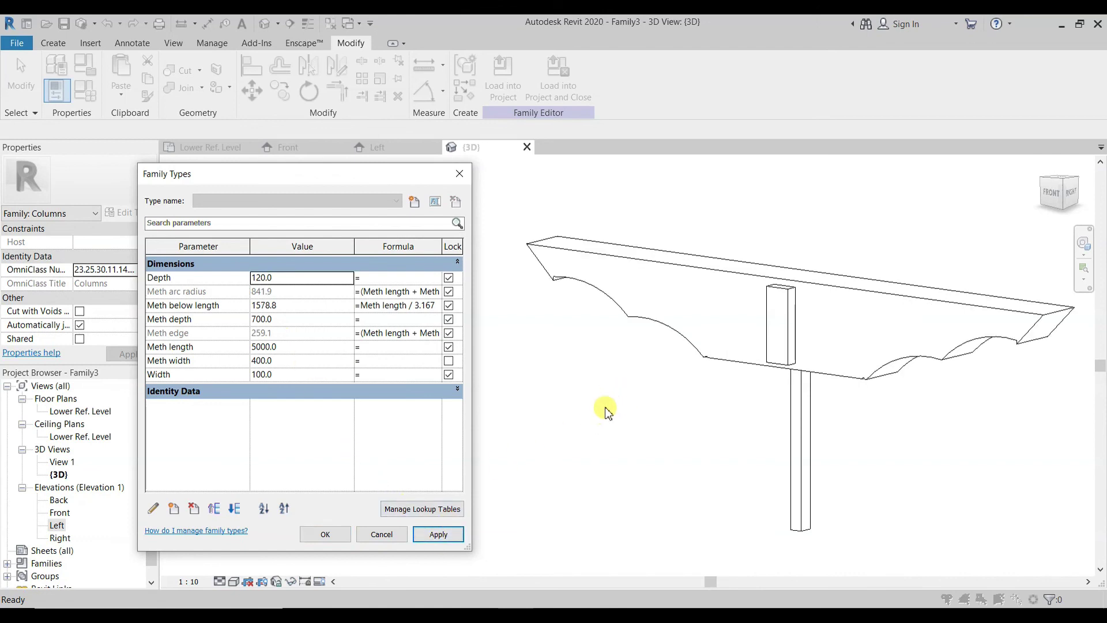
left_click(294, 320)
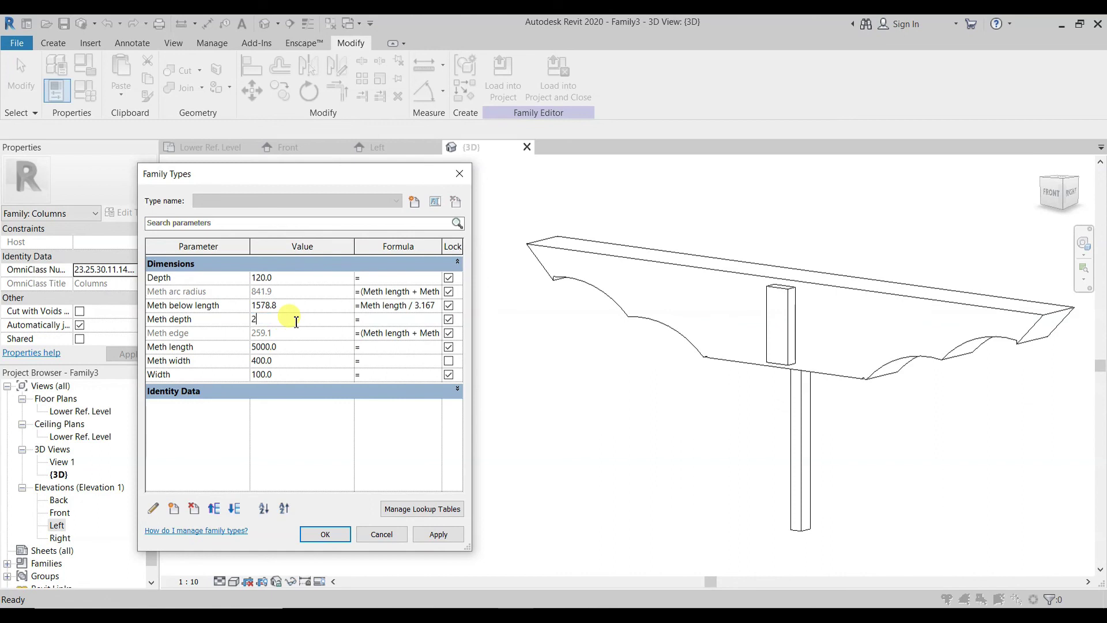
left_click(439, 534)
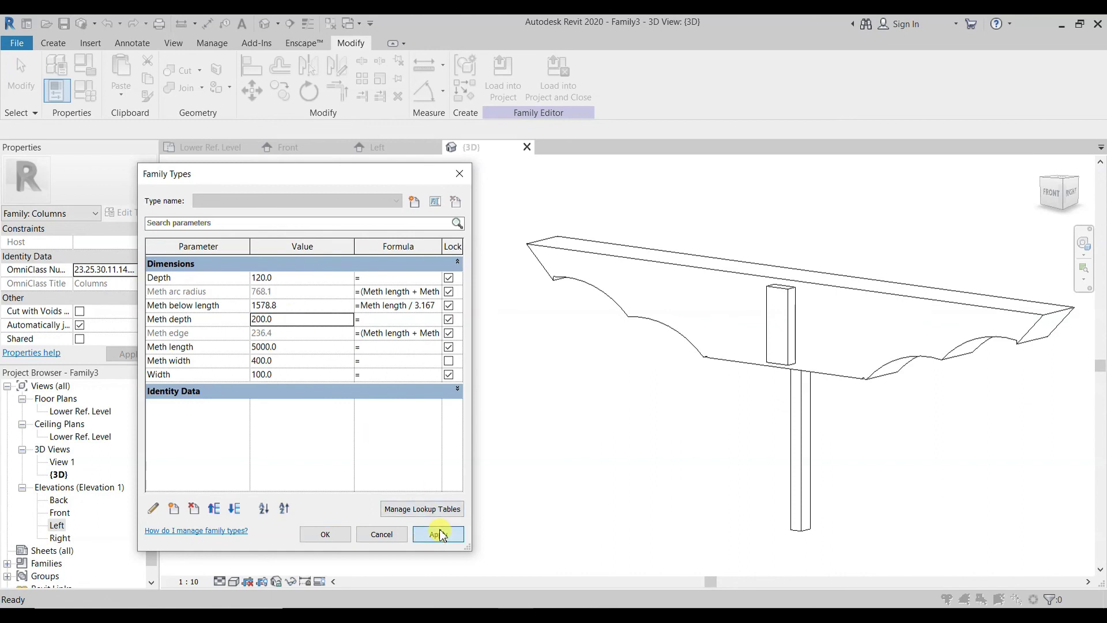
- Restore Meth length to 1900 and Meth depth to 300, close Family Types, and orbit the model
left_click(294, 348)
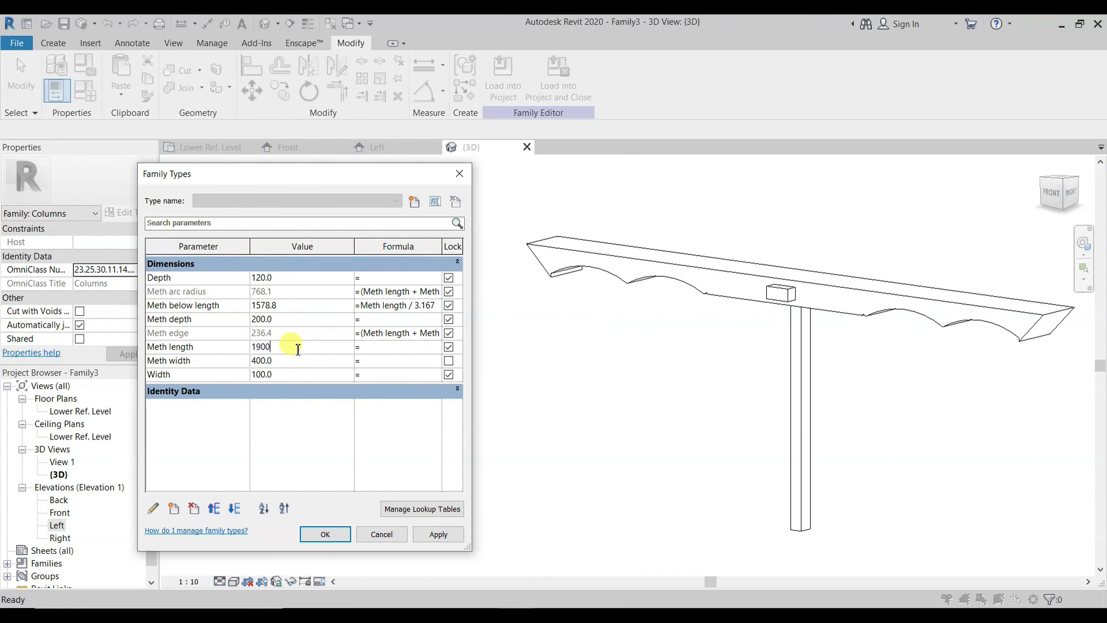
left_click(433, 533)
left_click(285, 320)
type("300")
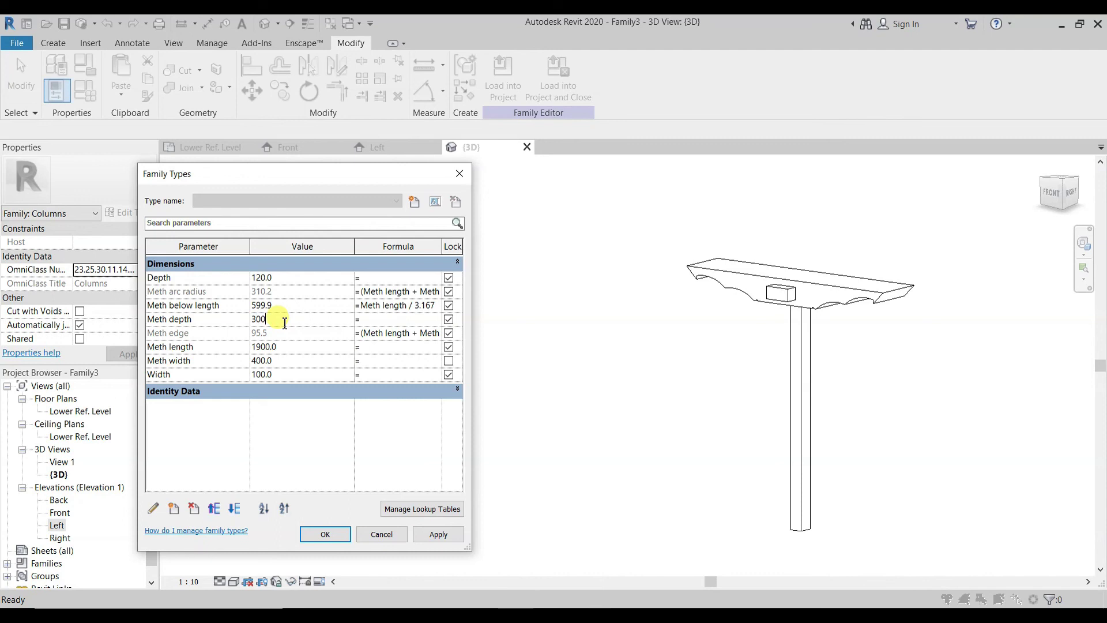
left_click(438, 533)
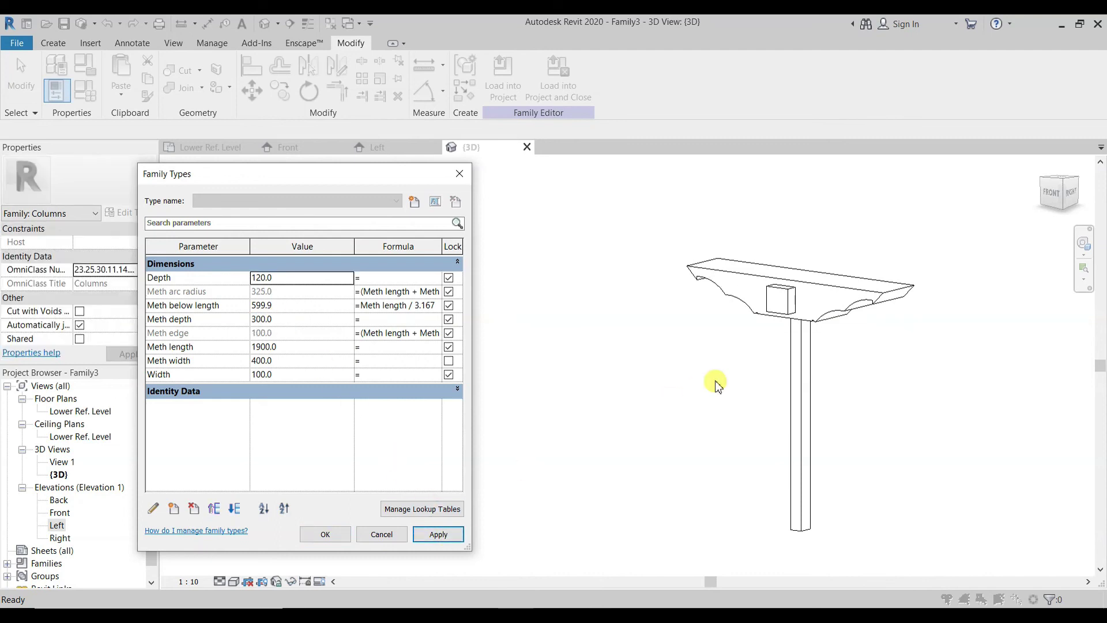
left_click(326, 535)
mouse_move(714, 452)
middle_mouse_down("shift")
mouse_move(815, 430)
mouse_move(729, 420)
mouse_move(704, 450)
middle_mouse_up("shift")
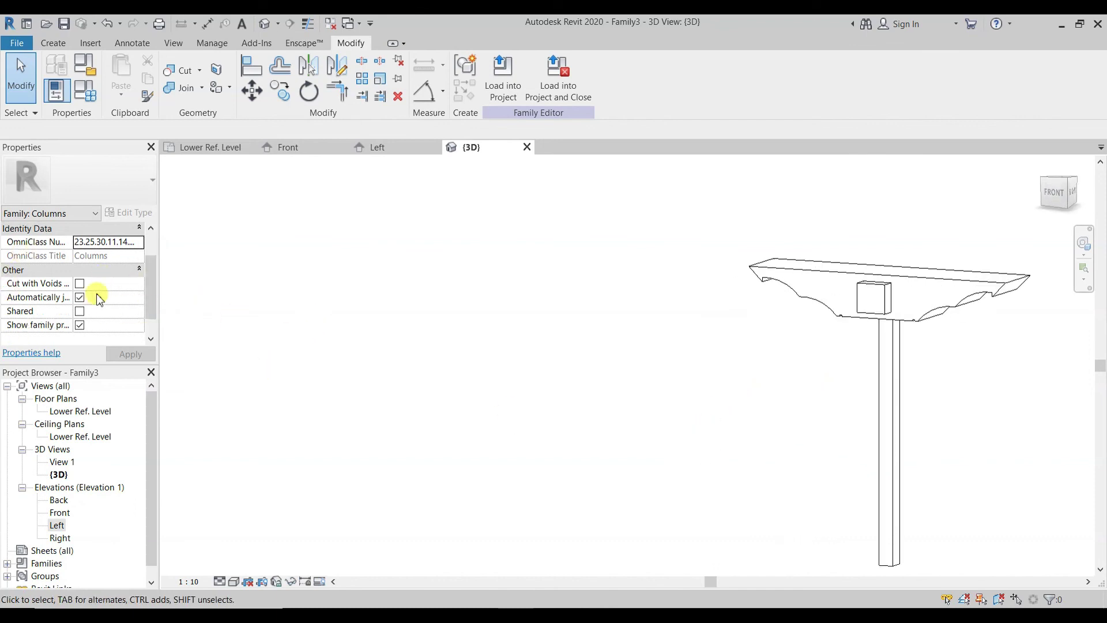
- In the Front elevation, set the Upper Ref Level elevation to 1000
left_click(283, 148)
scroll(608, 287, "down", 4)
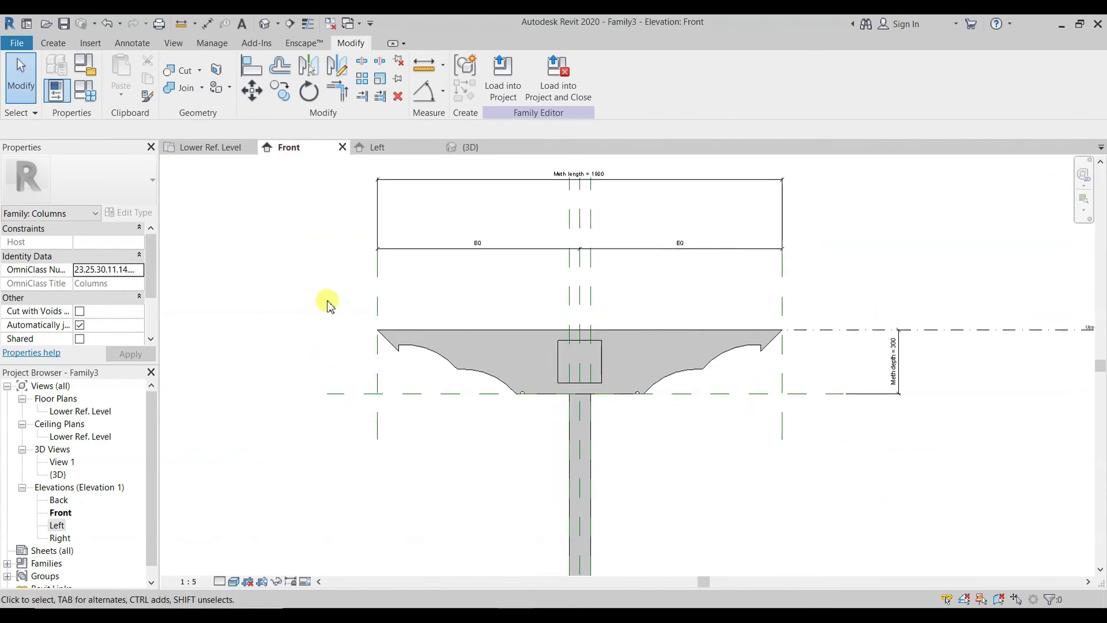
left_click(912, 329)
left_click(76, 244)
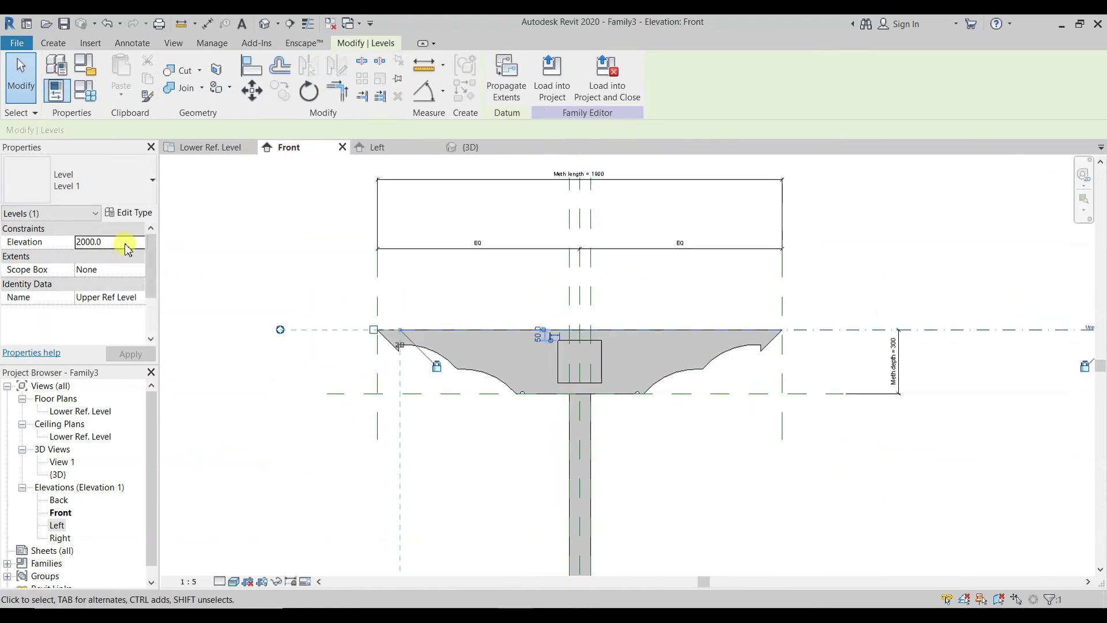
scroll(375, 310, "down", 1)
scroll(375, 309, "down", 1)
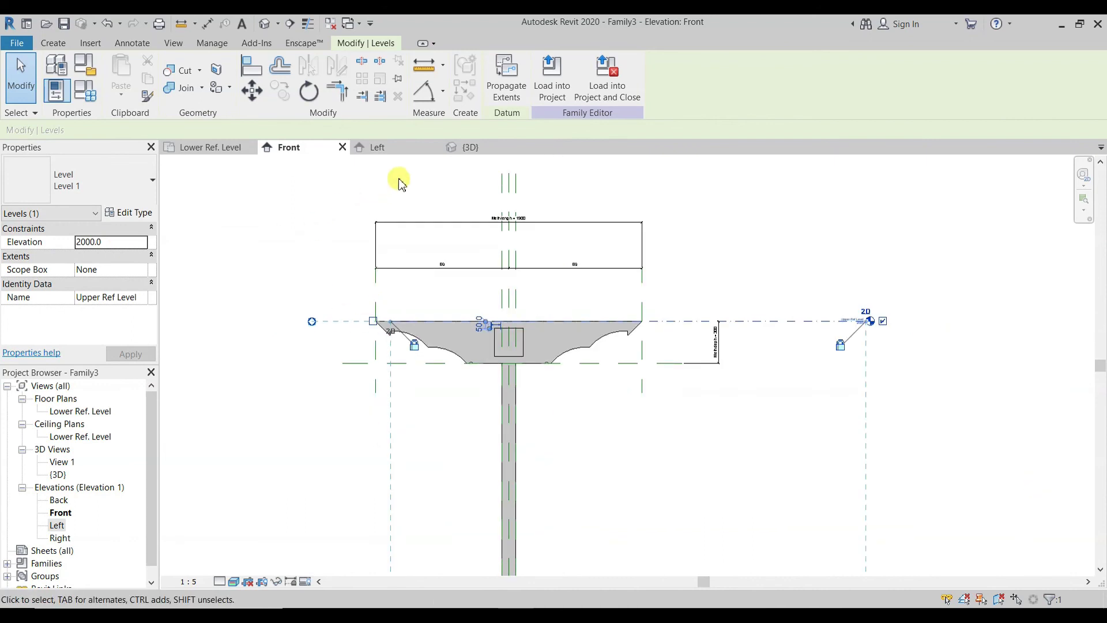
double_click(123, 245)
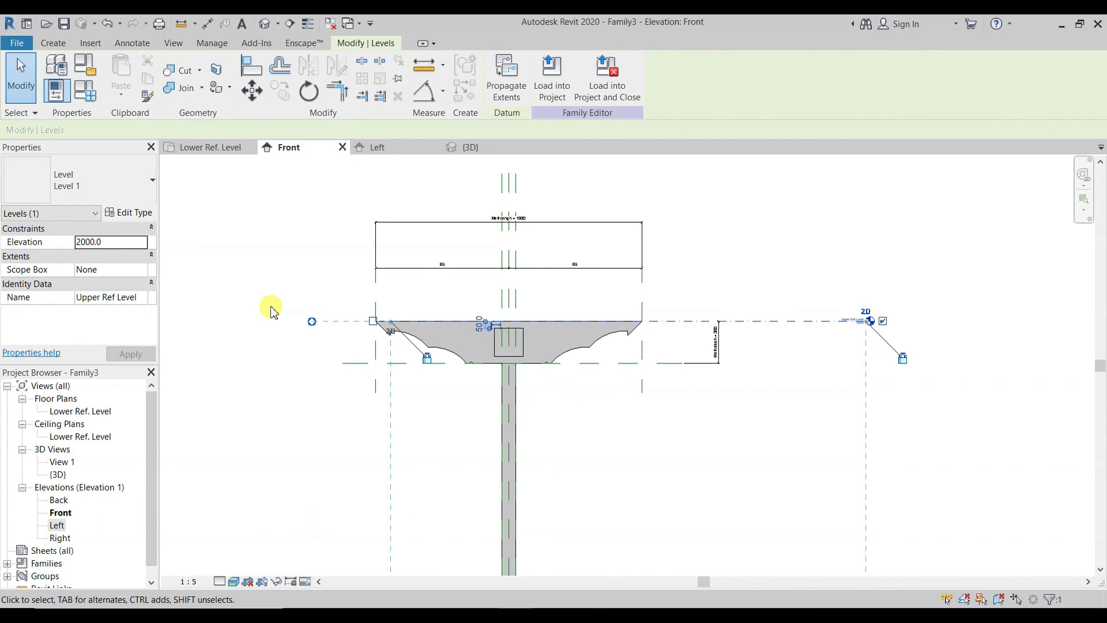
left_click(109, 230)
left_click(118, 231)
double_click(119, 242)
type("10")
left_click(131, 353)
- Raise the Upper Ref Level elevation to 4000 so the column and capital extend upward
scroll(316, 289, "down", 2)
scroll(288, 323, "down", 1)
scroll(262, 352, "up", 2)
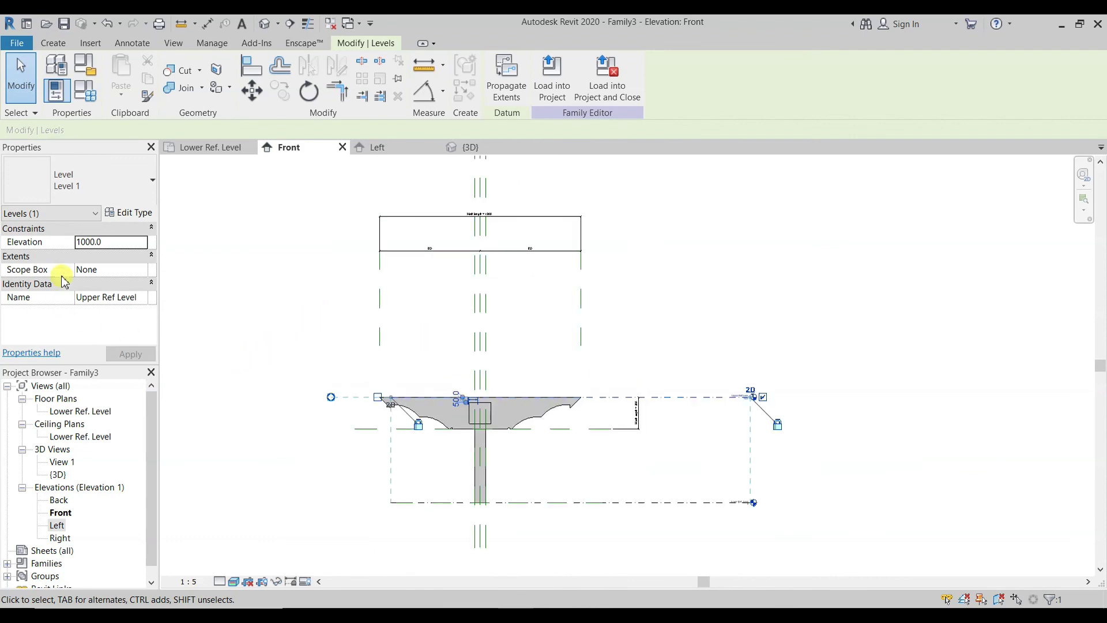
double_click(120, 241)
type("4000")
left_click(144, 356)
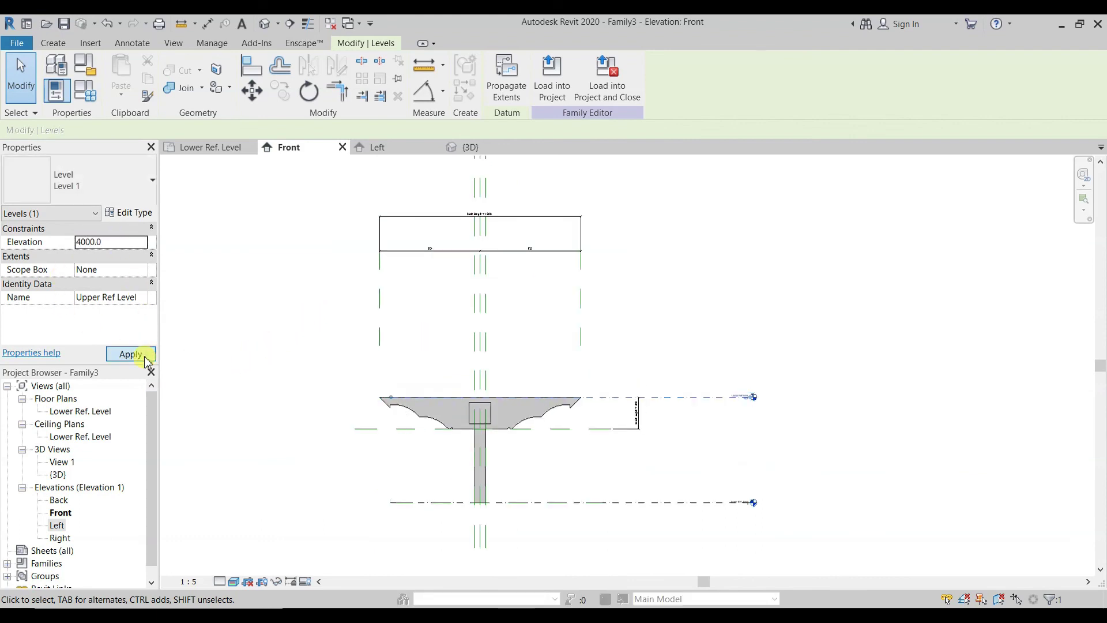
left_click(454, 148)
- Set the Upper Ref Level elevation to 3000 and zoom in to confirm the capital follows
scroll(540, 395, "down", 5)
scroll(599, 346, "up", 2)
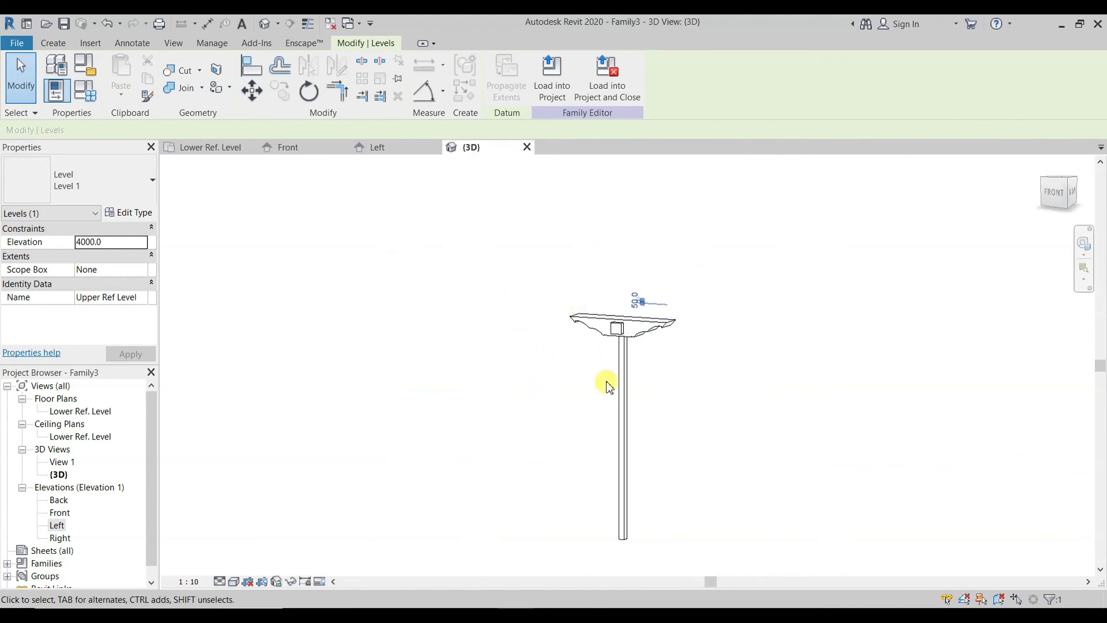
scroll(605, 383, "up", 2)
left_click(116, 243)
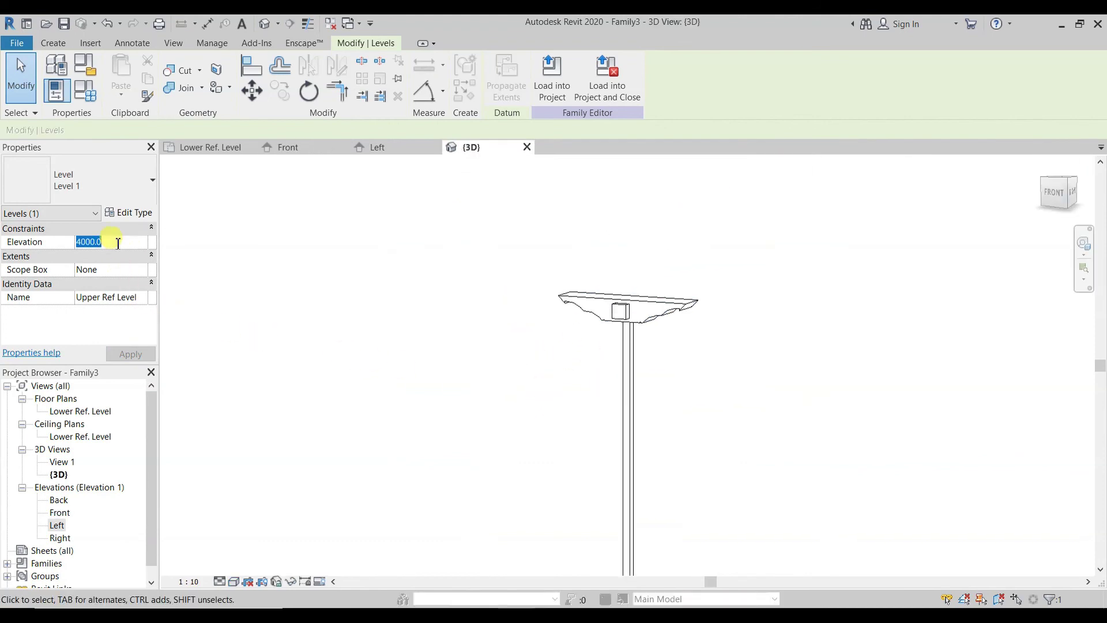
type("300")
left_click(144, 354)
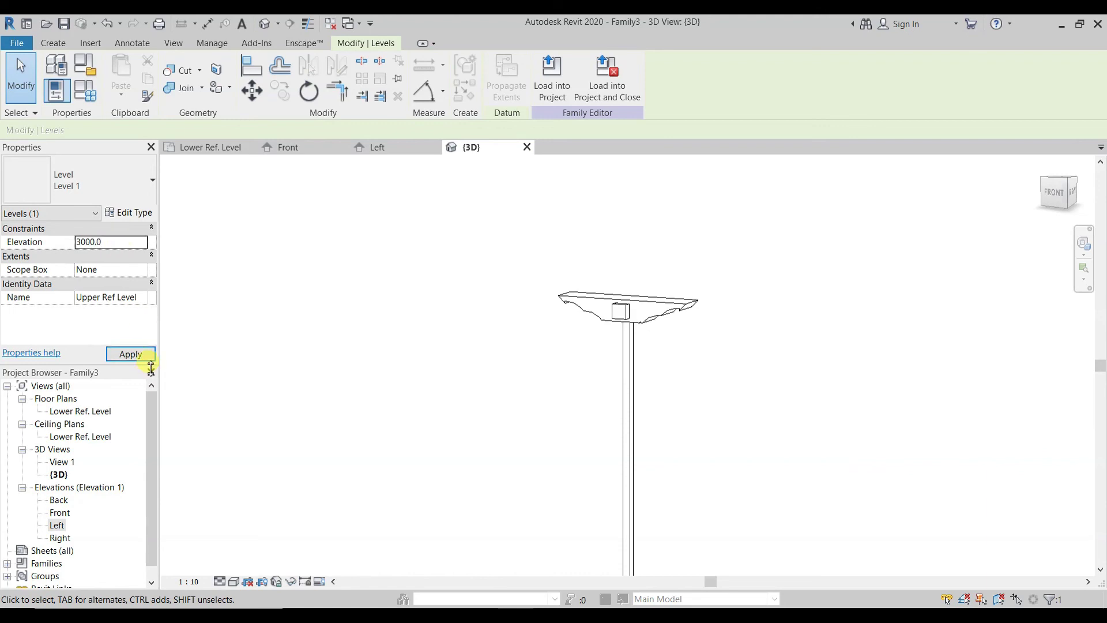
scroll(498, 460, "up", 1)
scroll(571, 353, "up", 1)
scroll(571, 354, "up", 1)
scroll(558, 372, "up", 1)
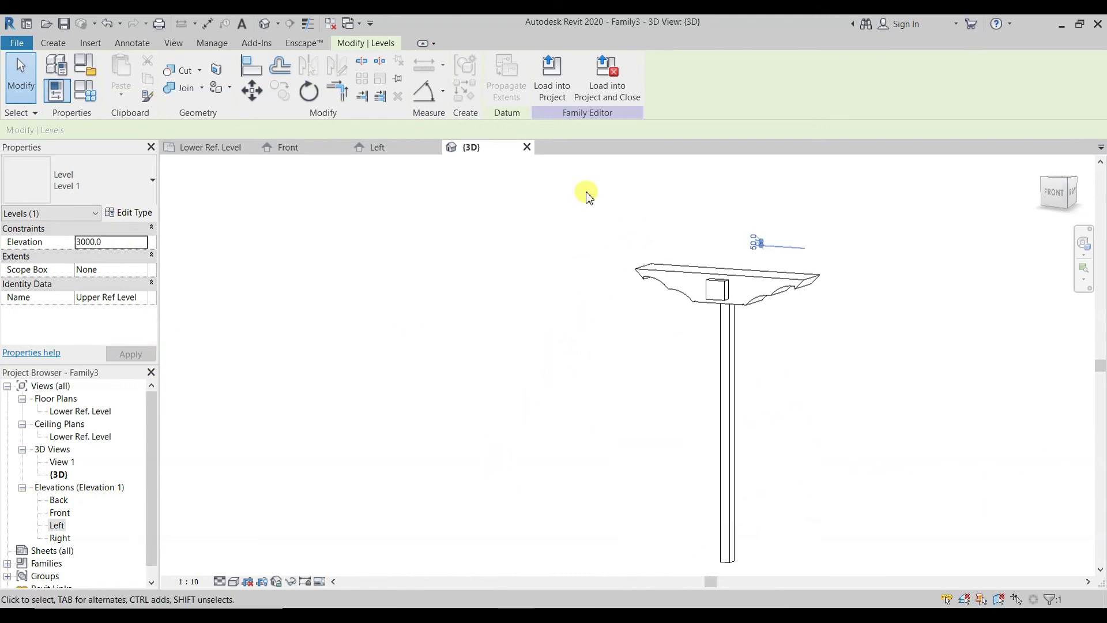